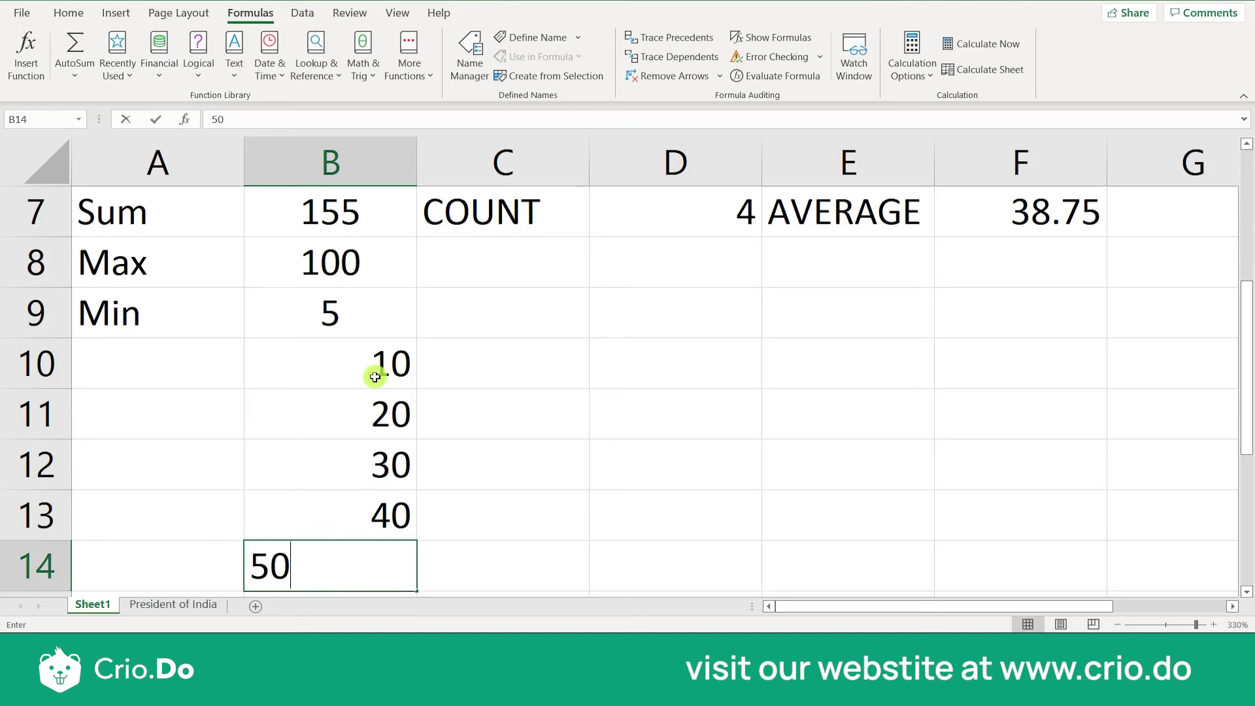
Step: Complete the number list in column B by committing the value 50 in cell B14
key(Return)
scroll(453, 390, down, 1)
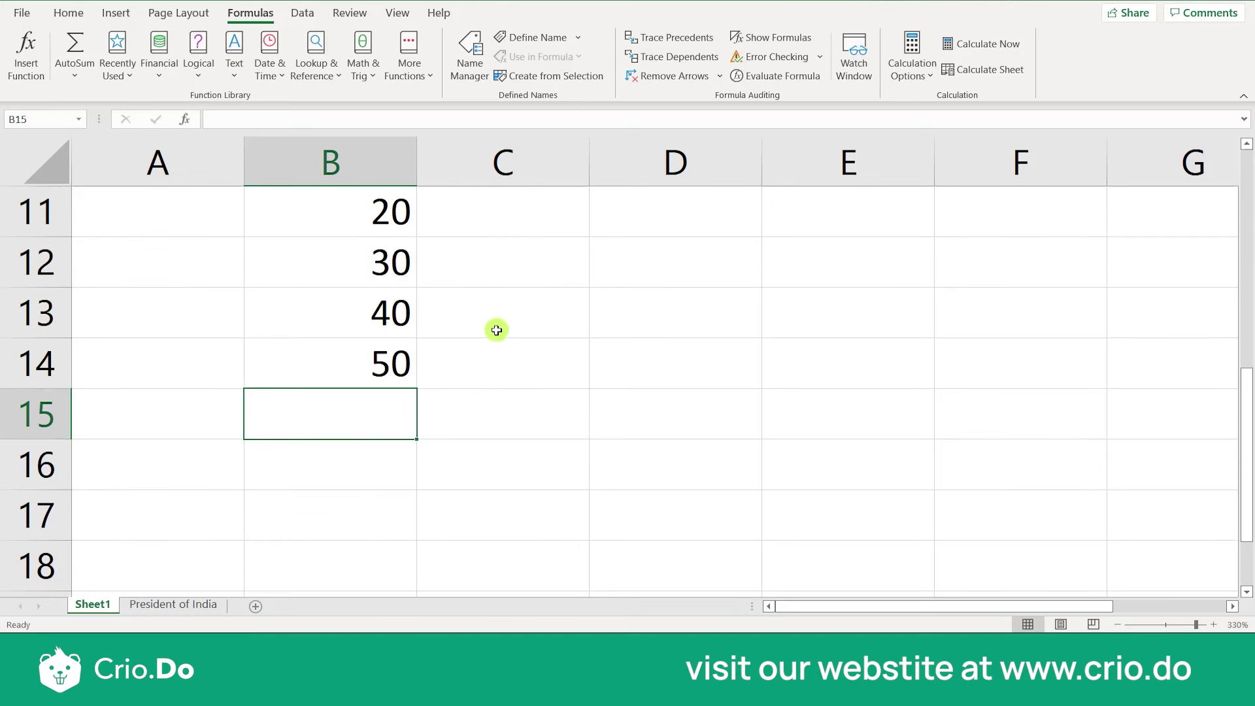
scroll(442, 344, up, 1)
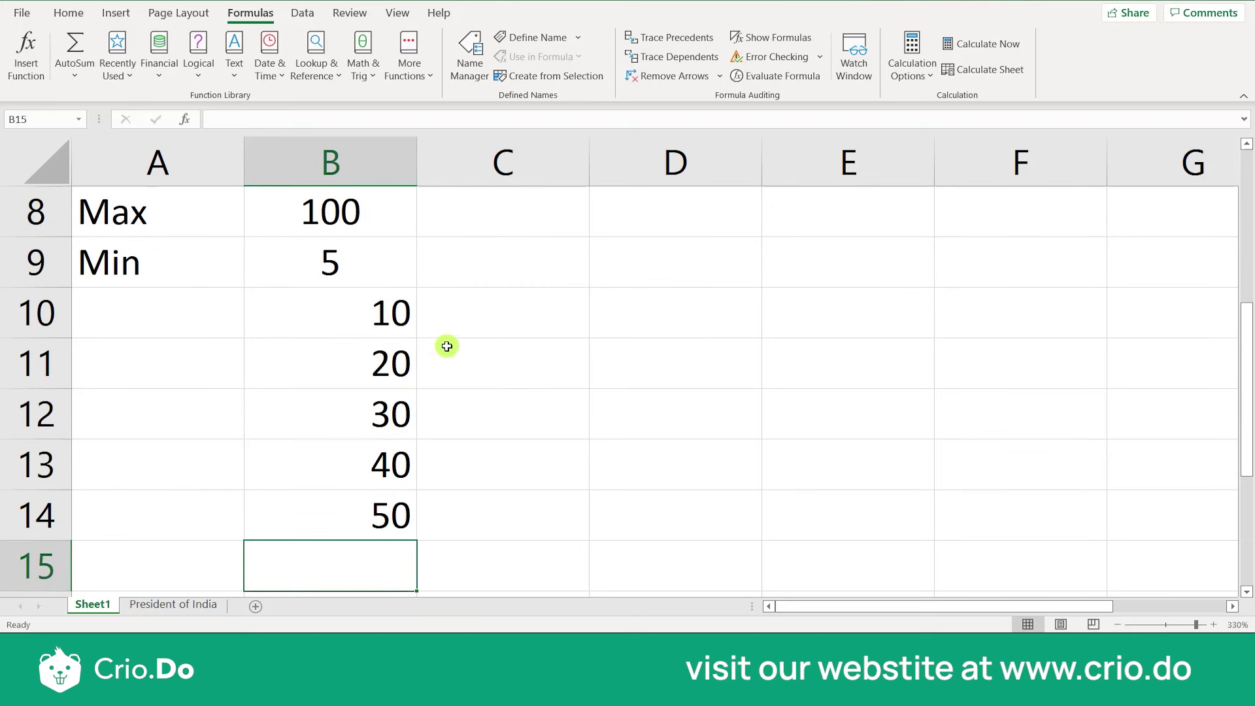
double_click(324, 564)
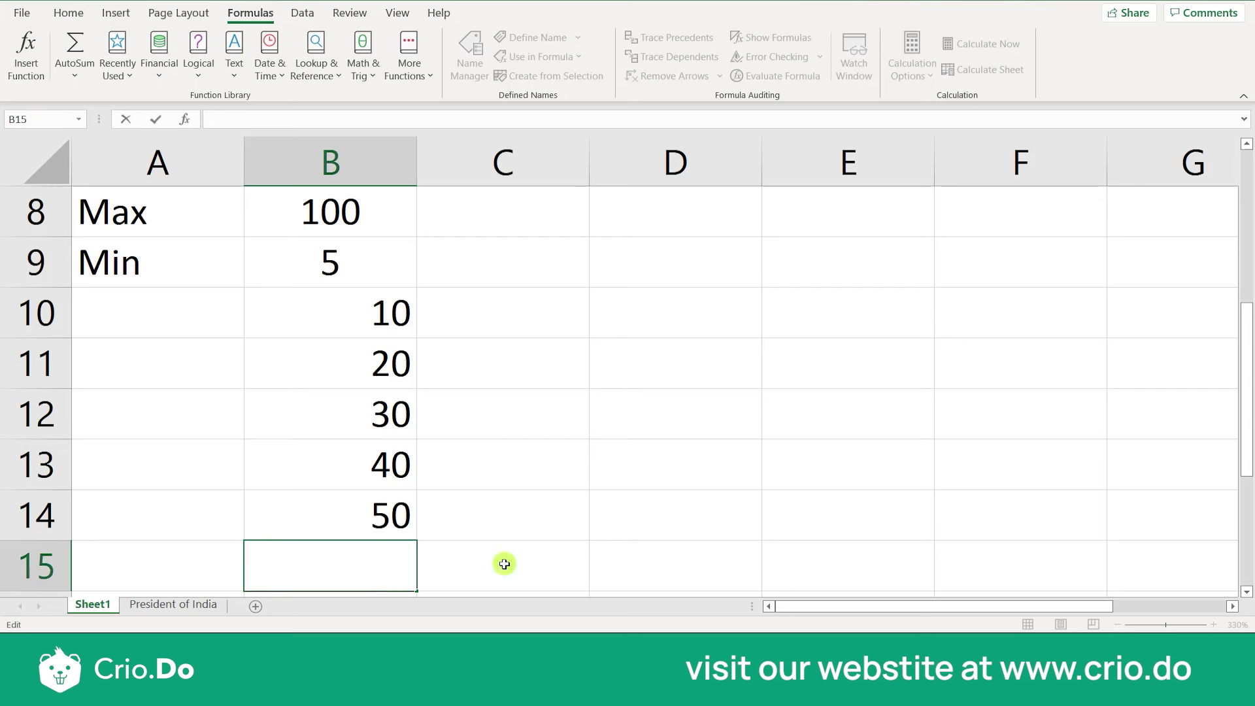
drag(502, 563, 367, 569)
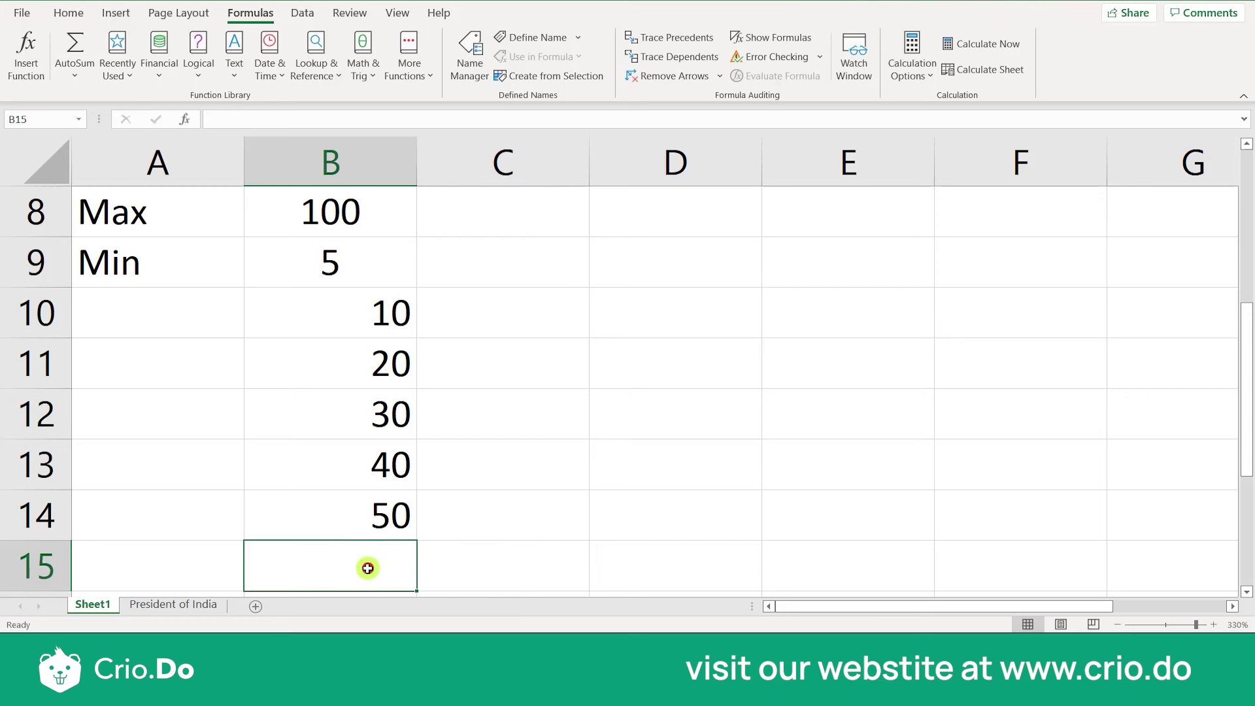
click(78, 52)
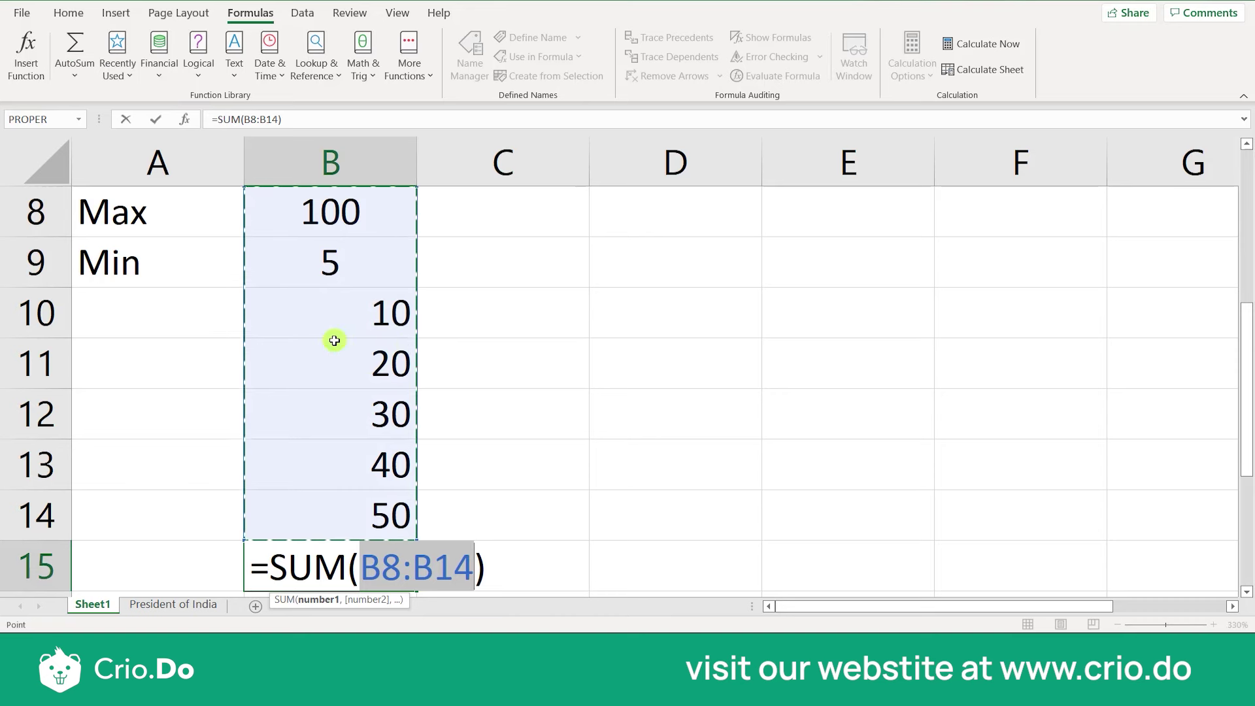
scroll(370, 303, up, 1)
scroll(370, 302, up, 1)
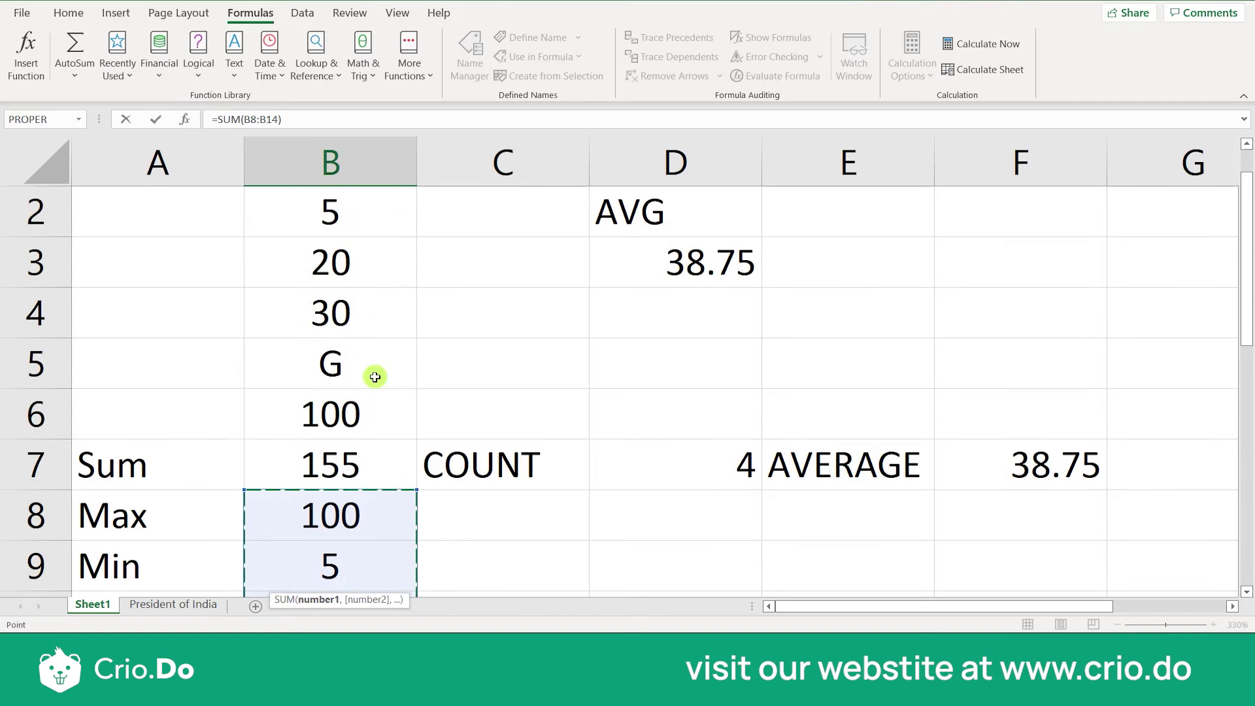
scroll(373, 373, down, 2)
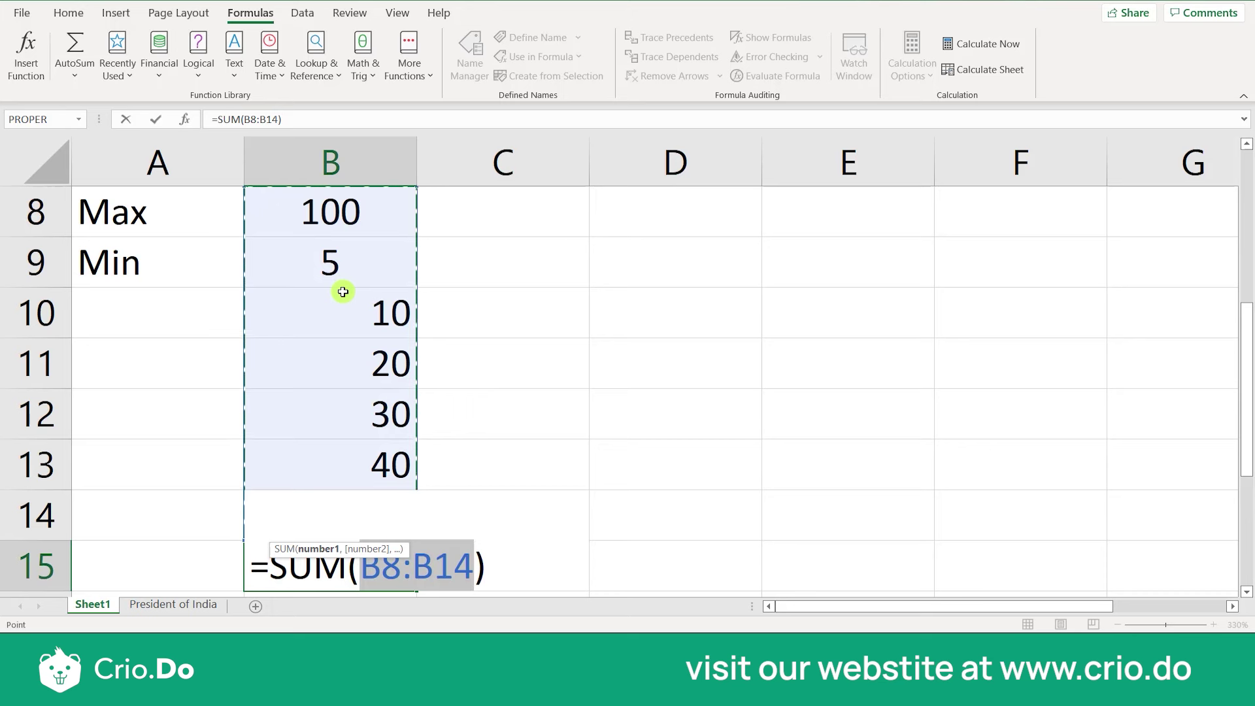
scroll(351, 295, down, 1)
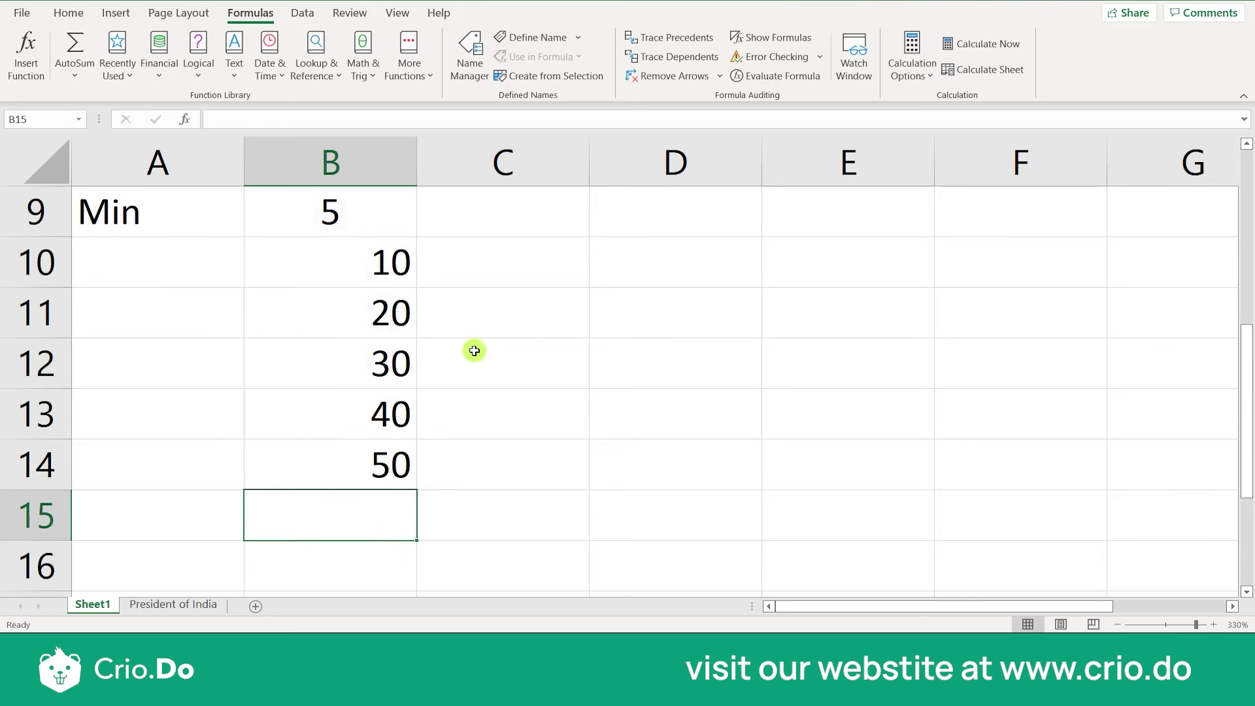
click(475, 351)
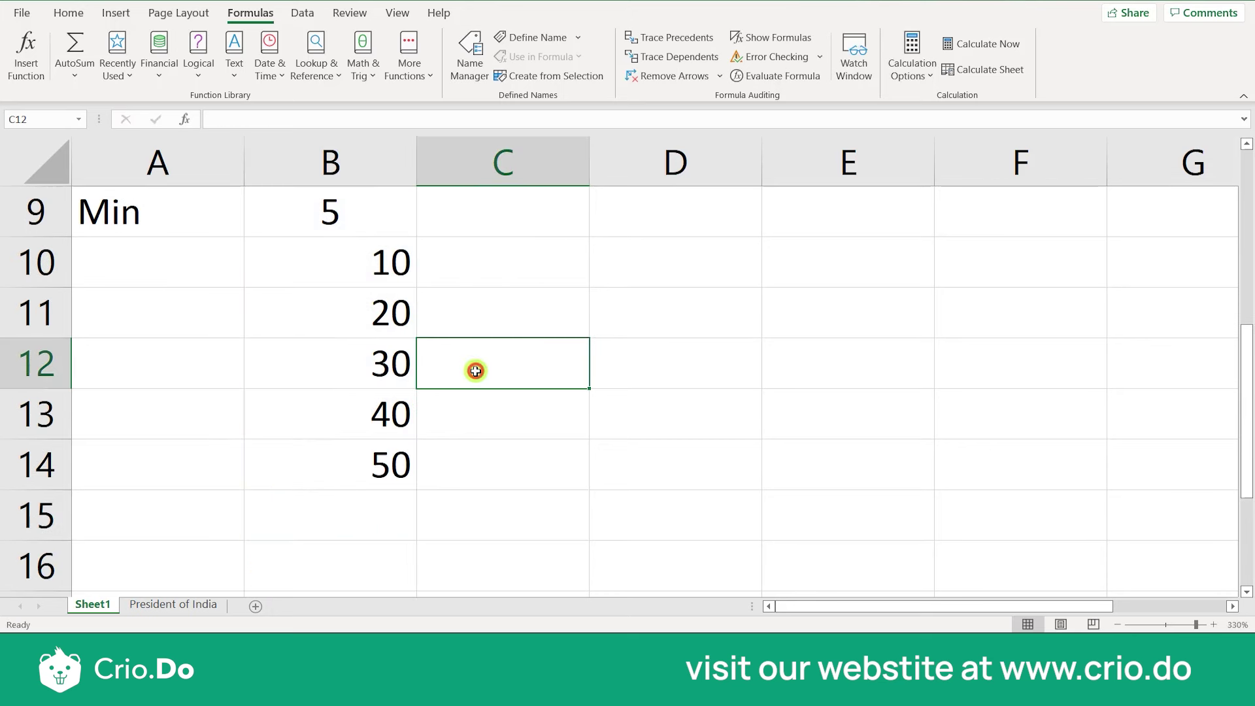
Step: Sum B10:B14 into cell B15 with AutoSum, and check the result by temporarily showing the sheet's formulas
drag(379, 261, 366, 501)
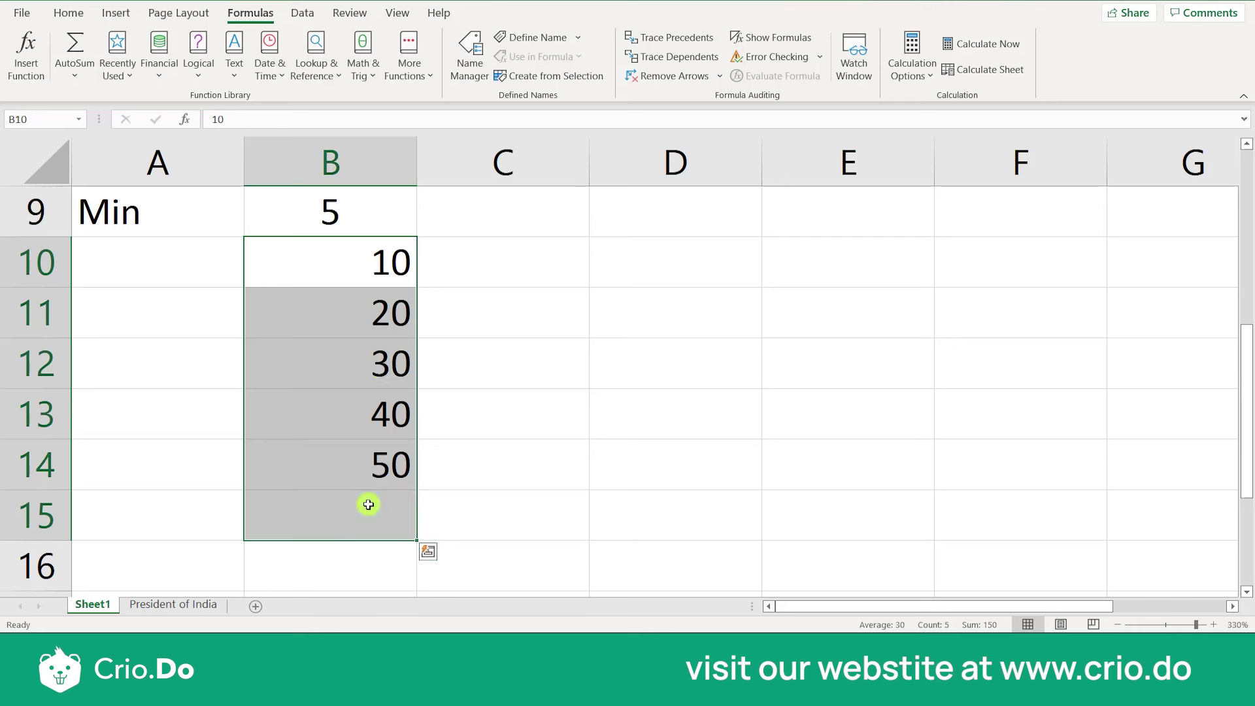
click(75, 47)
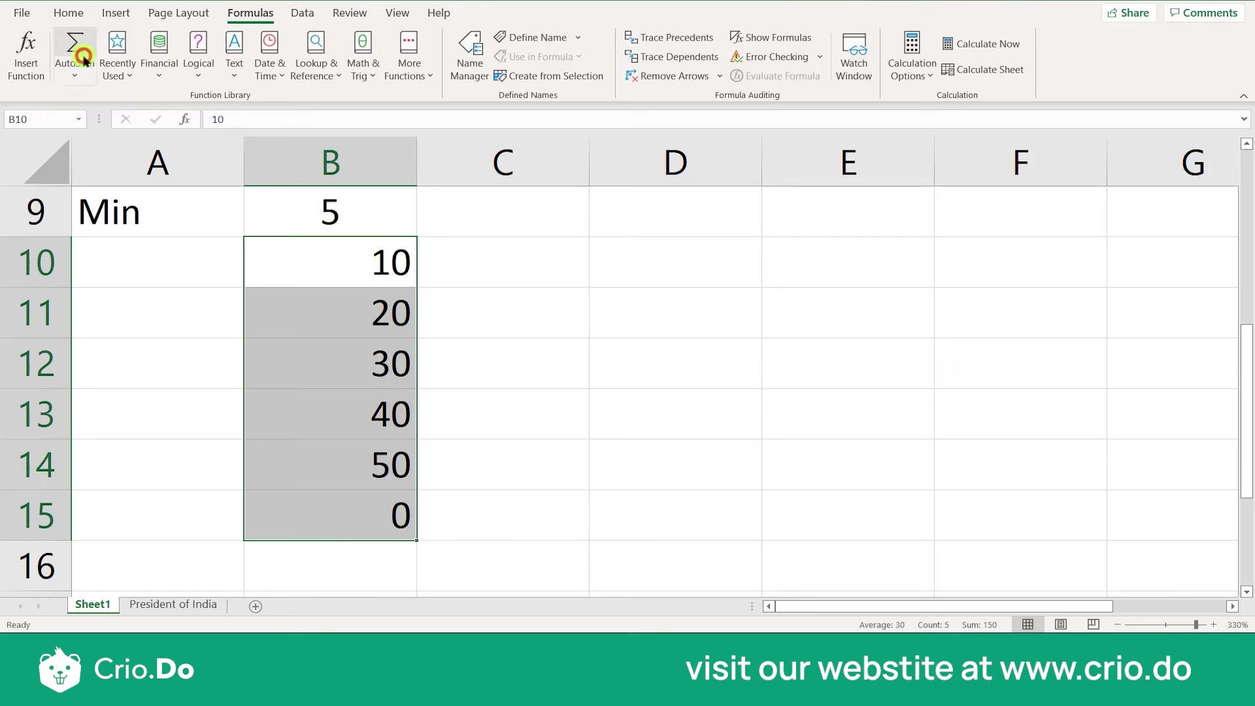
click(342, 493)
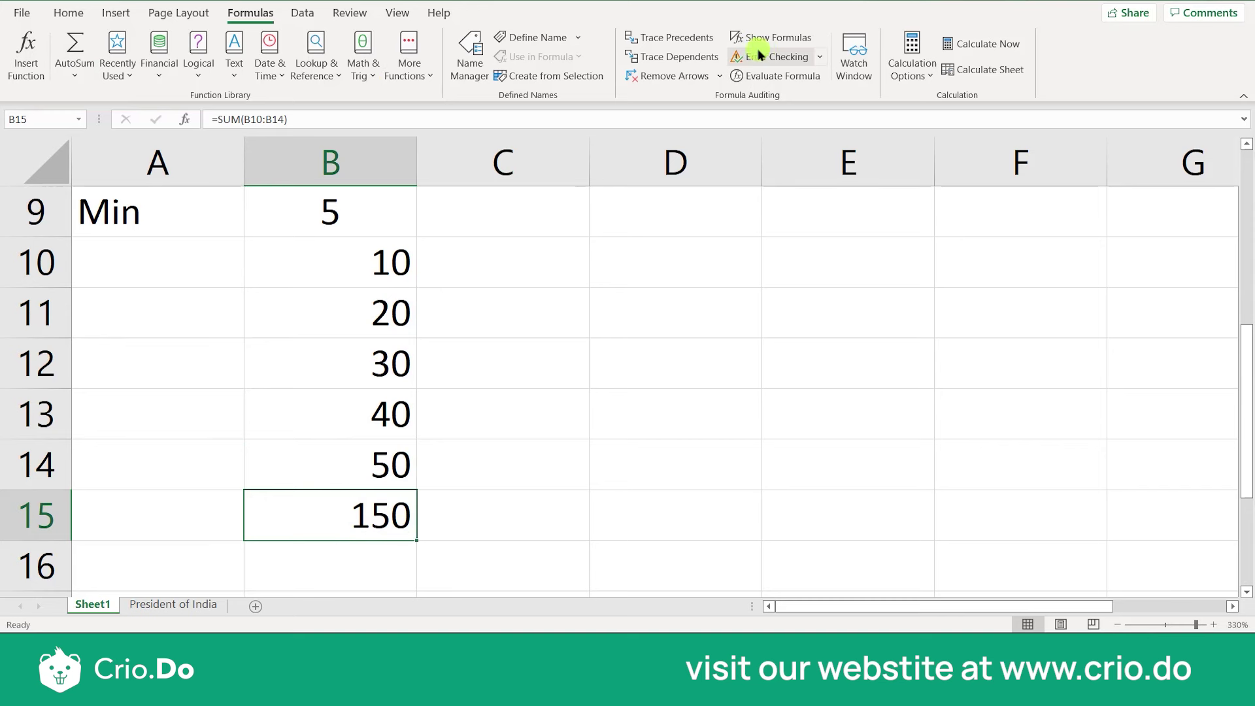
click(778, 37)
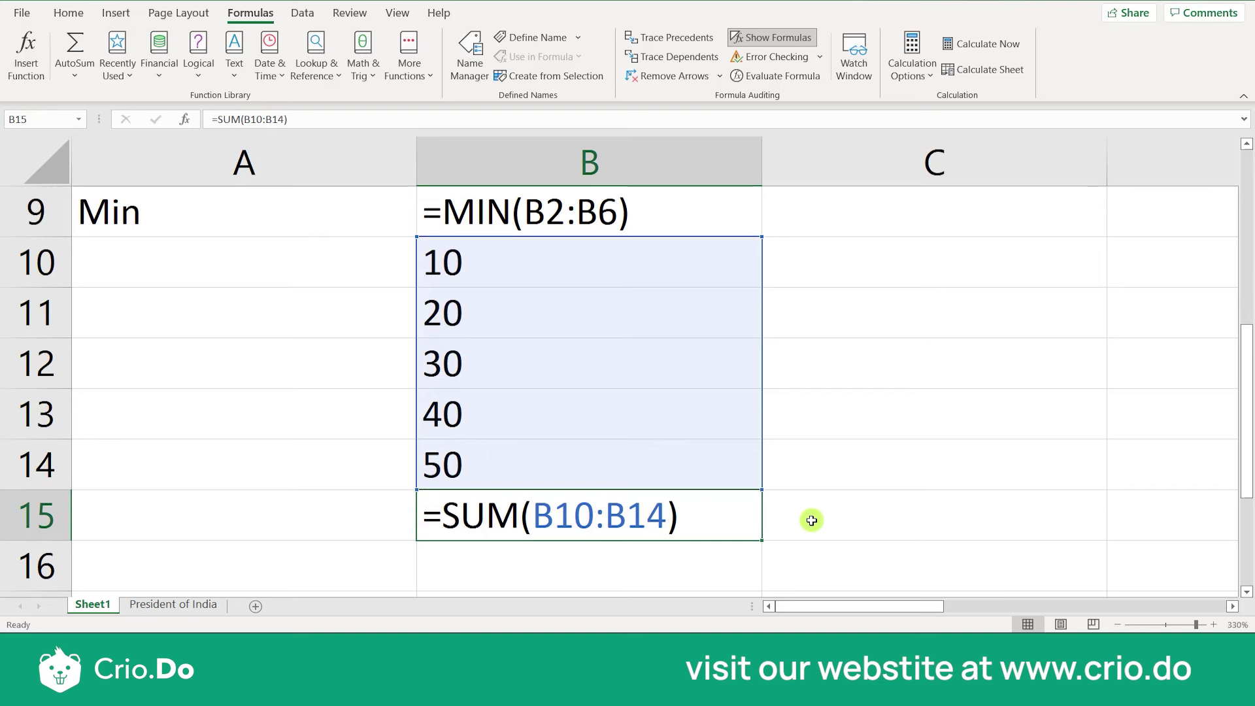
click(774, 42)
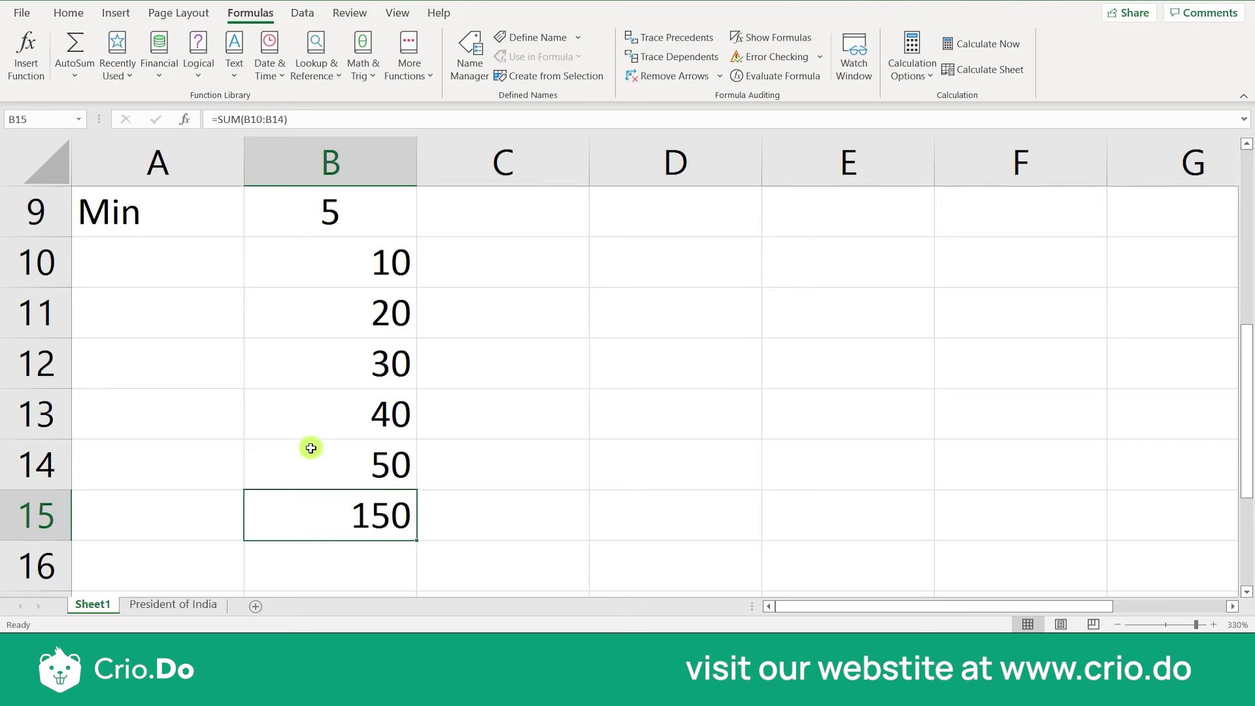
Step: Inspect the function arguments of the SUM formula in cell B15 and cancel out of them
click(208, 385)
click(82, 78)
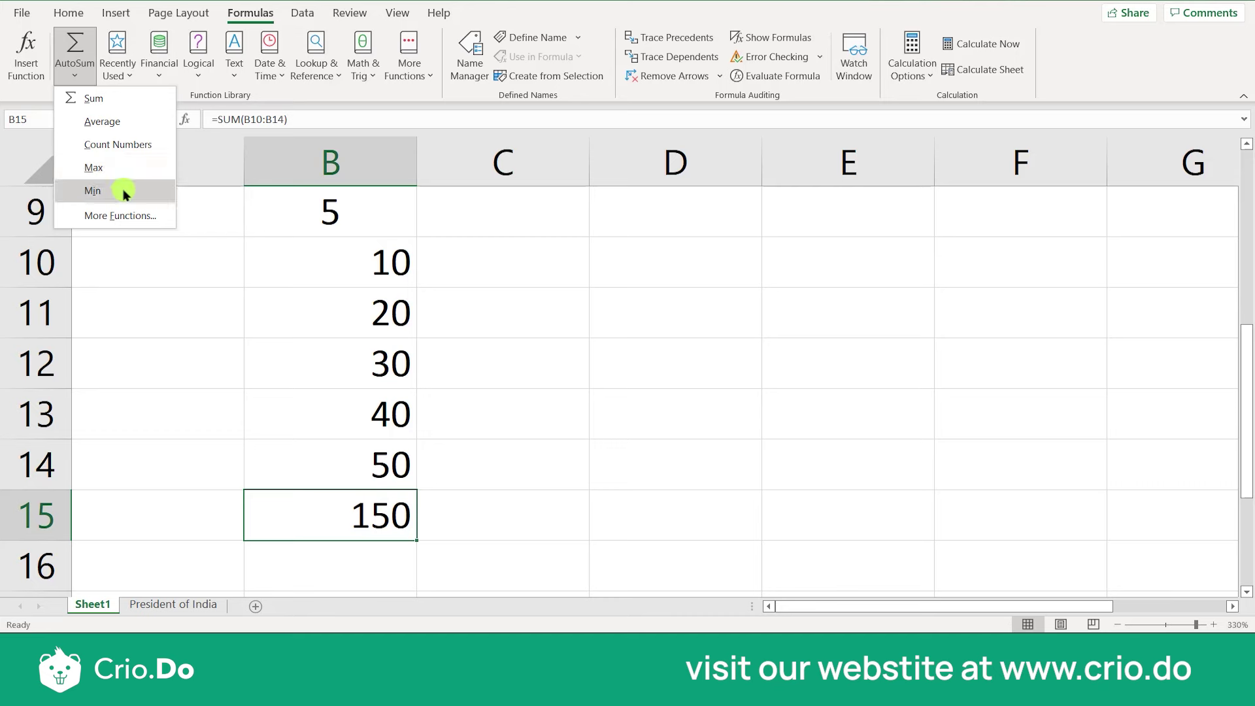
click(121, 215)
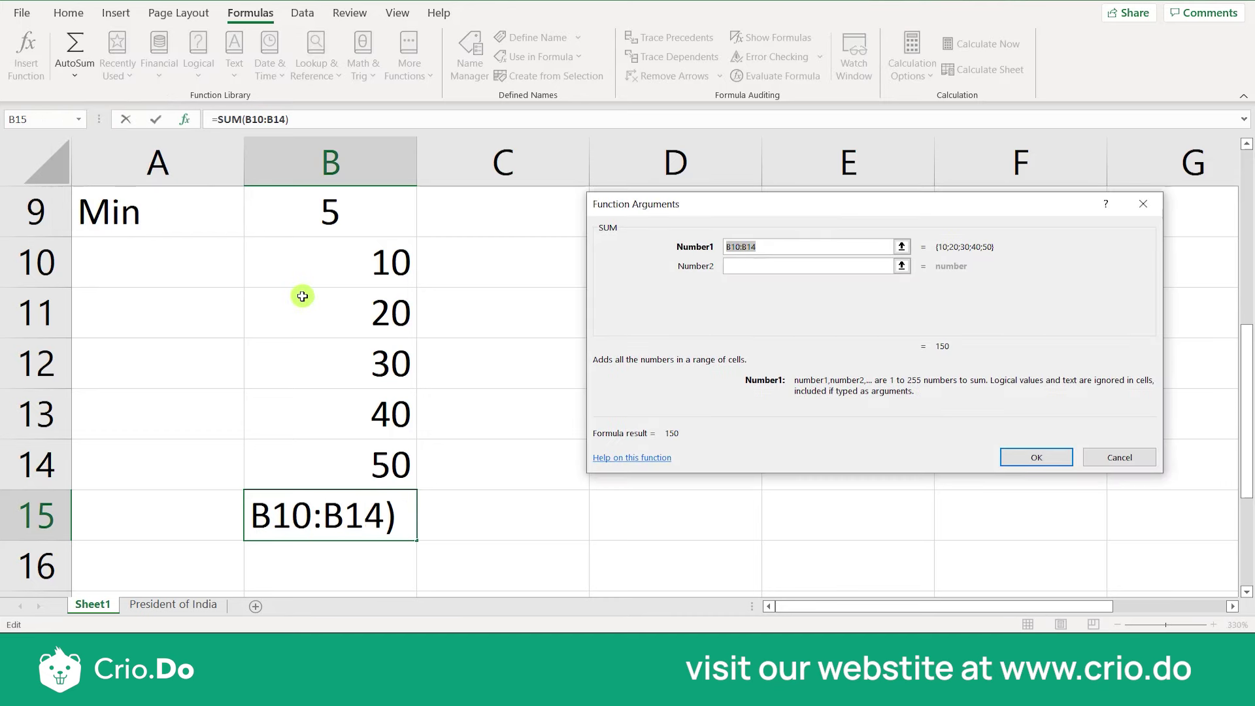
click(1120, 457)
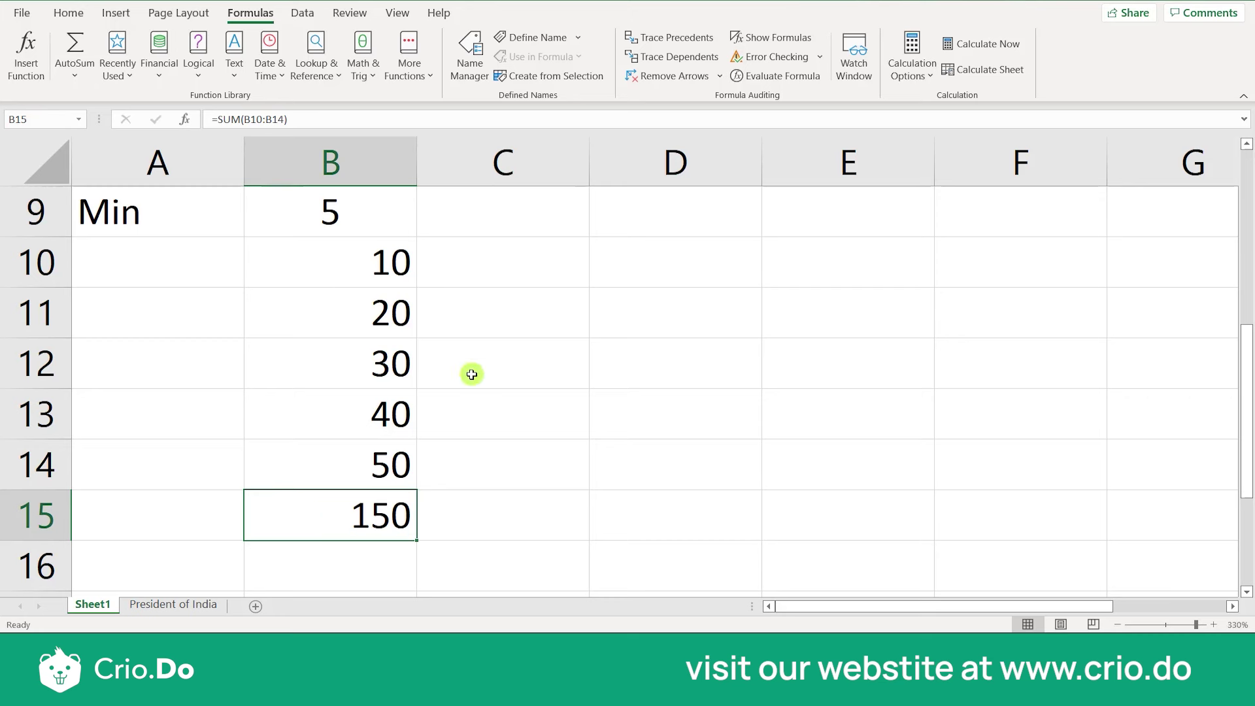
Step: Copy the five numbers in B10:B14 into column C, starting at cell C10
click(482, 284)
drag(375, 266, 381, 454)
key(ctrl+c)
click(538, 279)
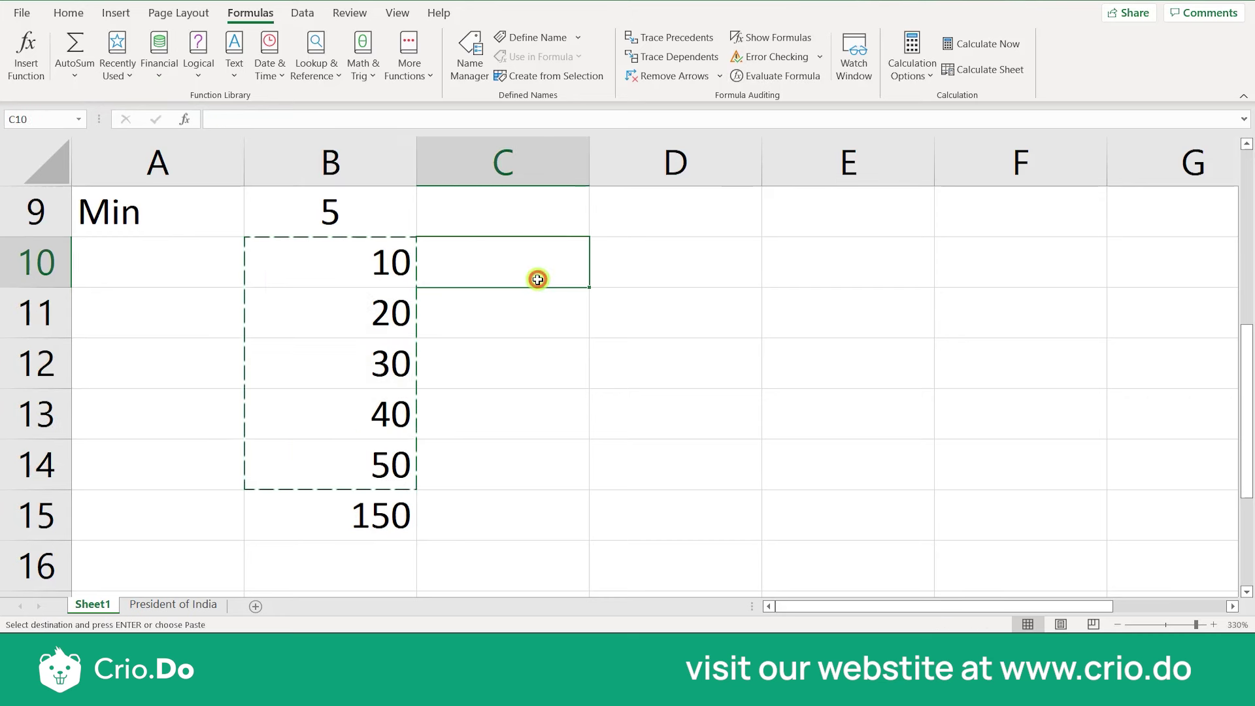
key(ctrl+v)
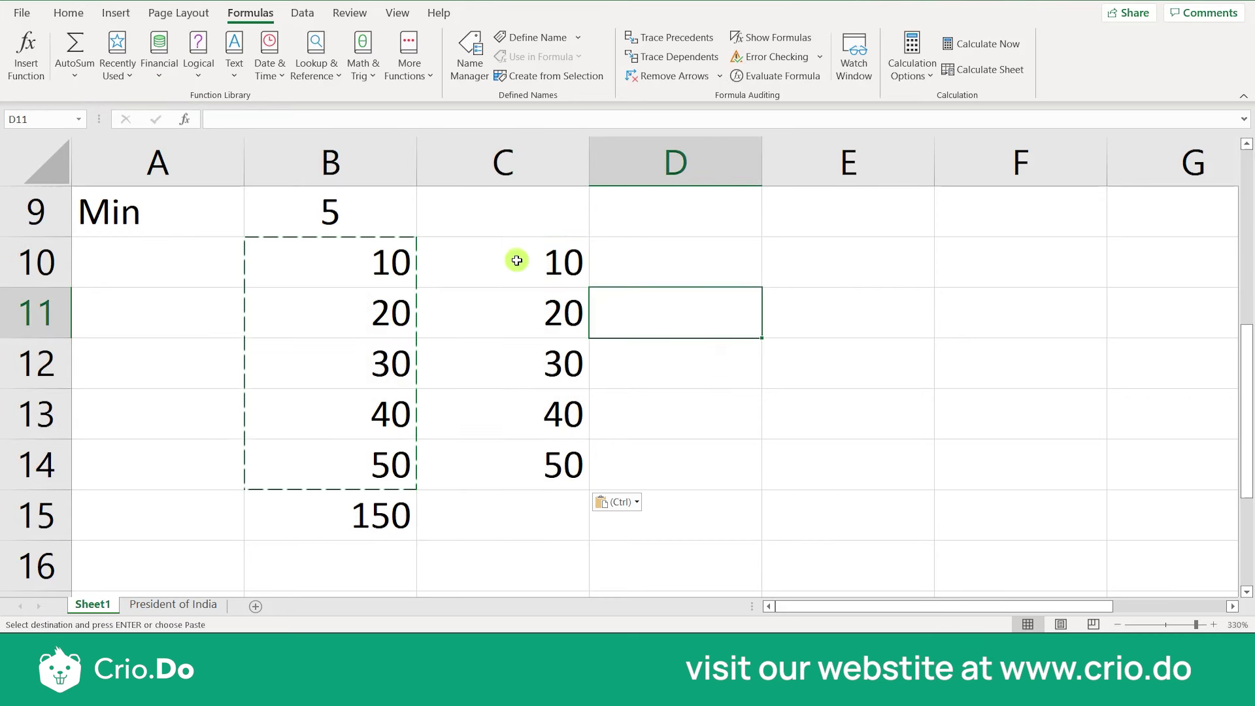
Step: Average C10:C14 into cell C15 with AutoSum, and check the result by temporarily showing the sheet's formulas
drag(518, 261, 529, 526)
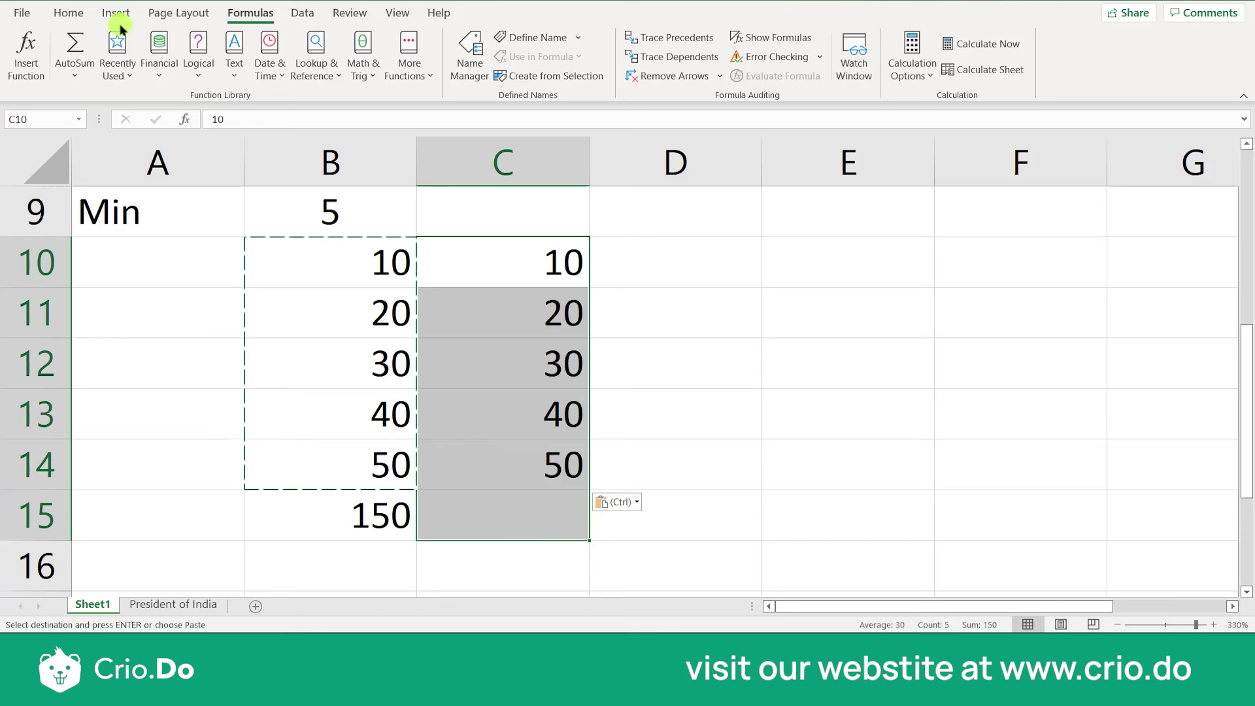
click(70, 73)
click(89, 122)
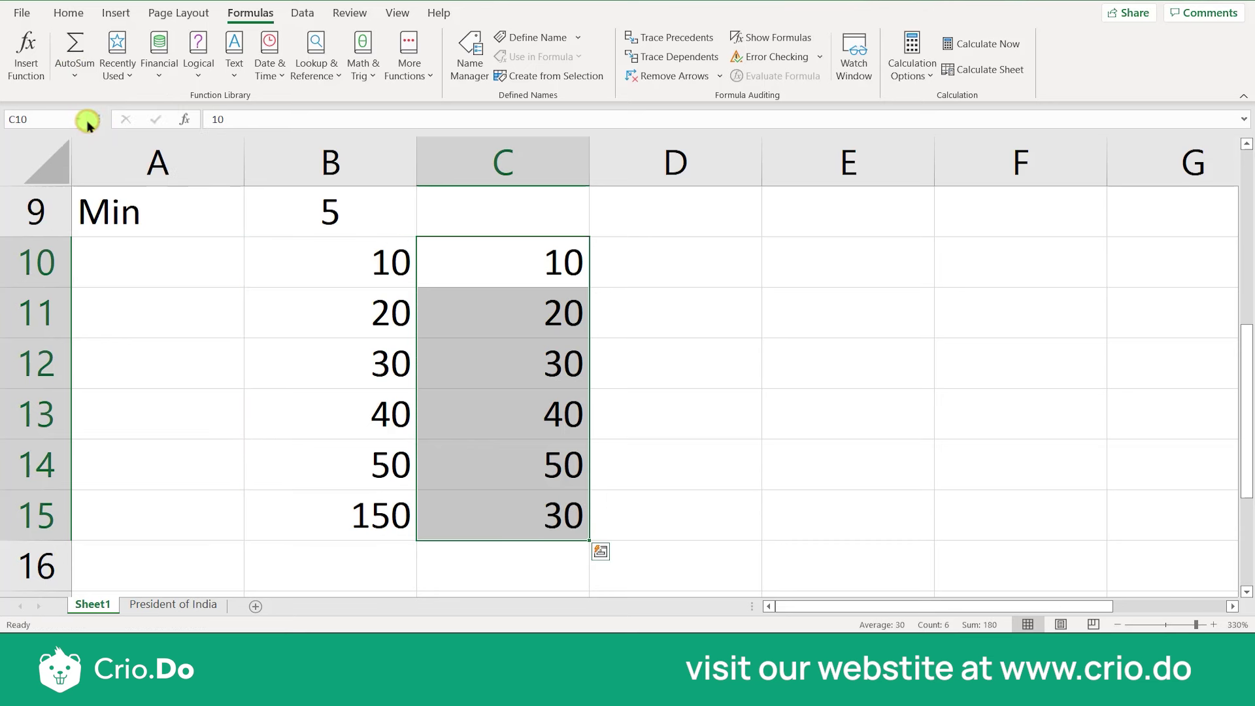
click(525, 534)
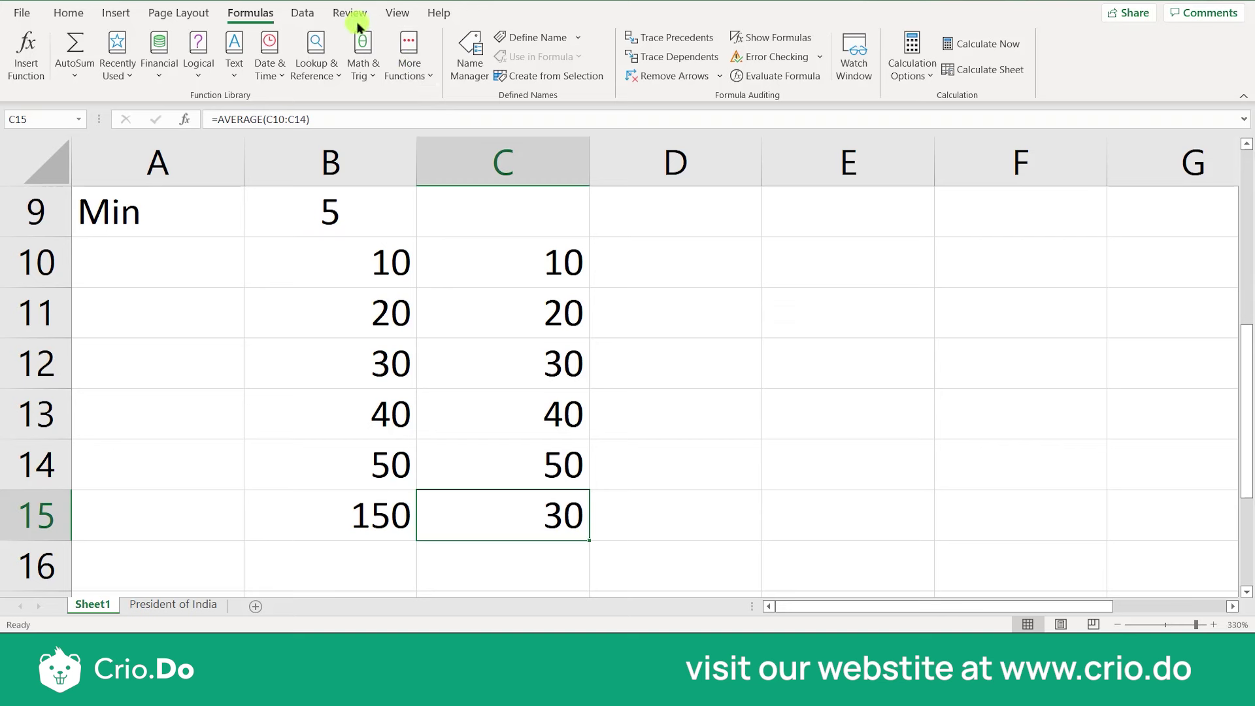
click(791, 37)
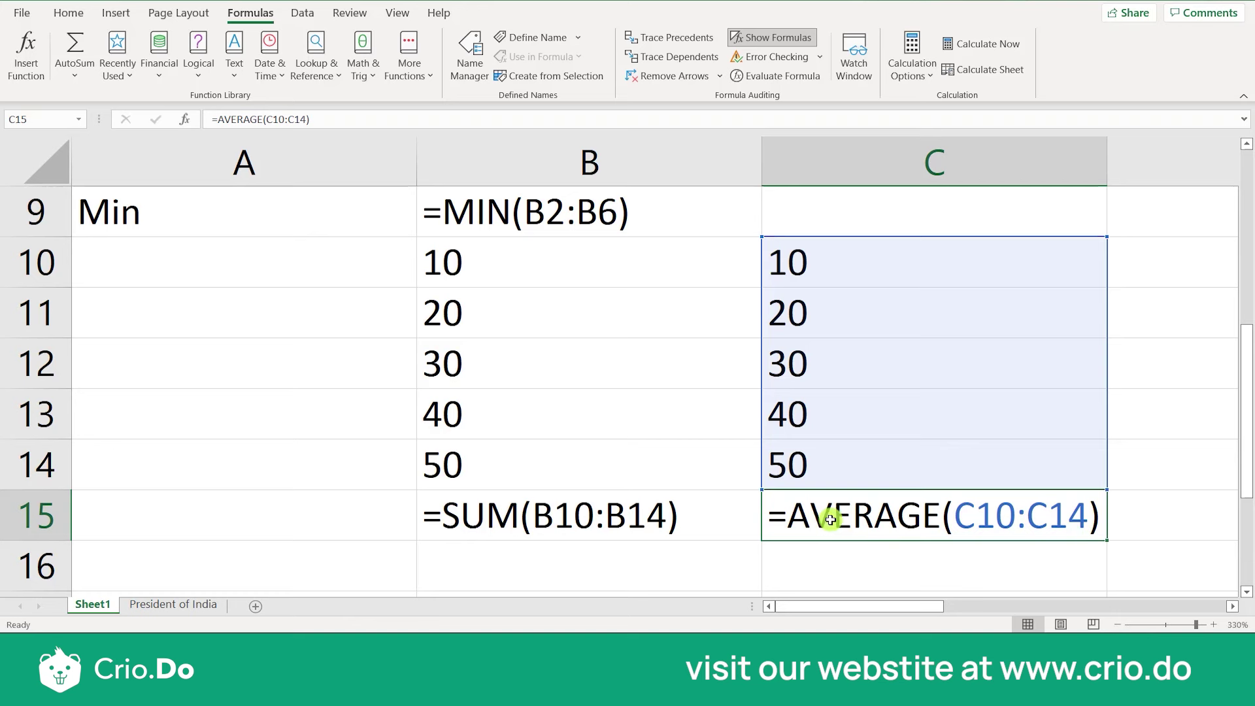
click(773, 38)
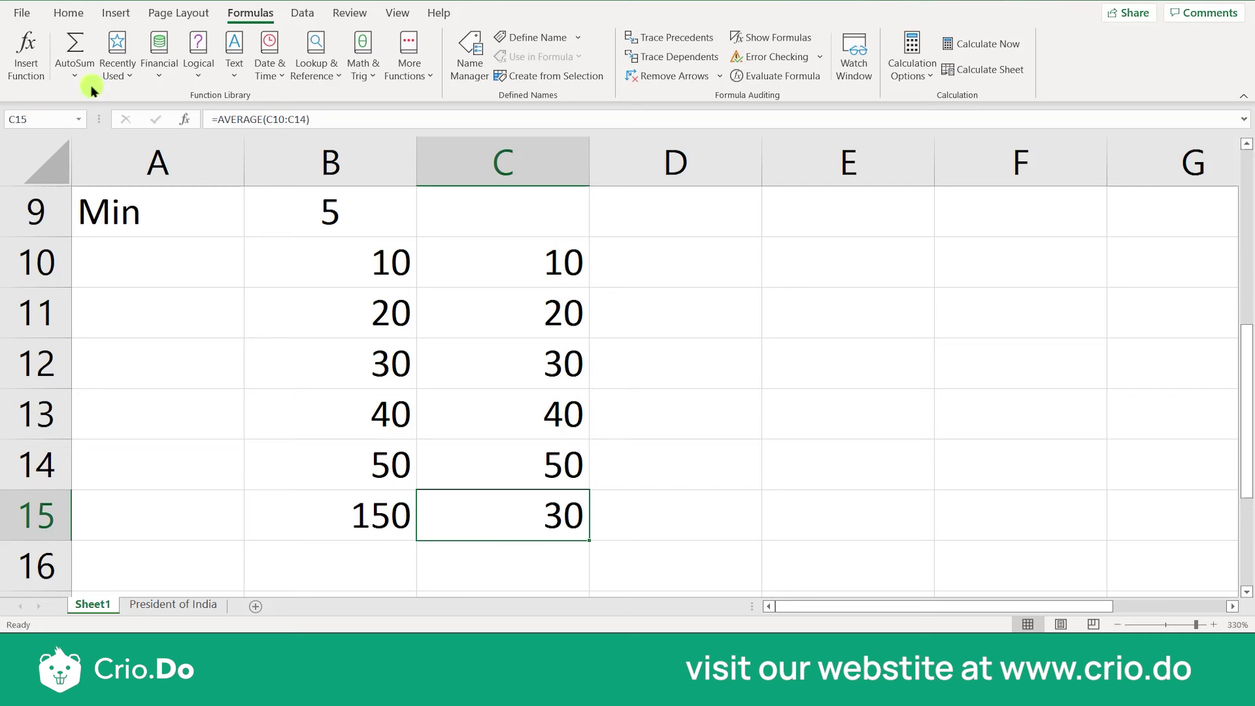
Step: Copy the five numbers in C10:C14 into column D, starting at cell D10
drag(566, 261, 573, 457)
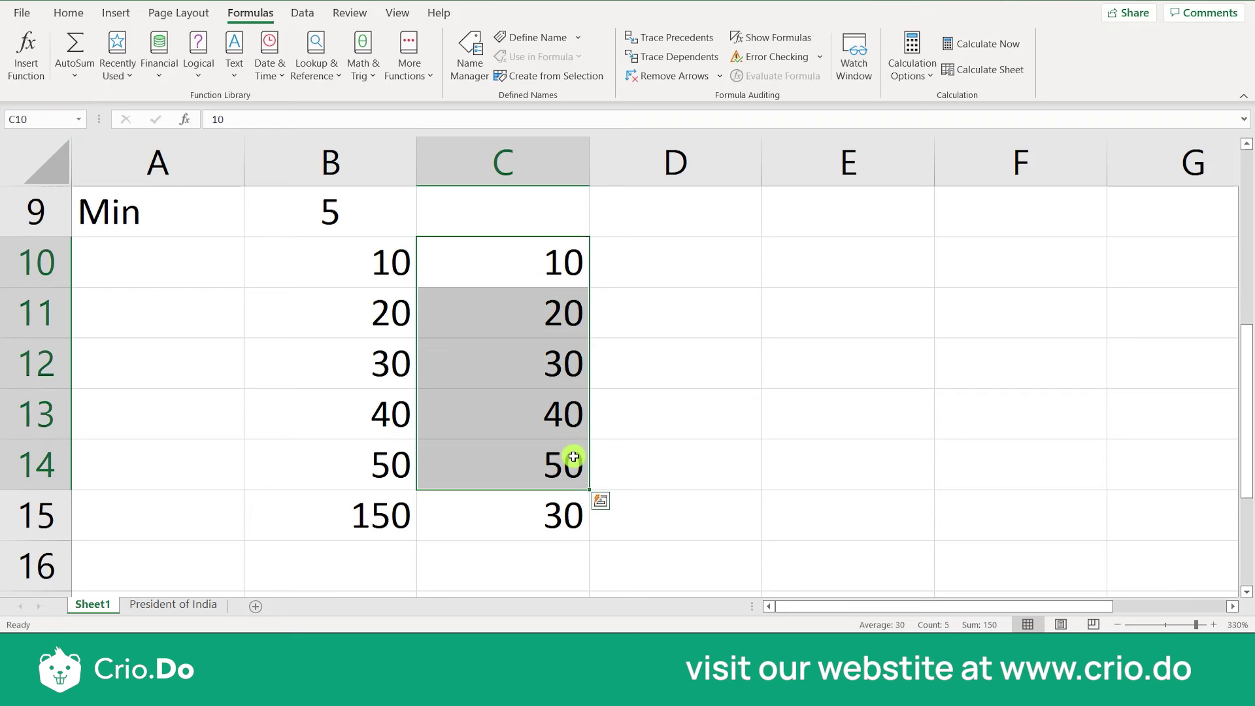
key(ctrl+c)
click(706, 283)
key(ctrl+v)
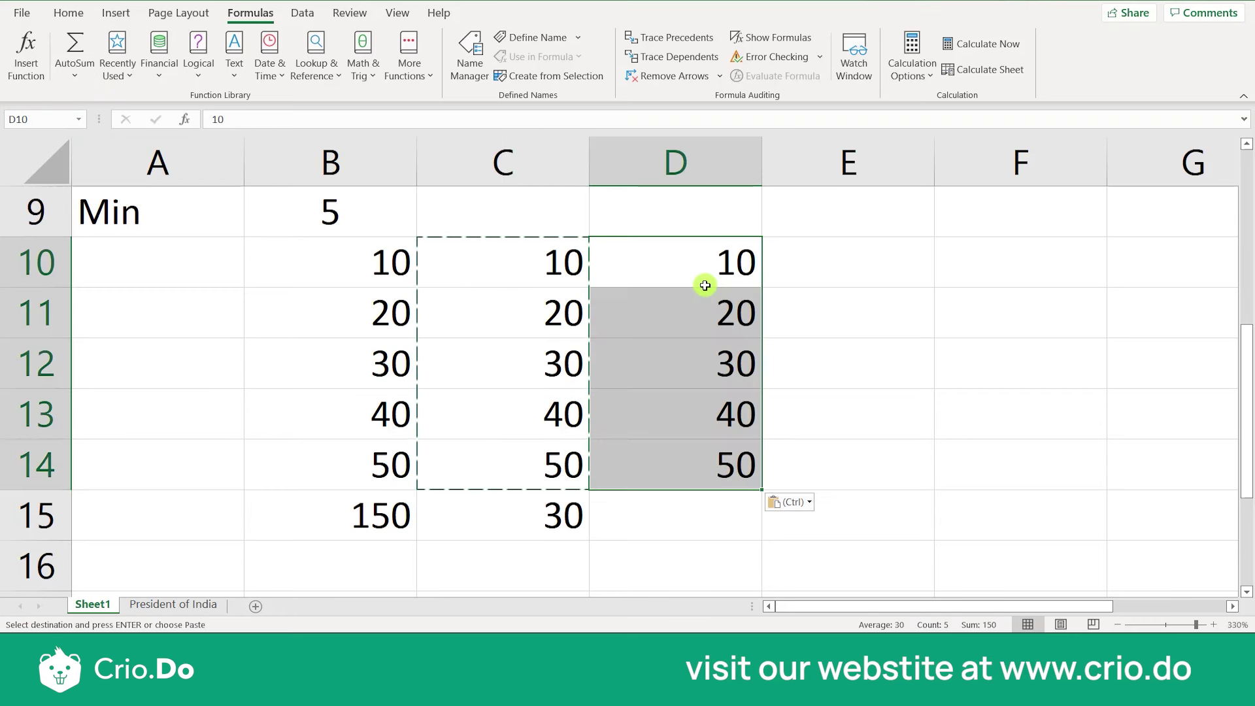
click(823, 320)
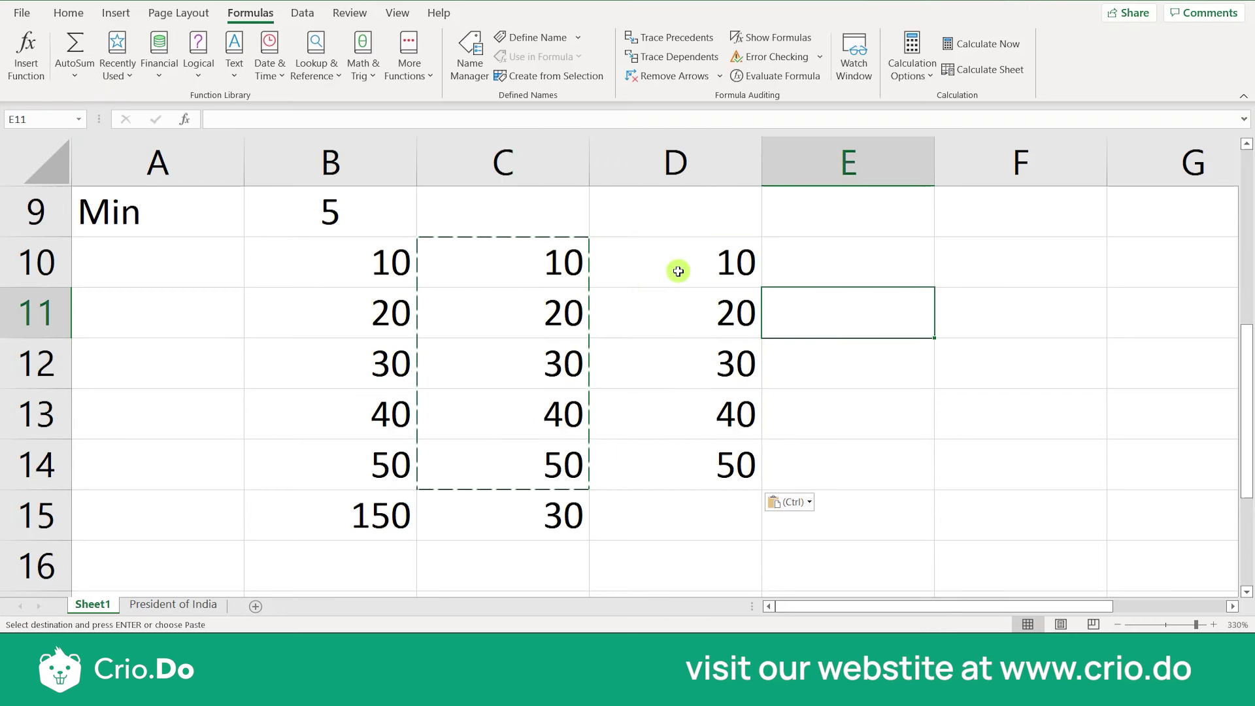
Step: Insert the maximum of D10:D14 in cell D15 using AutoSum's Max function
drag(678, 270, 680, 507)
click(75, 75)
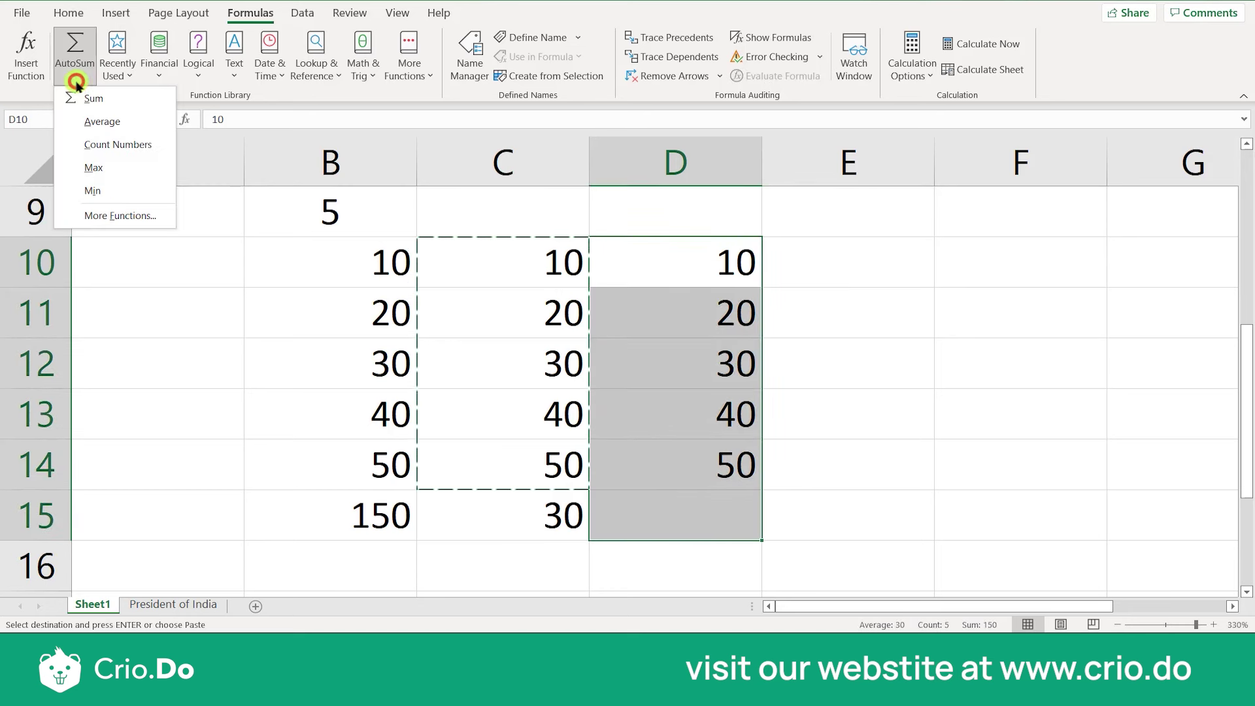
click(98, 167)
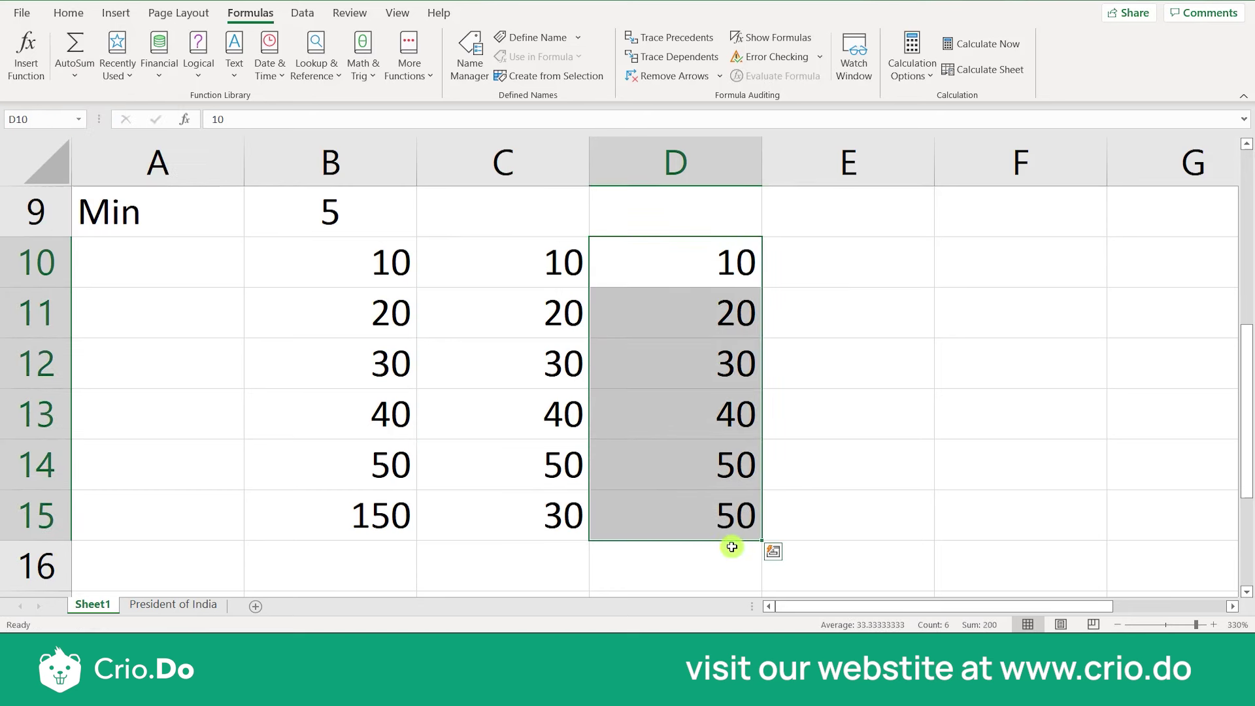
Step: Insert the minimum of D10:D15 in cell D16 using AutoSum's Min function
click(75, 75)
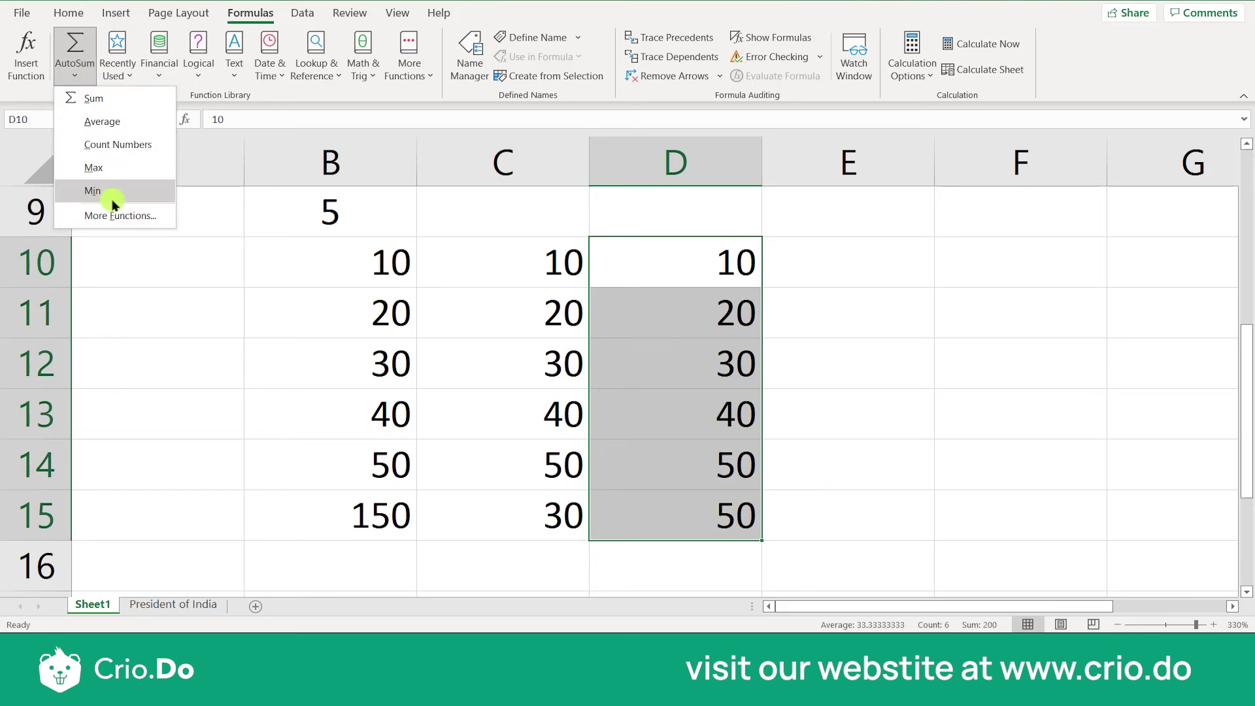
click(104, 191)
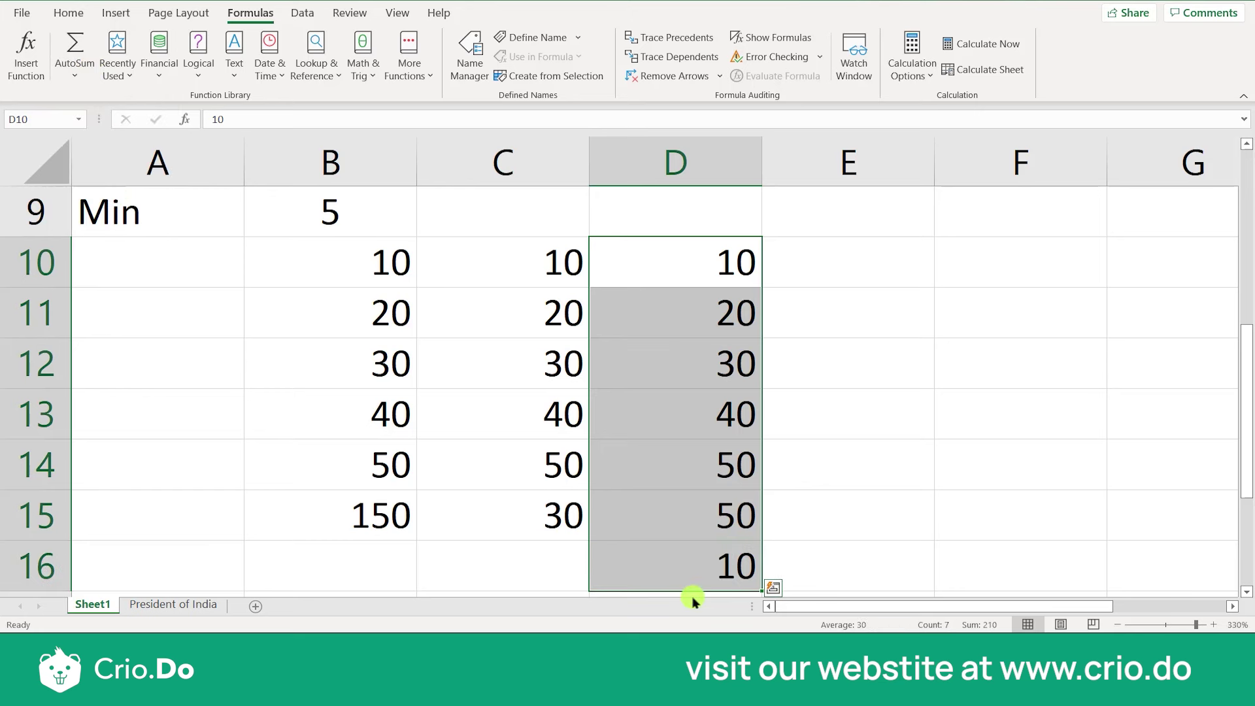
click(705, 564)
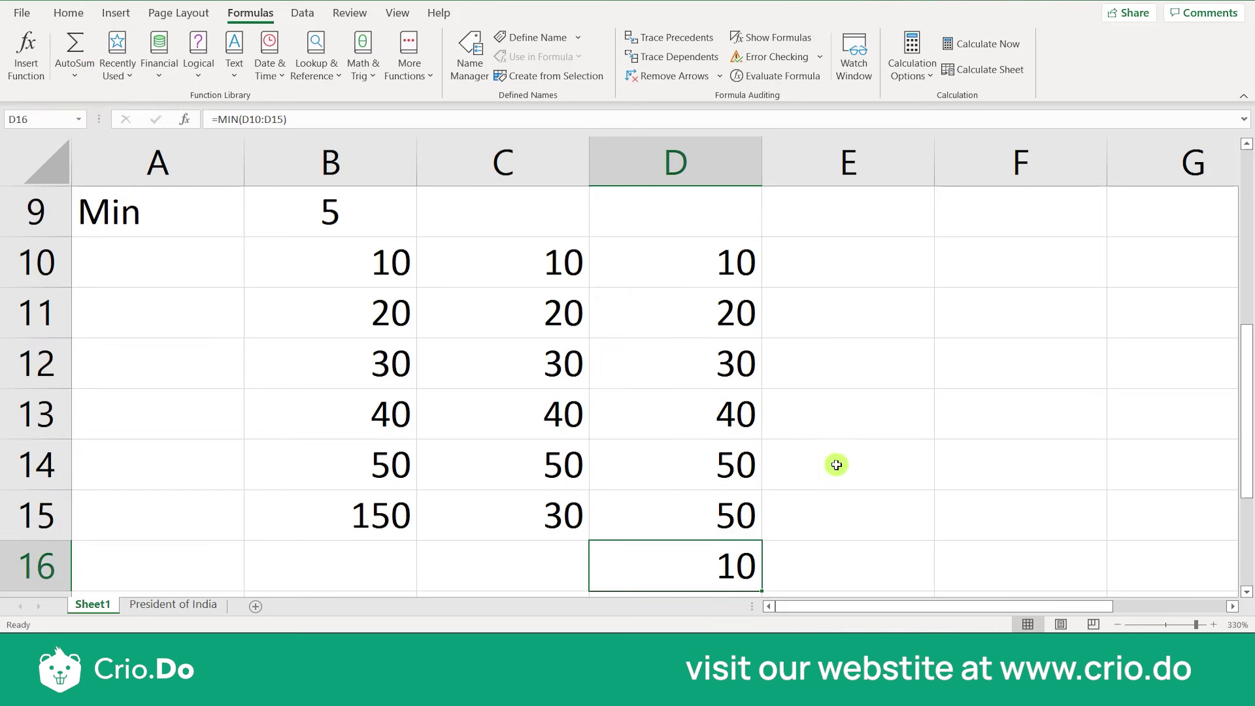
Step: Open the list of AutoSum functions to review the available calculations
scroll(780, 461, down, 2)
scroll(778, 457, up, 2)
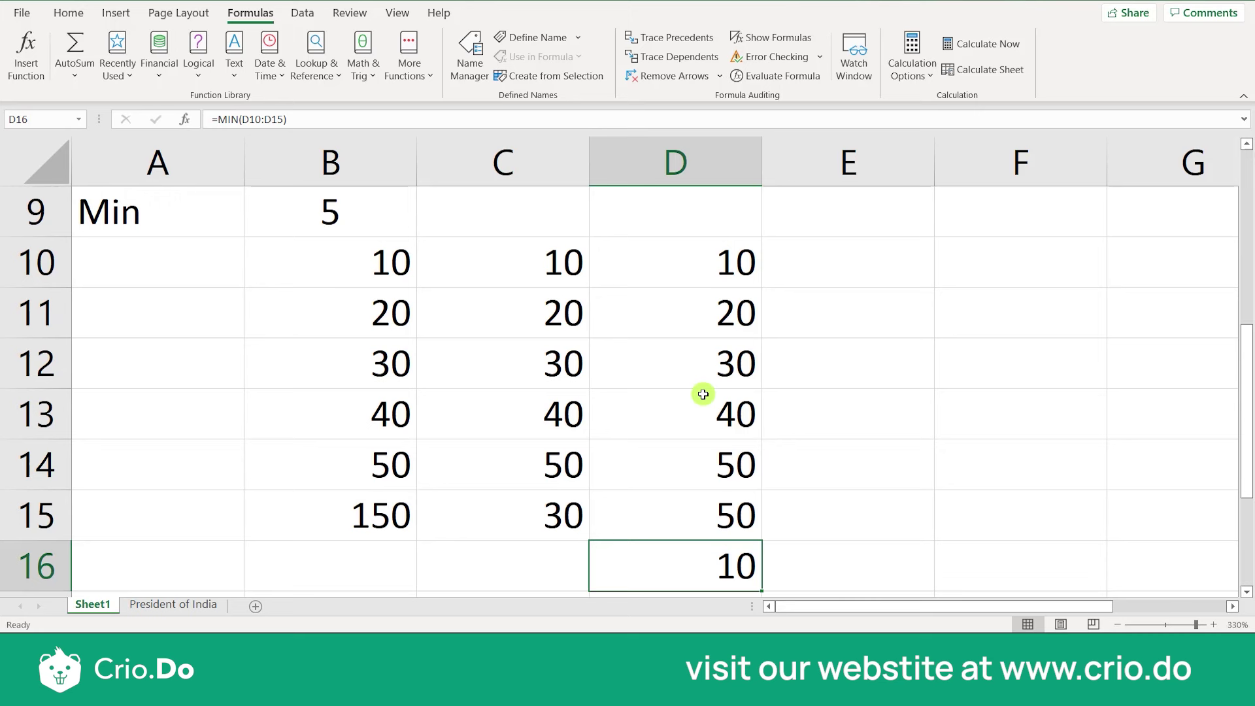
click(534, 361)
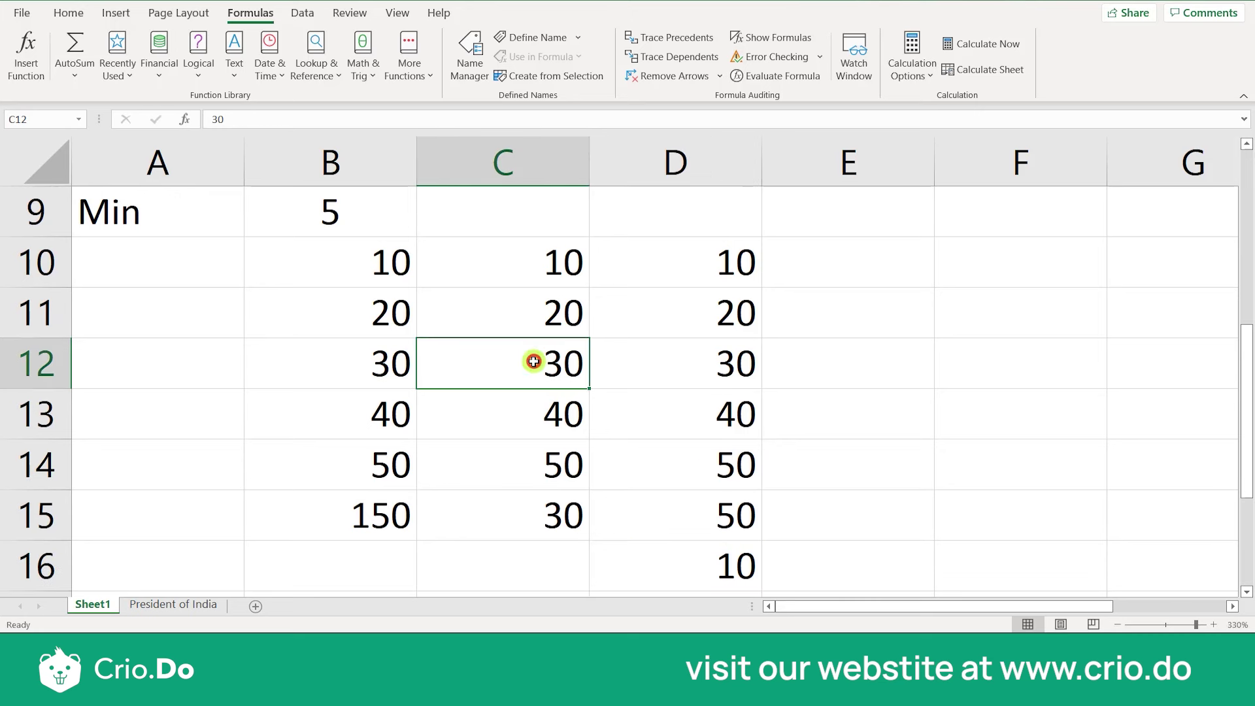
click(91, 80)
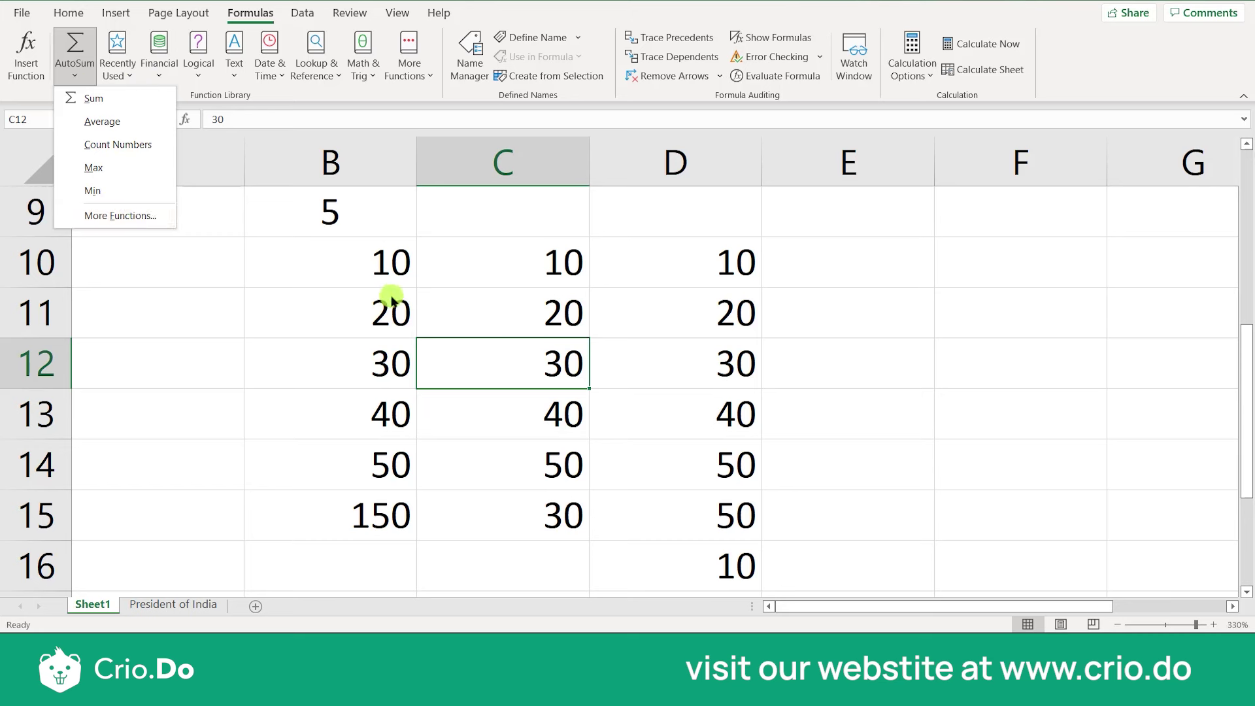
Step: Open the recent Financial Sample workbook from the Week 2 folder and dismiss the product deactivation notice
click(338, 374)
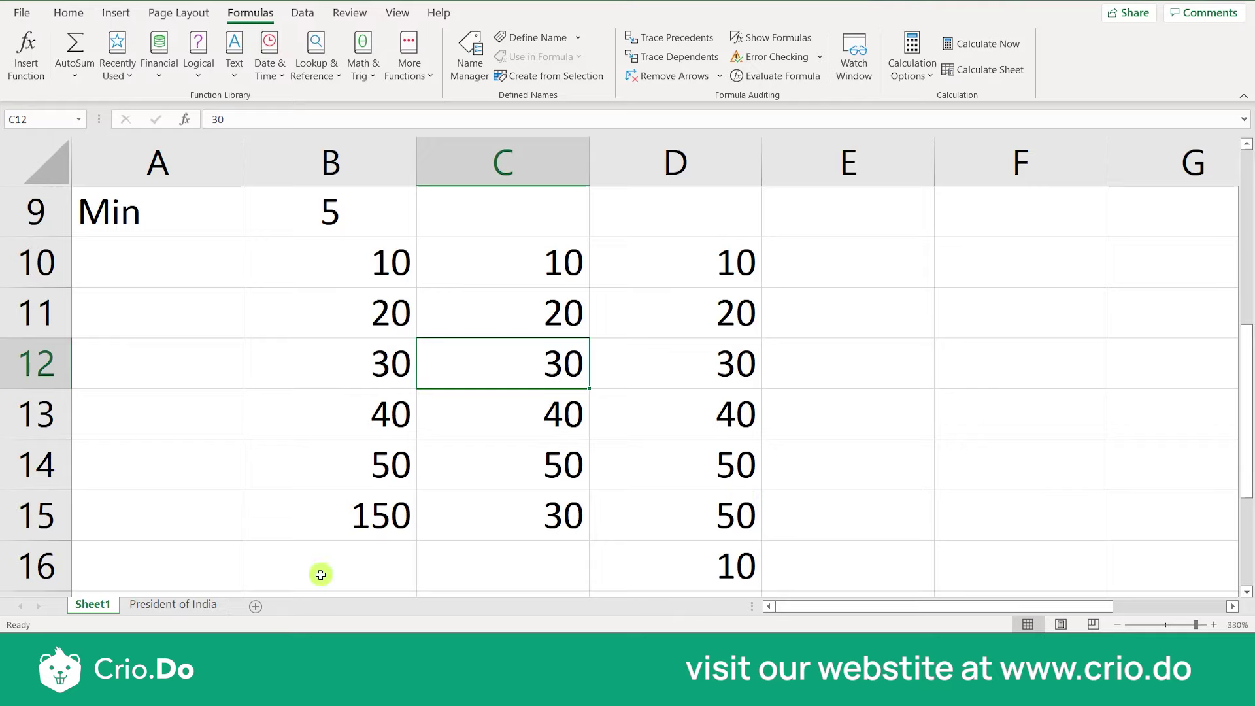
click(13, 13)
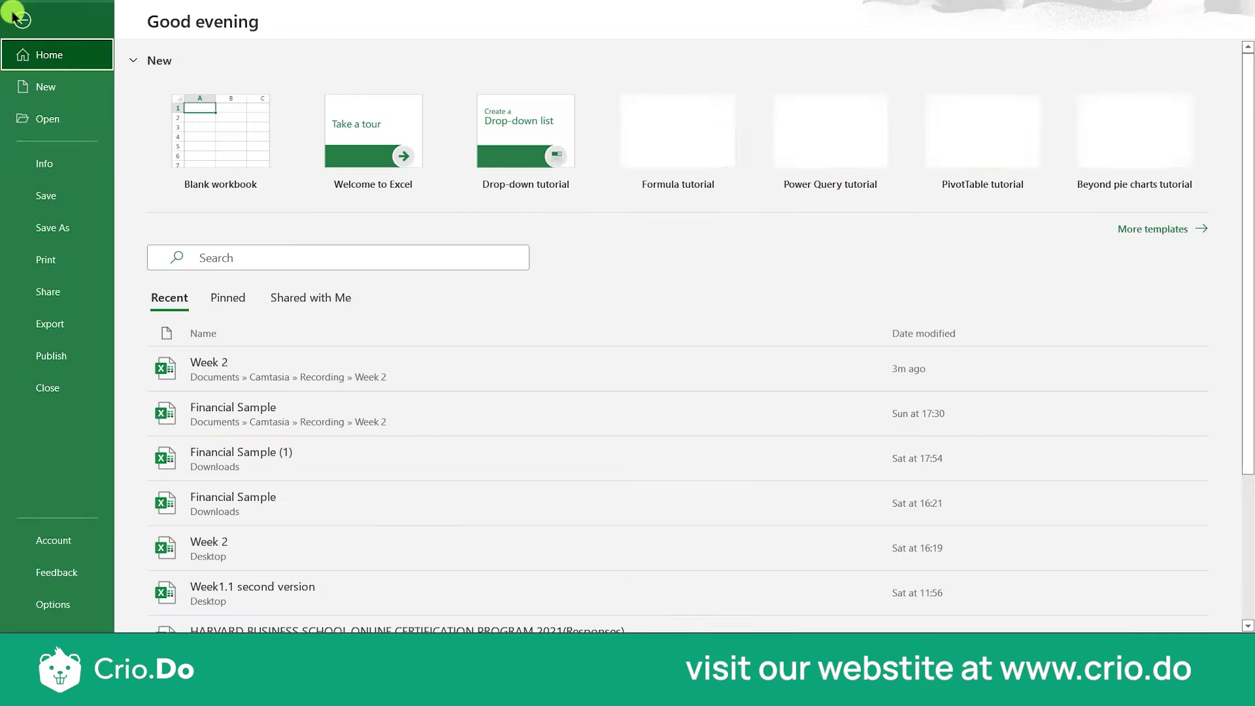
click(230, 410)
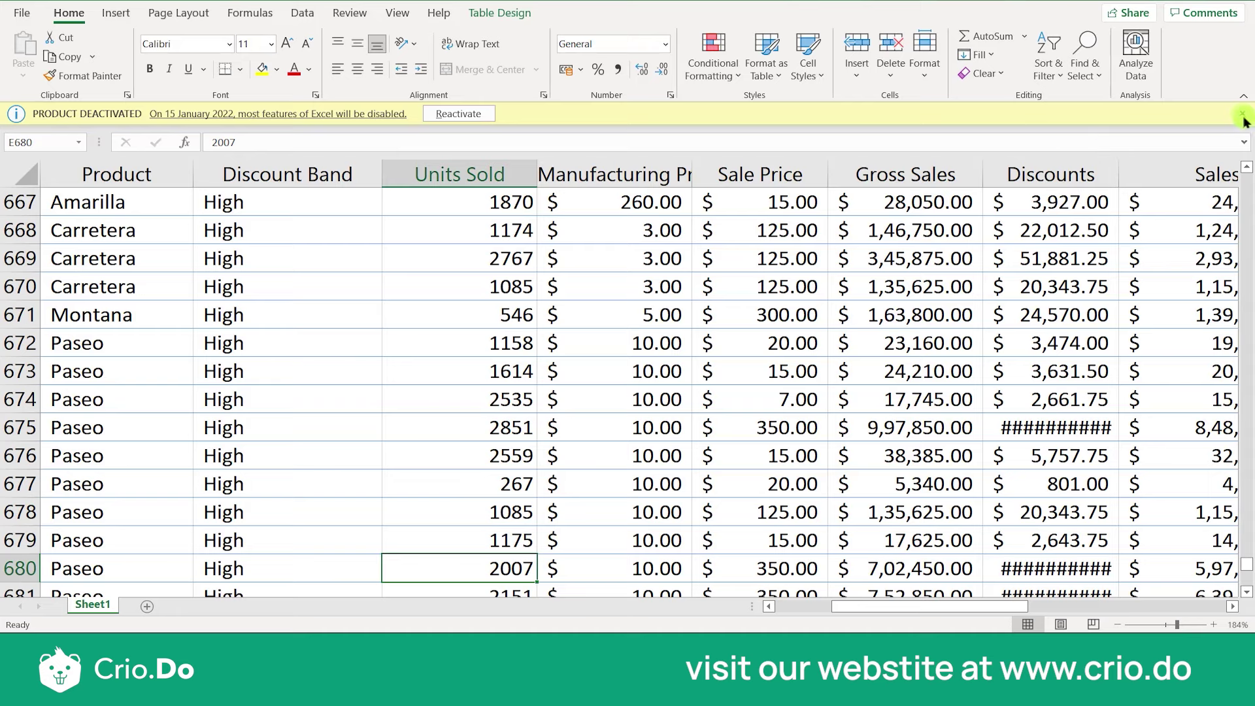
click(1241, 114)
Step: Total the Sale Price column in cell G702, directly below the last table row, using AutoSum's Sum function
click(480, 205)
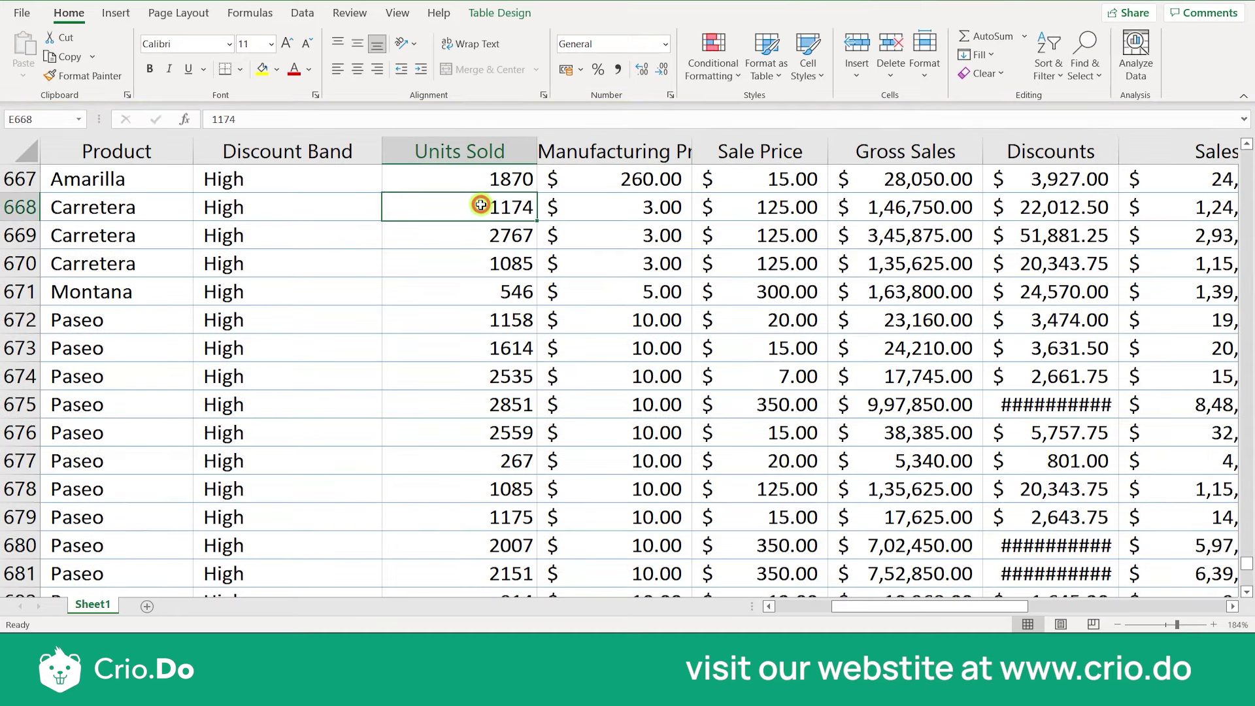
scroll(474, 408, down, 20)
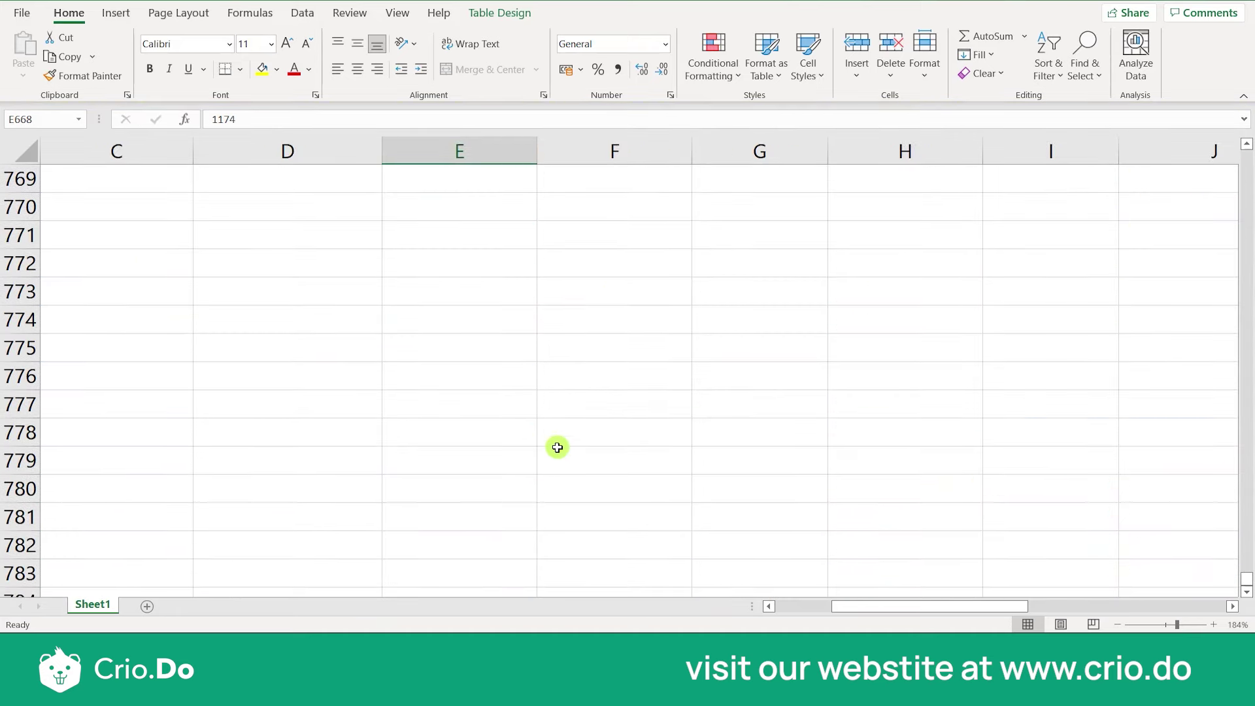
scroll(557, 447, up, 20)
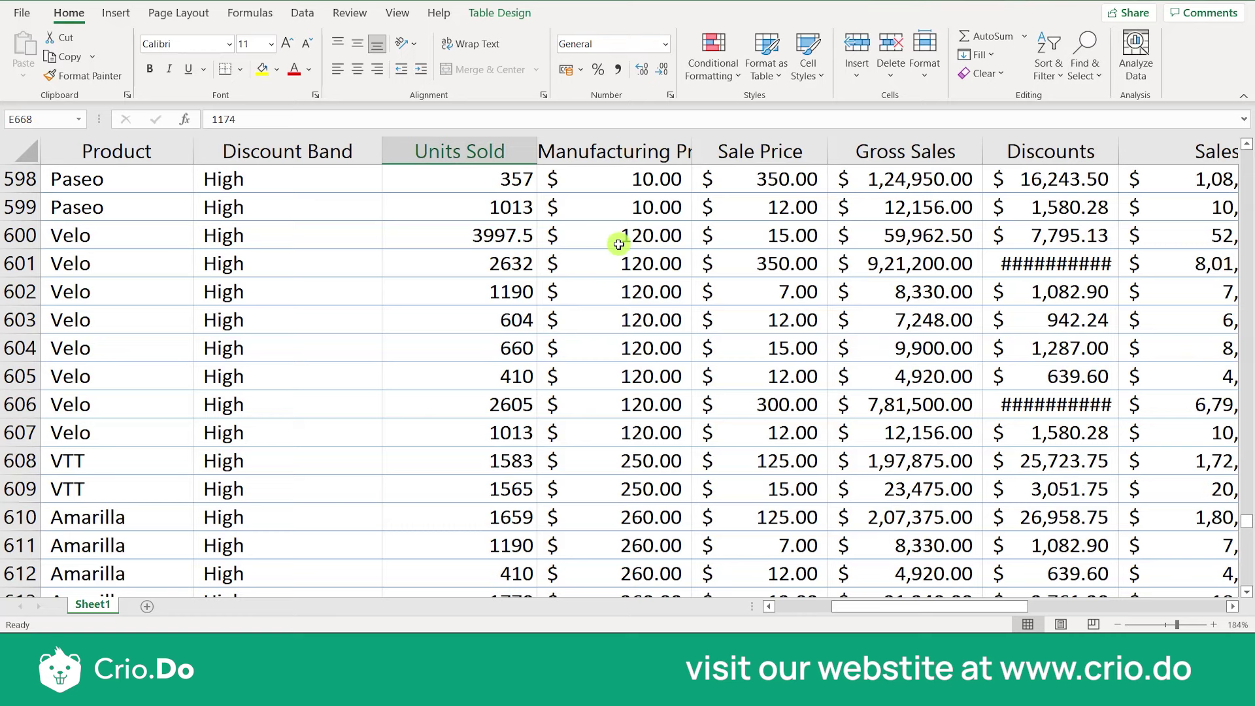
click(761, 157)
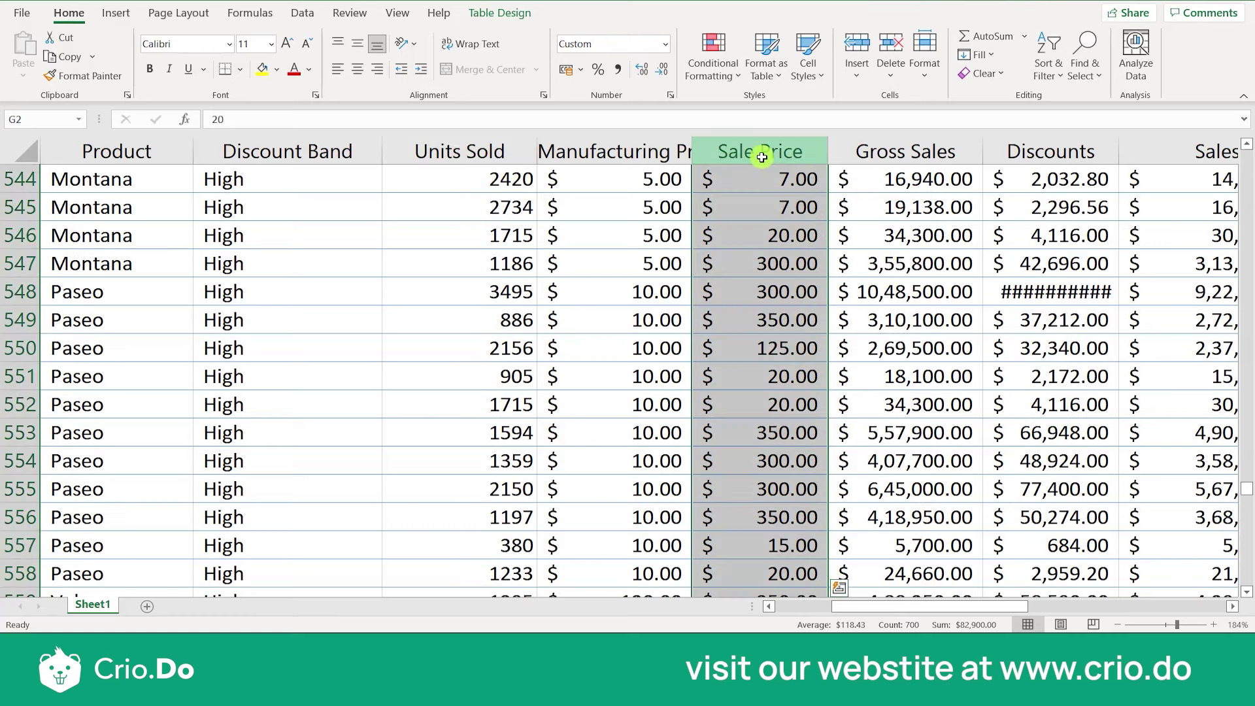
key(Down)
key(Down)
key(Down)
key(Down)
key(Down)
key(Down)
key(Down)
key(Down)
key(Down)
key(Down)
key(Down)
key(Down)
key(Down)
key(Down)
key(Down)
key(Down)
key(Down)
key(Down)
key(Down)
key(Down)
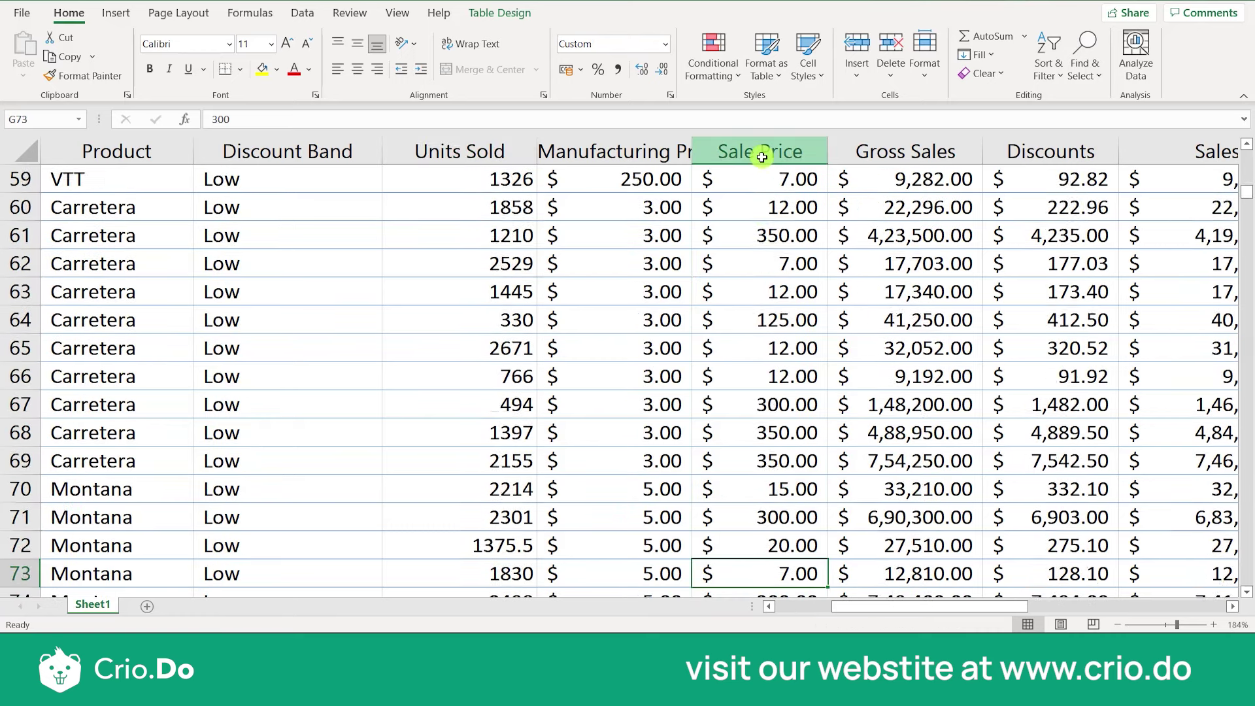
key(Down)
key(Down)
drag(1249, 195, 1249, 278)
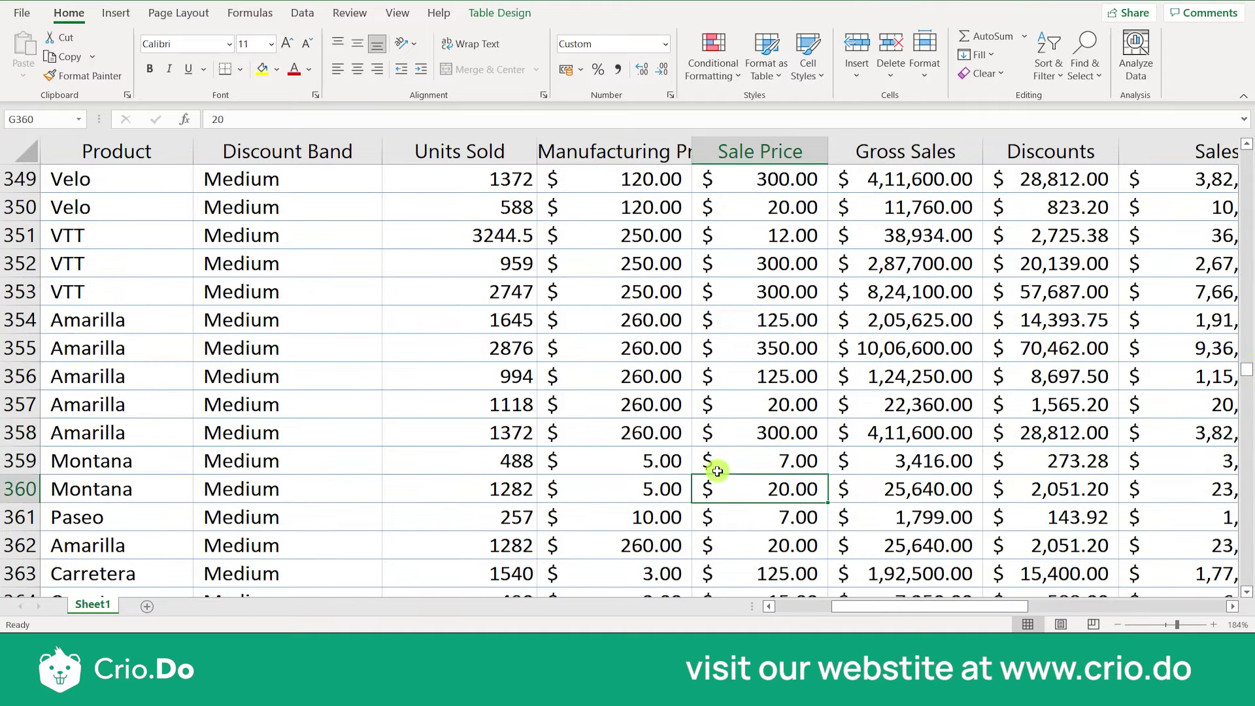
key(Down)
key(Down)
key(Down)
key(Down)
key(Down)
key(Down)
key(Down)
key(Down)
key(Down)
key(Down)
key(Down)
key(Down)
key(Down)
key(Down)
key(Down)
key(Down)
key(Down)
key(Down)
key(Down)
key(Down)
key(Down)
key(Down)
key(Down)
key(Down)
key(Down)
key(Down)
key(Down)
key(Down)
key(Down)
key(Down)
key(Down)
key(Down)
key(Down)
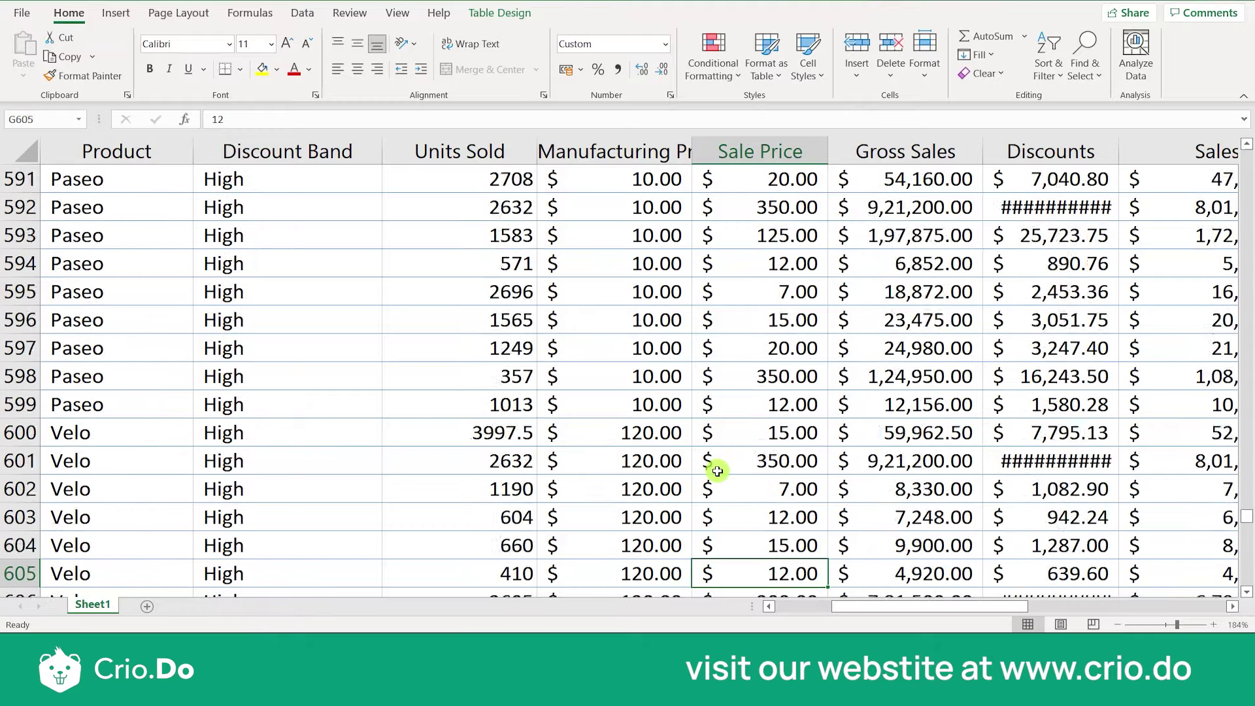
key(Down)
key(Down)
key(Down)
key(Down)
key(Down)
key(Down)
key(Down)
key(Down)
key(Down)
key(Down)
key(Down)
key(Down)
key(Down)
key(Down)
key(Down)
key(Down)
key(Down)
key(Down)
key(Down)
key(Down)
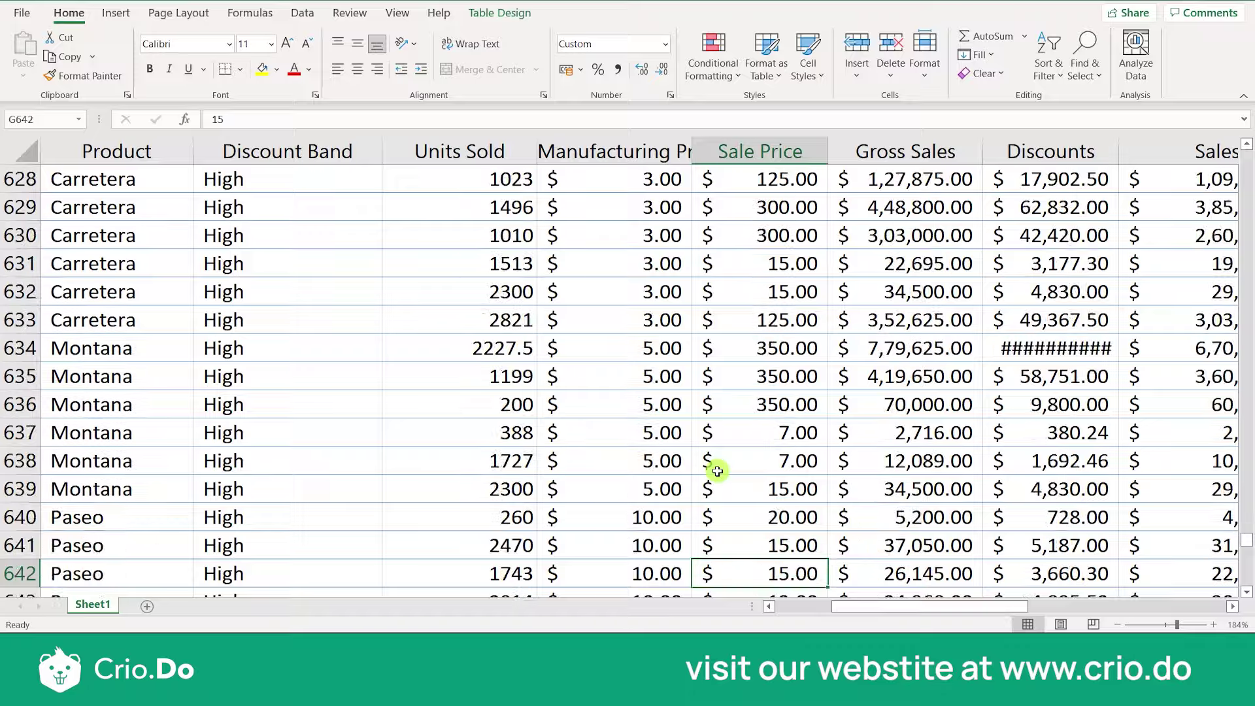
key(Down)
key(Down)
key(Down)
key(Down)
key(Down)
key(Down)
key(Down)
key(Down)
key(Down)
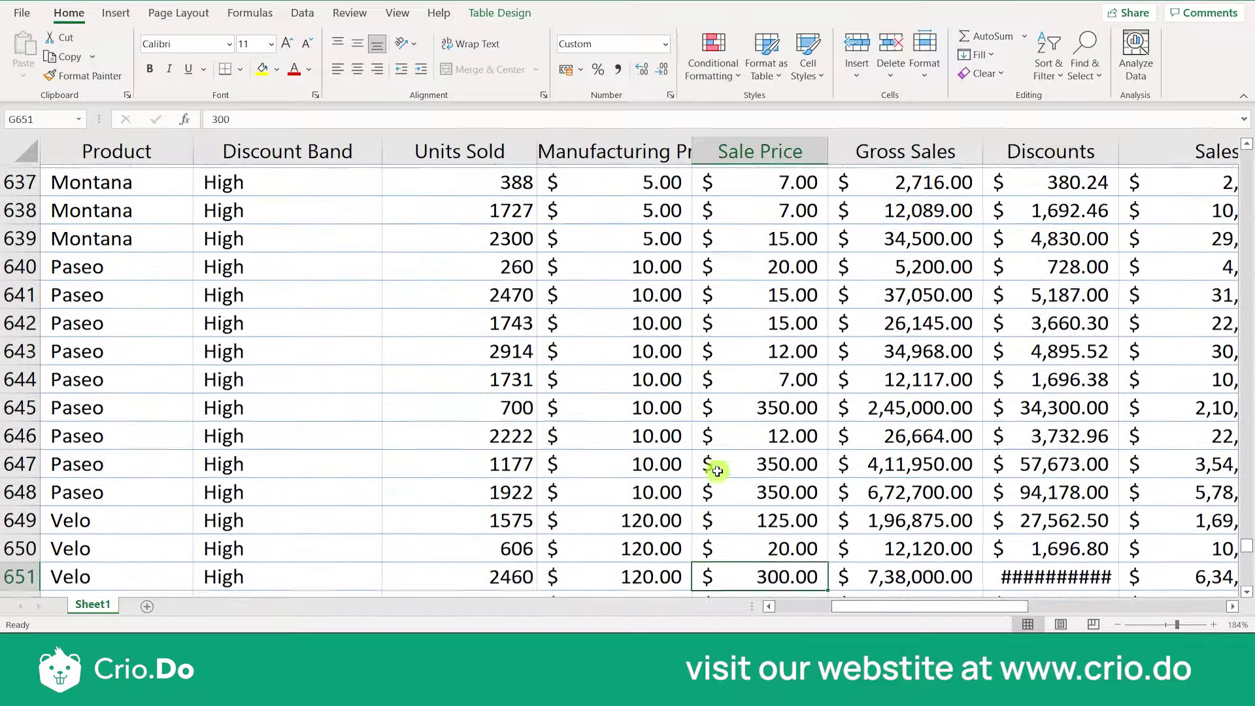
key(Down)
key(Down)
key(Down)
key(Down)
key(Down)
key(Down)
key(Down)
key(Down)
key(Down)
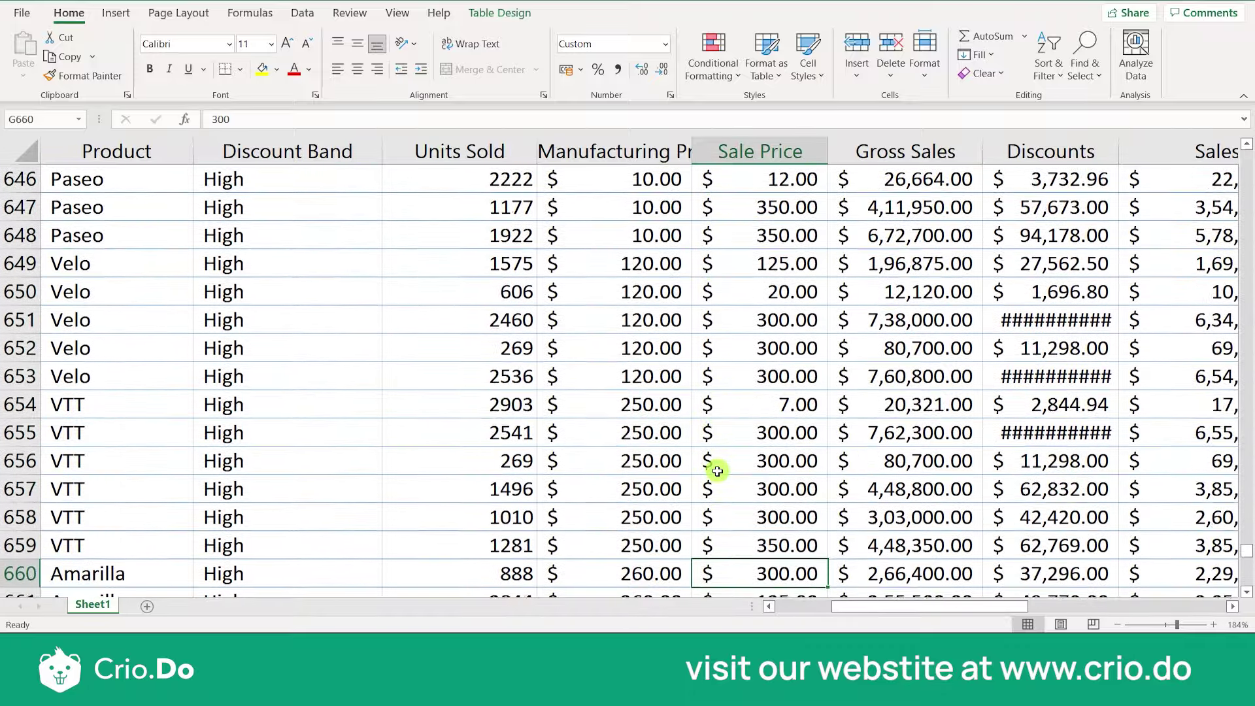
key(Down)
key(Down)
key(Down)
key(Down)
key(Down)
key(Down)
key(Down)
key(Down)
key(Down)
key(Down)
key(Down)
key(Down)
key(Down)
key(Down)
key(Down)
key(Down)
key(Down)
key(Down)
key(Down)
key(Down)
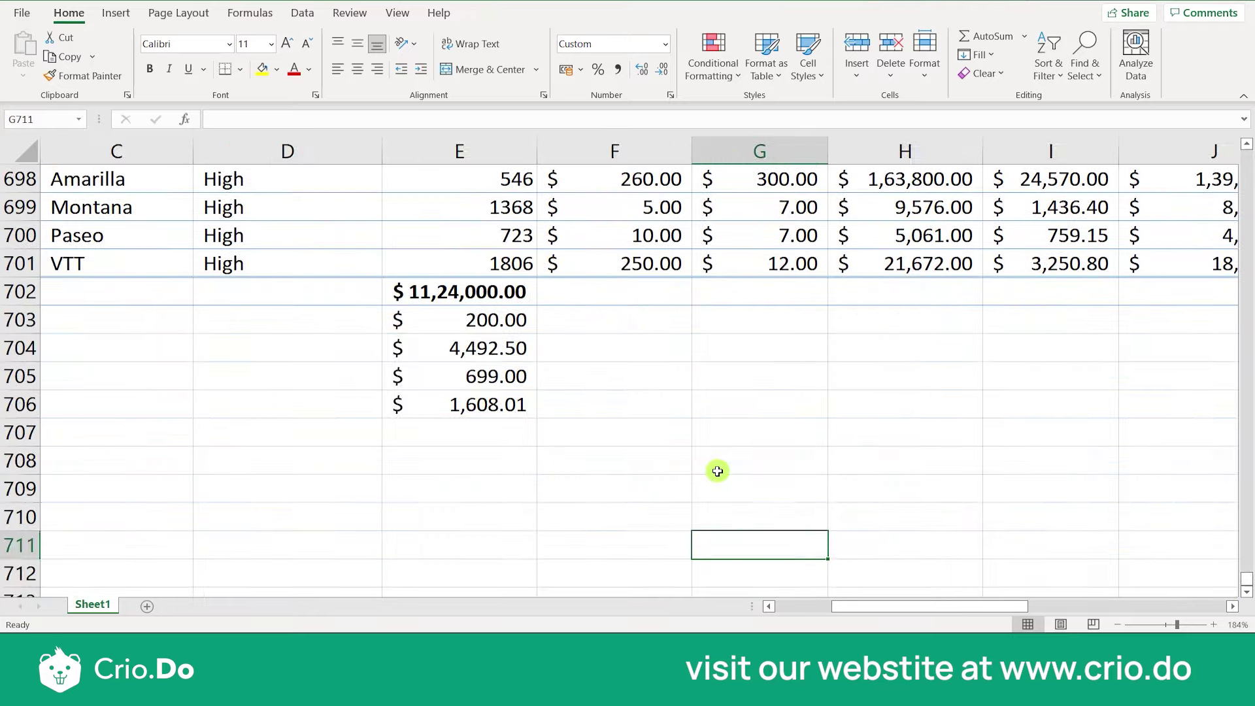
key(Up)
key(Up)
key(Up)
key(Up)
key(Up)
key(Up)
key(Up)
key(Up)
key(Up)
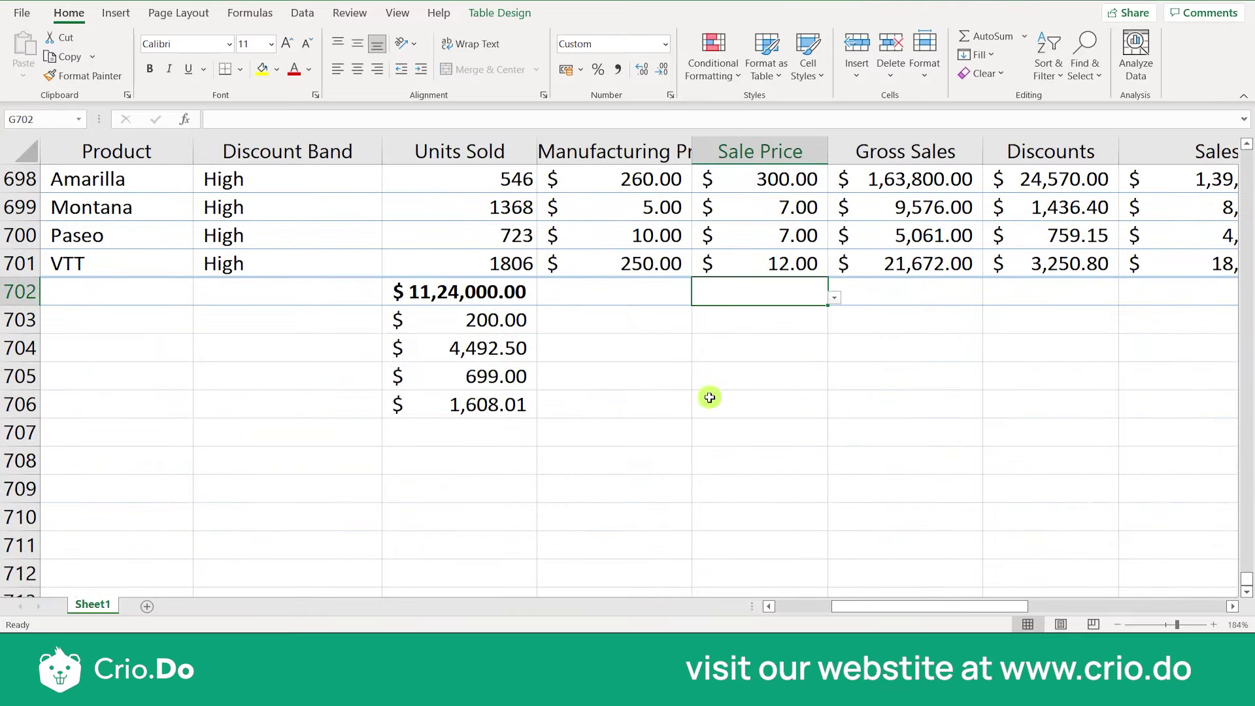
click(273, 13)
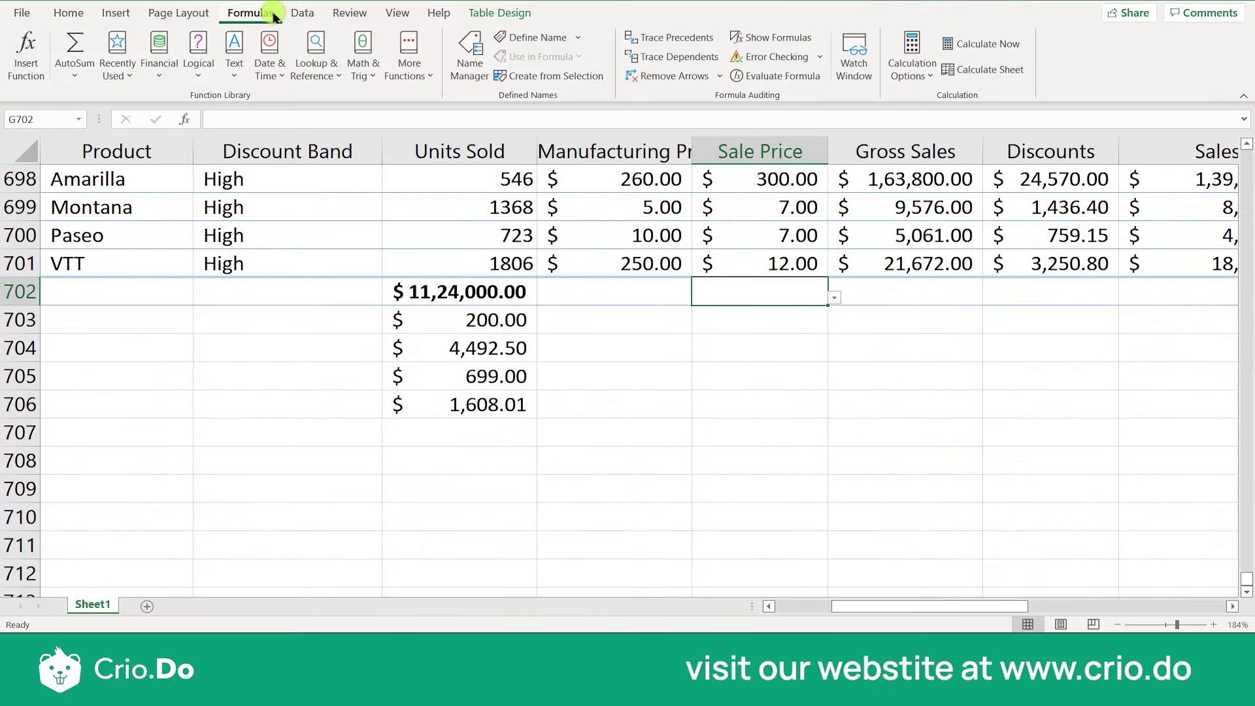
click(82, 79)
click(94, 98)
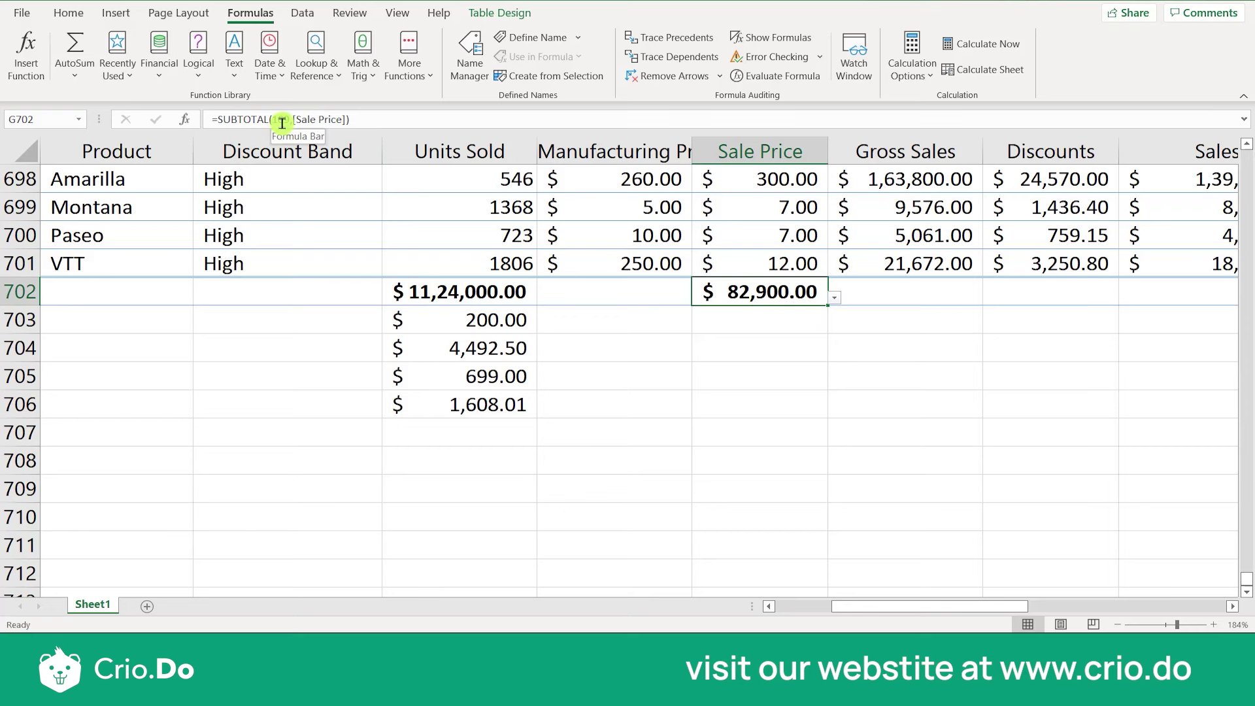
Step: Inspect the arguments of the SUBTOTAL formula in the Sale Price total cell G702
click(302, 121)
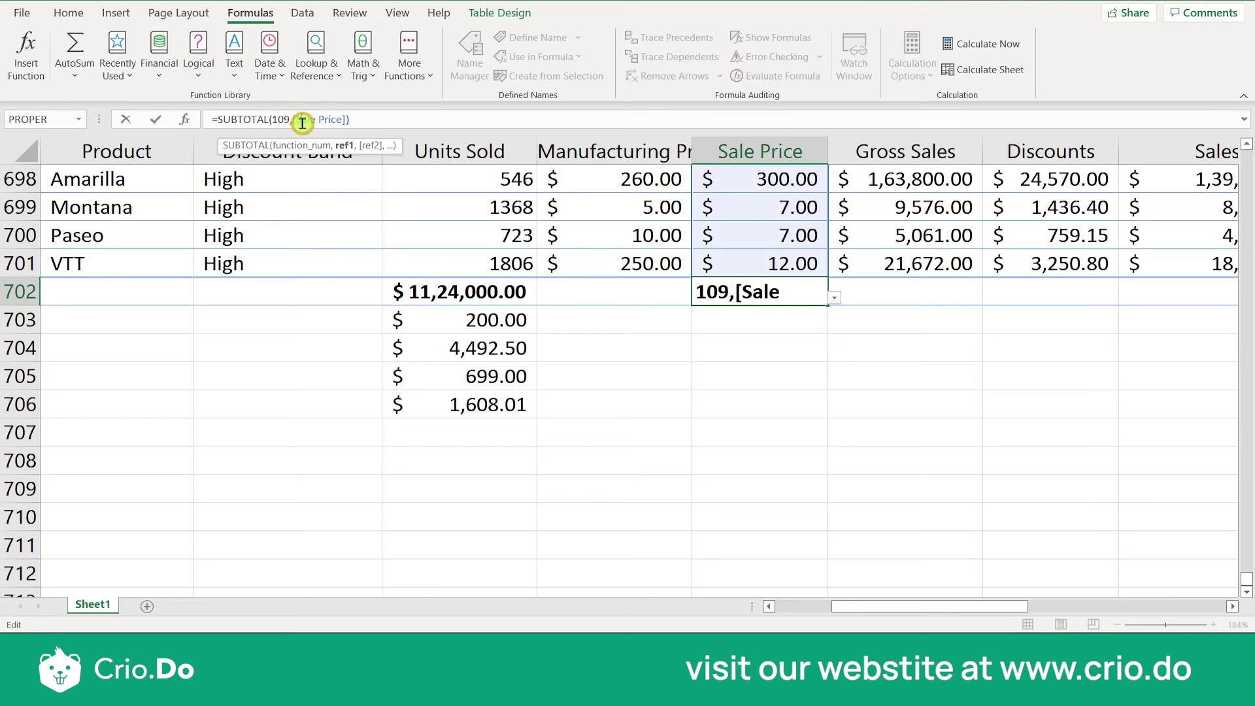
click(793, 298)
key(Escape)
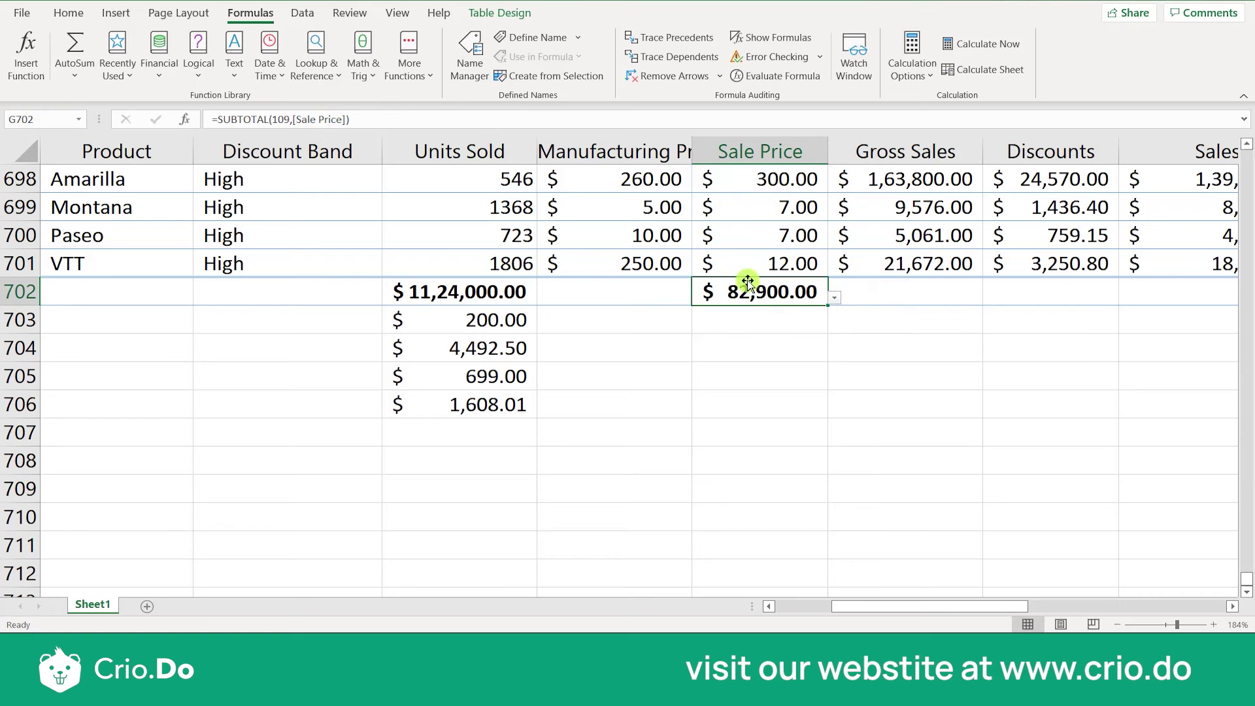
Step: Review the AutoSum functions available for cell G703 below the Sale Price total
click(749, 308)
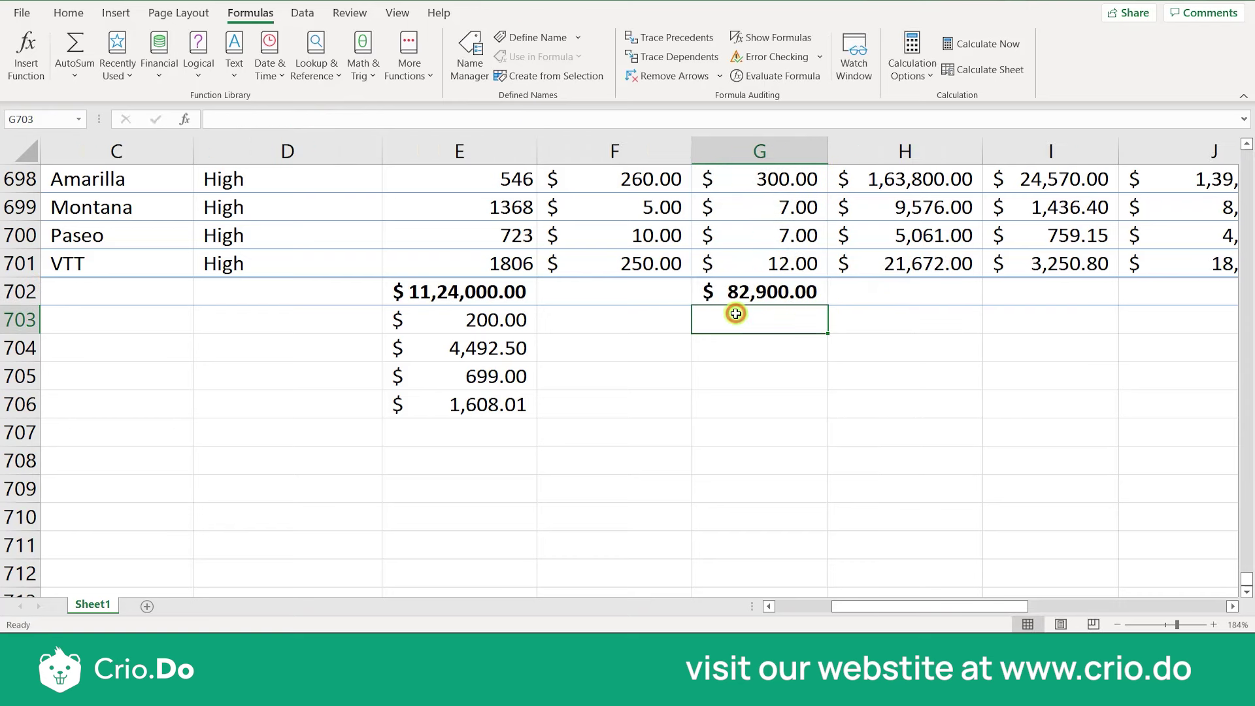
double_click(736, 313)
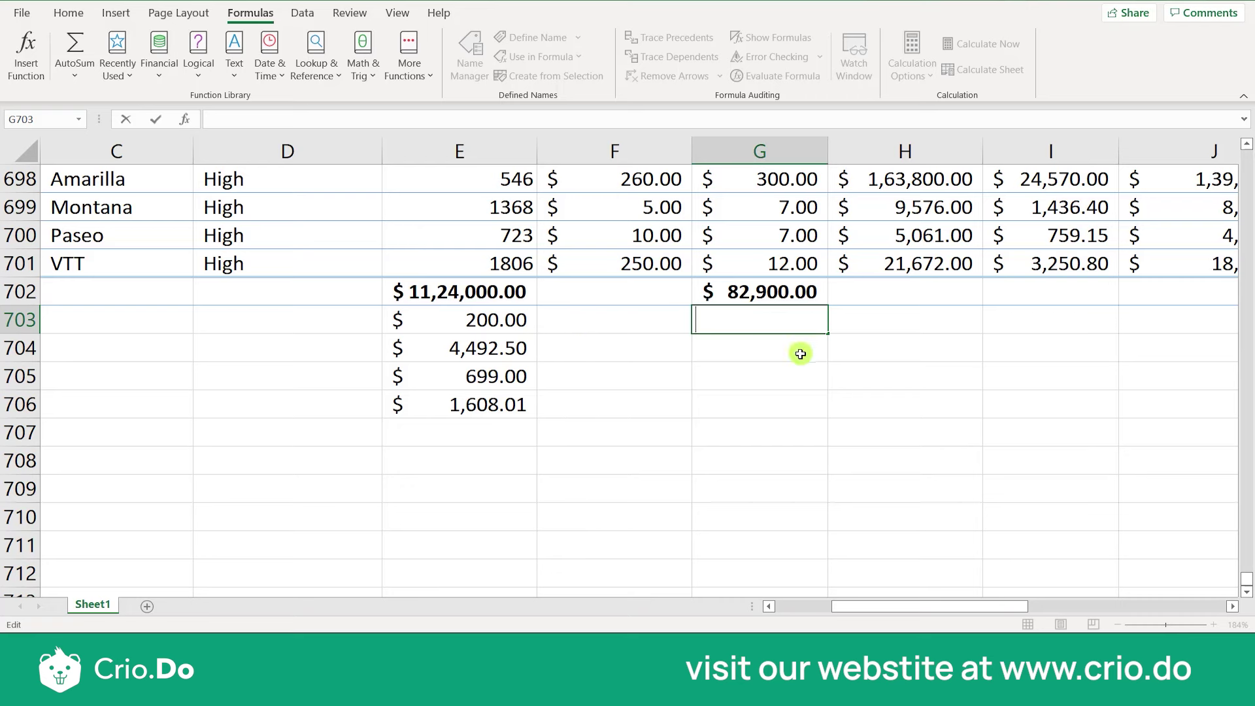
click(81, 77)
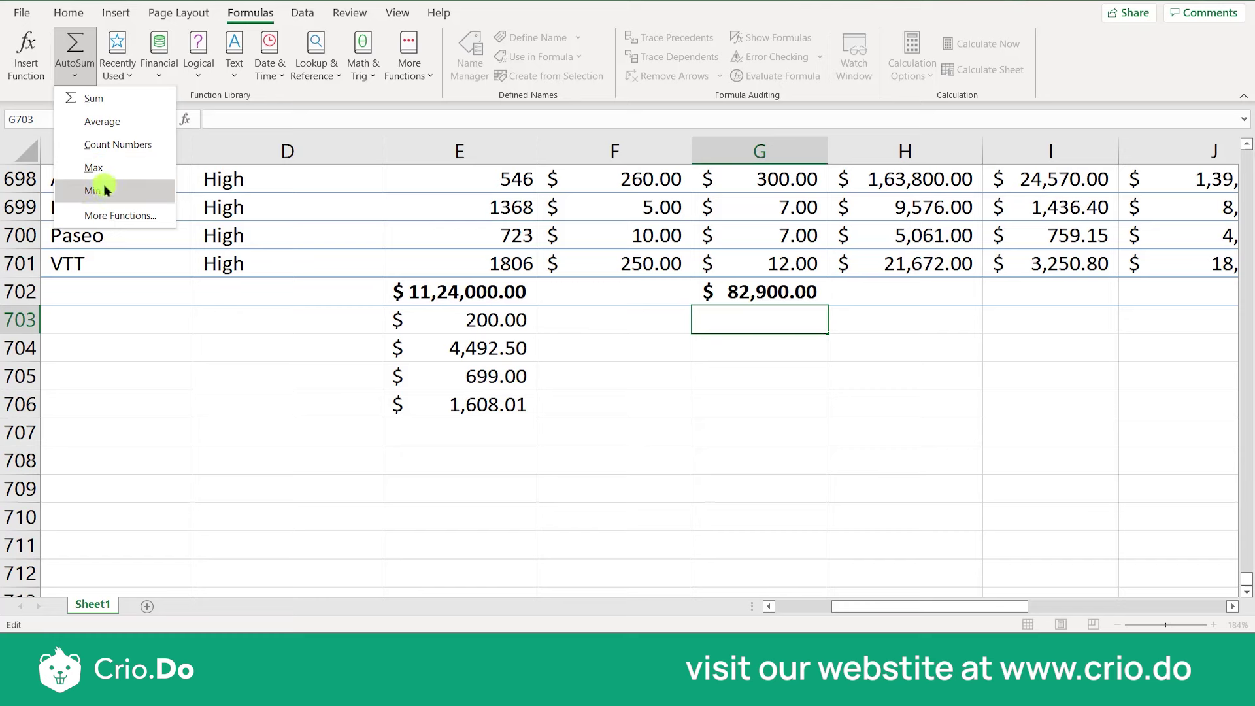
click(720, 387)
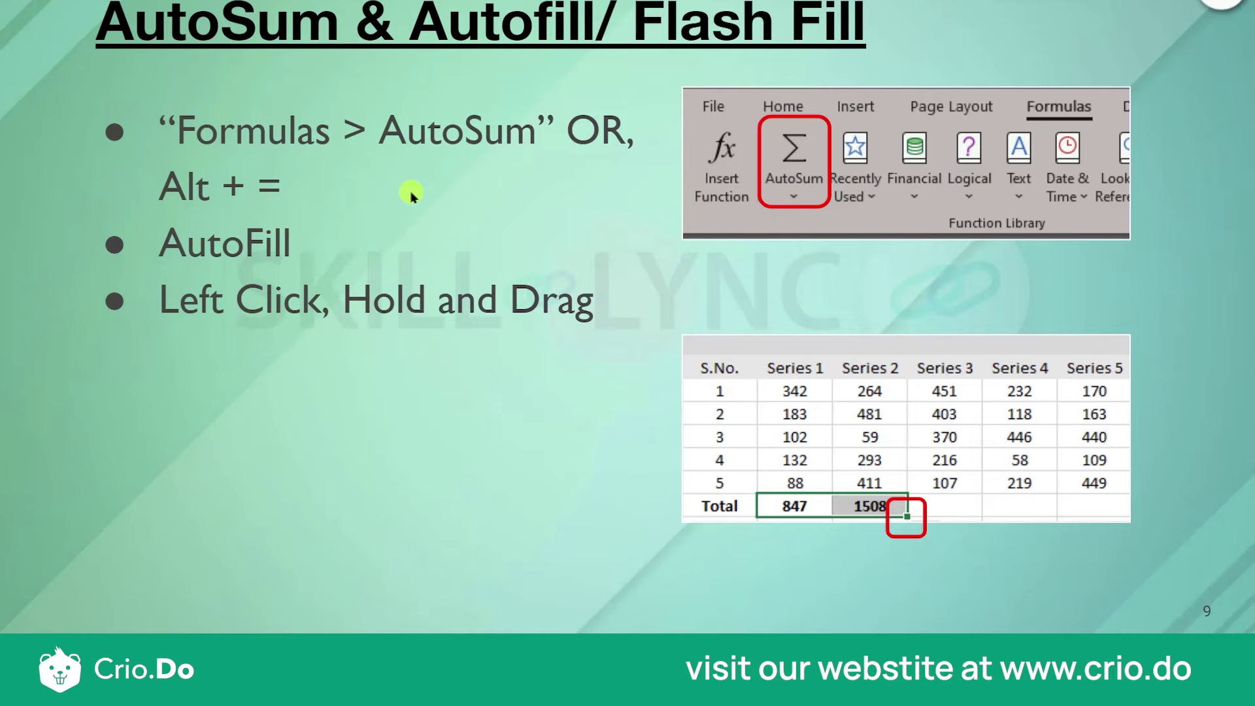
Step: Switch back to the Excel workbook with the small number columns and clear the AVERAGE formula from cell C15
key(alt+Tab)
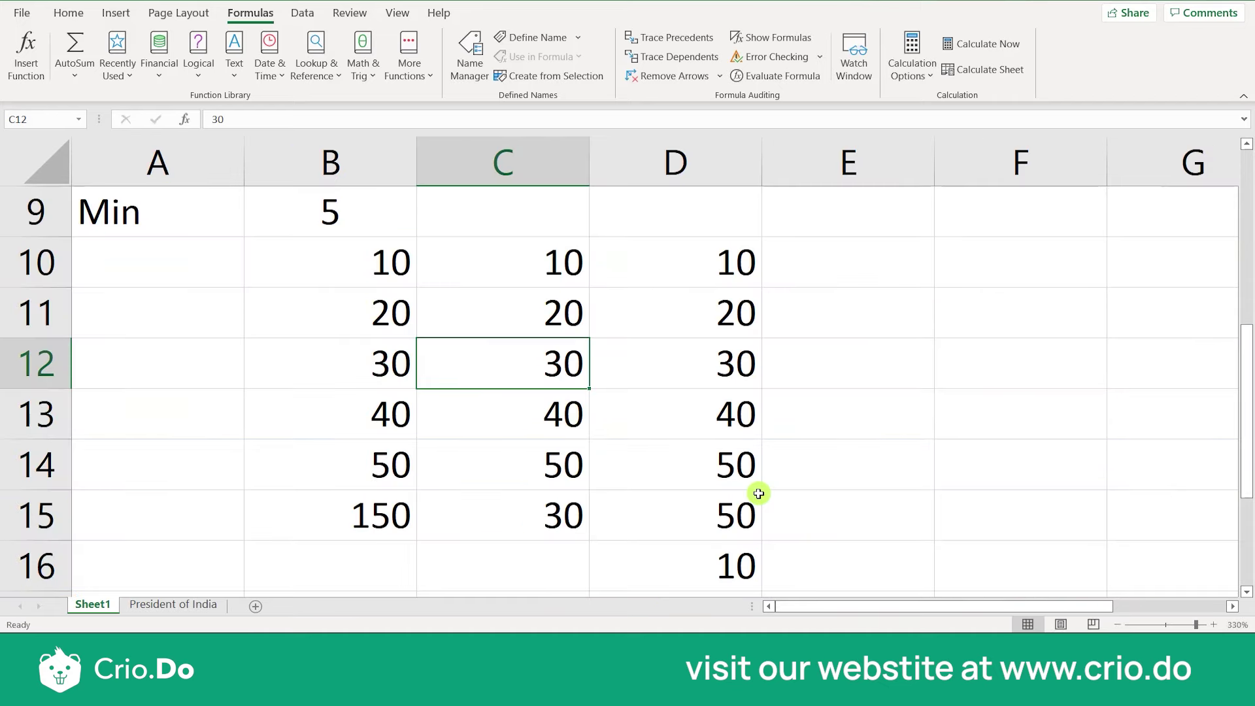
click(752, 498)
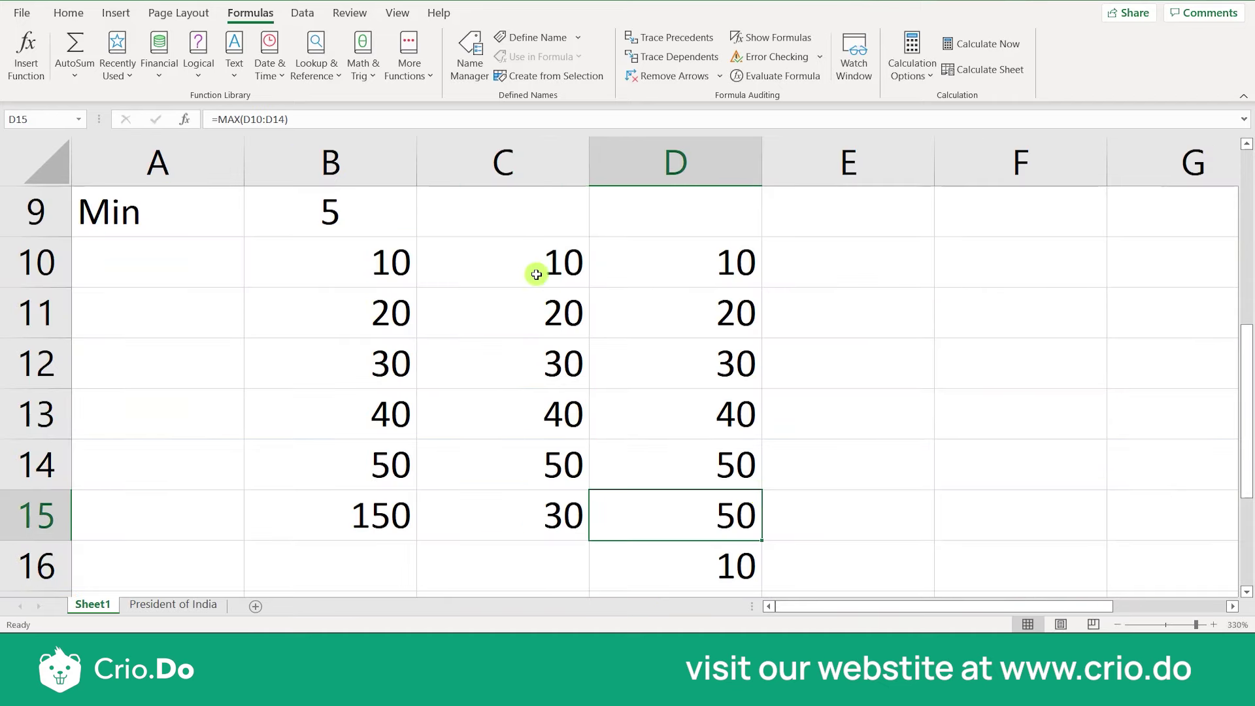
drag(537, 274, 555, 499)
click(532, 499)
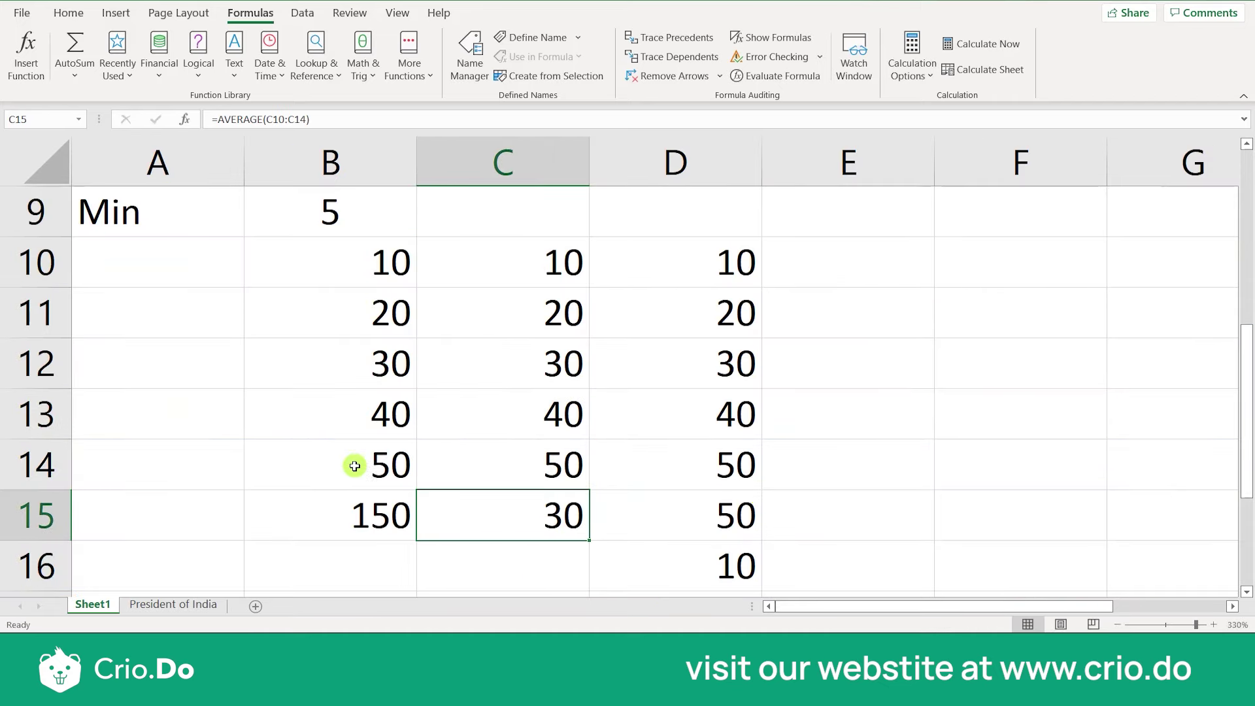
key(Delete)
click(546, 517)
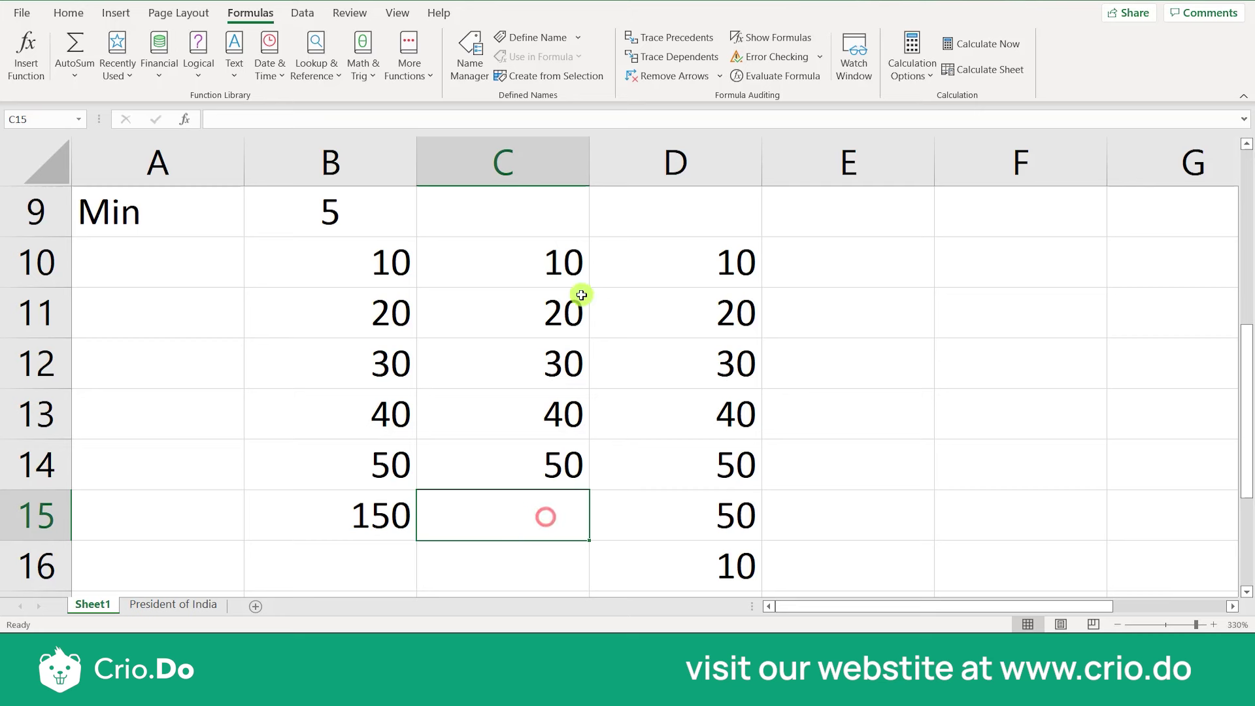
Step: Insert the sum of C10:C14 in cell C15 by applying AutoSum to the range C10:C15
drag(529, 263, 525, 499)
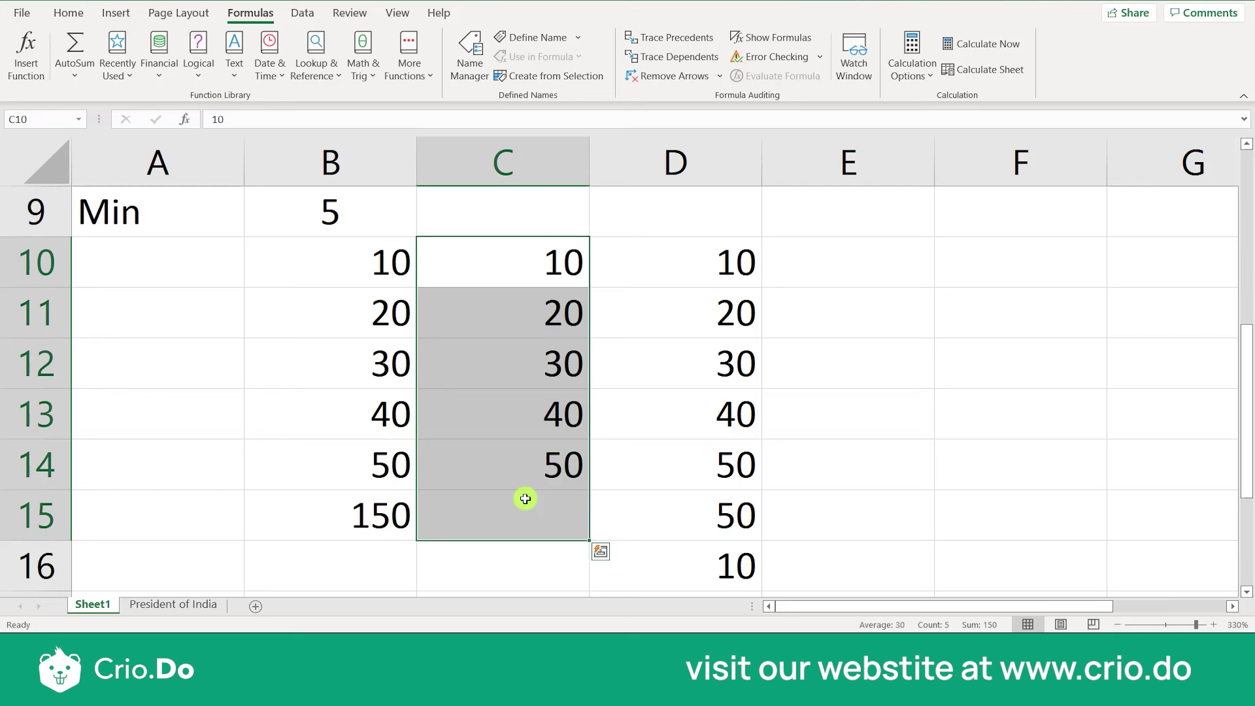
key(alt+equal)
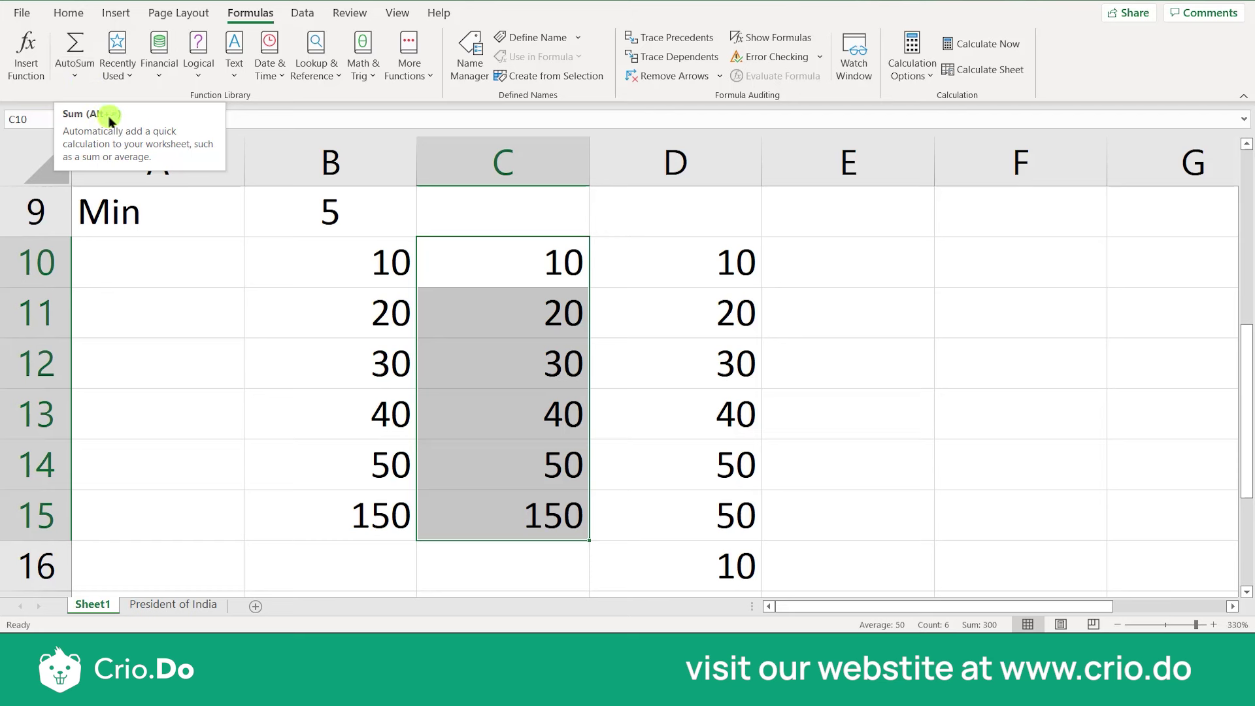
click(412, 311)
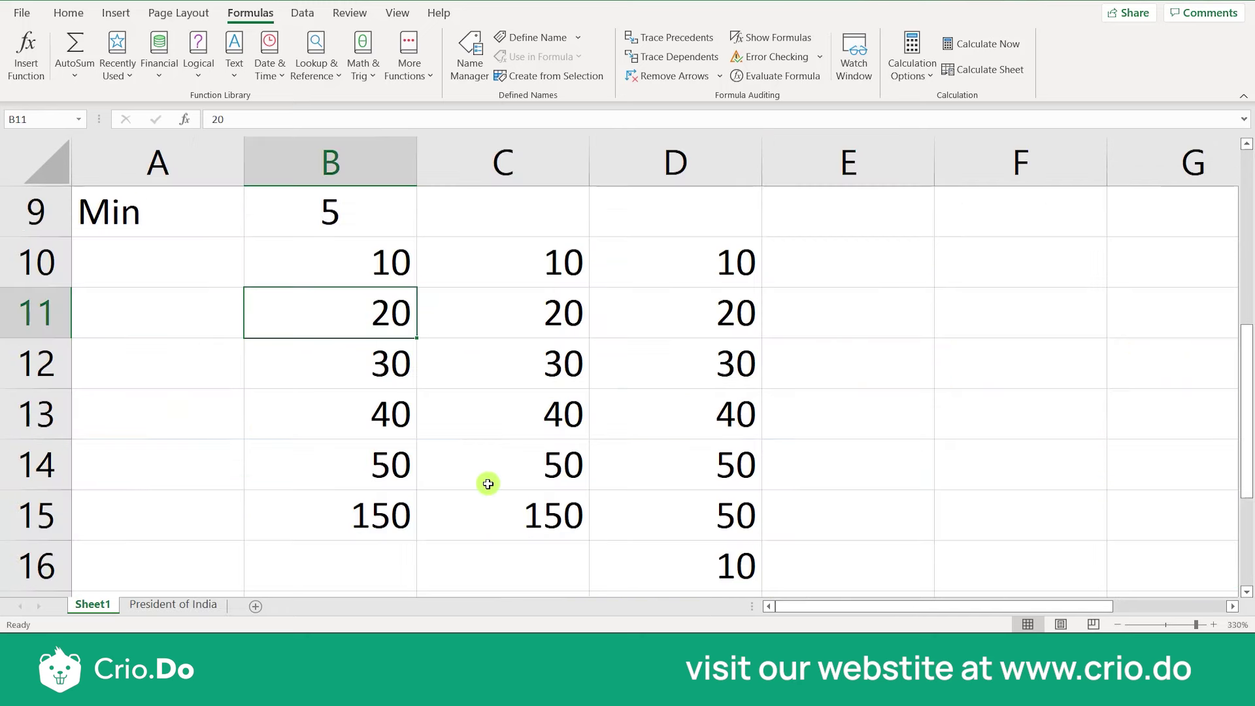
click(487, 482)
scroll(577, 412, down, 3)
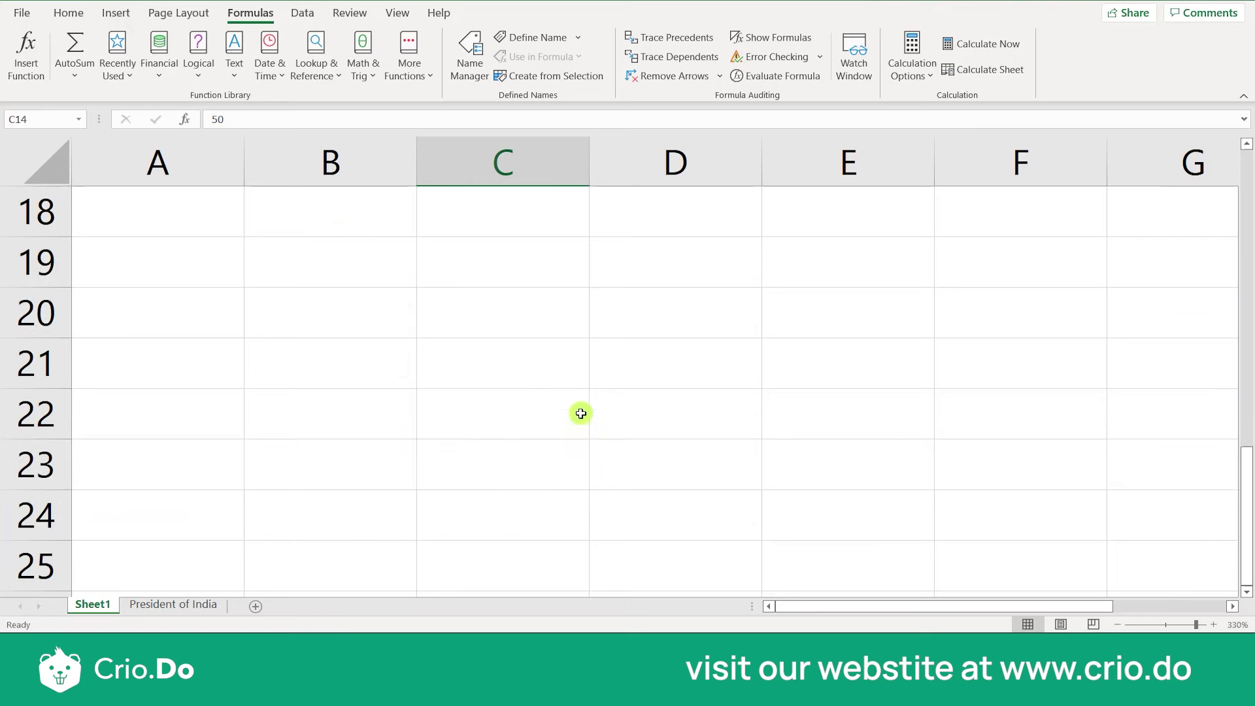
scroll(611, 392, up, 6)
scroll(532, 426, down, 5)
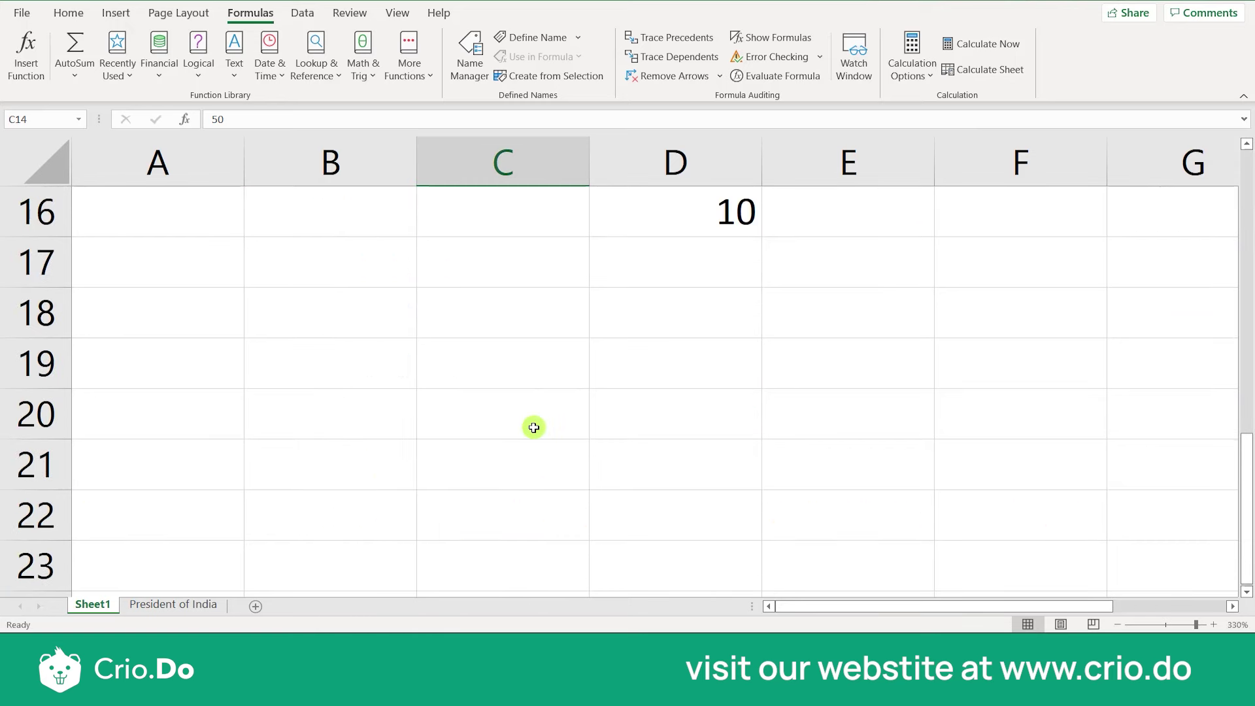
Step: Clear the contents of cells B15:E15 below the three number columns
click(402, 378)
key(Up)
key(Up)
key(Up)
key(Up)
key(Up)
key(Up)
key(Up)
key(Up)
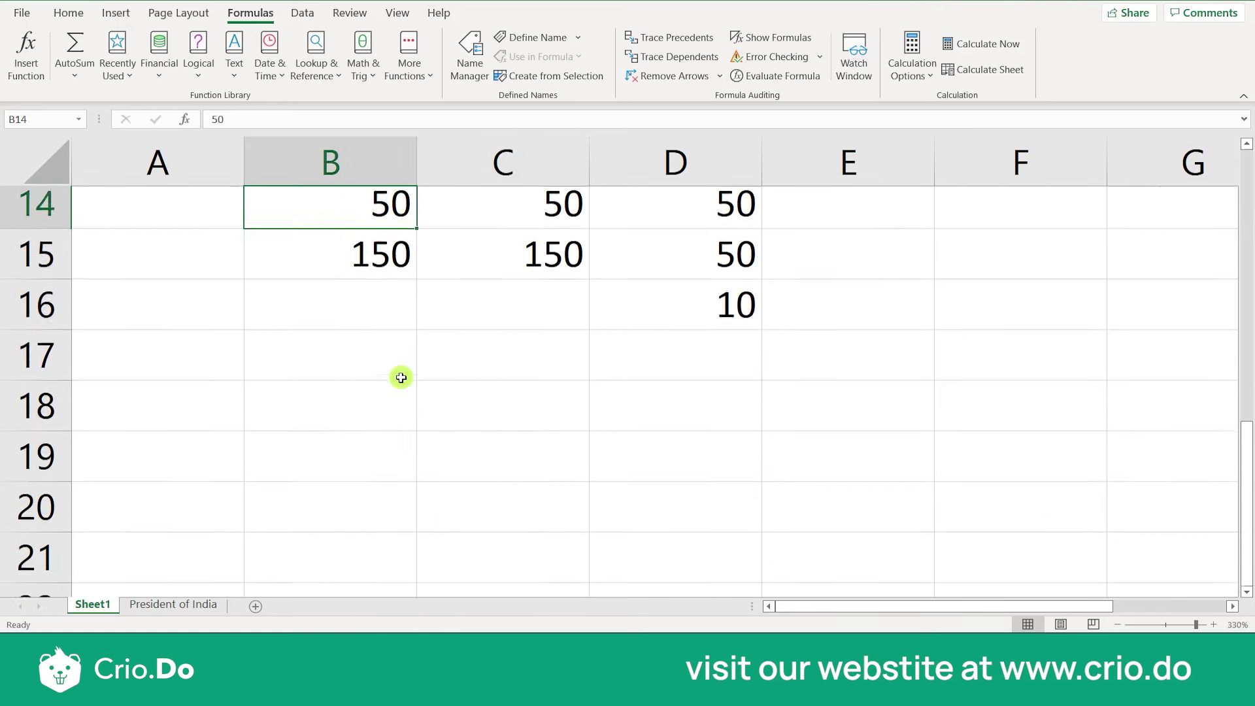
key(Up)
key(Up)
key(Up)
key(Down)
key(Down)
key(Down)
key(Down)
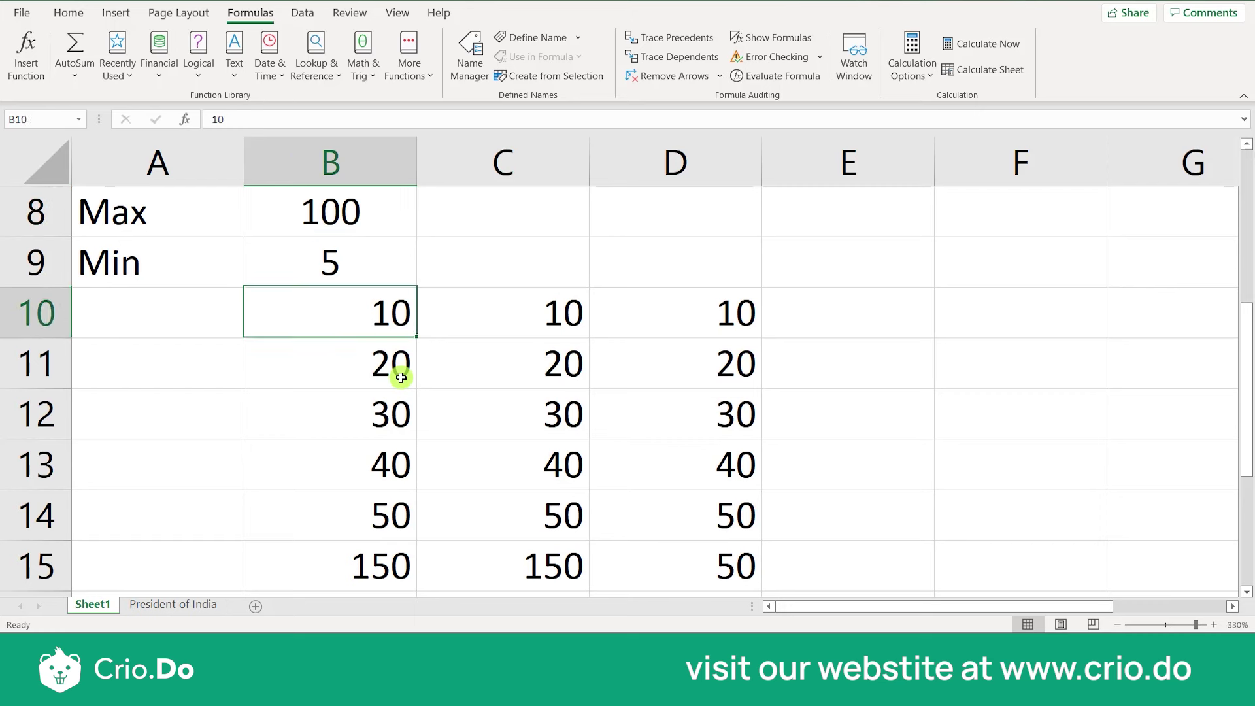
drag(359, 563, 846, 580)
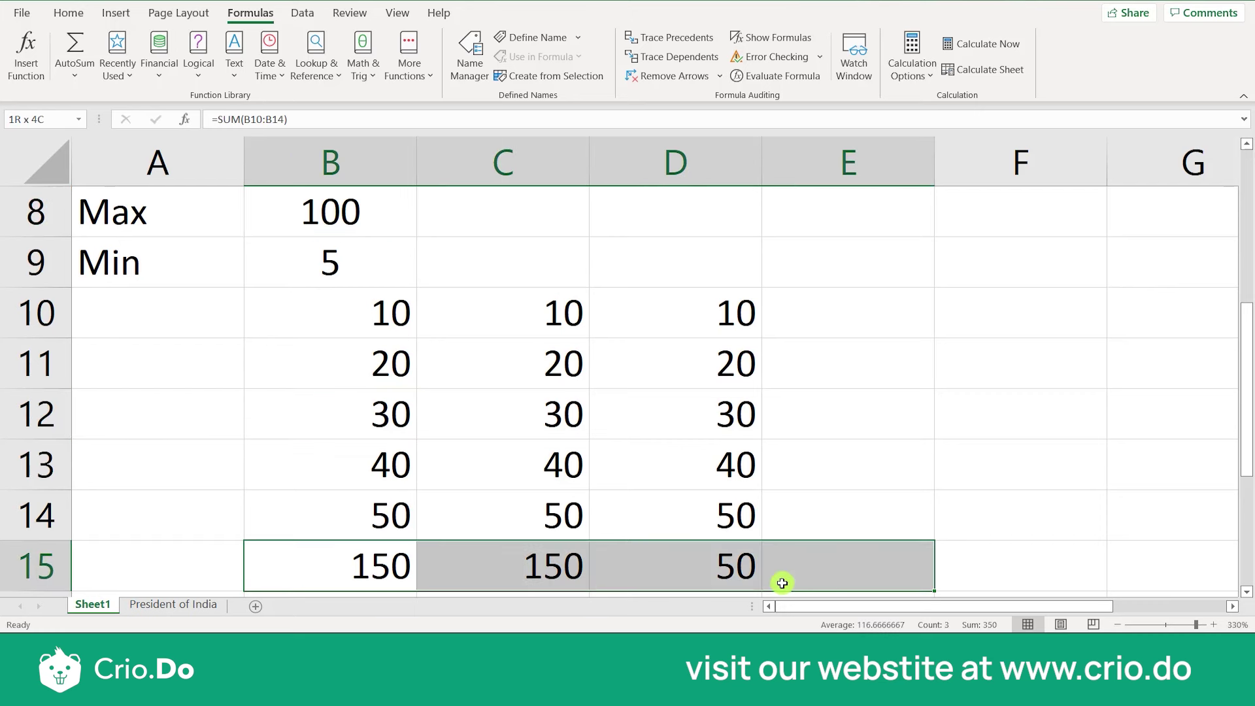
key(Delete)
Step: Replace the numbers in C10:C14 with 100, 200, 300, 400 and 500
click(497, 298)
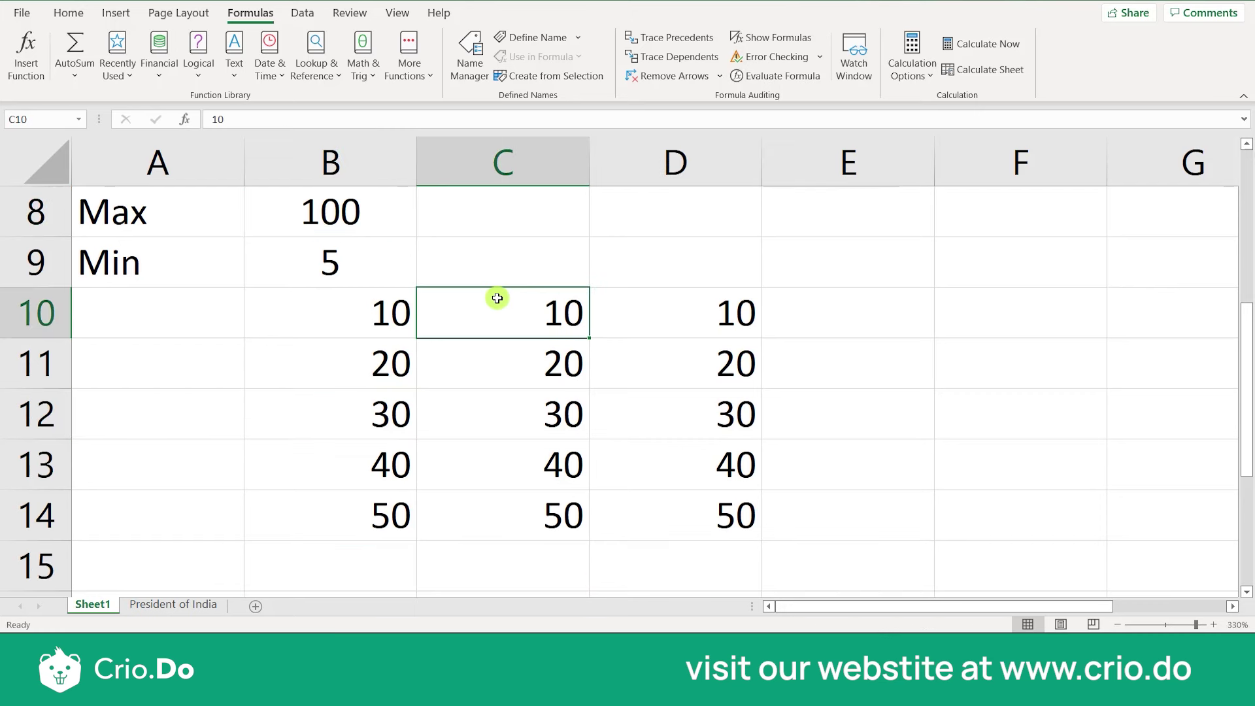
double_click(497, 298)
text(0)
key(Return)
text(200)
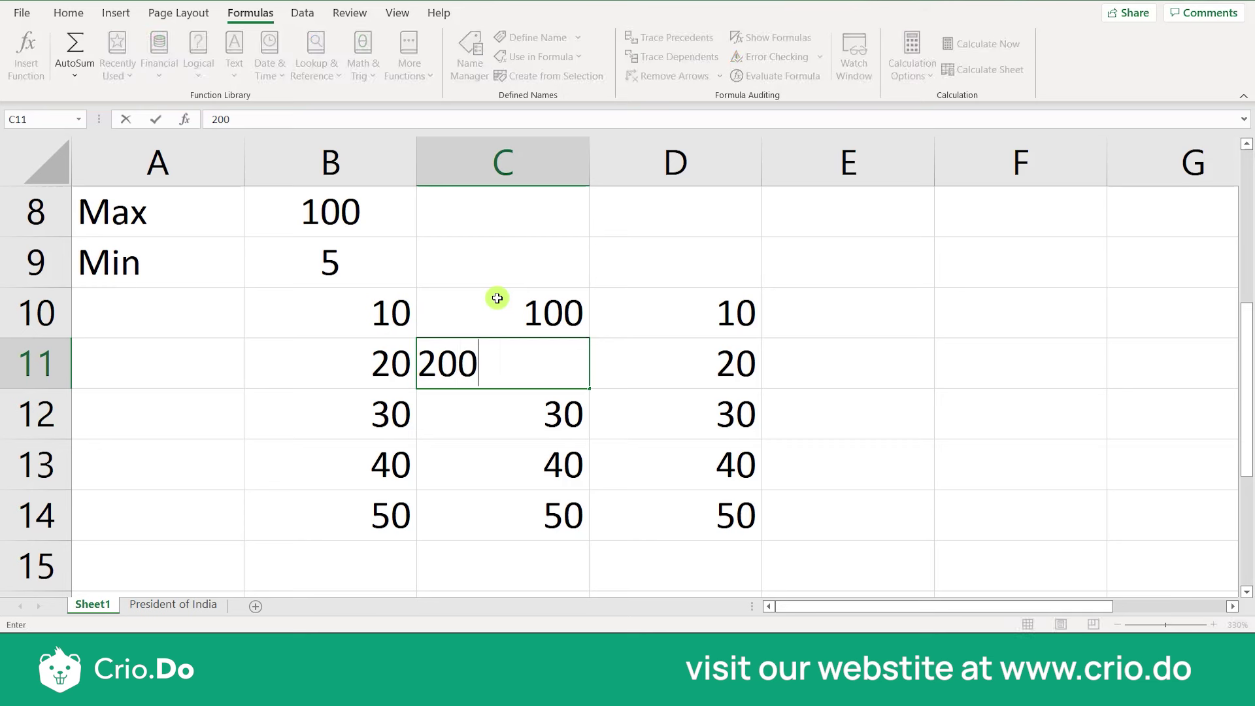
key(Return)
text(300)
key(Return)
text(400)
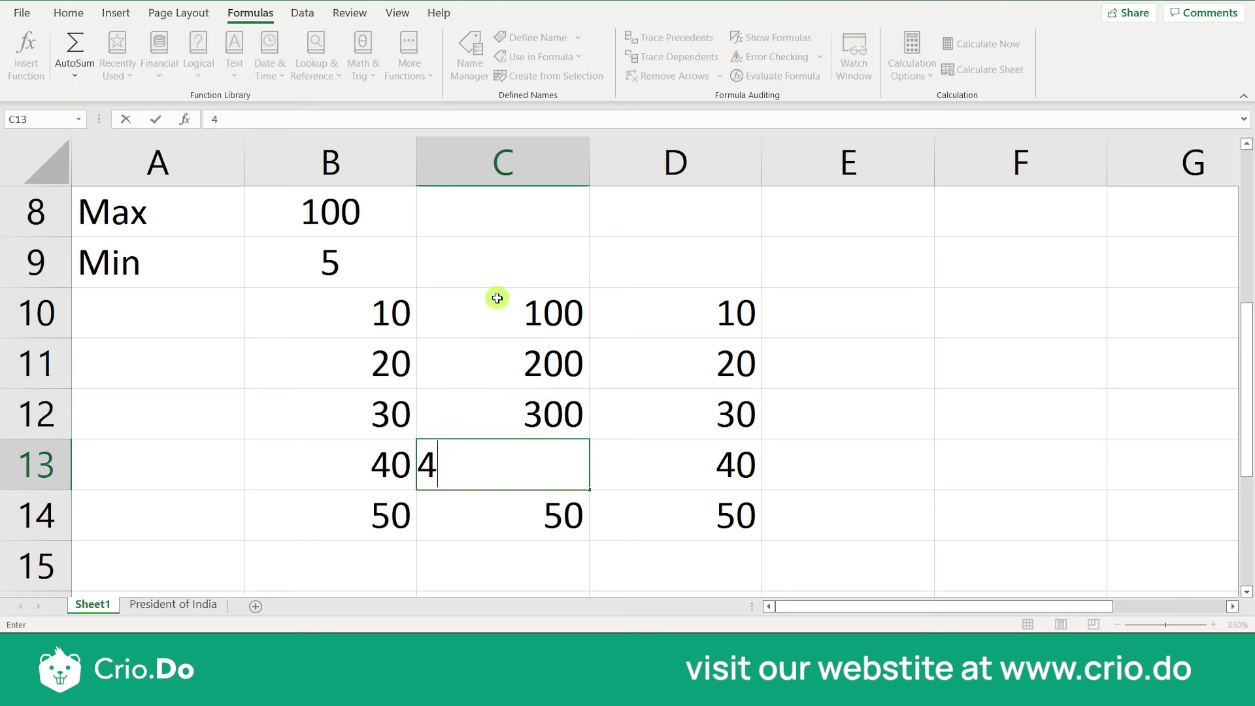
key(Return)
text(500)
key(Tab)
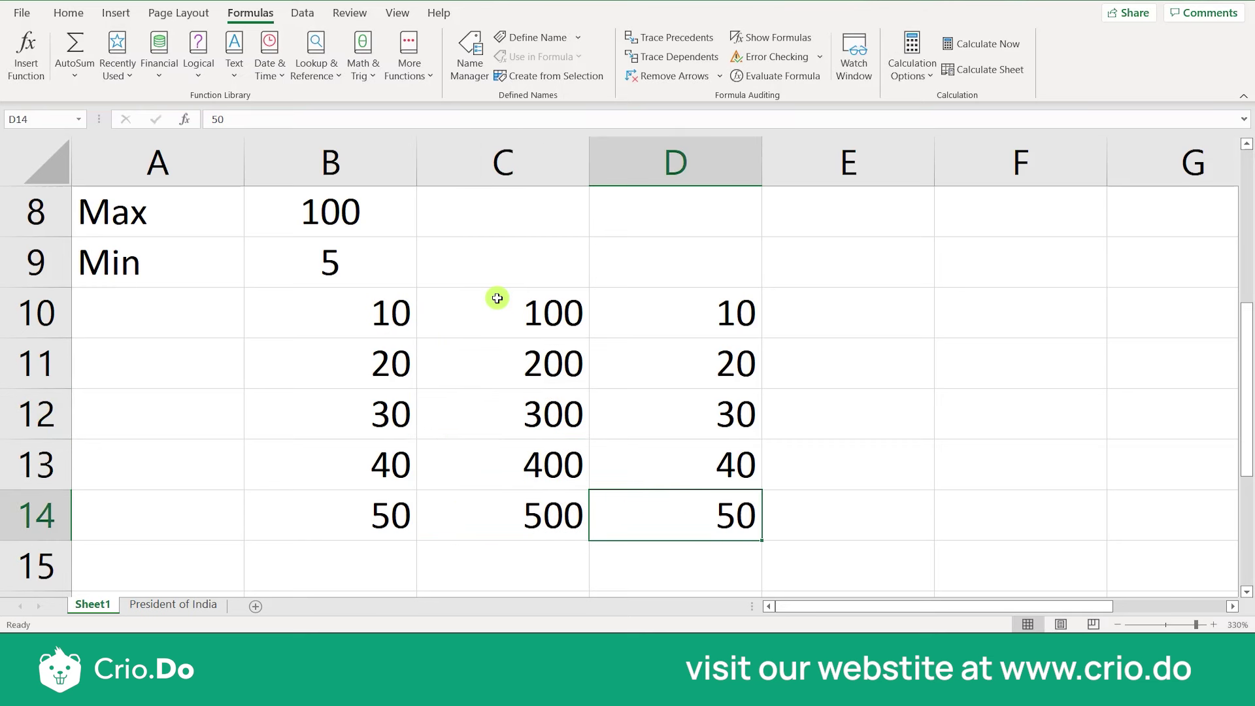
Step: Replace the numbers in D10:D14 with 1000, 2000, 3000, 4000 and 5000
key(Up)
key(Up)
key(Up)
key(Up)
text(100)
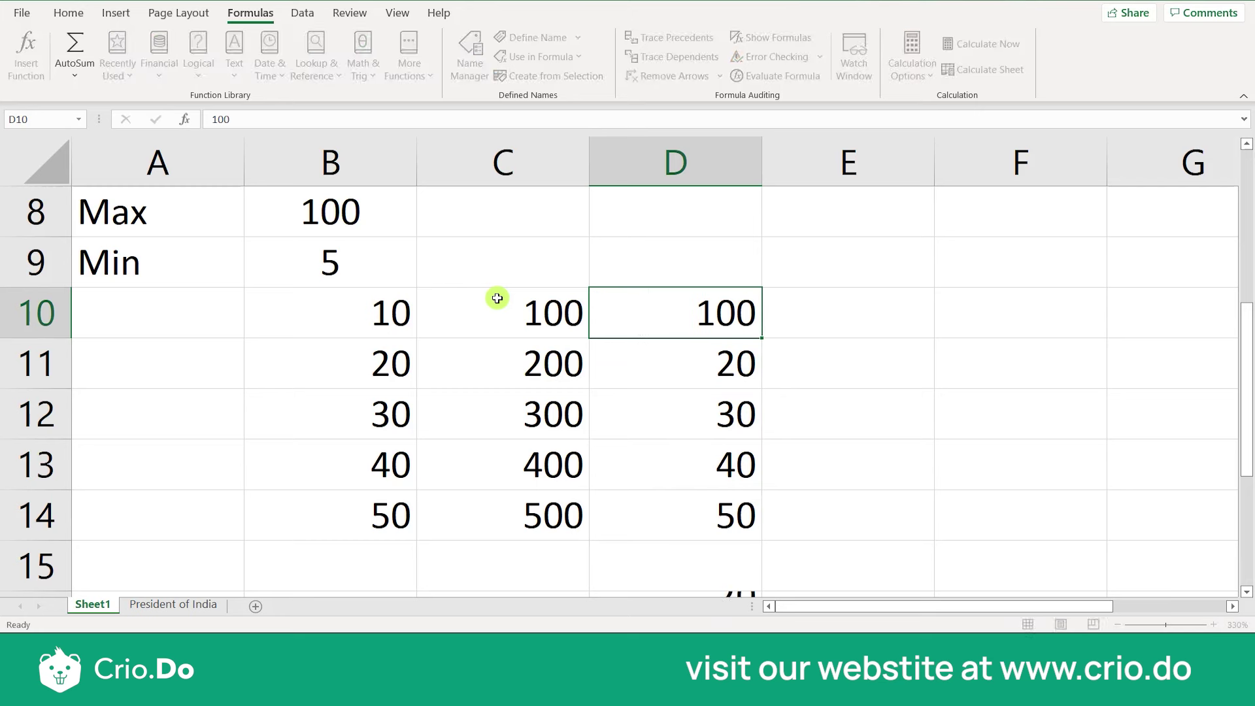
key(Return)
key(Up)
text(1000)
key(Return)
text(2000)
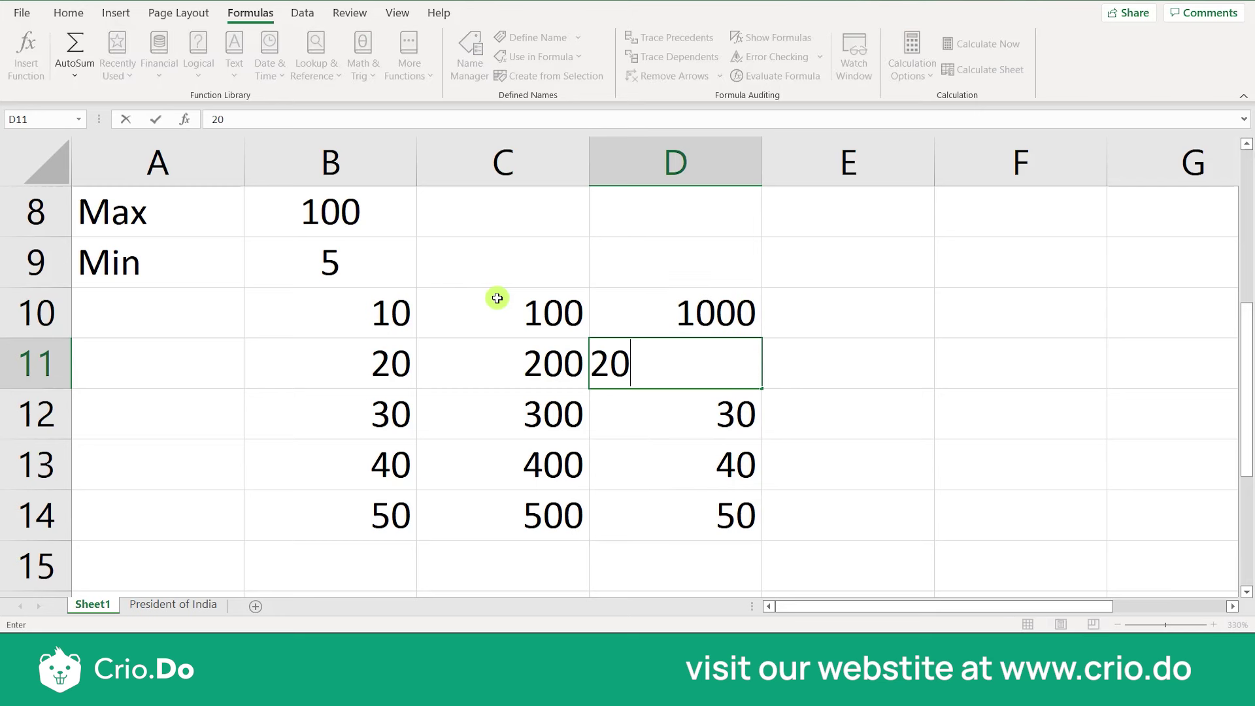
key(Return)
text(3000)
key(Return)
text(4000)
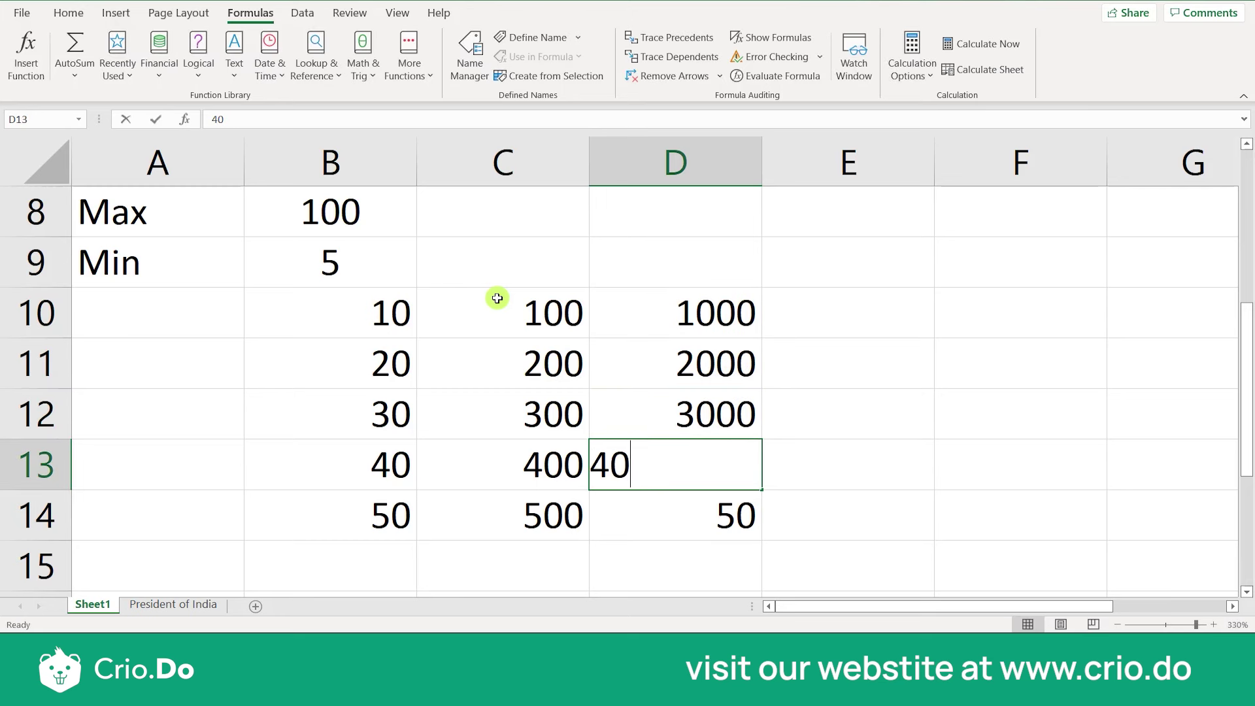
key(Return)
text(5000)
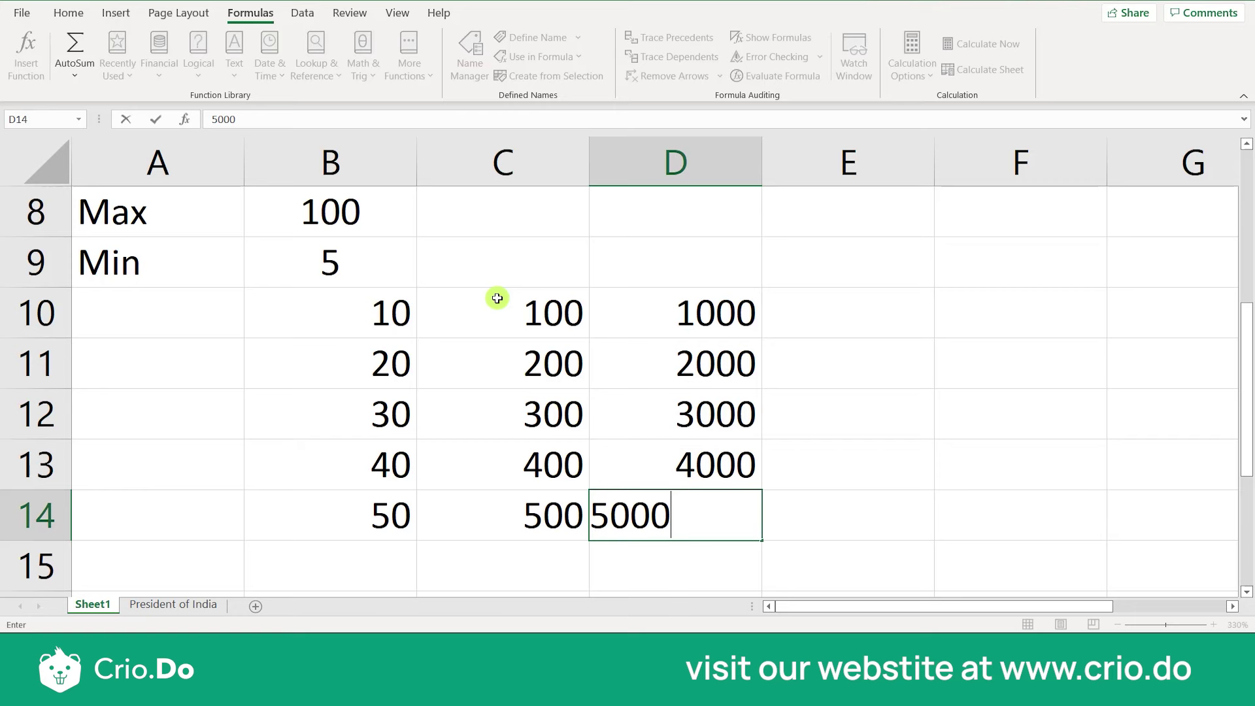
key(Return)
Step: Clear the MIN formula from cell D16 below the third number column
key(Down)
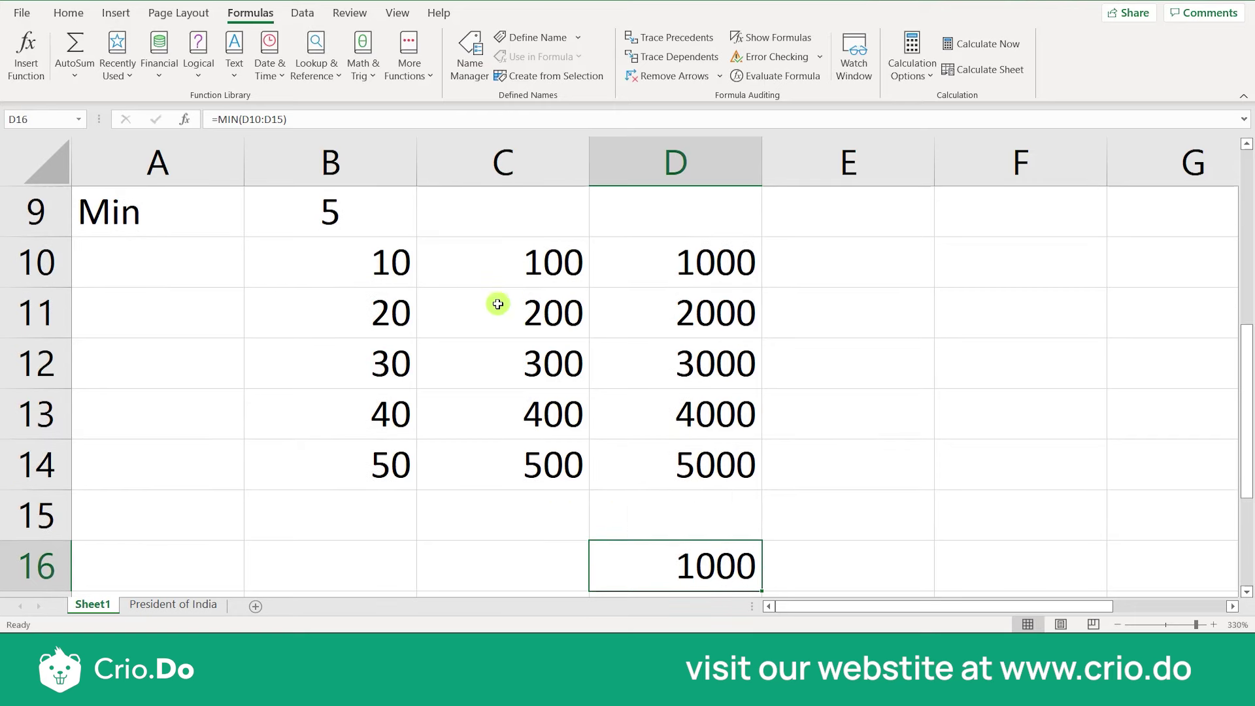
key(Delete)
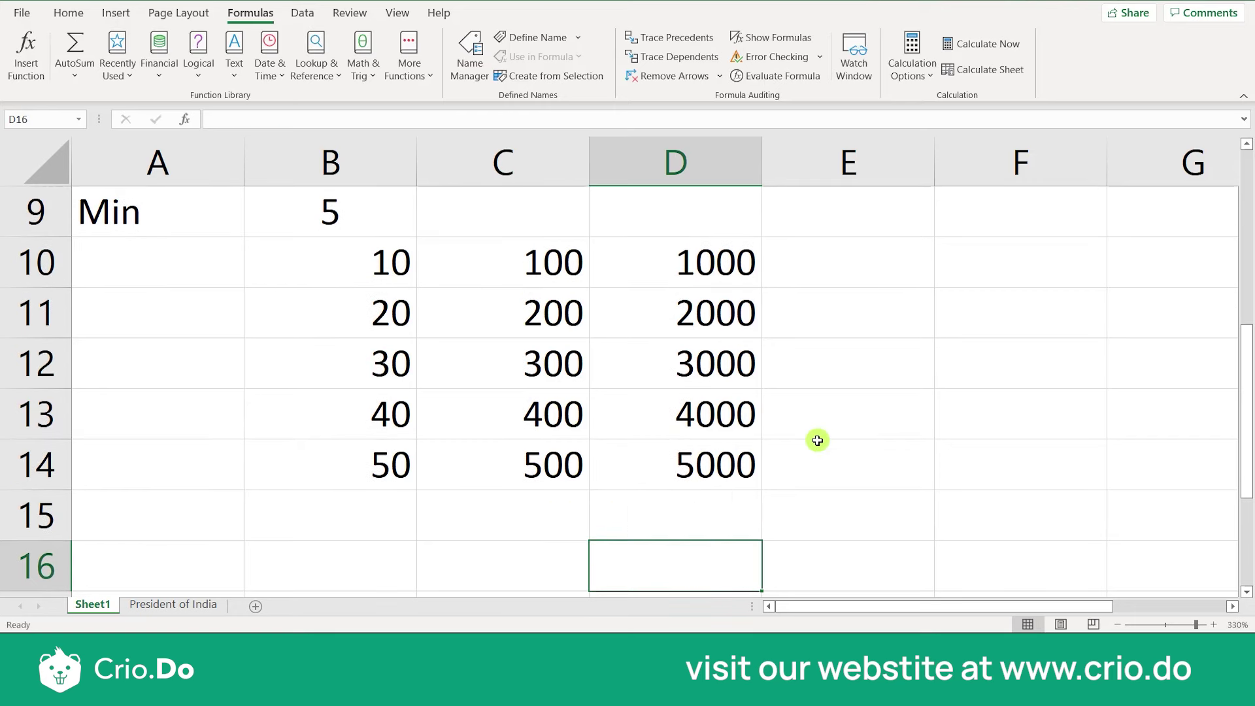
click(337, 526)
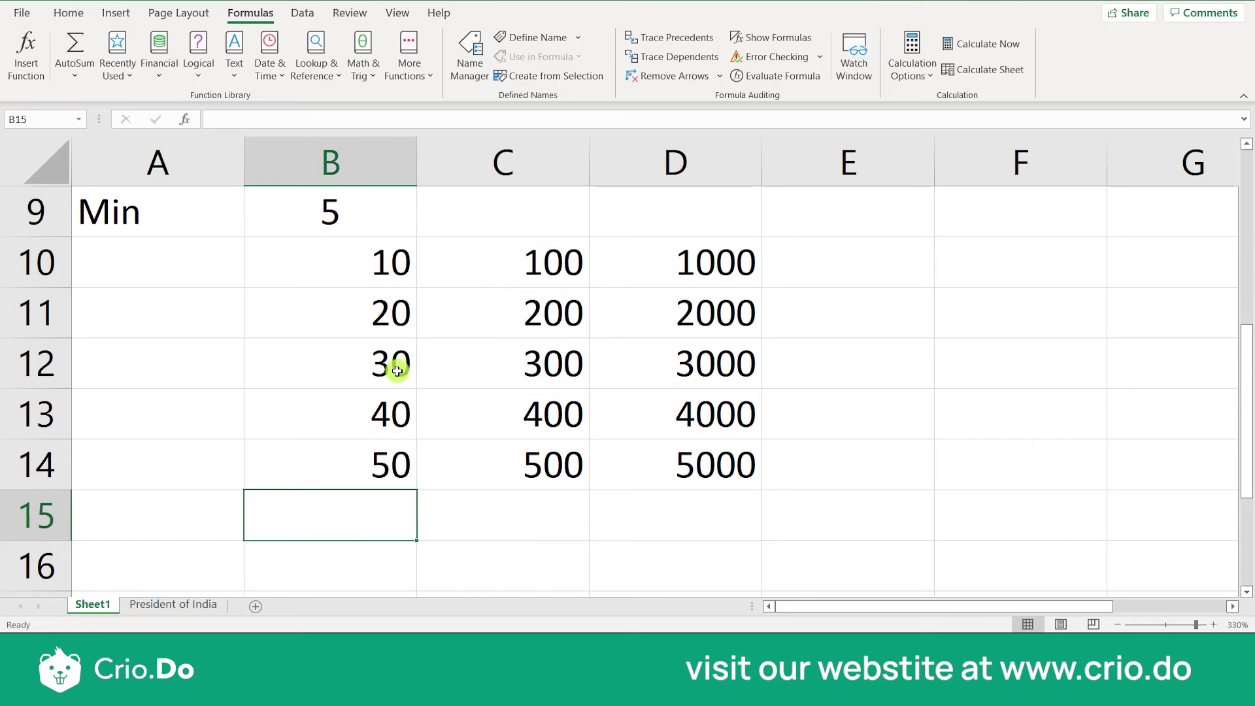
Step: Insert a blank row at row 10, directly above the three number columns
click(33, 268)
right_click(33, 264)
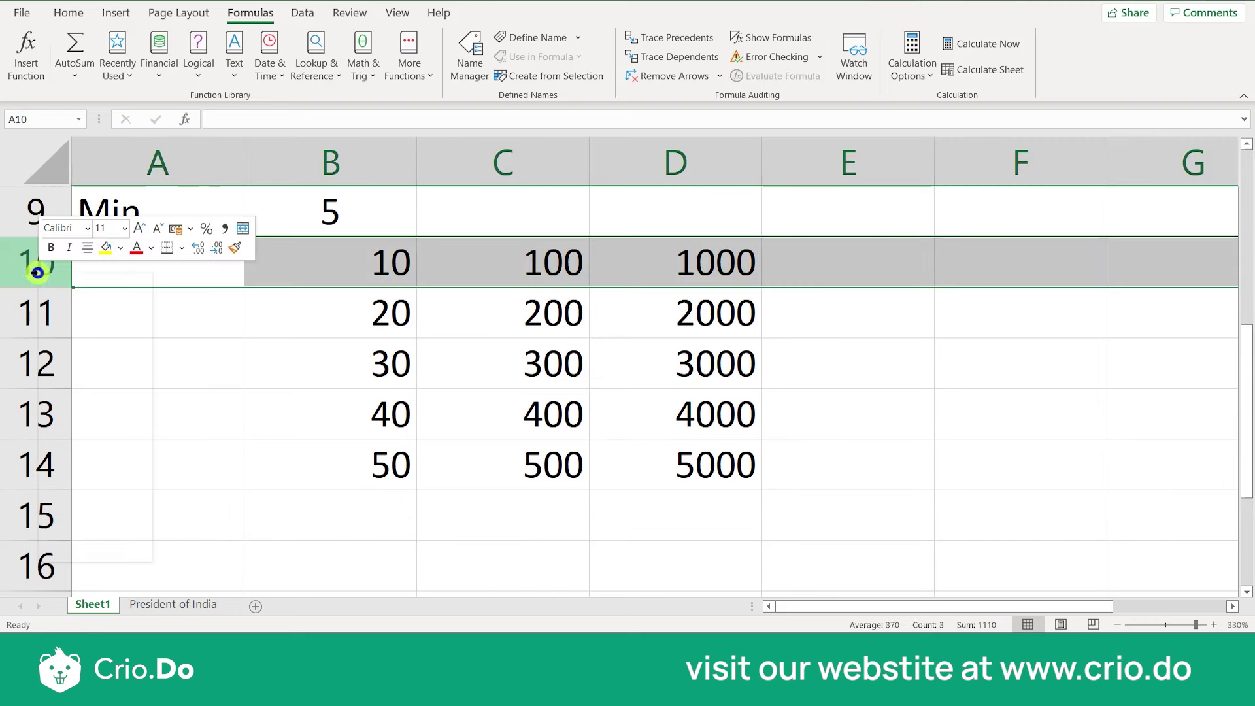
click(113, 408)
click(378, 408)
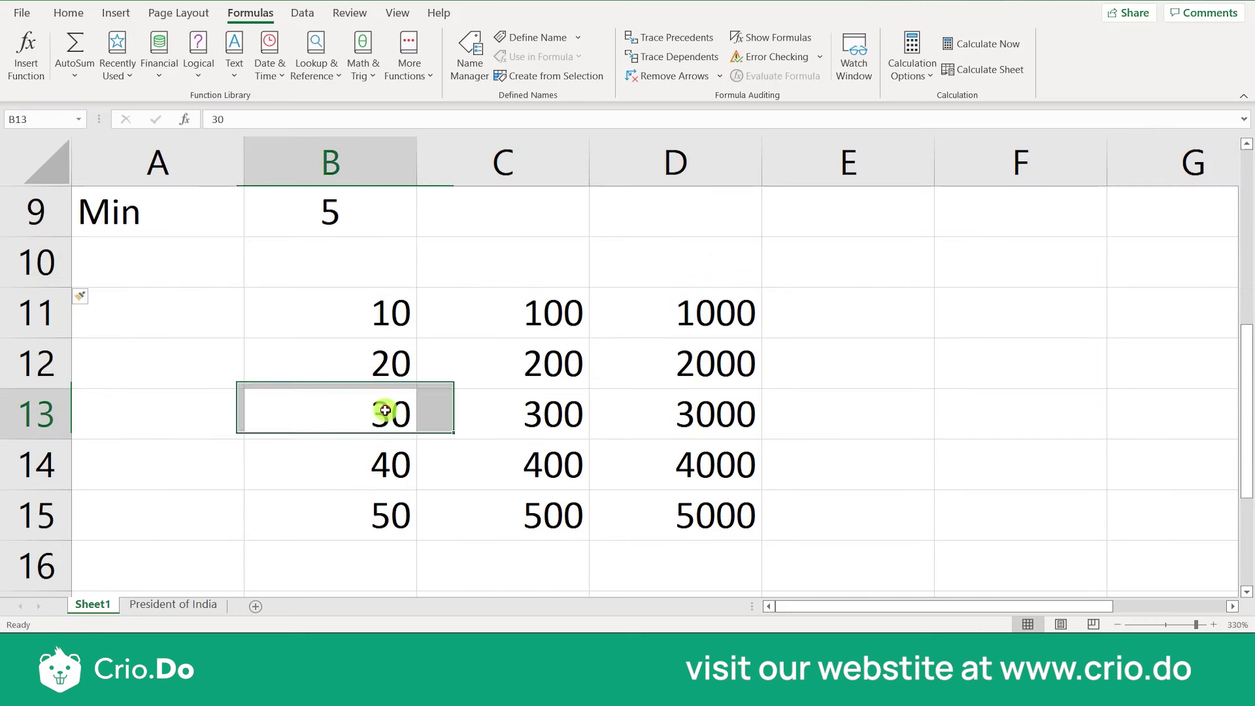
Step: Enter the header "Content 1" in cell B10 above the first number column
click(360, 276)
text(T=)
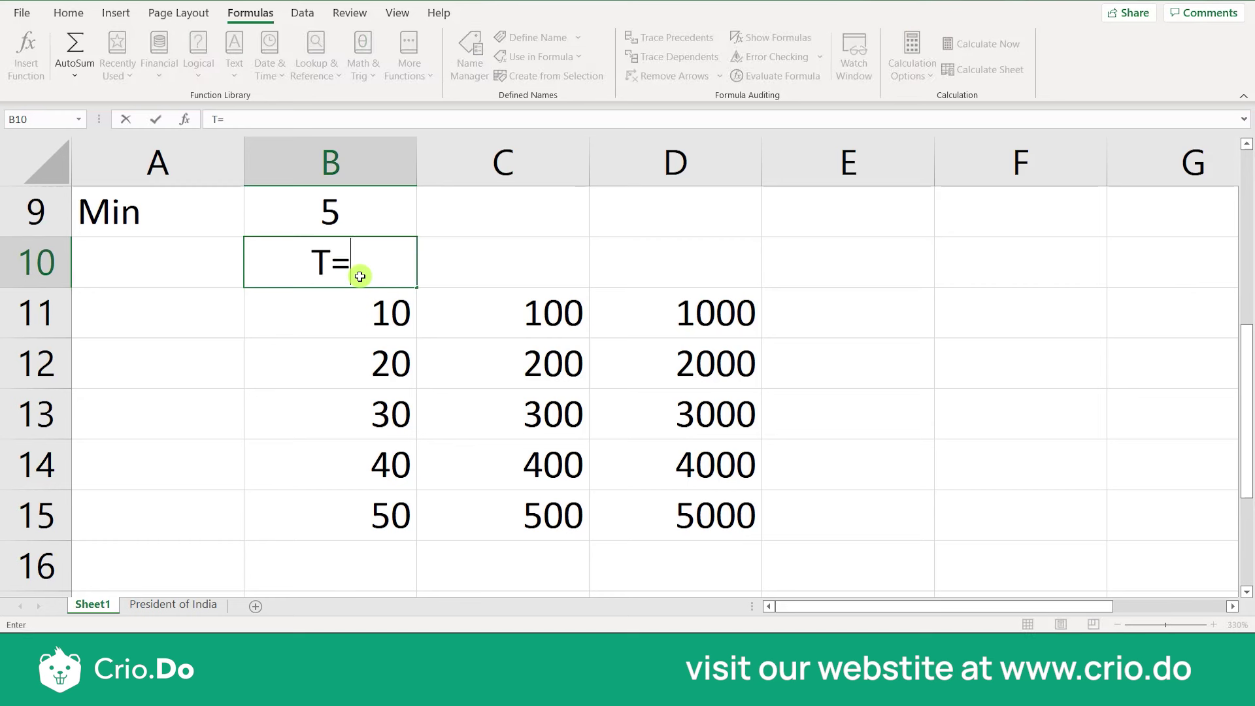
key(BackSpace)
key(BackSpace)
text(Content 1)
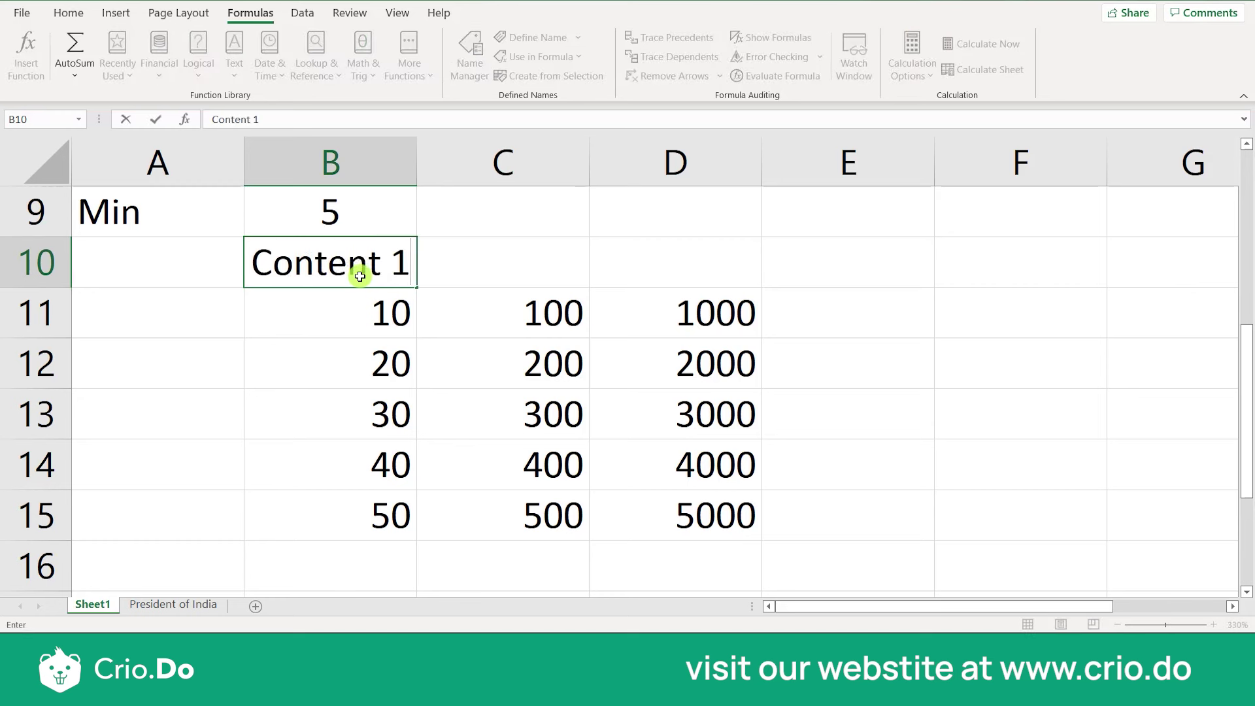
key(Tab)
Step: Copy the header from B10 to C10 and change it to "Content 2"
click(360, 276)
key(ctrl+c)
key(Right)
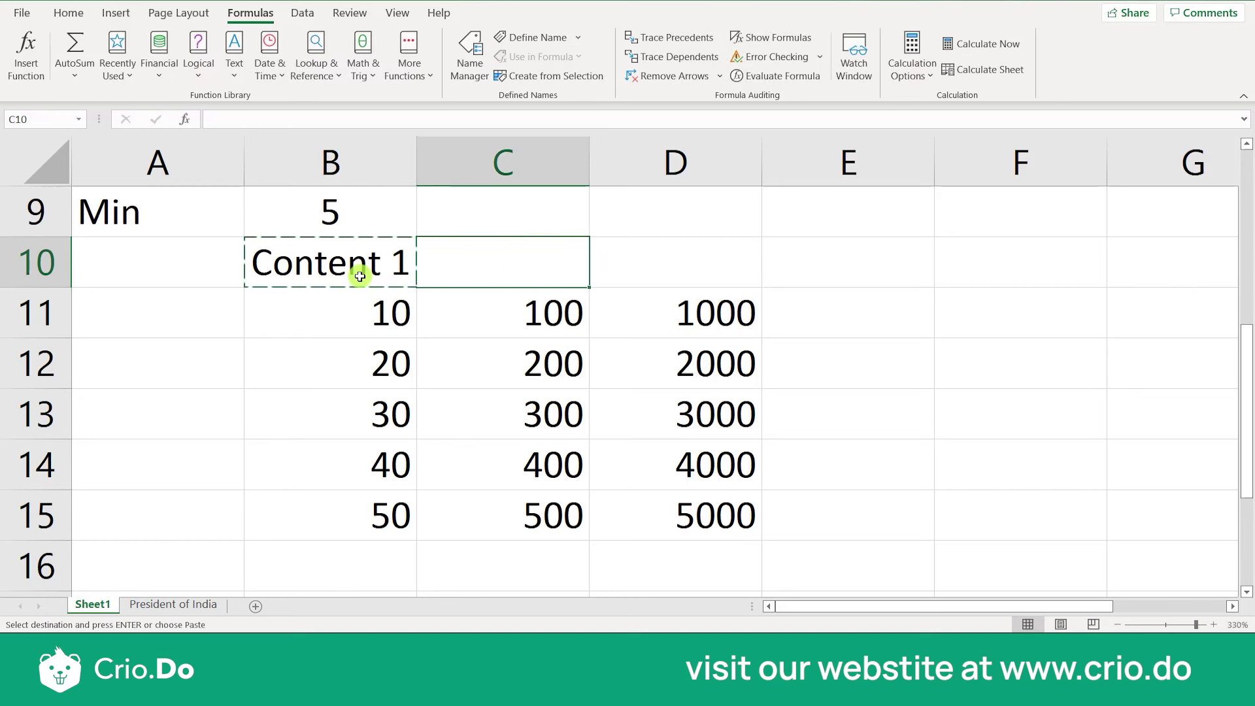
key(ctrl+v)
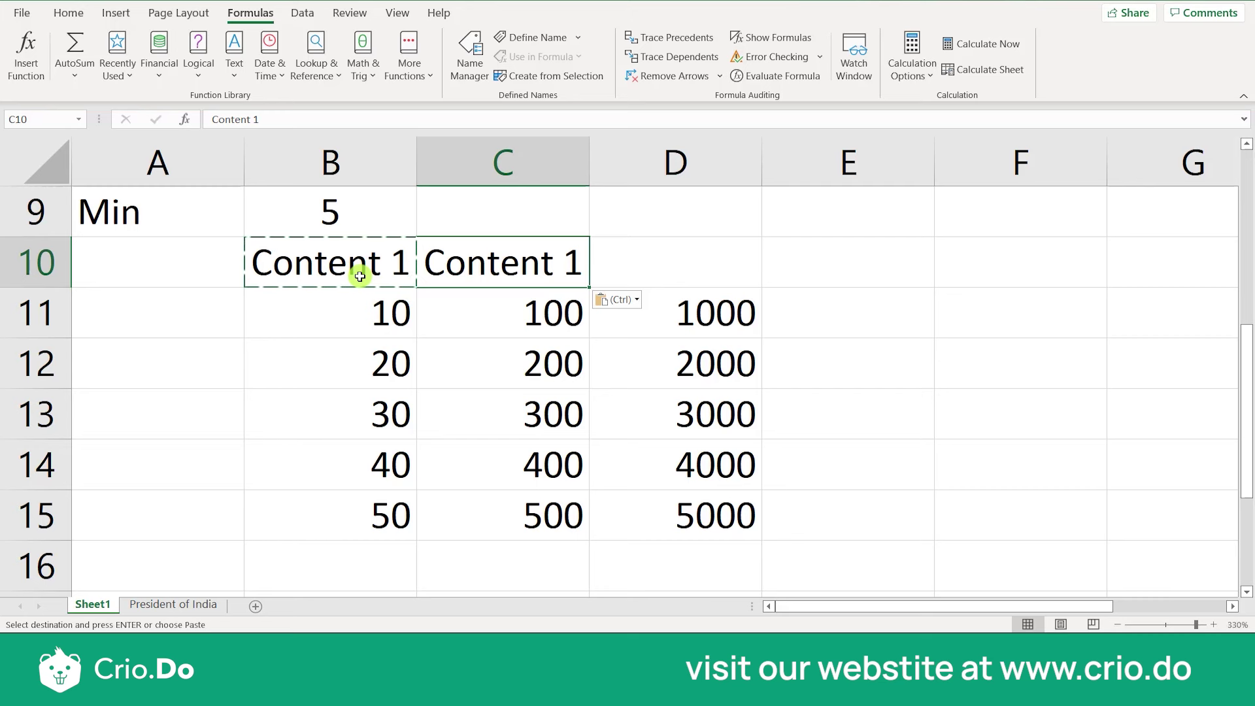
key(F2)
key(BackSpace)
text(2)
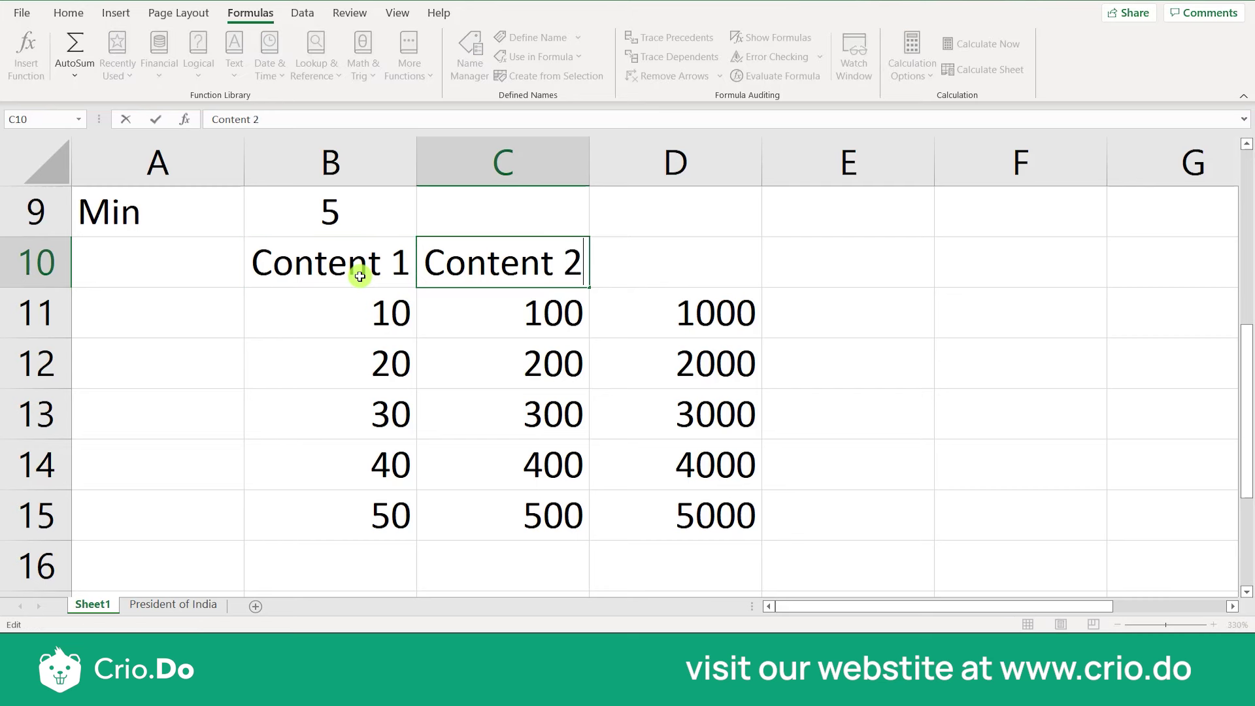
click(652, 266)
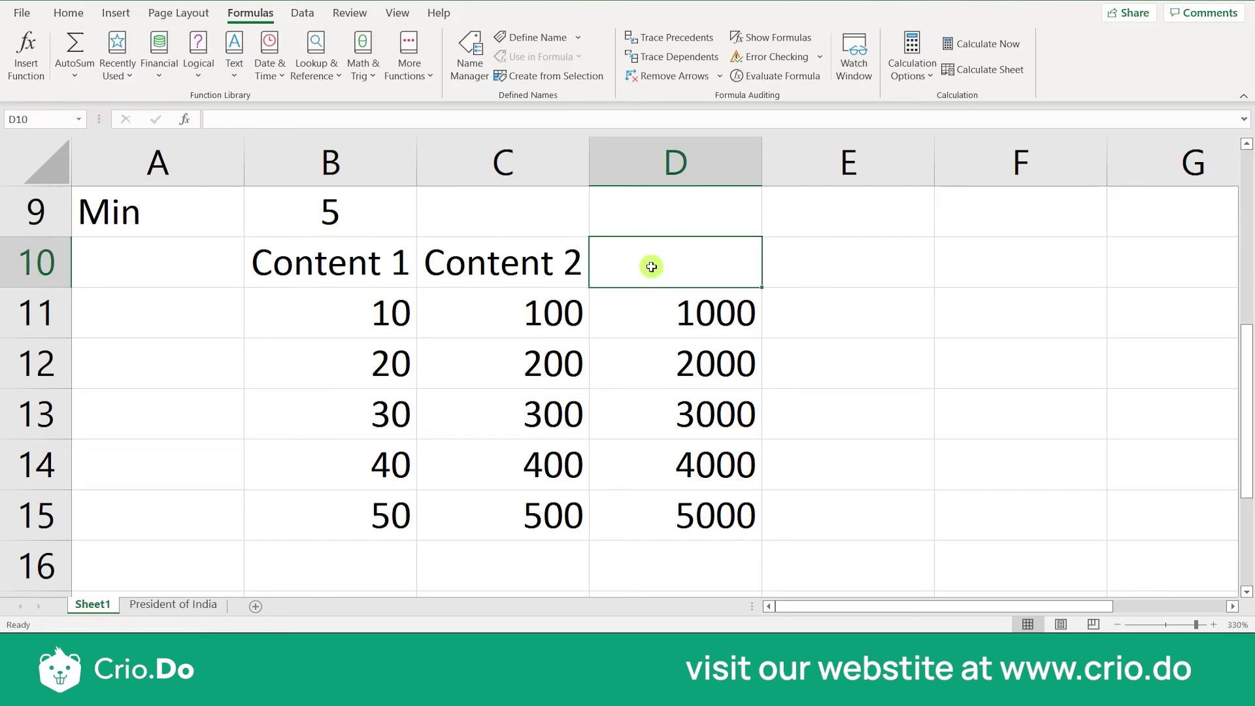
Step: Copy the header from C10 to D10 and change it to "Content 3"
click(550, 282)
key(ctrl+c)
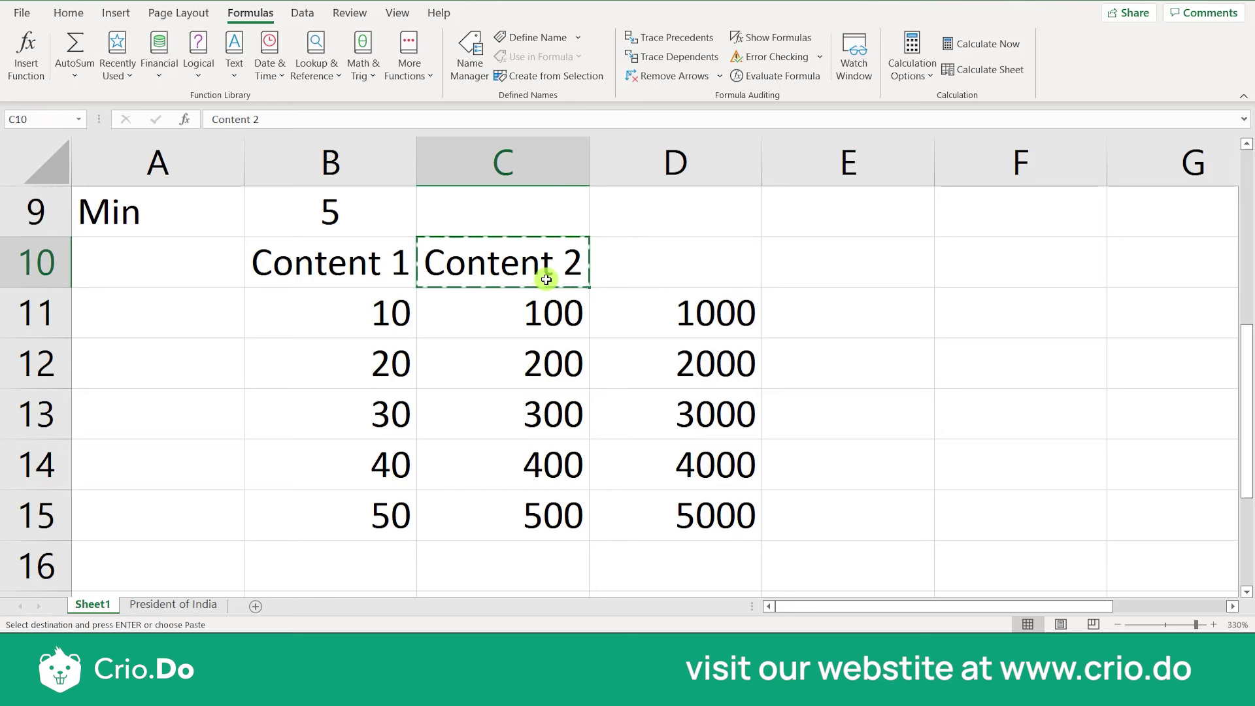
key(Right)
key(ctrl+v)
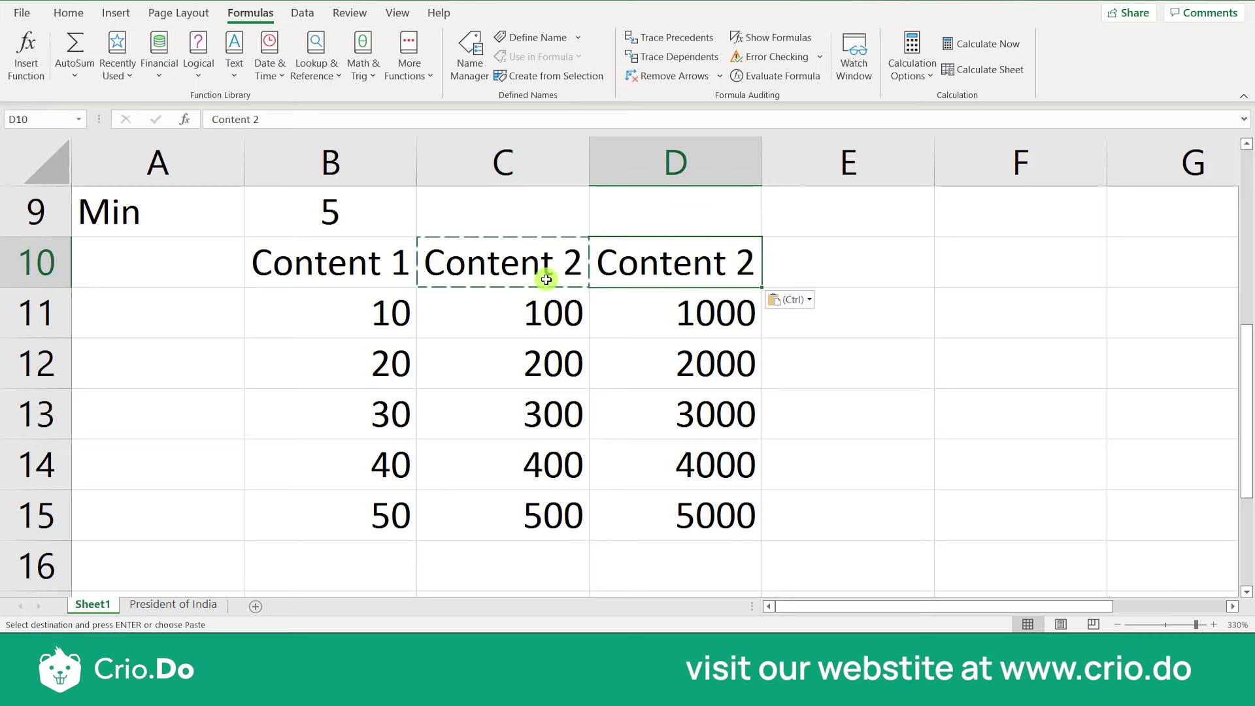
double_click(731, 255)
key(Delete)
text(3)
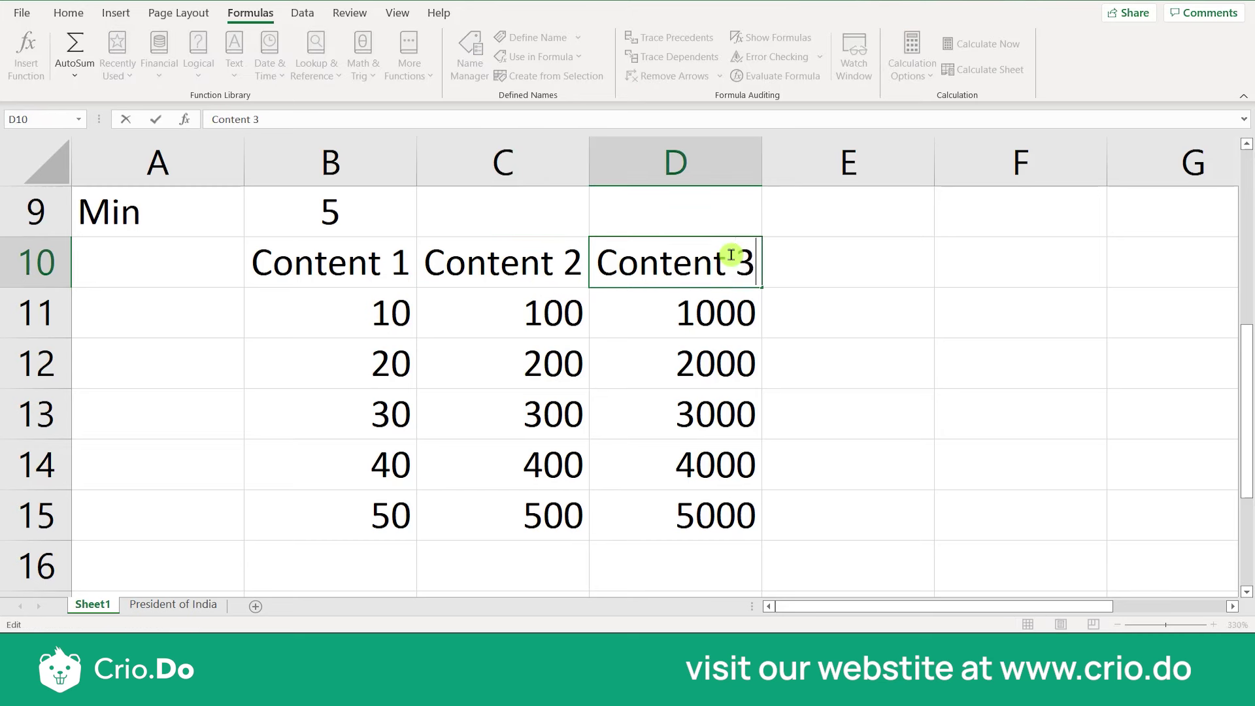
click(407, 356)
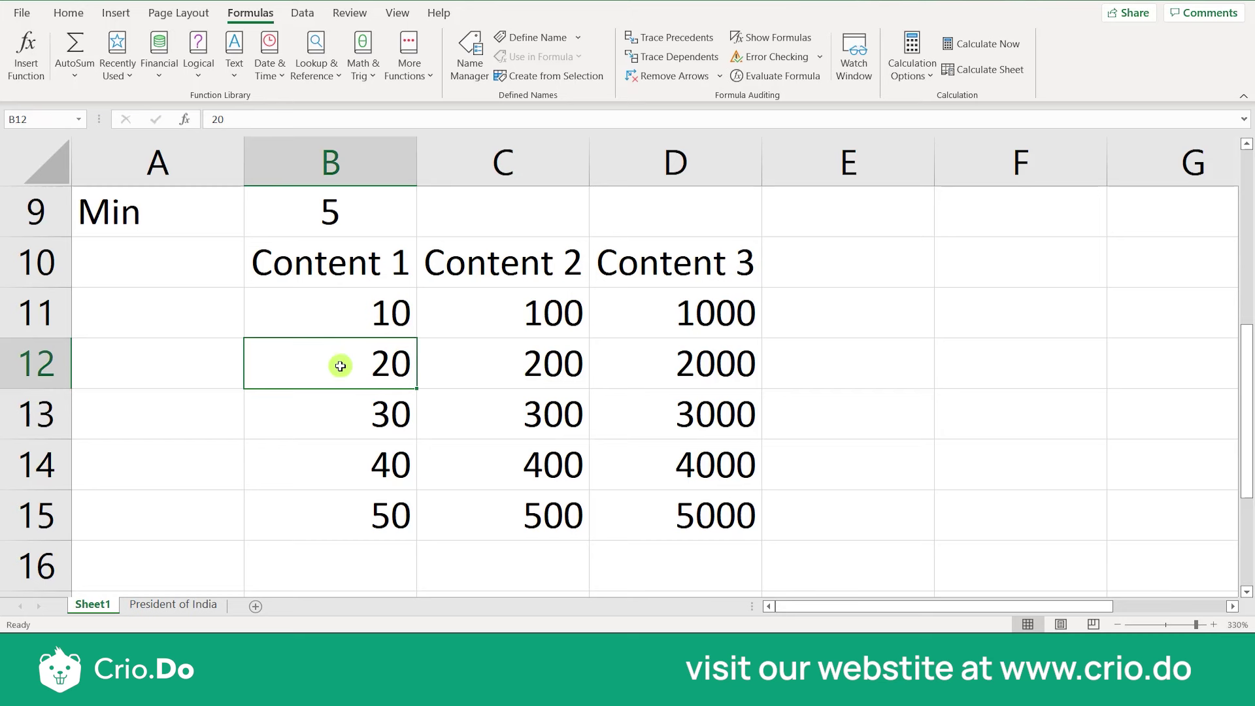
Step: Enter the row label "Total" in cell A16
click(203, 555)
text(T)
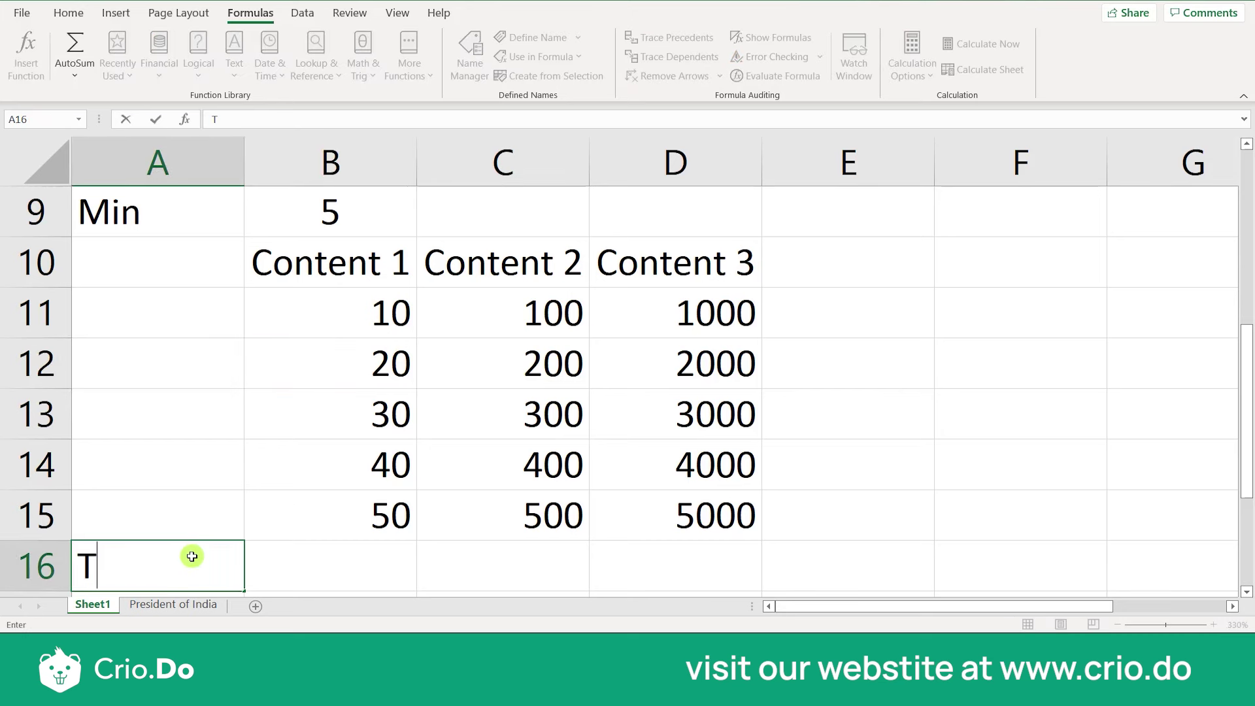
text(otal)
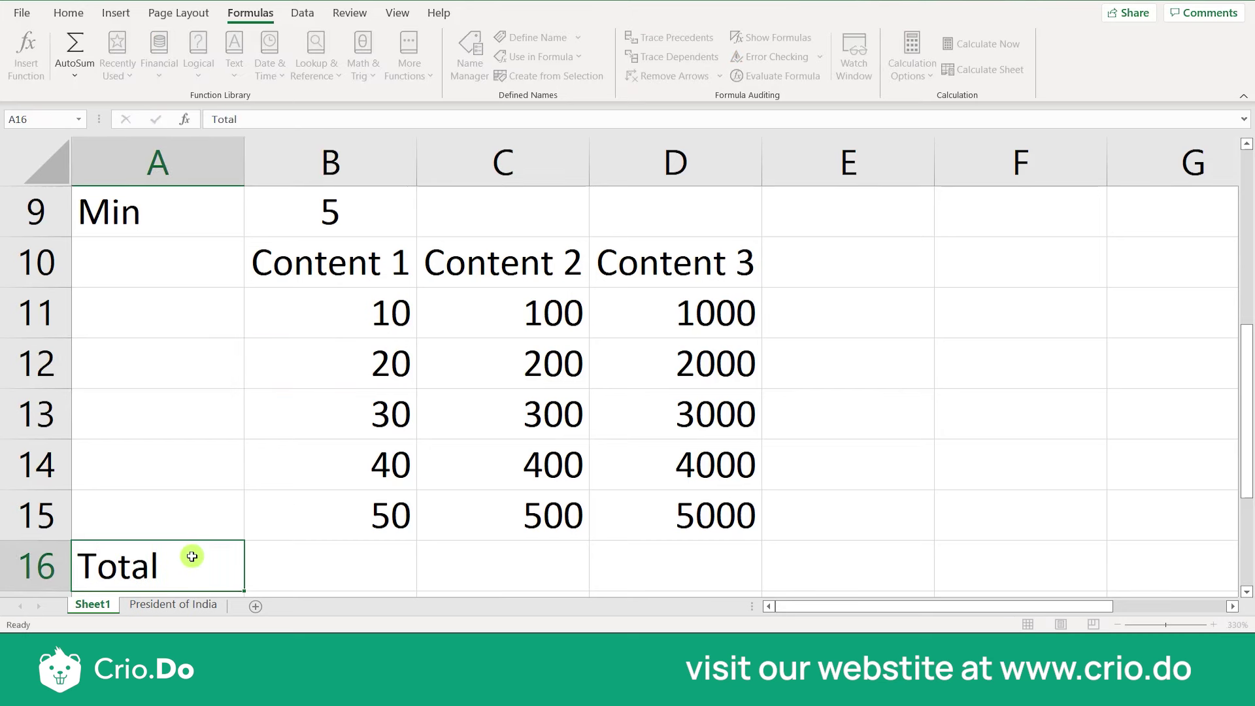
key(Tab)
Step: Insert the sum of B11:B15 in cell B16 with AutoSum and reselect the total cell
key(Tab)
key(shift+Tab)
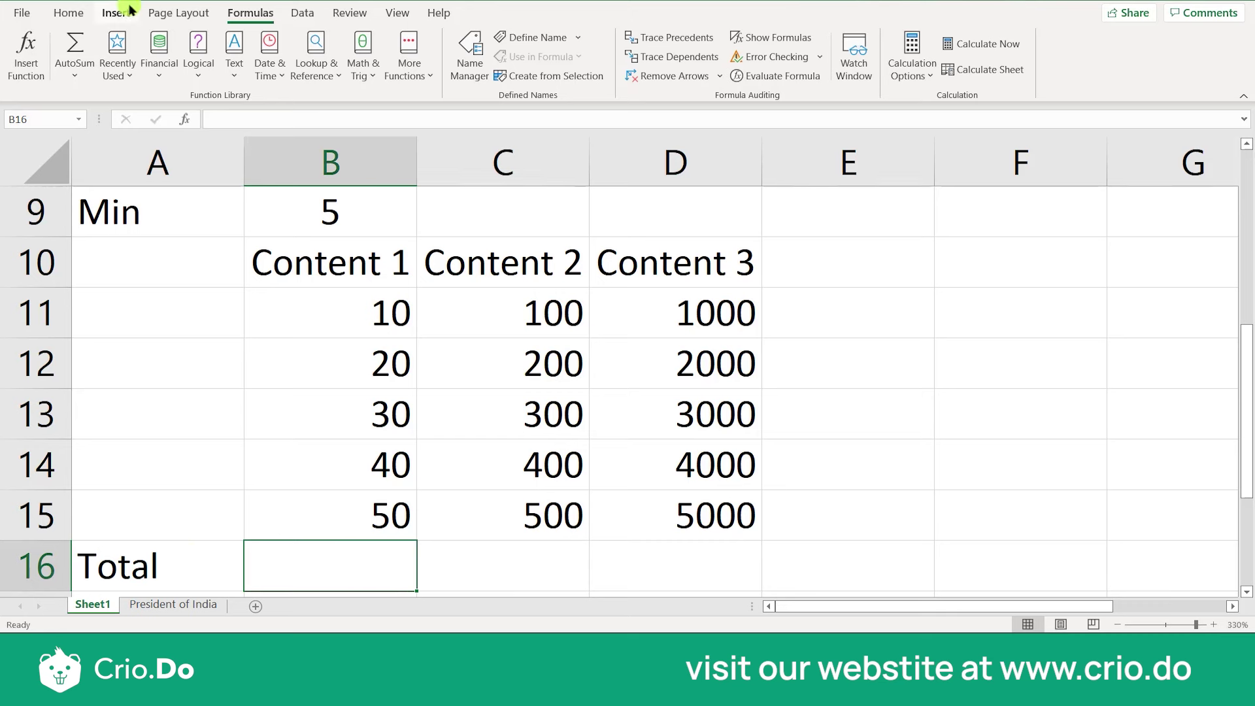
click(76, 42)
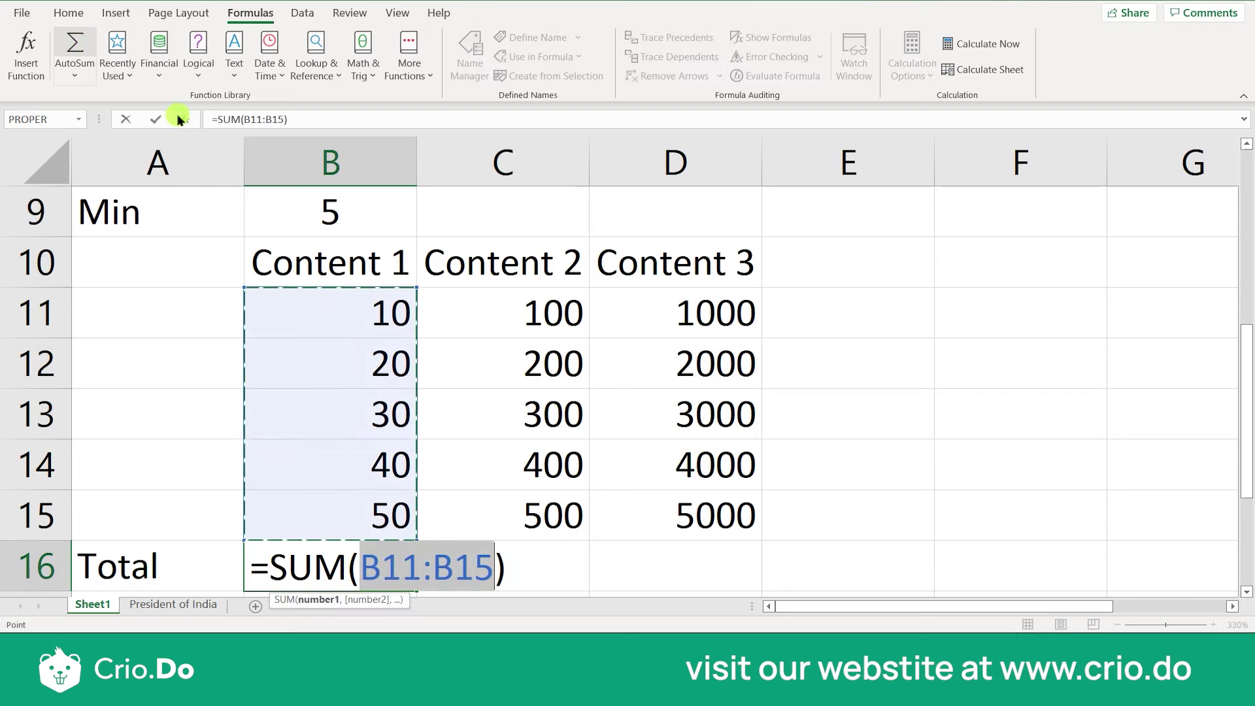
key(Return)
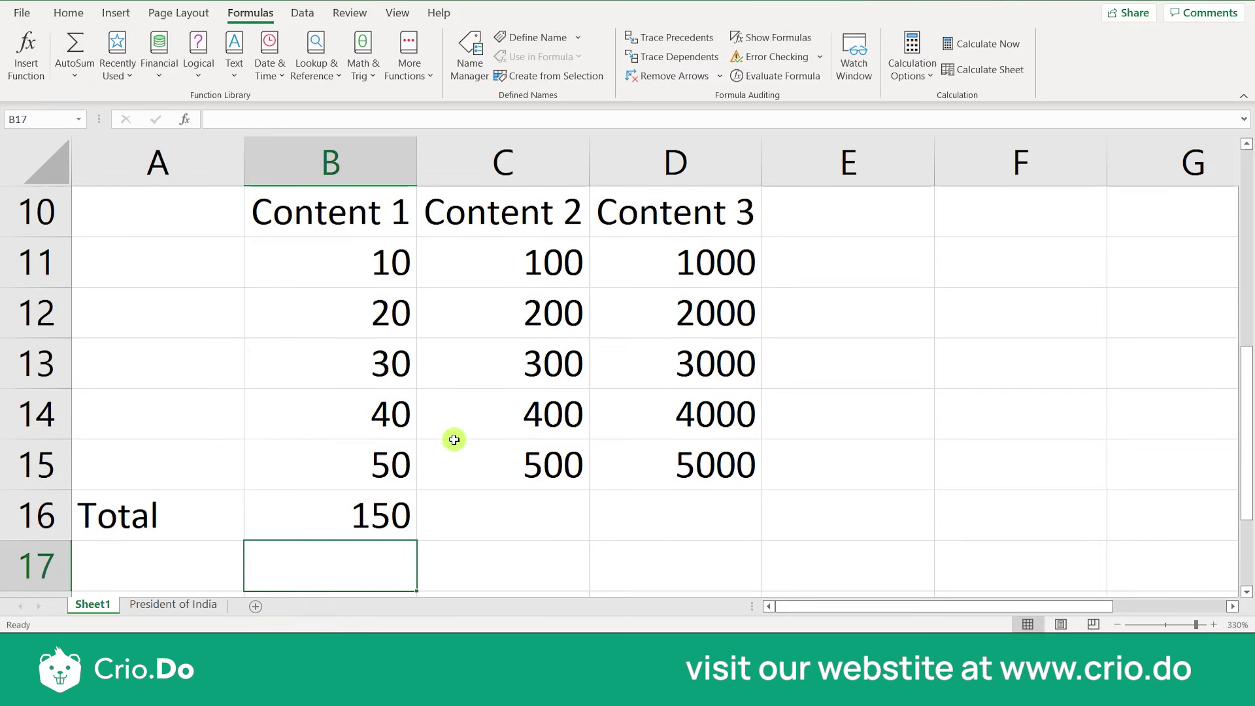
click(366, 508)
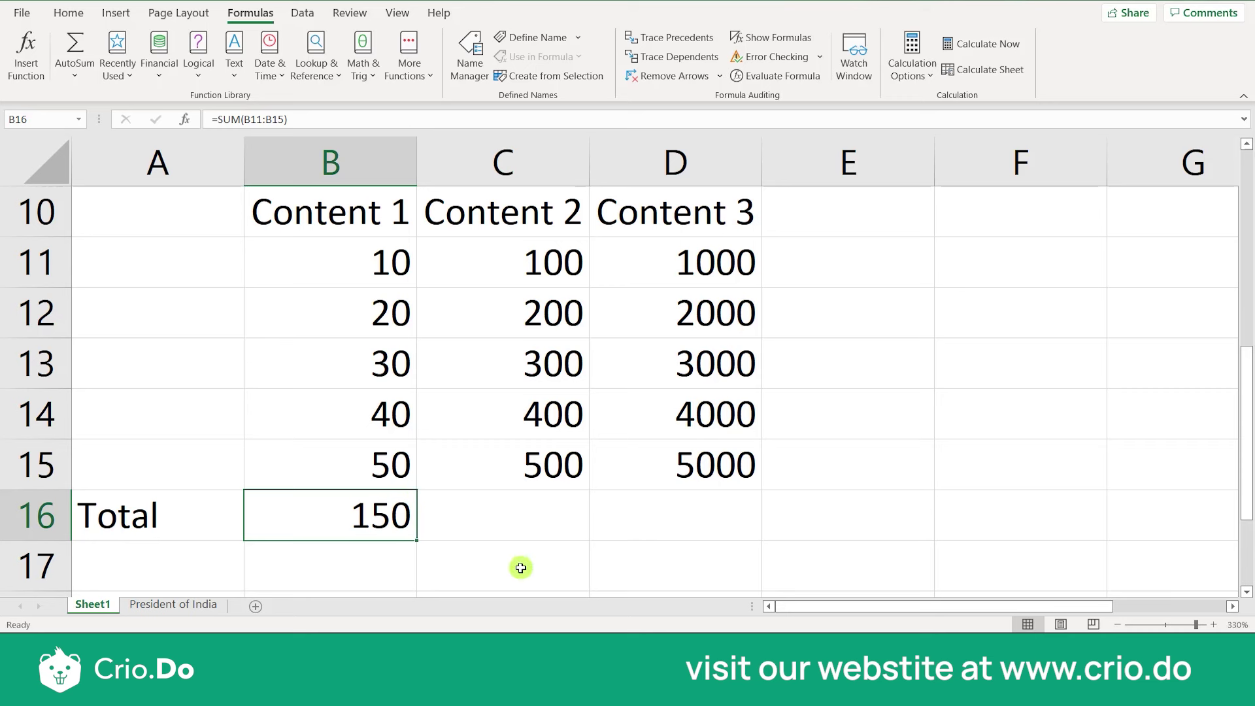
click(506, 521)
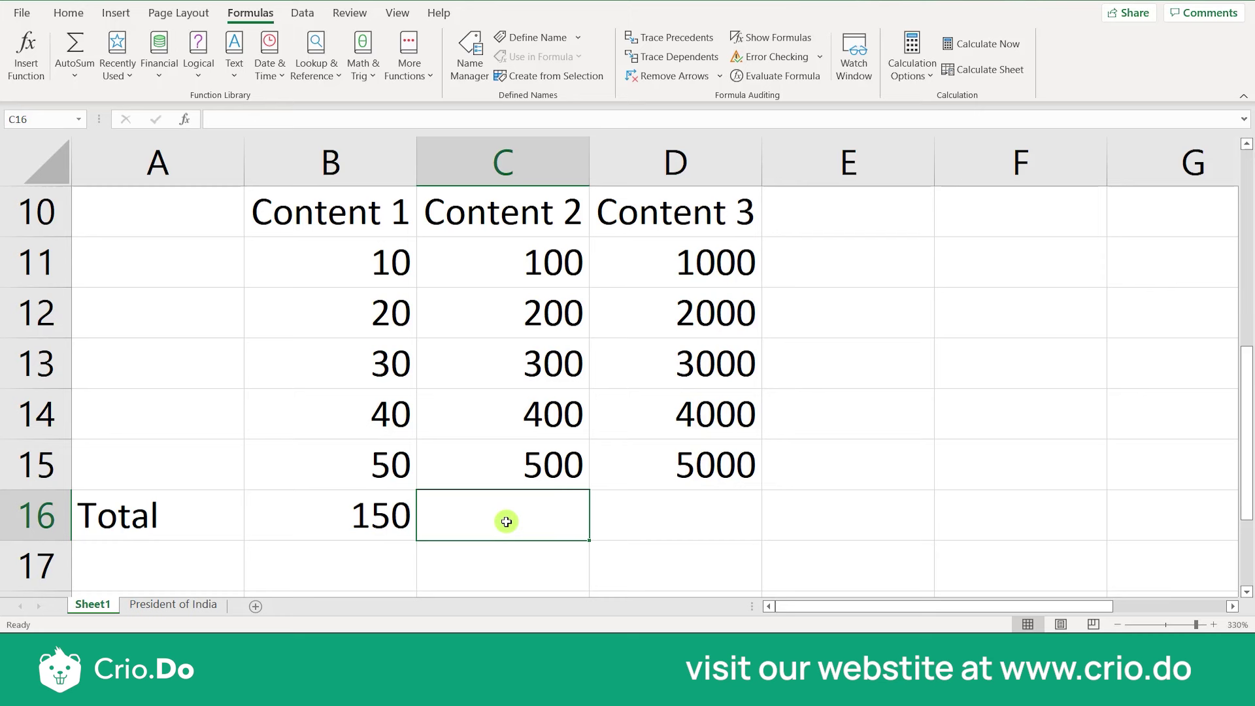
click(700, 529)
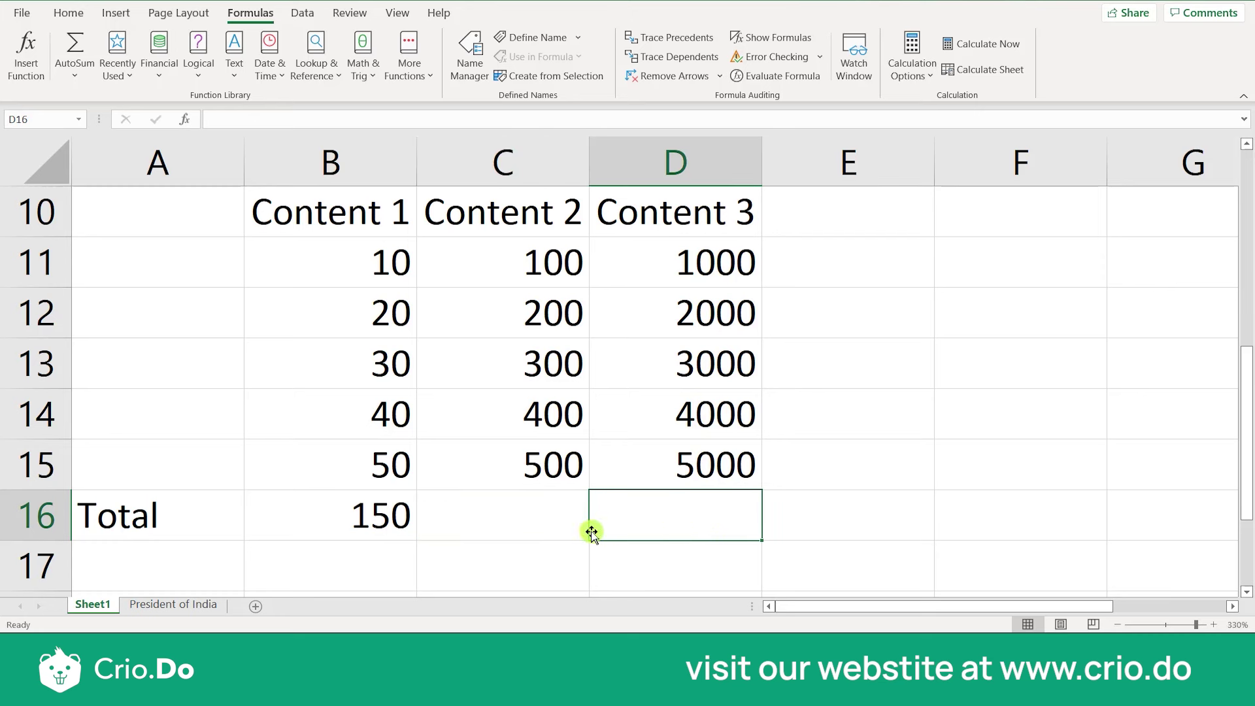
click(530, 522)
click(630, 529)
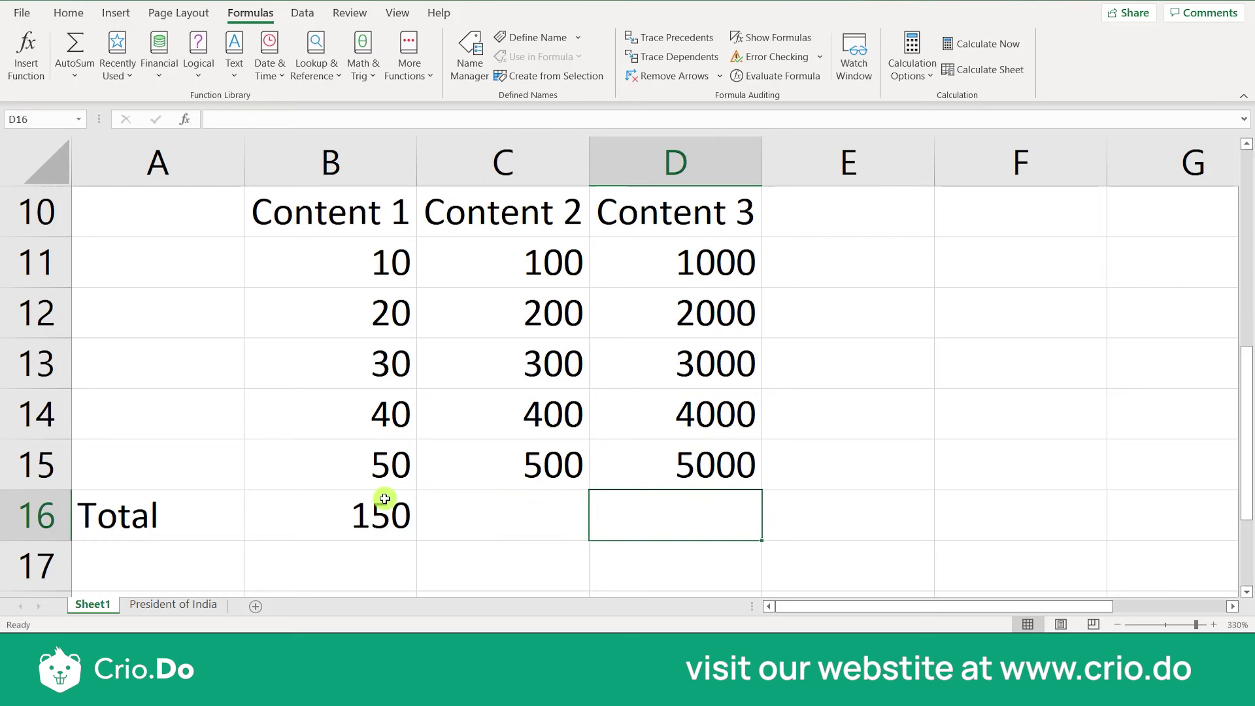
Step: Fill the Content 1 total formula from B16 across to C16 and D16
click(384, 501)
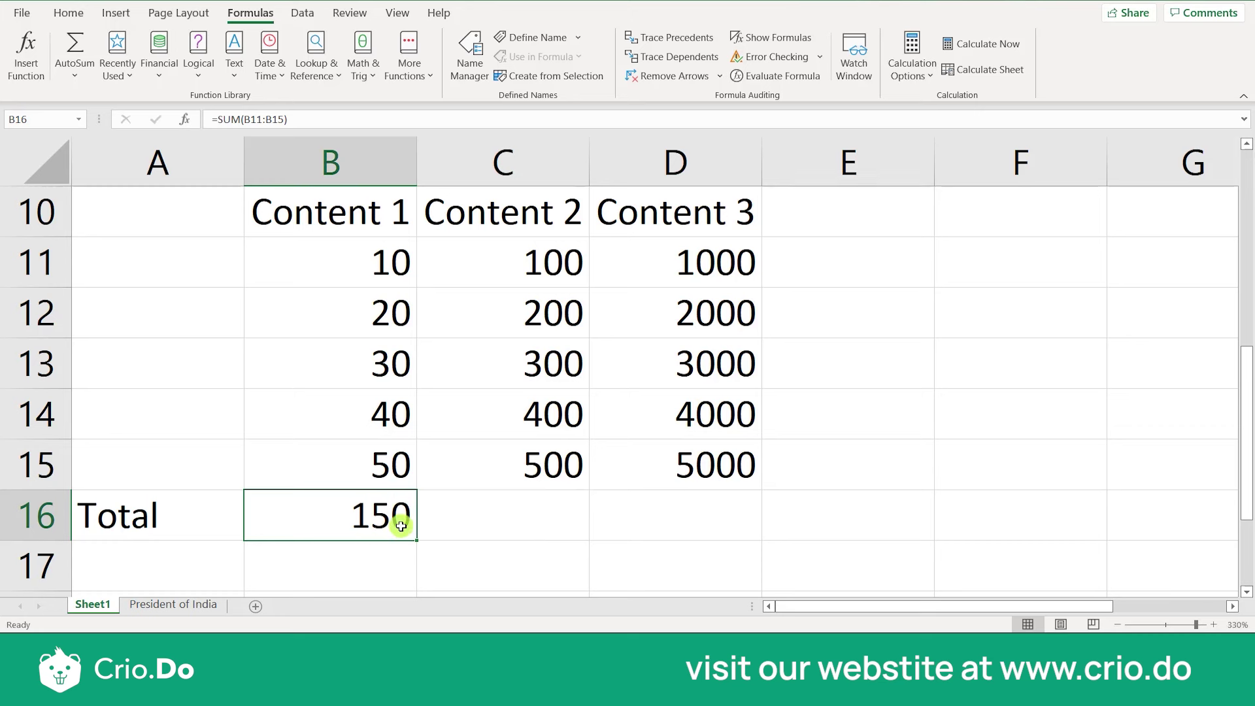
click(490, 521)
click(323, 516)
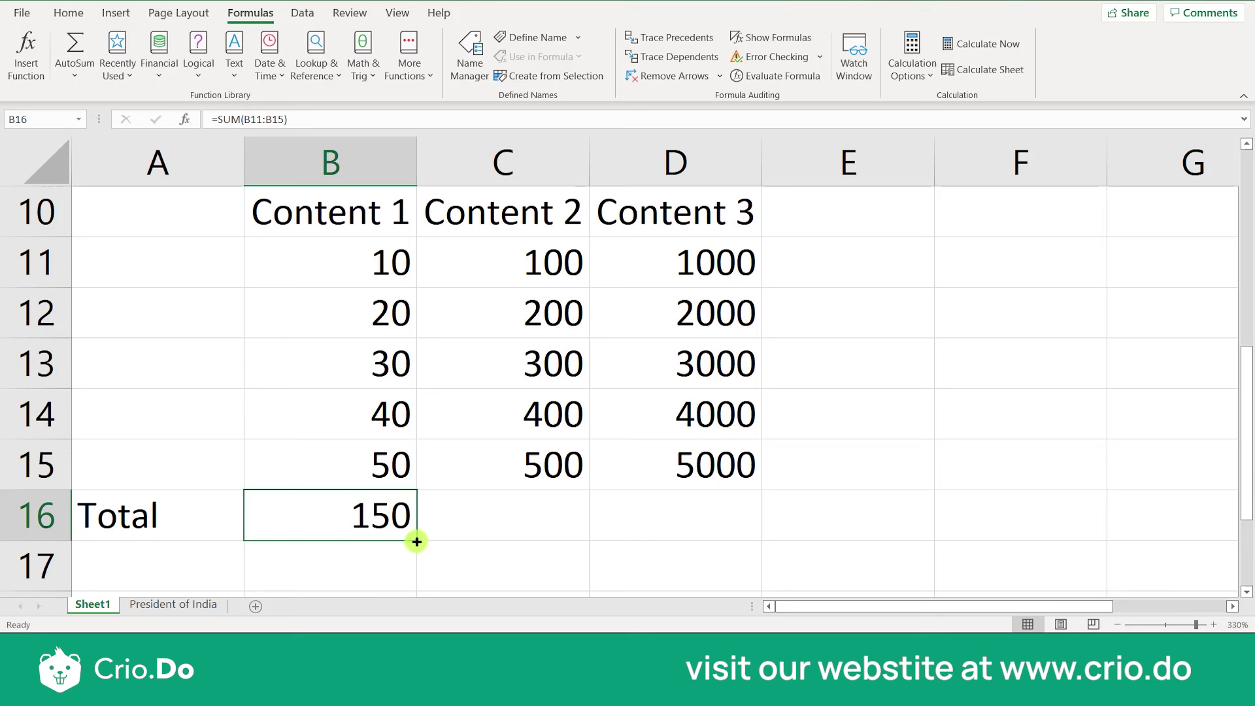
drag(418, 541, 709, 522)
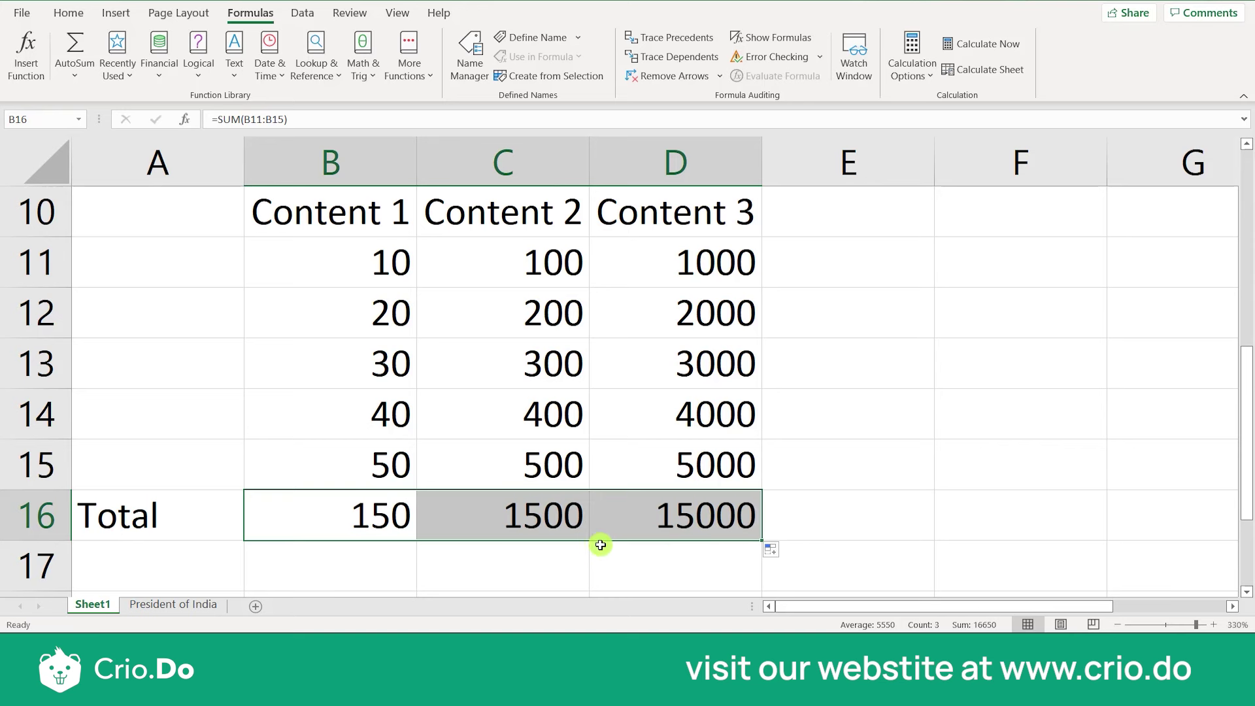
click(595, 544)
Step: Show the sheet's formulas and examine the SUM ranges in the Total row from B16 to D16
click(506, 513)
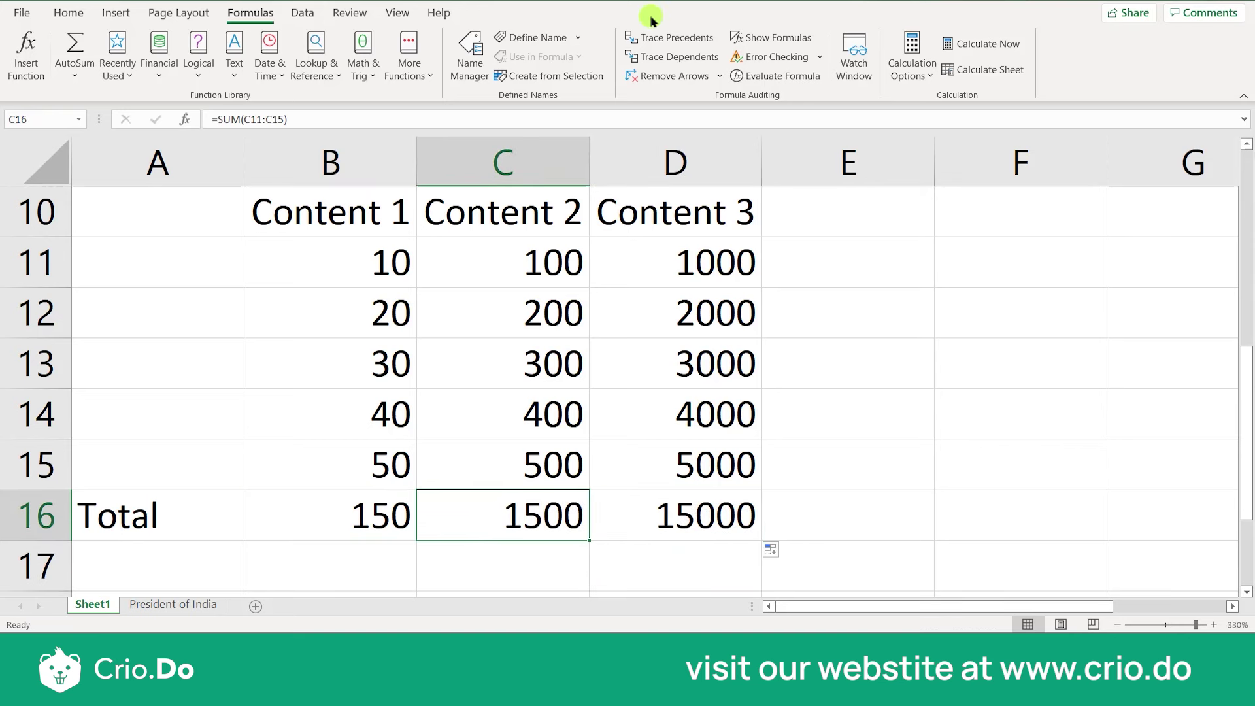
click(781, 39)
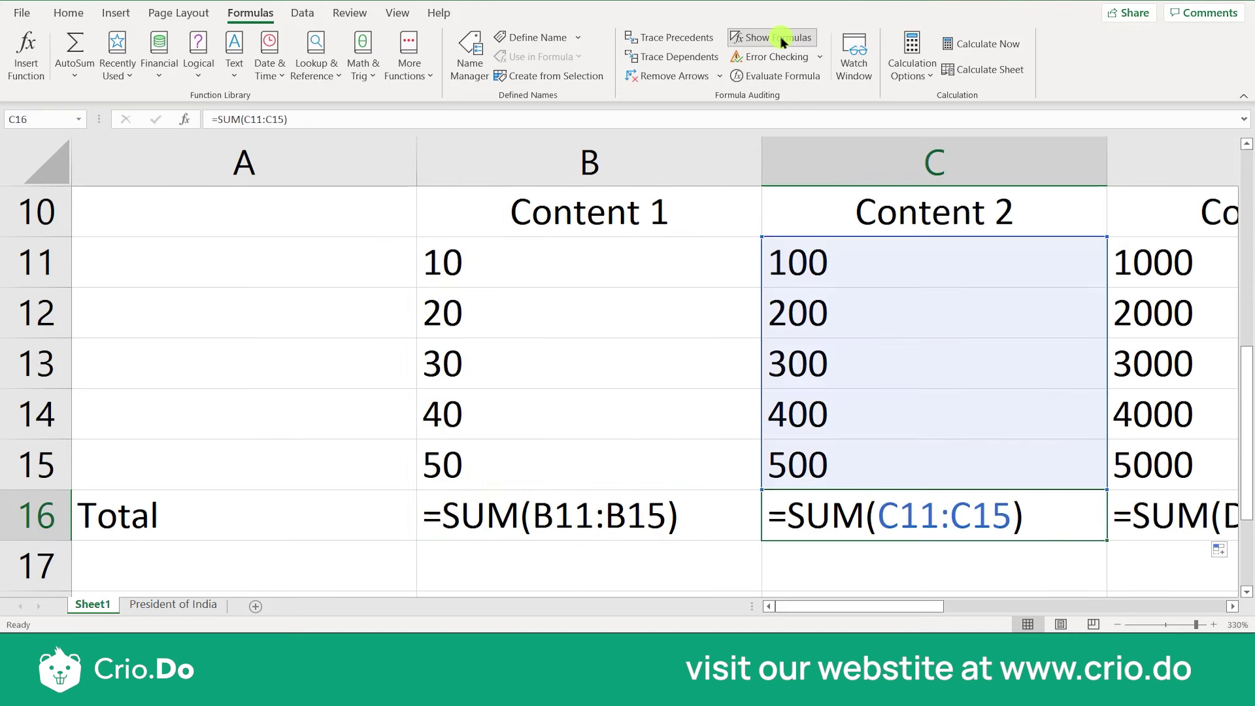
click(737, 512)
key(Right)
key(Right)
key(Right)
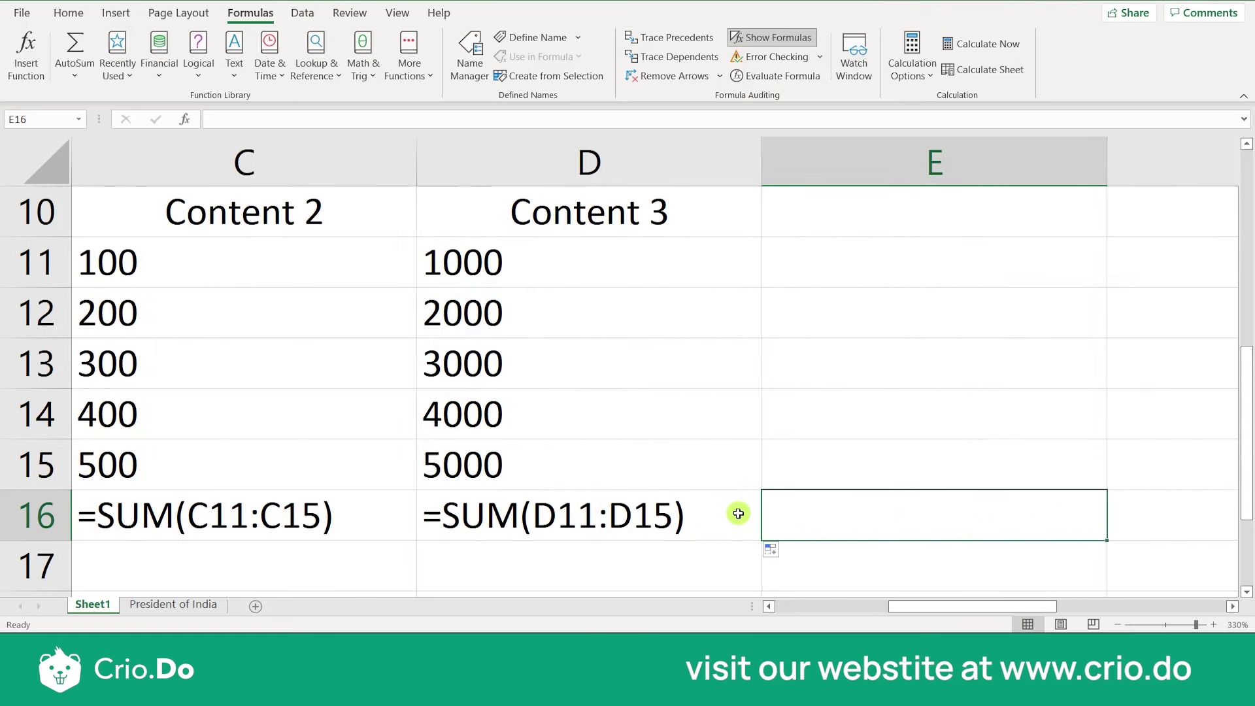
key(Left)
key(Left)
key(Left)
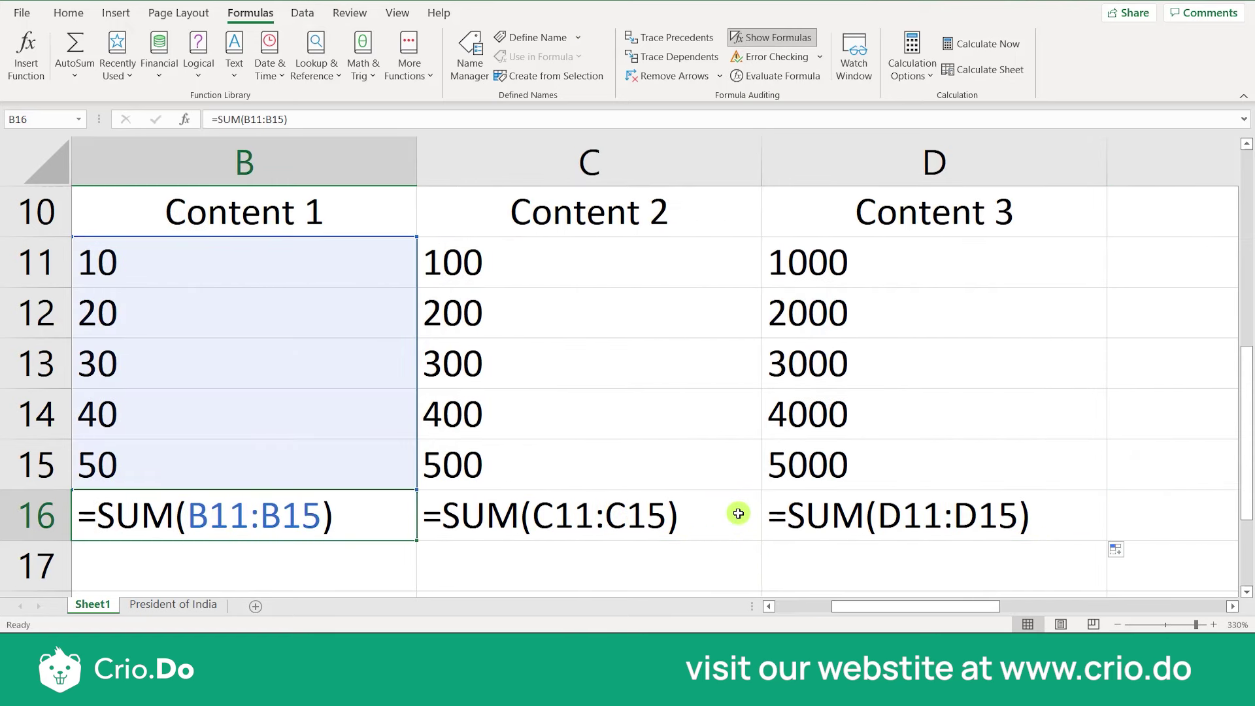
click(547, 528)
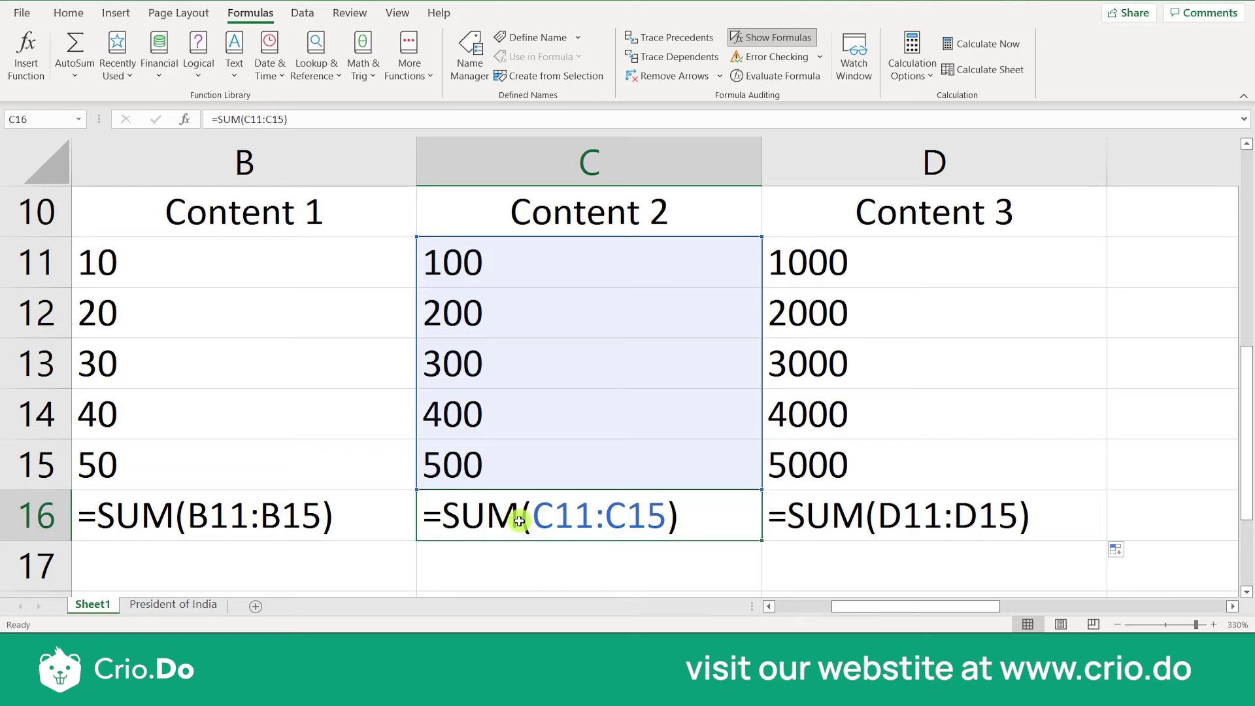
key(Left)
key(Left)
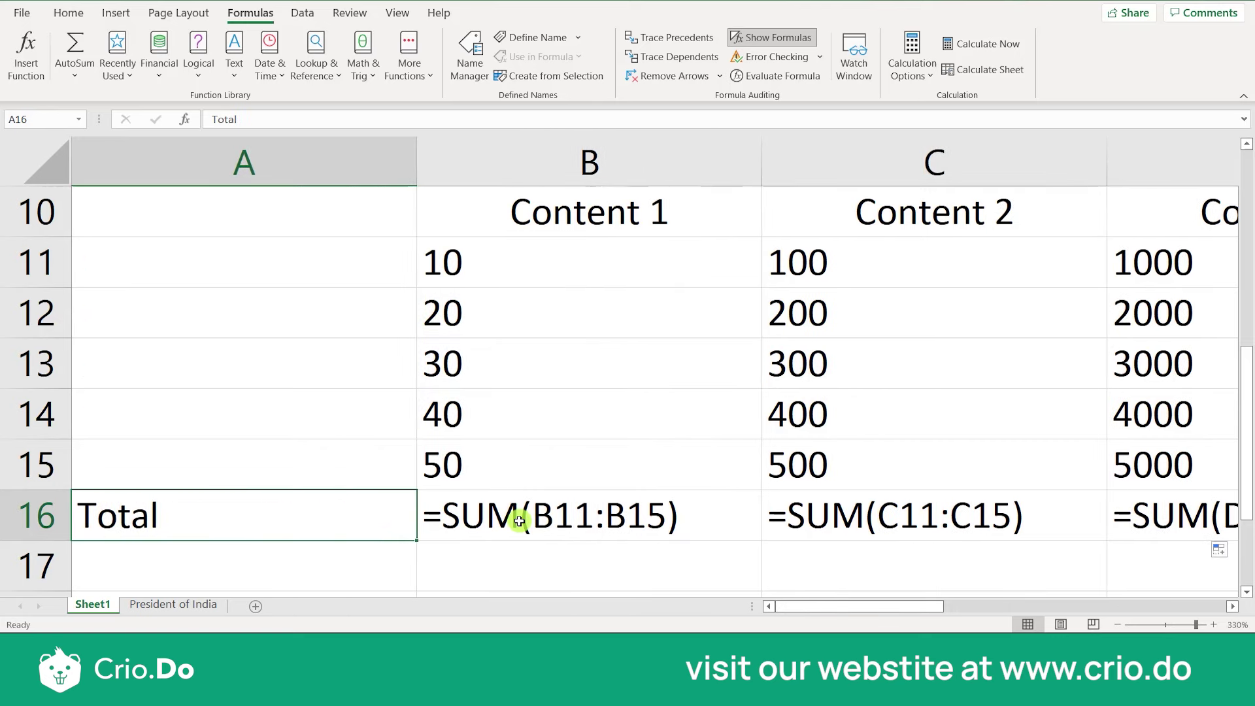
click(520, 521)
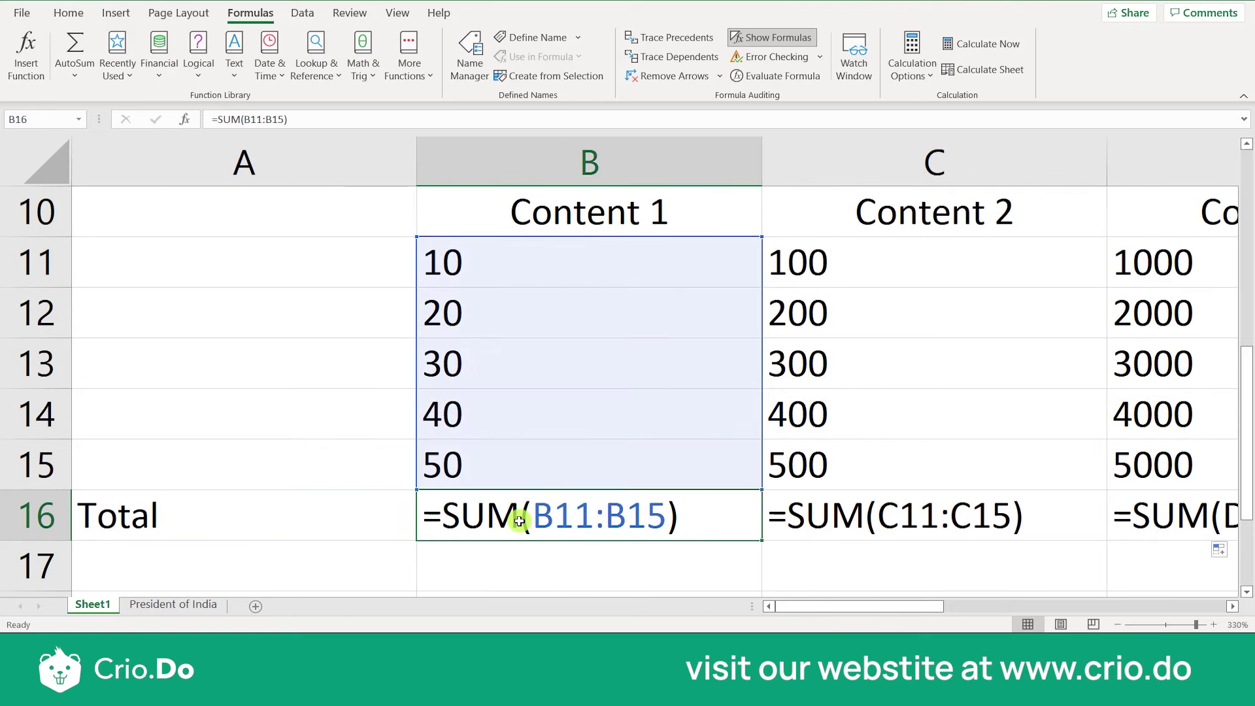
Step: Turn off the formula display and select the Content 1 total in B16
click(775, 40)
click(431, 485)
key(Right)
key(Right)
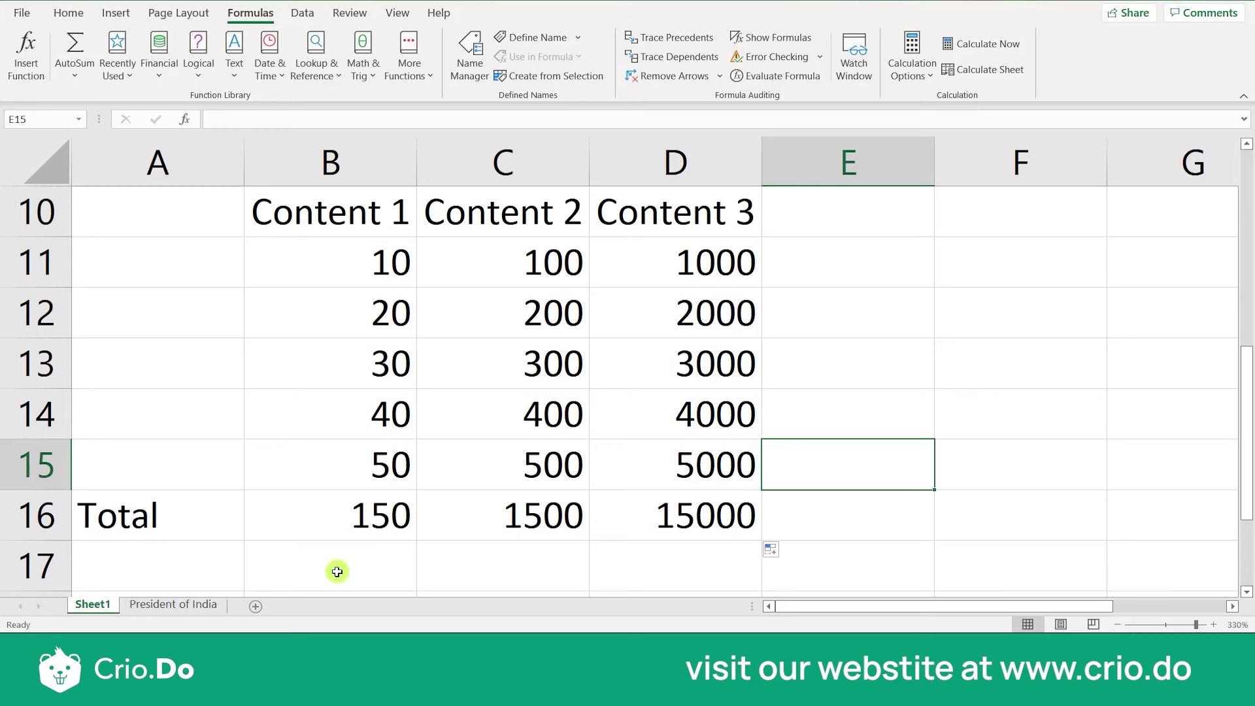
click(359, 526)
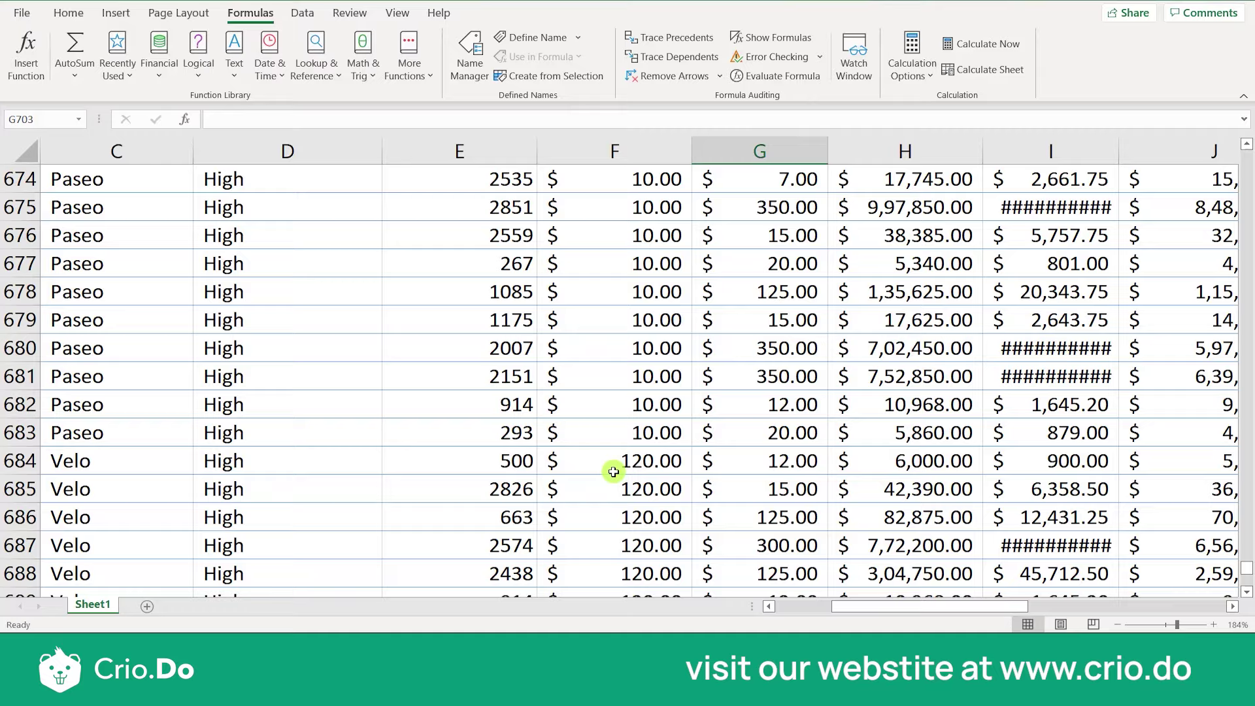
Step: Fill the Units Sold total formula from E702 across row 702 to the Profit column in the sales table
scroll(610, 469, down, 15)
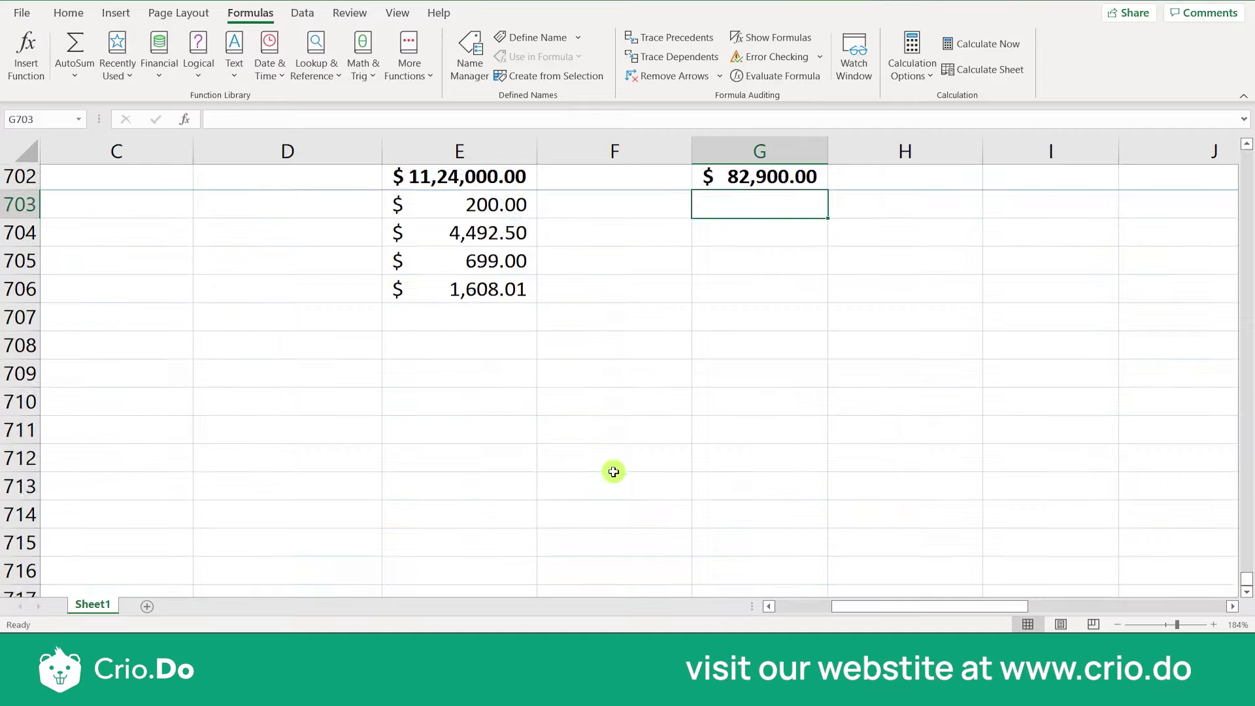
scroll(670, 350, up, 14)
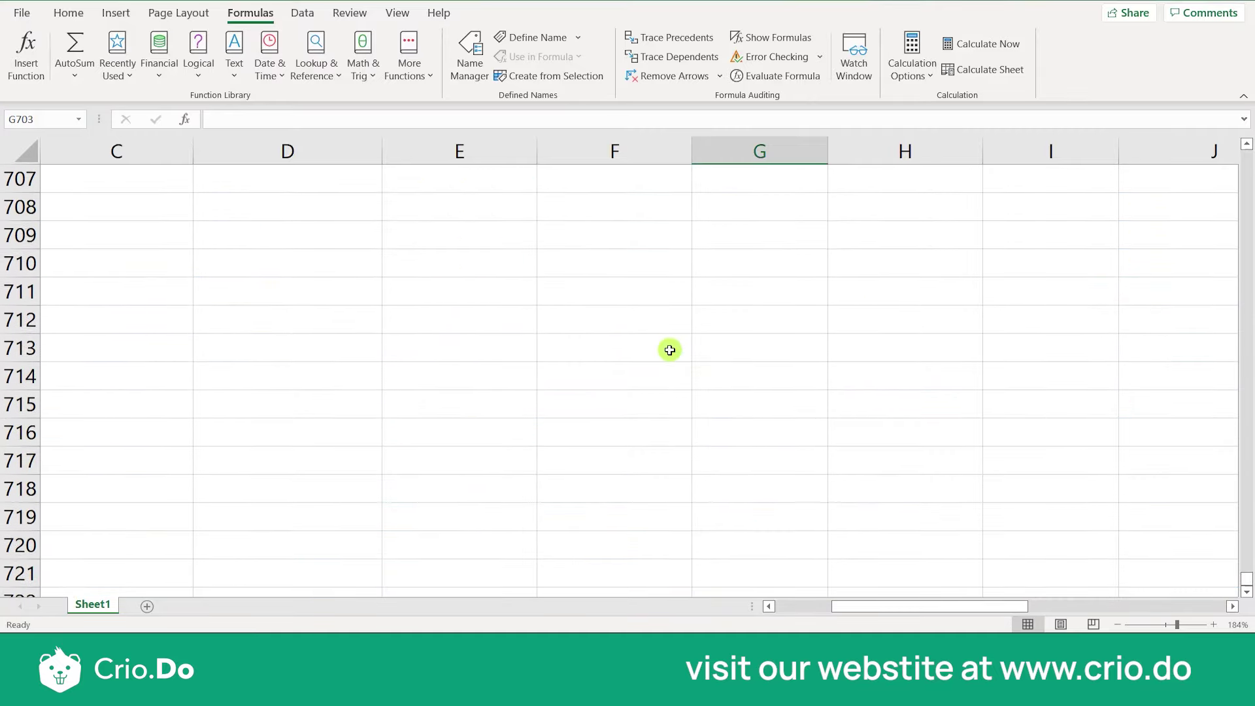
scroll(574, 441, down, 4)
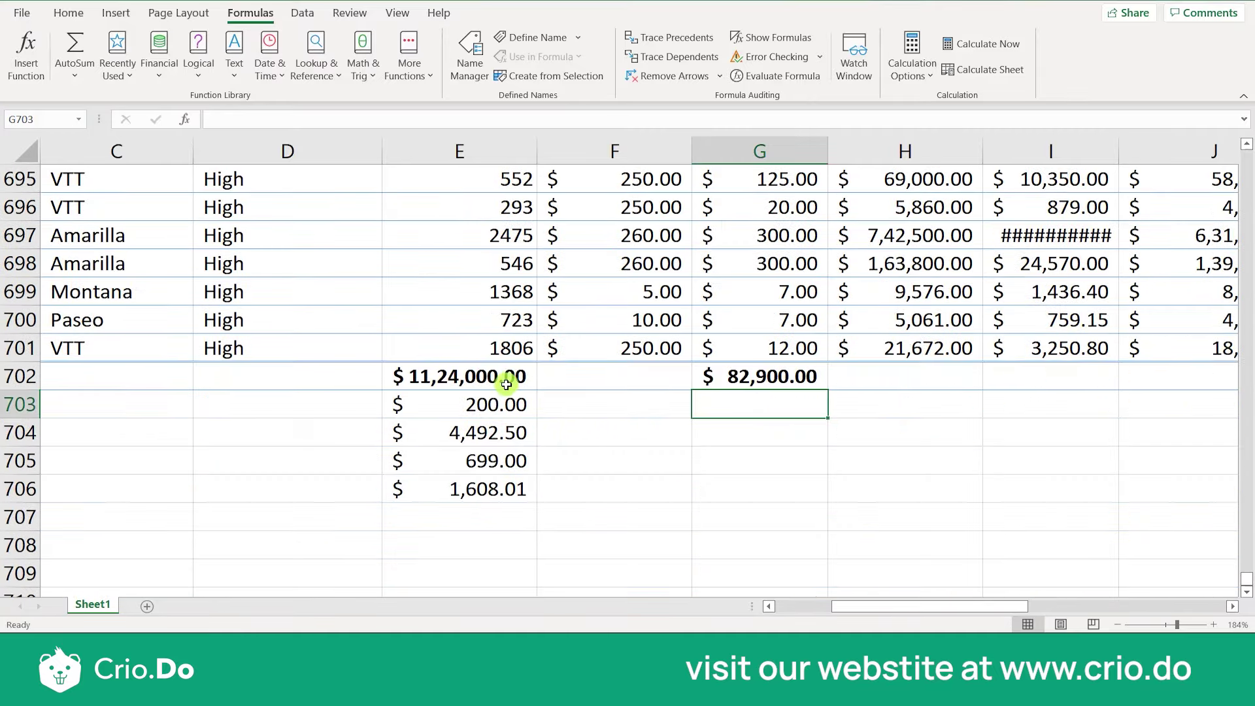
click(508, 379)
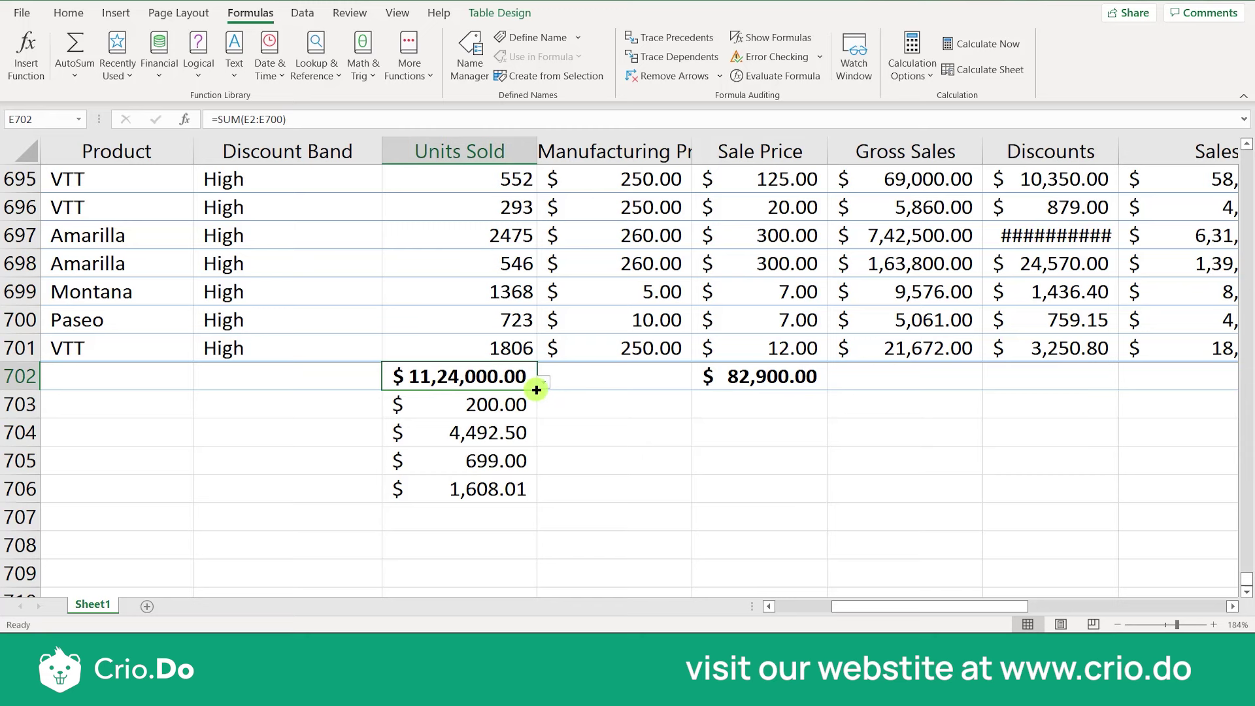
drag(536, 390, 652, 361)
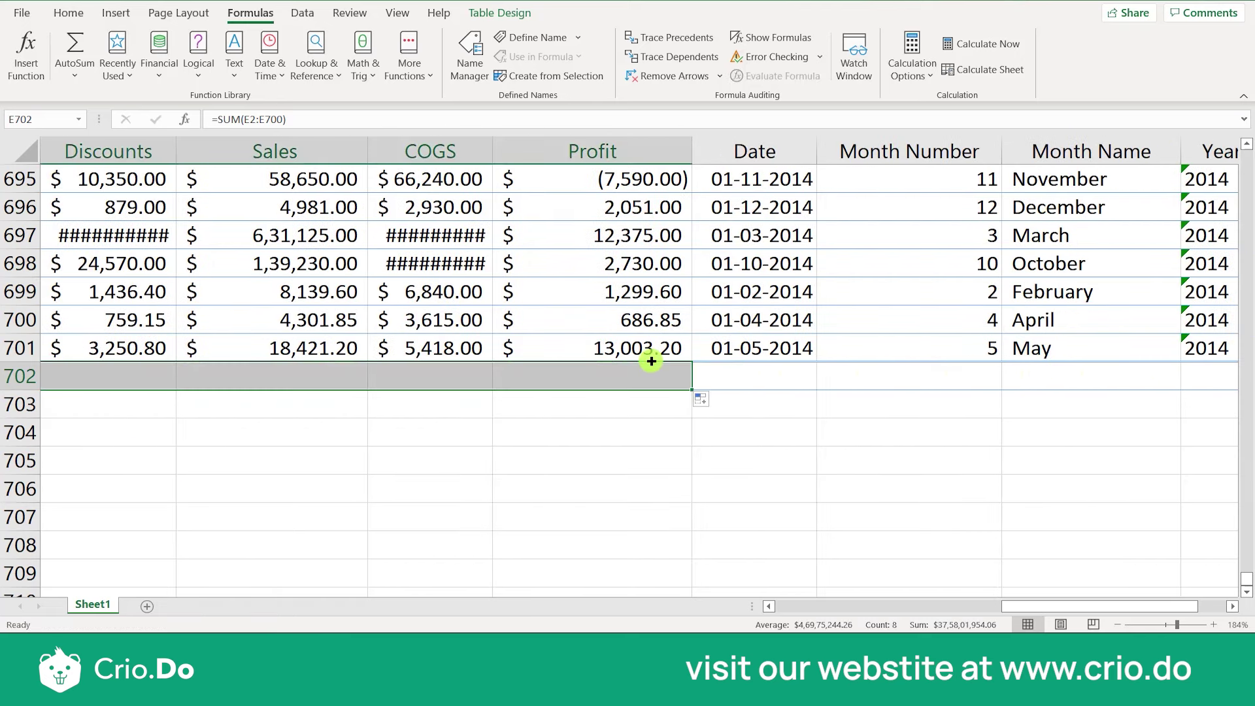
click(530, 433)
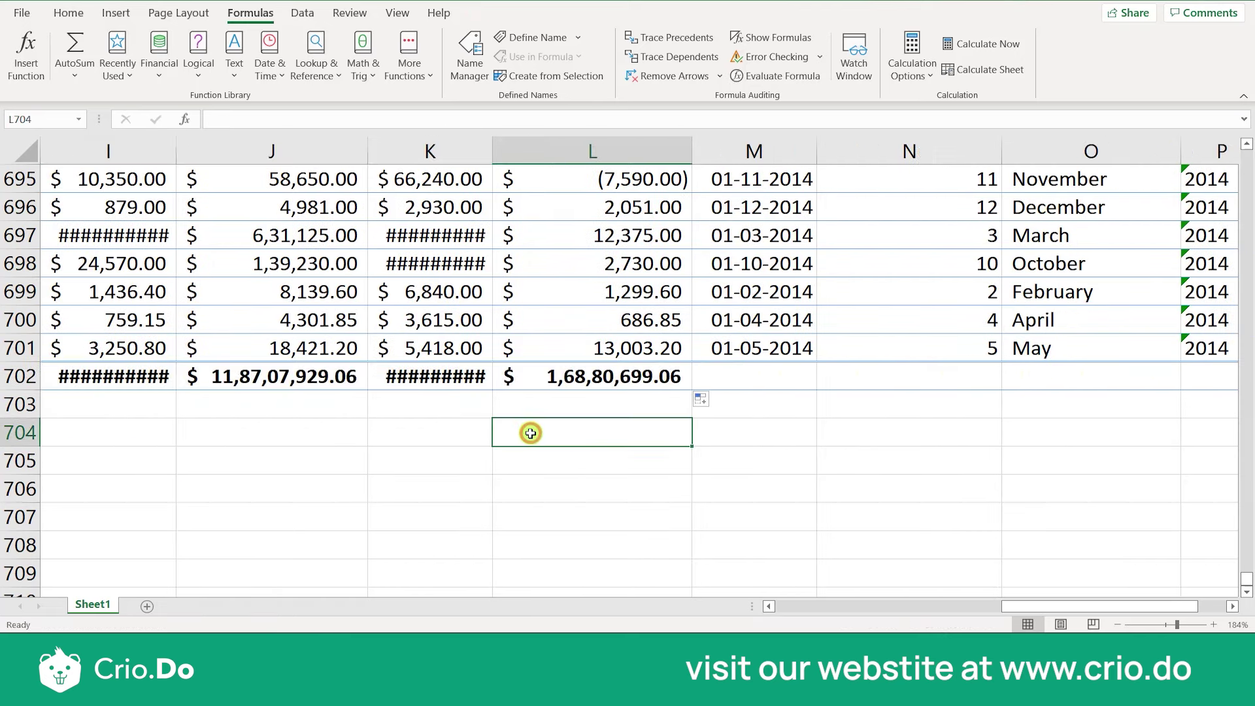
Step: Autofit the widths of the COGS, Discounts and Gross Sales columns to their totals
double_click(492, 150)
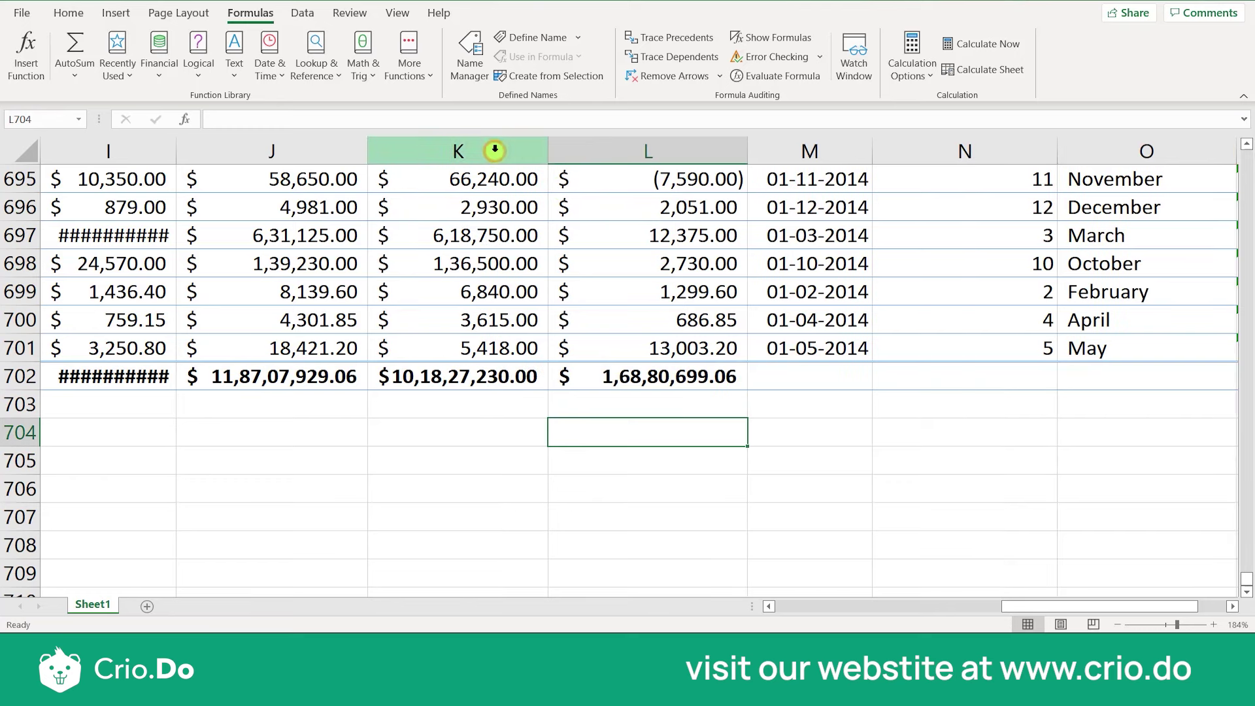
double_click(175, 152)
click(285, 375)
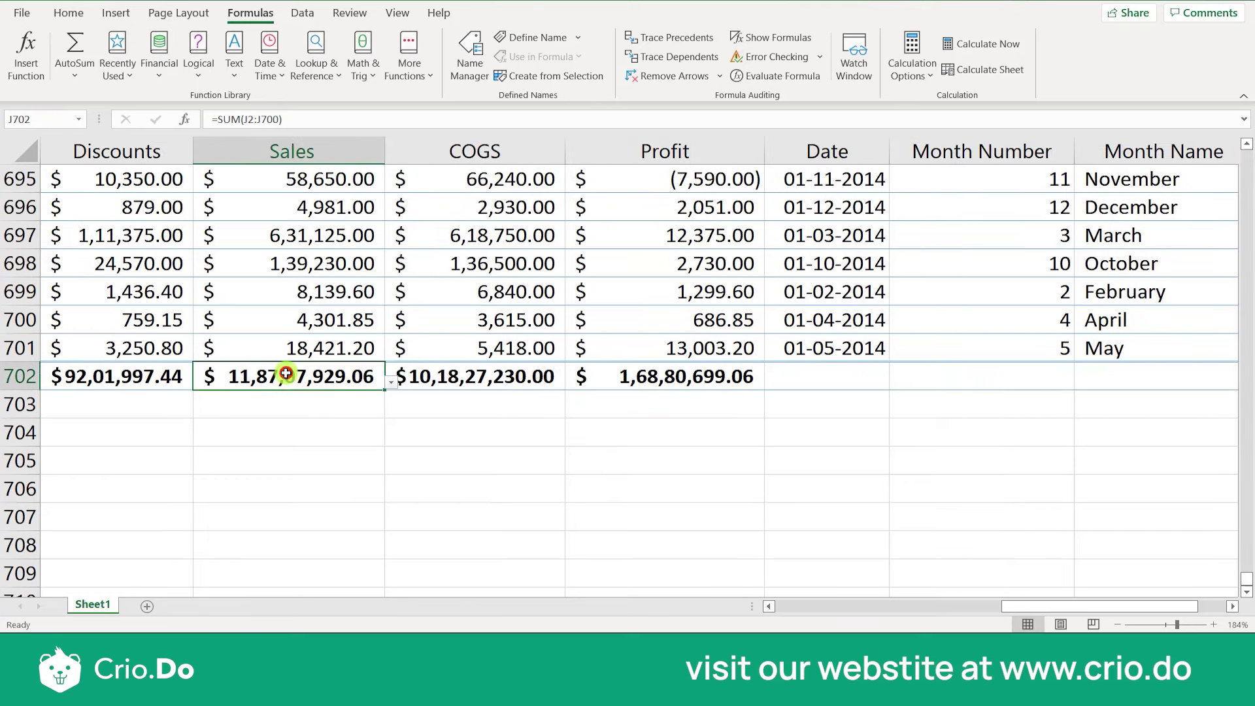
key(Left)
key(Left)
key(Left)
key(Left)
key(Left)
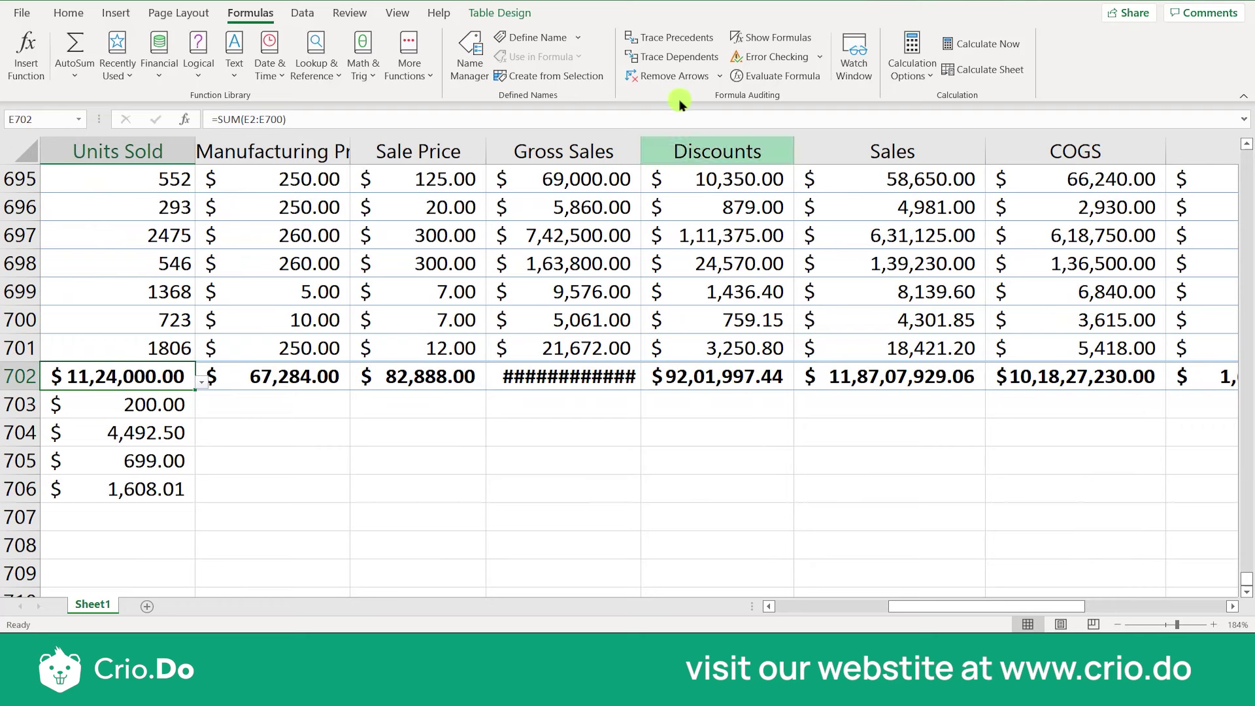
double_click(646, 143)
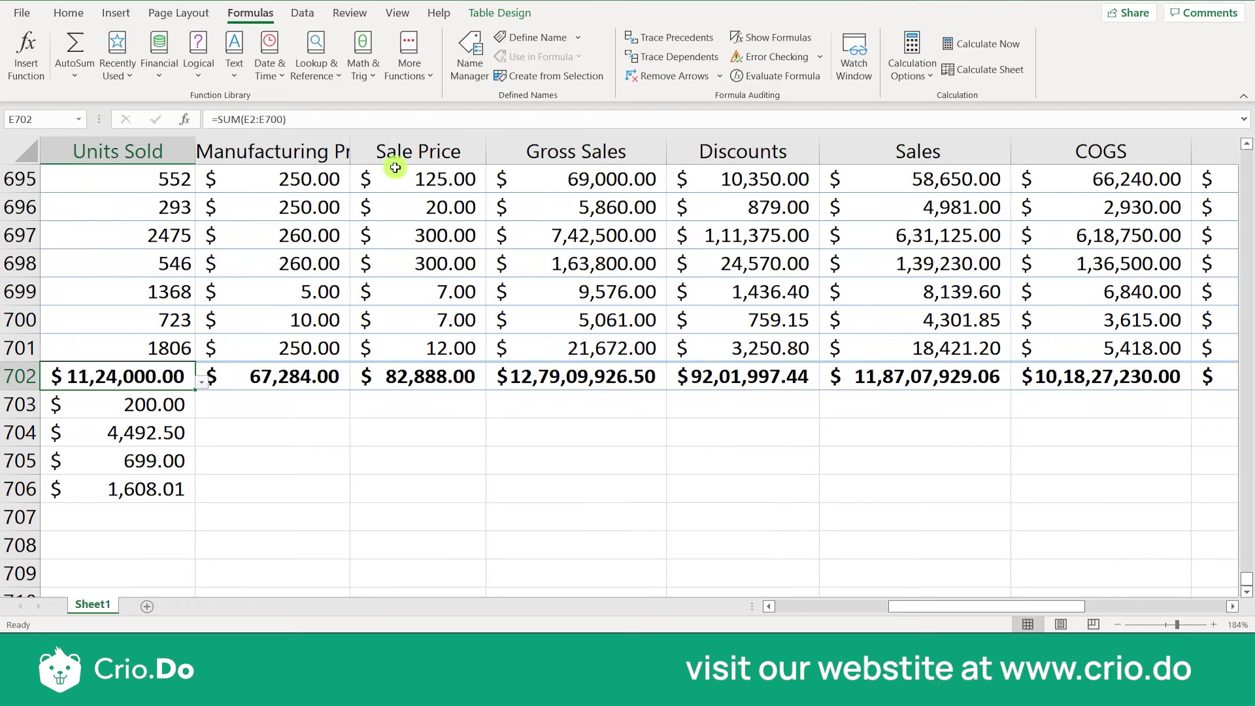
Step: Look through the filled totals along row 702 across the sales table's columns
key(Right)
key(Right)
key(Right)
key(Right)
key(Right)
key(Right)
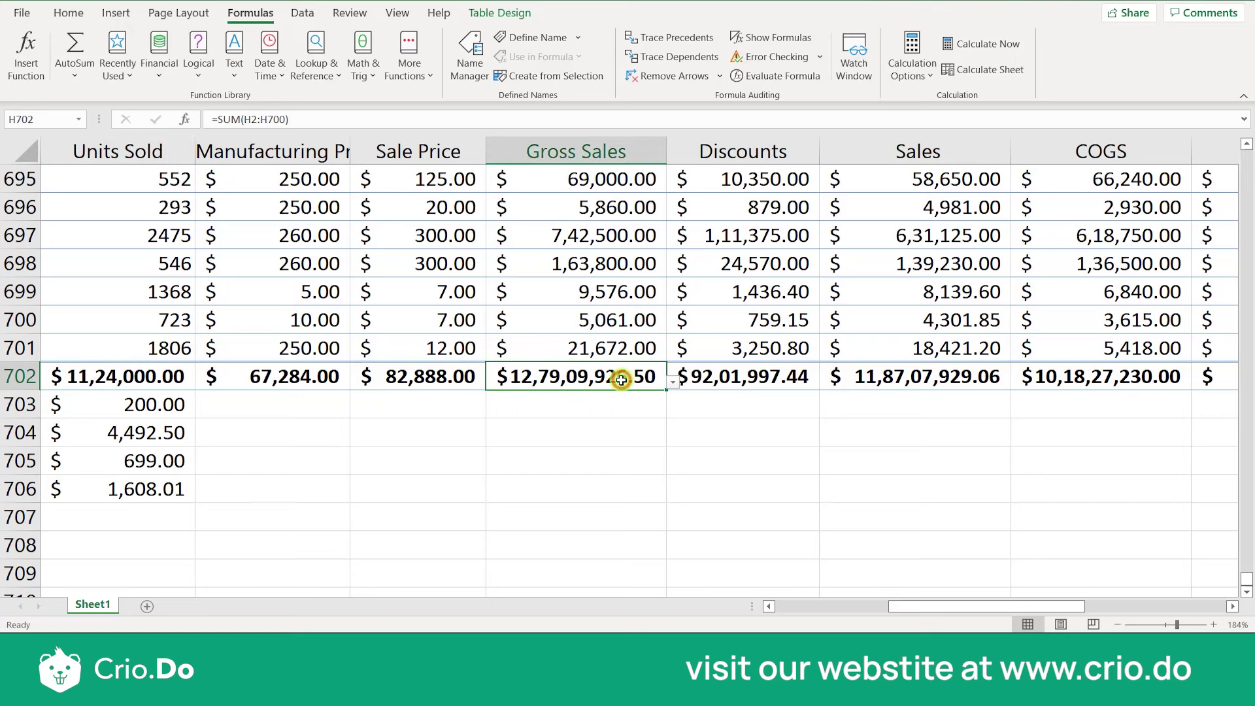
key(Right)
key(Right)
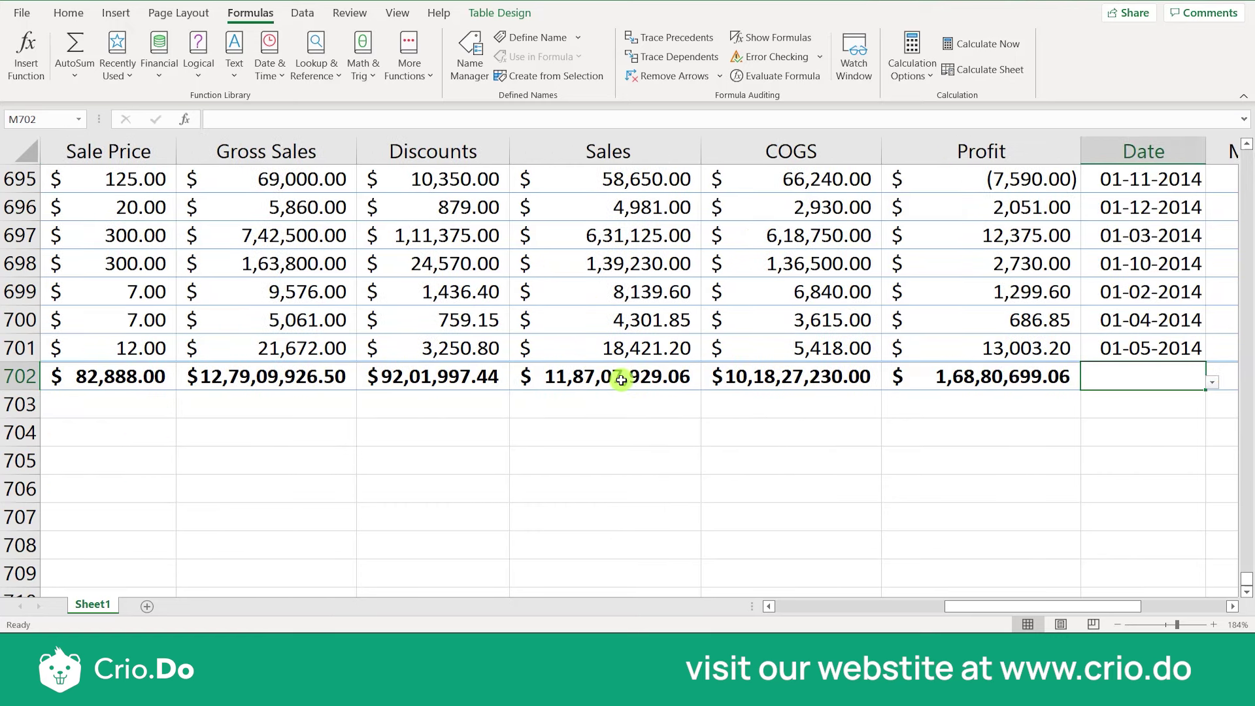
key(Right)
key(Left)
key(Left)
key(Left)
key(Left)
key(Left)
key(Left)
key(Left)
key(Left)
key(Left)
key(Left)
key(Left)
key(Left)
key(Left)
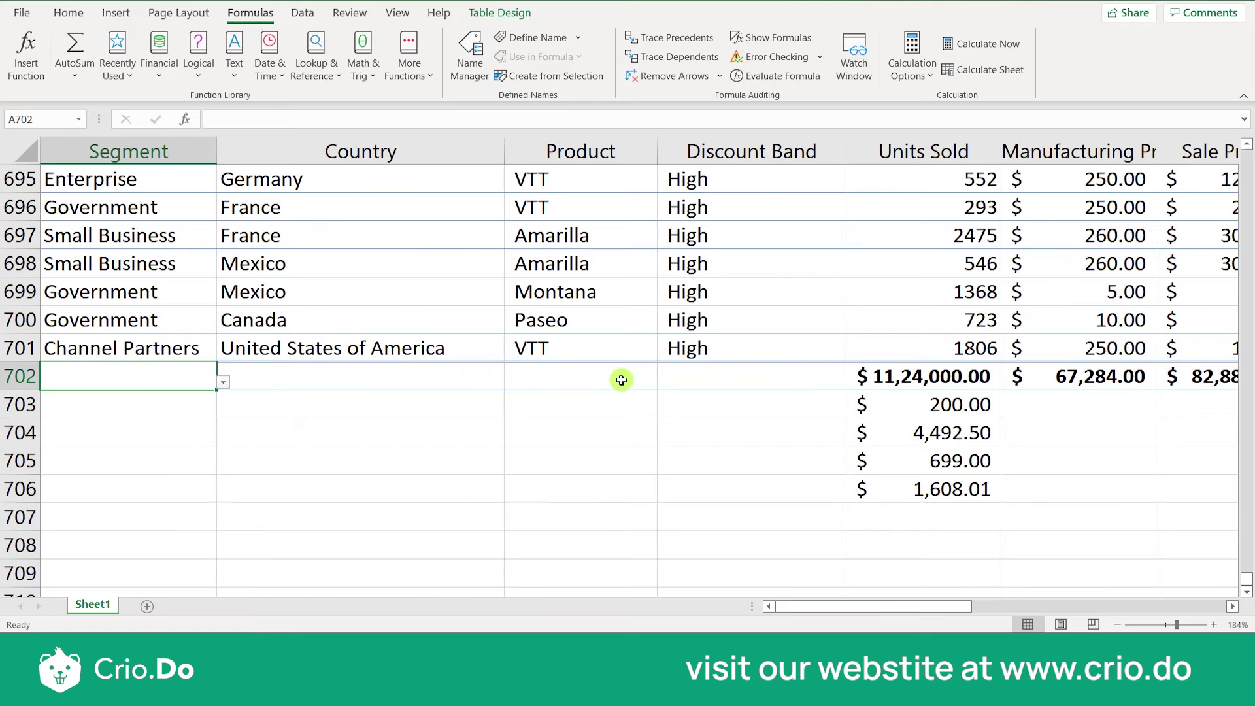
key(Right)
key(Right)
key(Right)
key(Right)
key(Right)
key(Right)
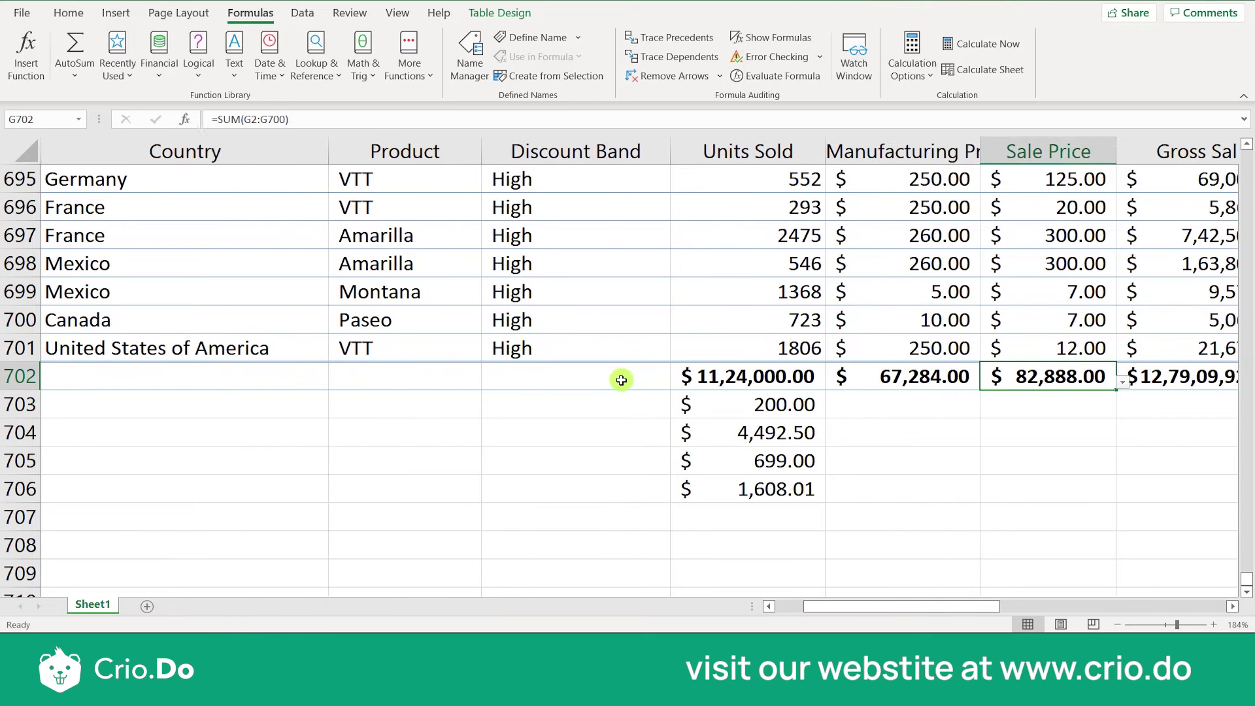
key(Right)
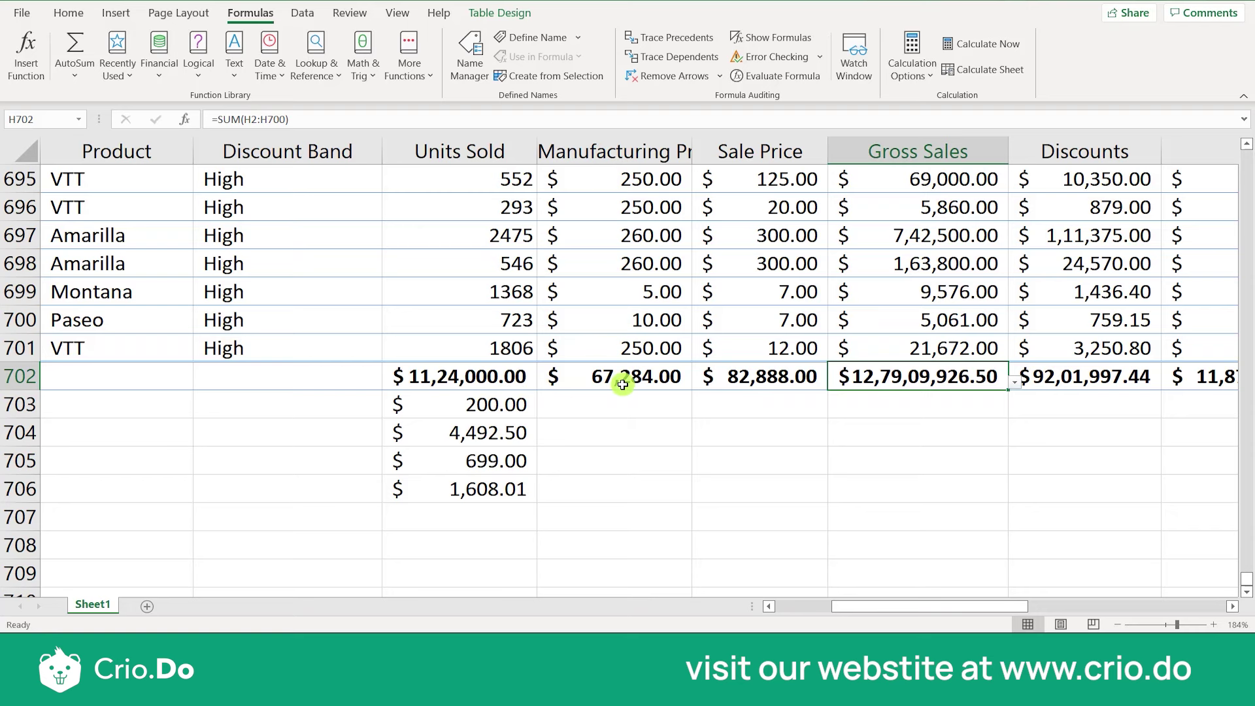
Step: Set the Manufacturing Price in F699 to 10 to test whether the column total recalculates
click(634, 296)
text(1)
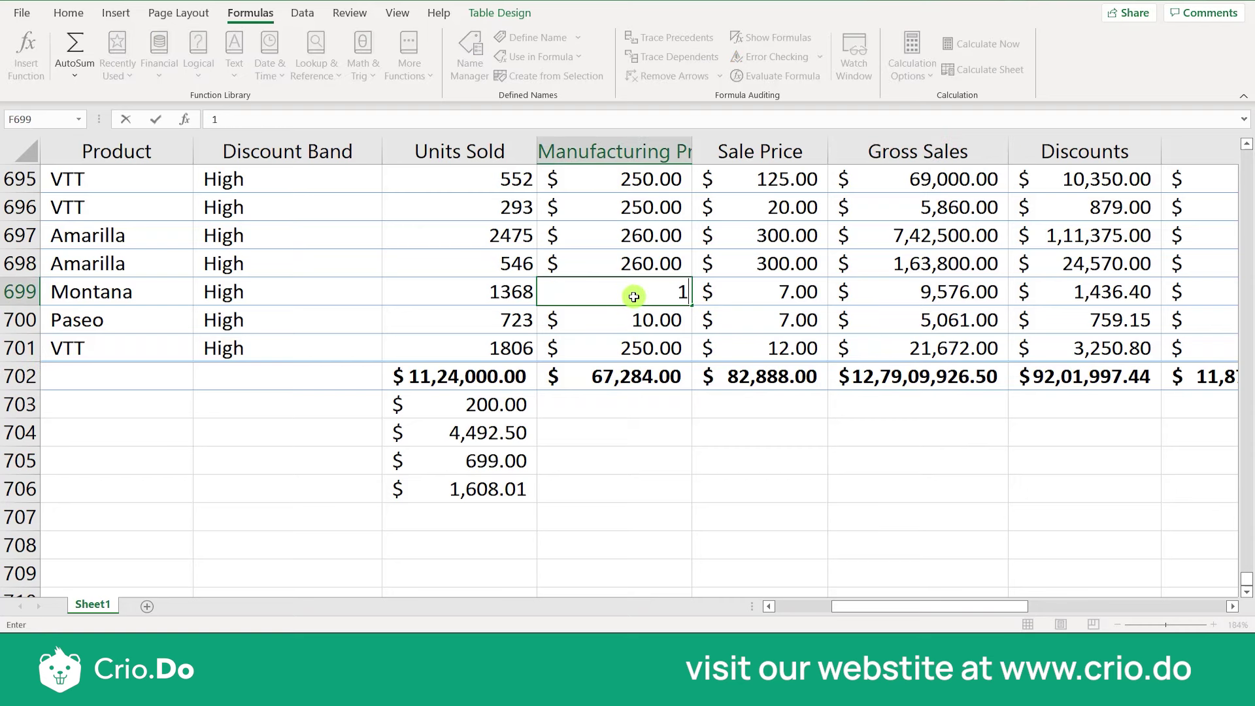
text(0)
key(Return)
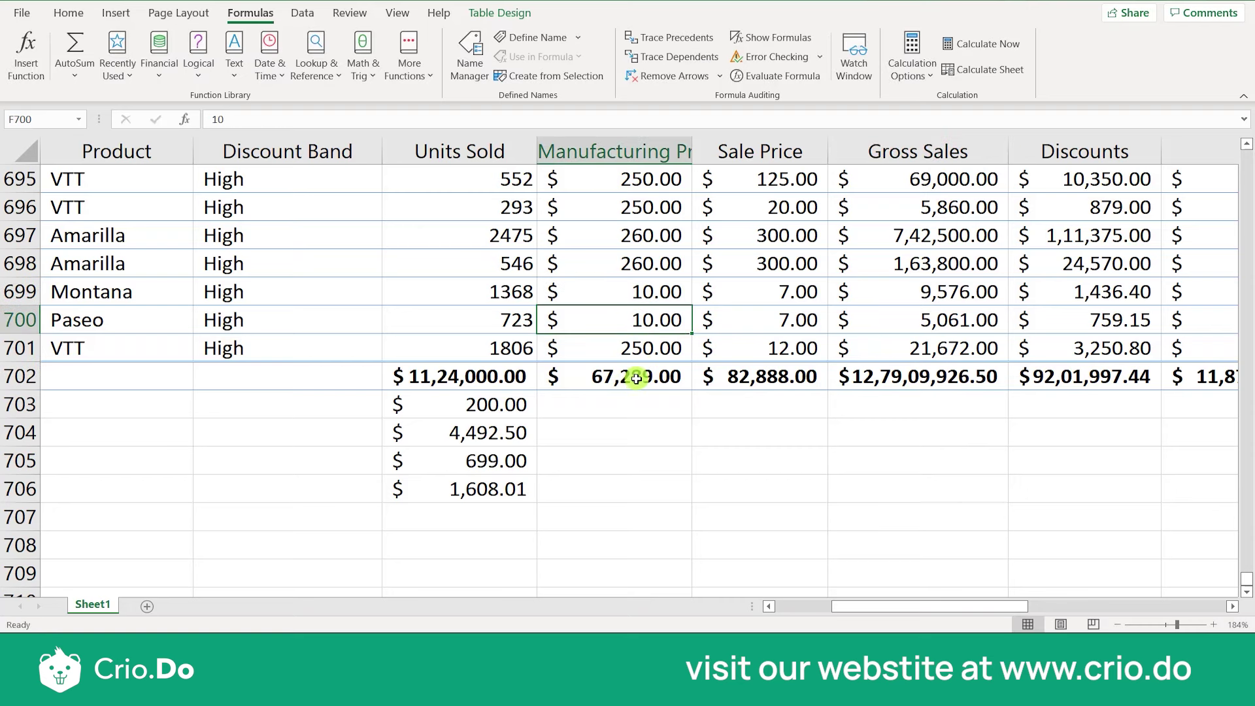
Step: Restore the Manufacturing Price in F699 to 5
click(638, 293)
text(5)
key(Return)
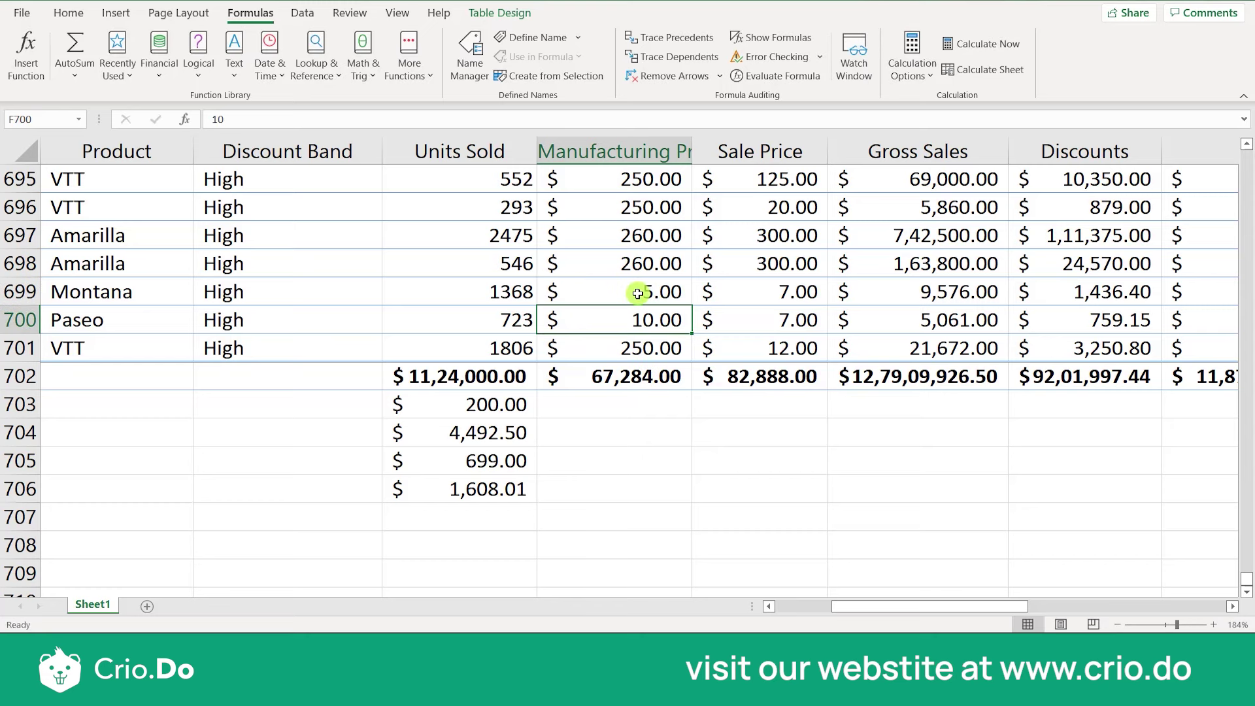
Step: Check the SUM formula in F702 and review the other column totals along row 702
click(647, 377)
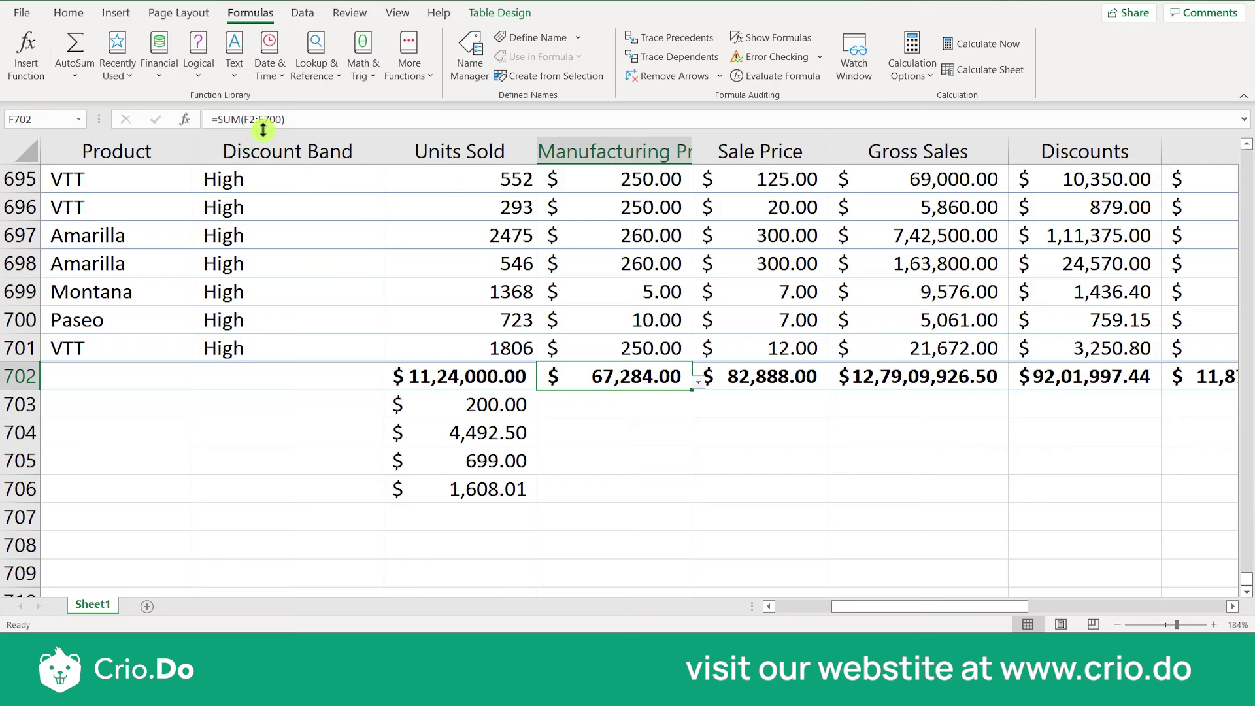
click(753, 381)
key(Right)
key(Right)
key(Right)
key(Right)
key(Right)
key(Right)
key(Right)
key(Right)
key(Right)
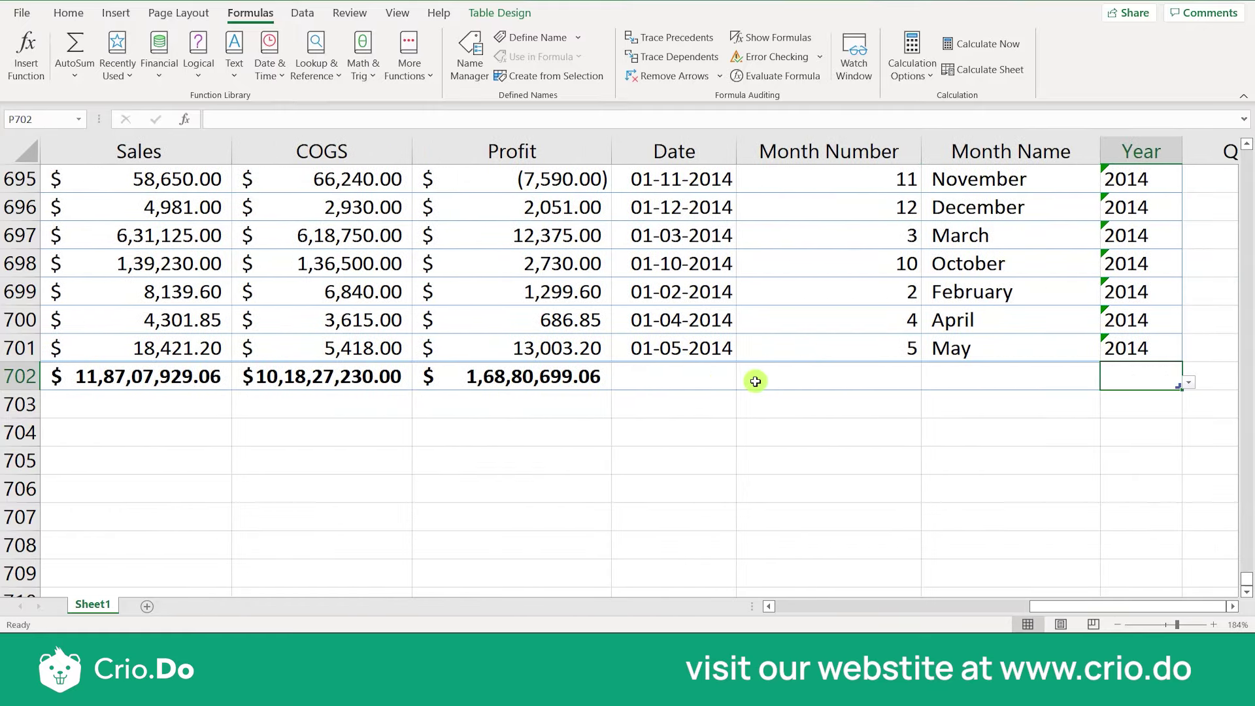
key(Left)
key(Left)
key(Left)
key(Left)
key(Left)
key(Left)
key(Left)
key(Left)
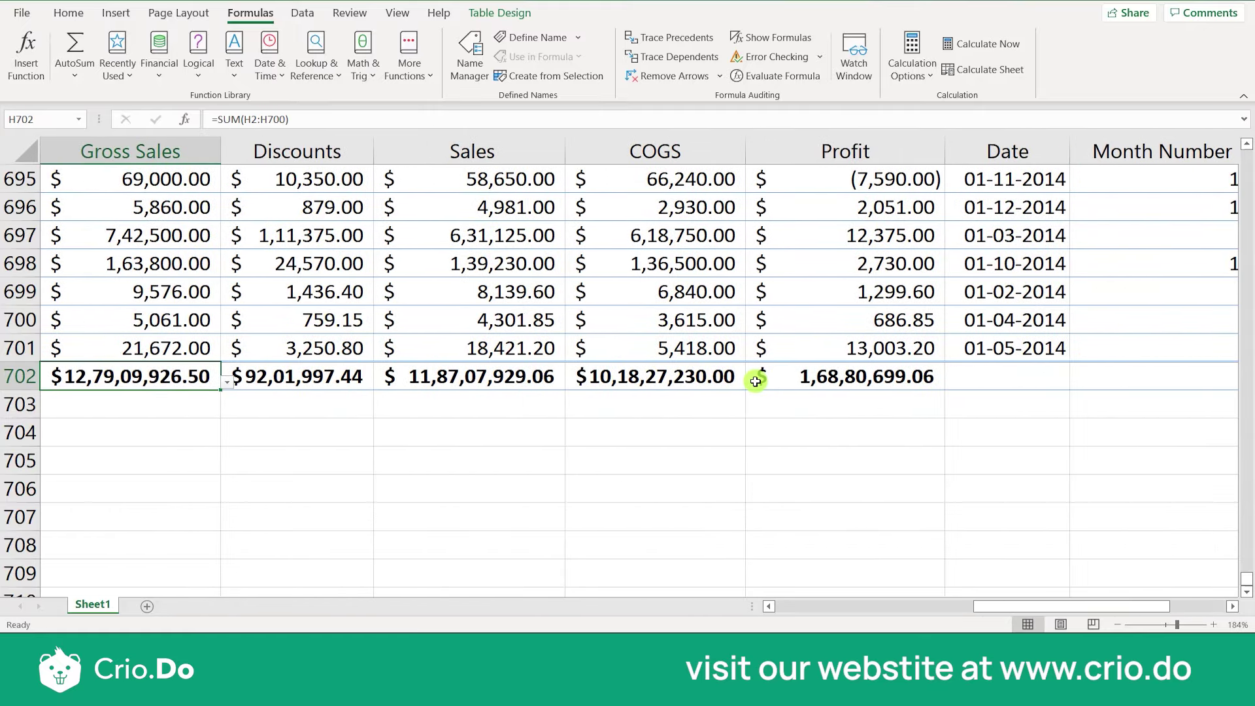
key(Left)
key(Left)
key(Left)
key(Left)
key(Left)
key(Right)
key(Right)
key(Right)
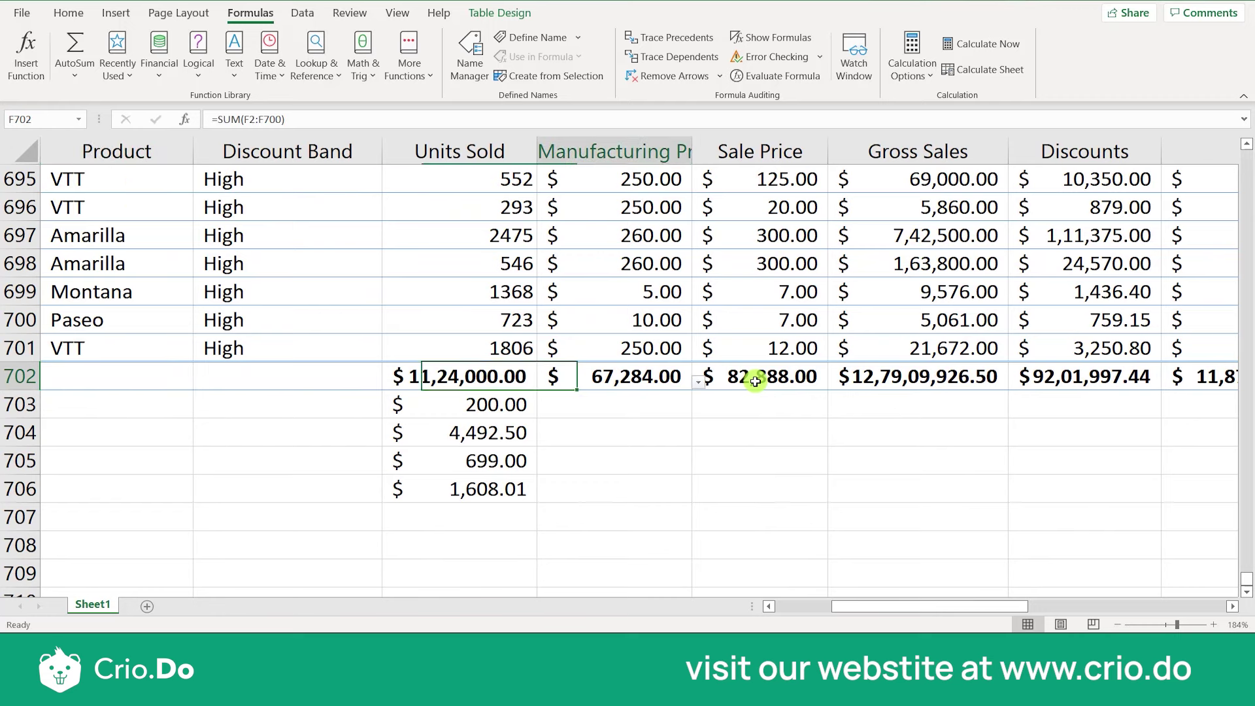
key(Right)
key(Right)
key(Right)
key(Right)
key(Right)
key(Right)
key(Right)
key(Right)
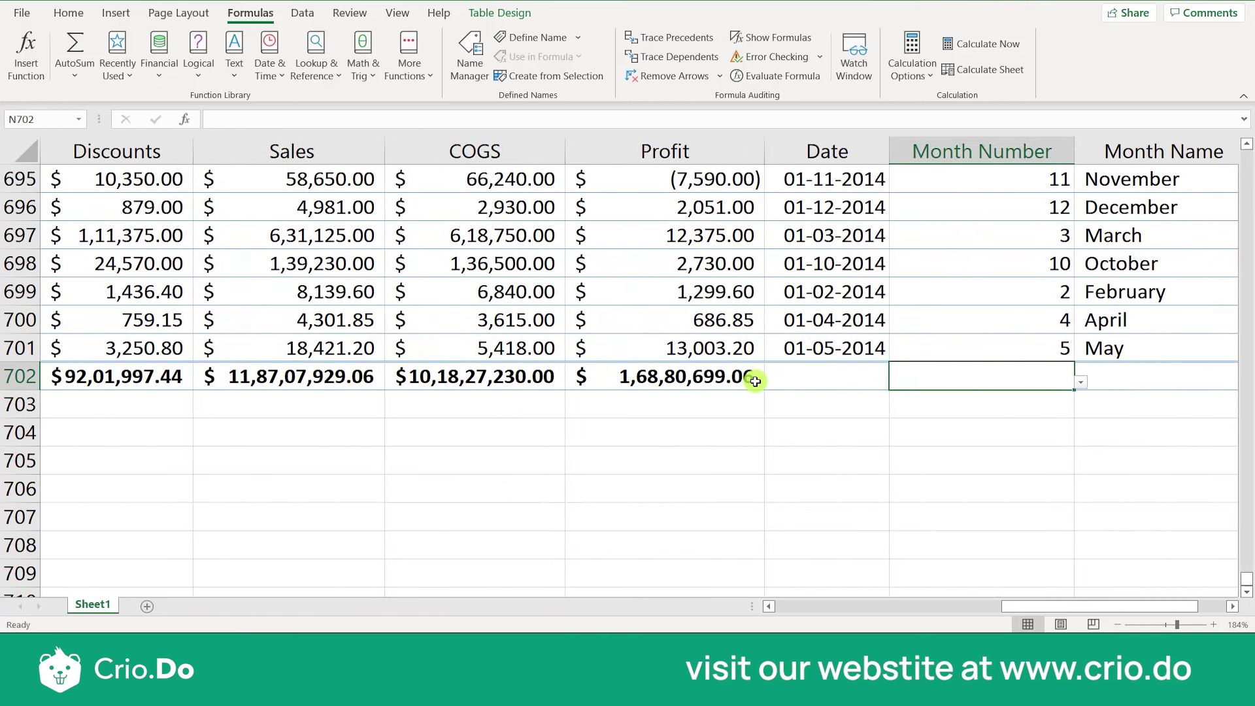
key(Right)
key(Right)
key(Left)
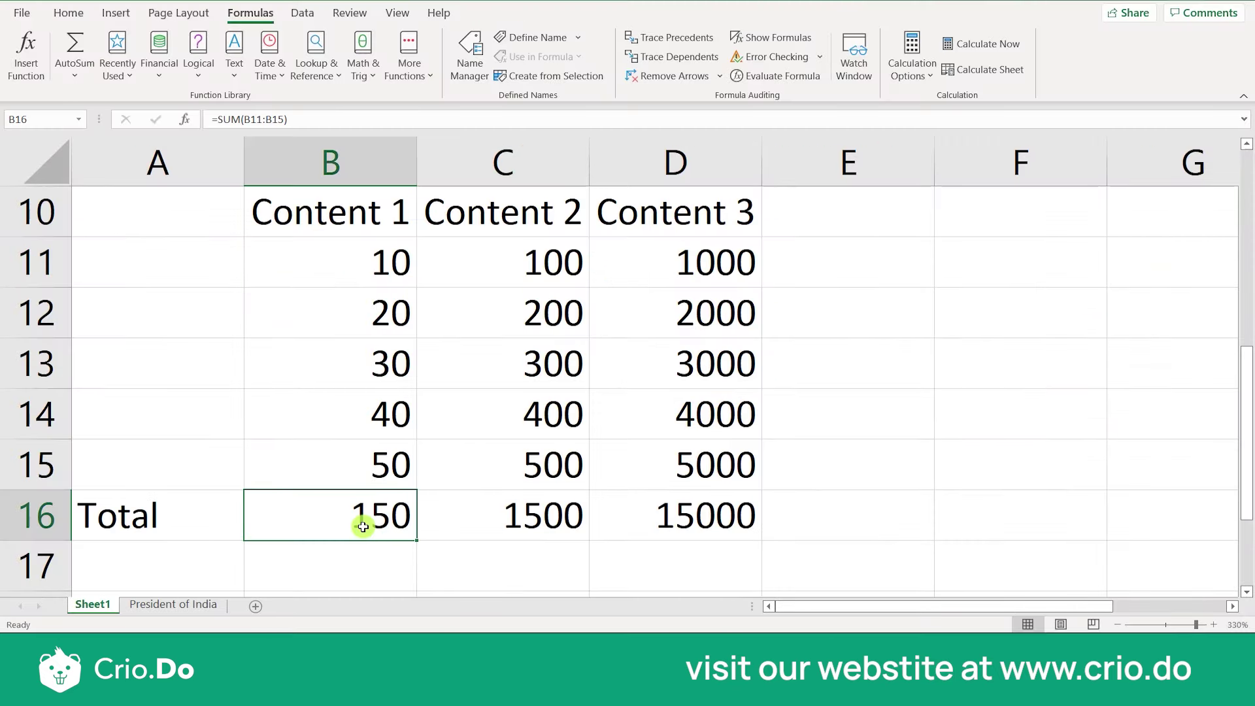
Step: Enter 1 in B23 and 2 in B24 in the empty area below the example totals
scroll(362, 519, down, 4)
click(391, 285)
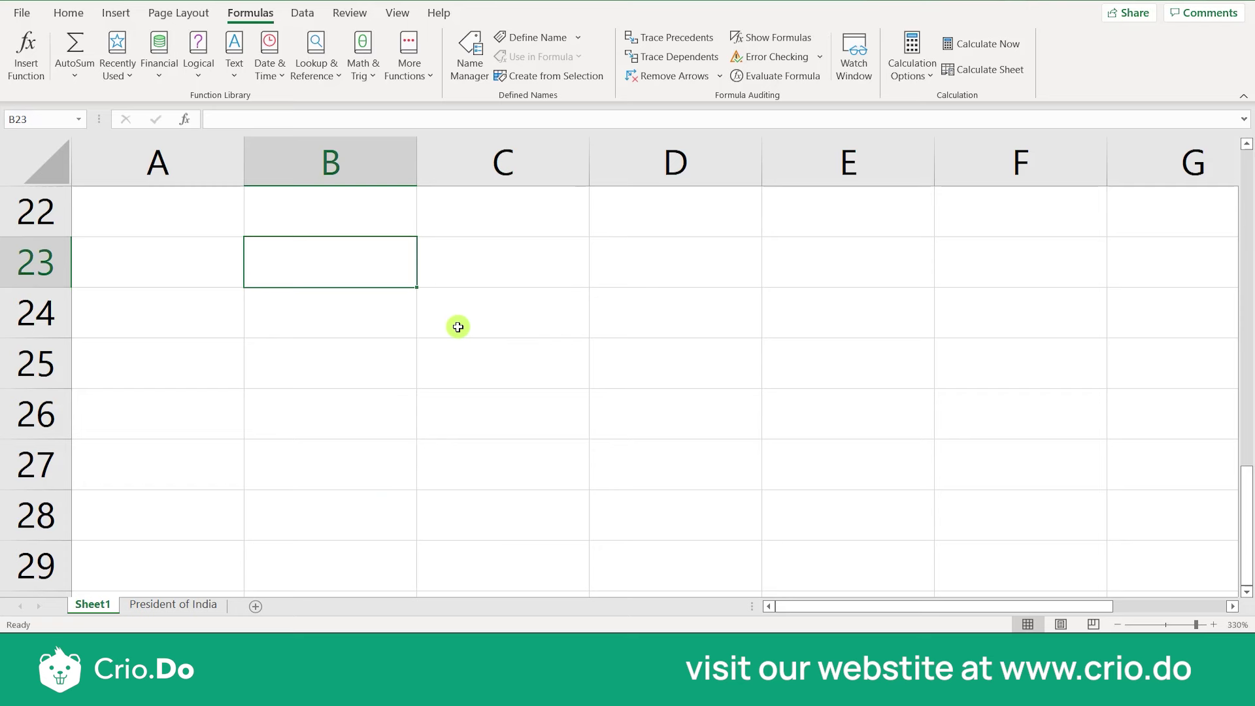
text(1)
key(Return)
text(12)
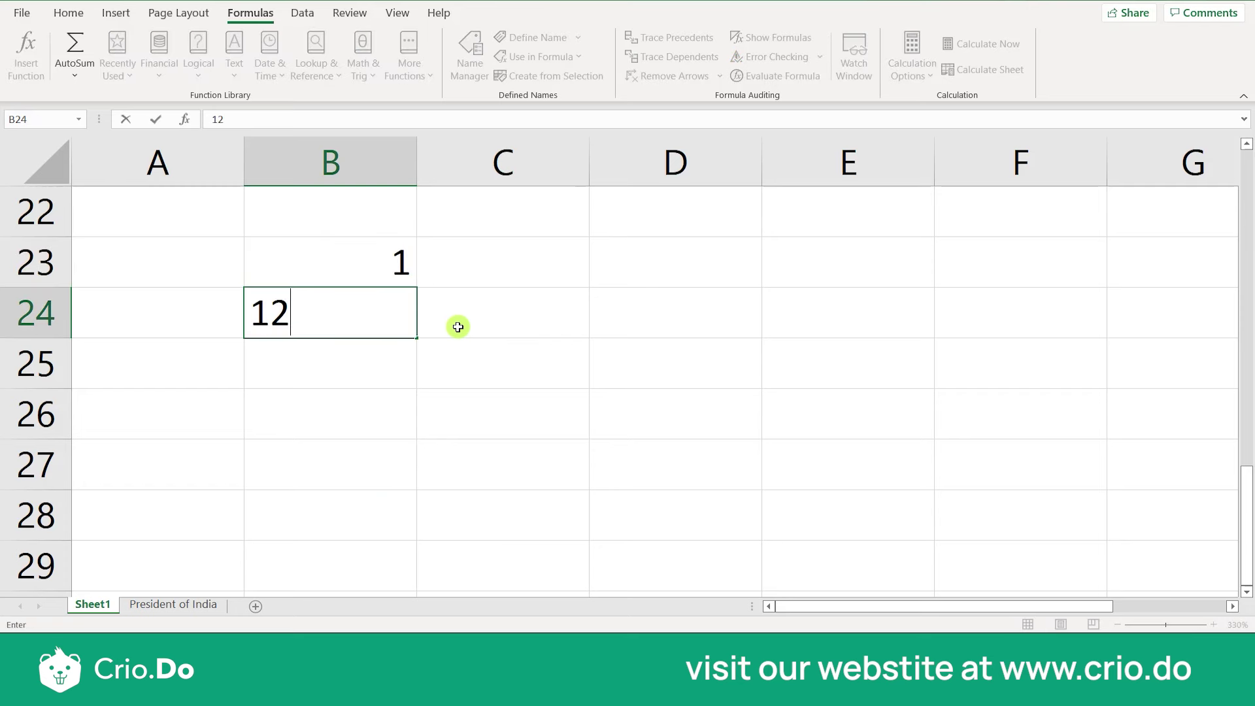
key(Return)
key(Up)
text(2)
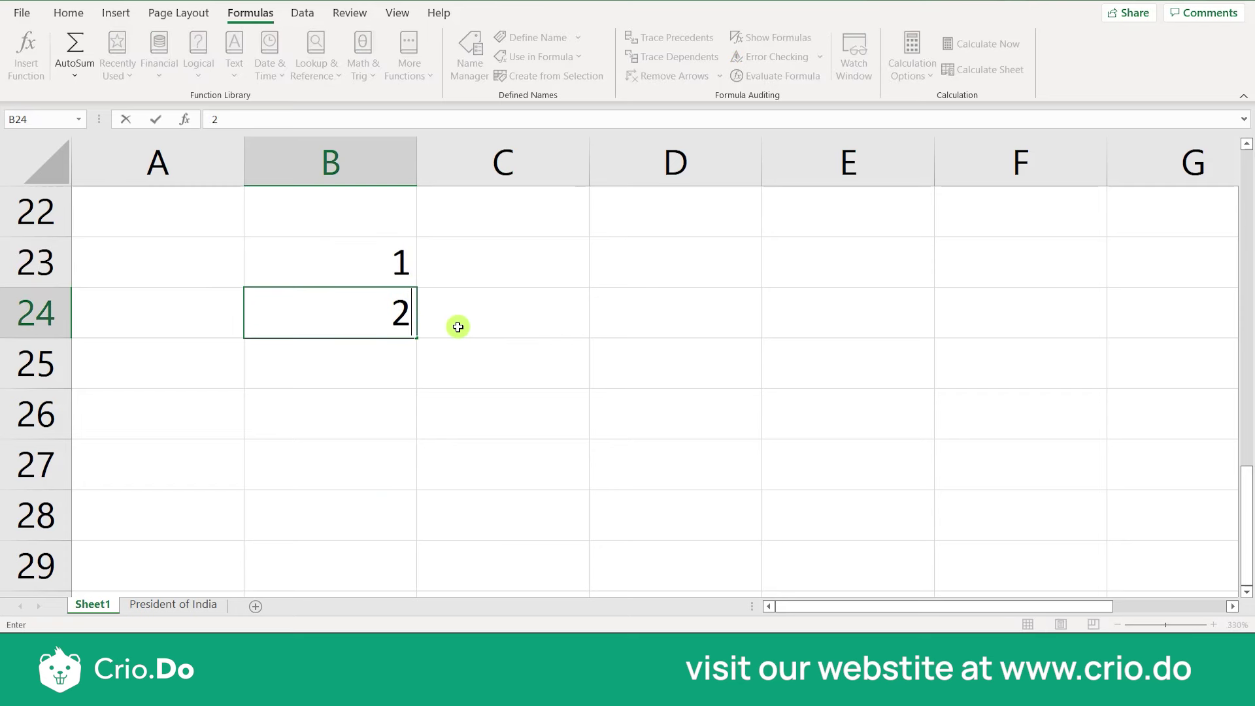
key(Return)
key(Up)
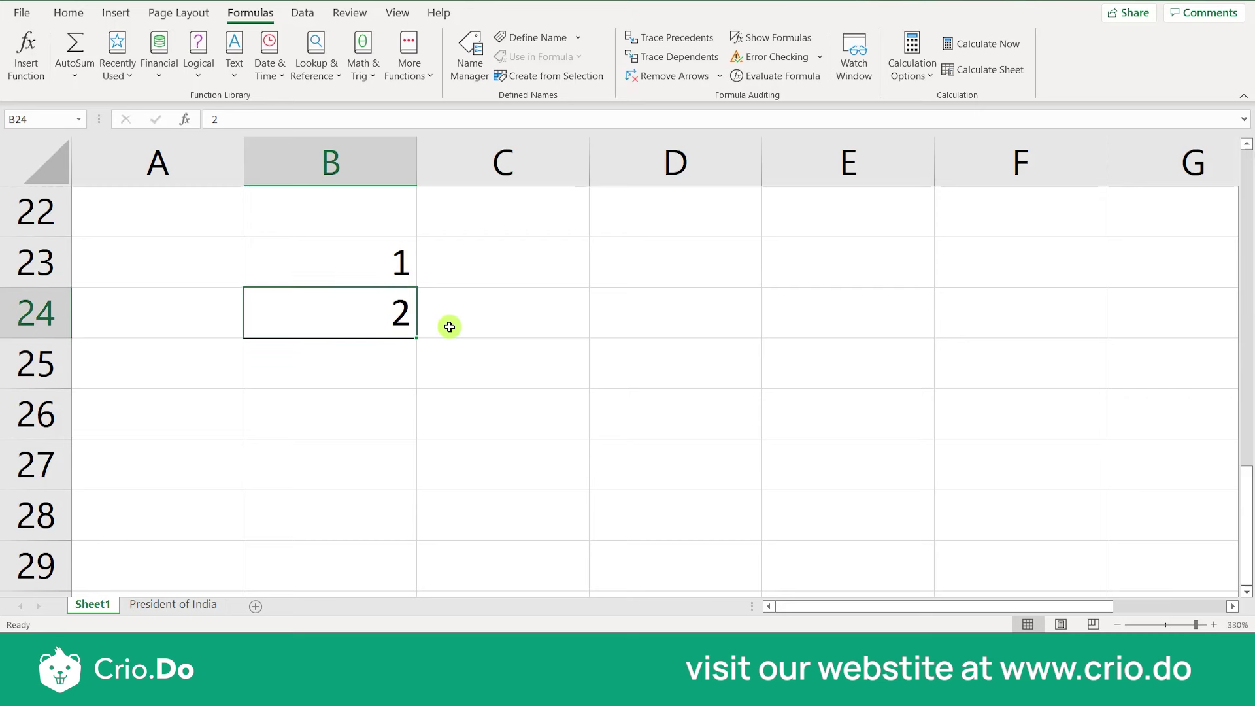
Step: Extend the number series from B23:B24 down to B27 with AutoFill and clear the whole range
drag(347, 265, 370, 331)
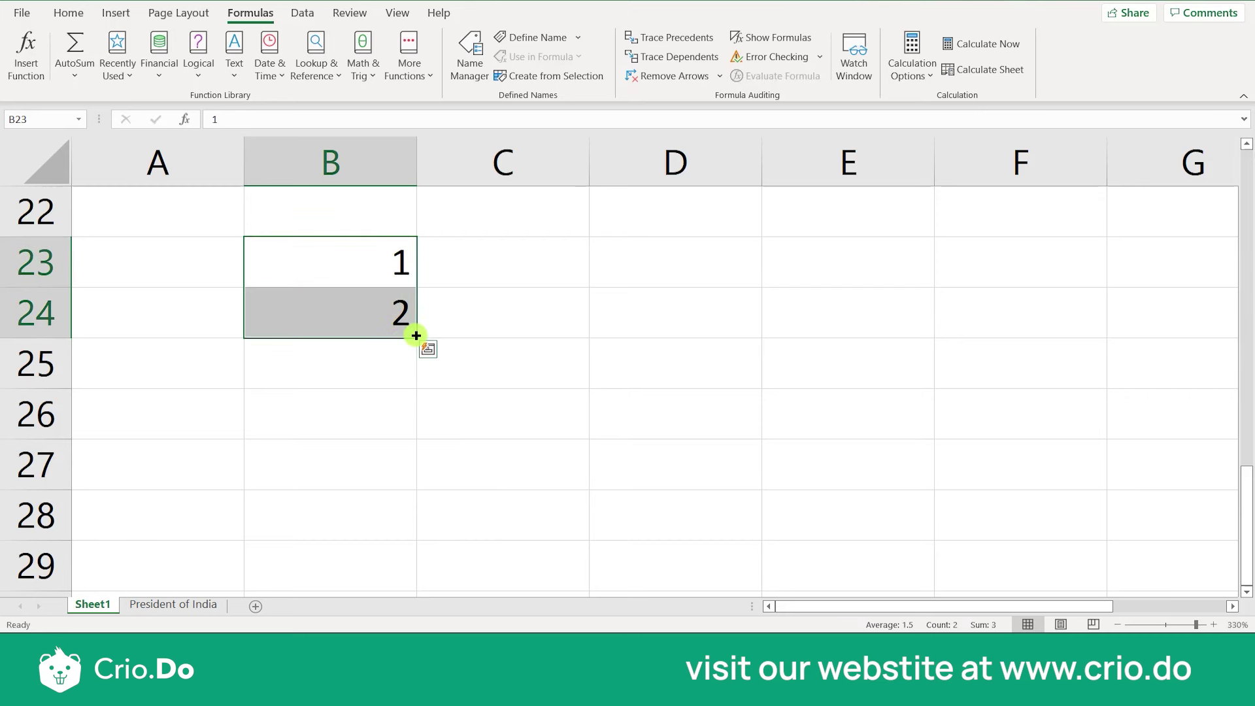
drag(416, 336, 429, 502)
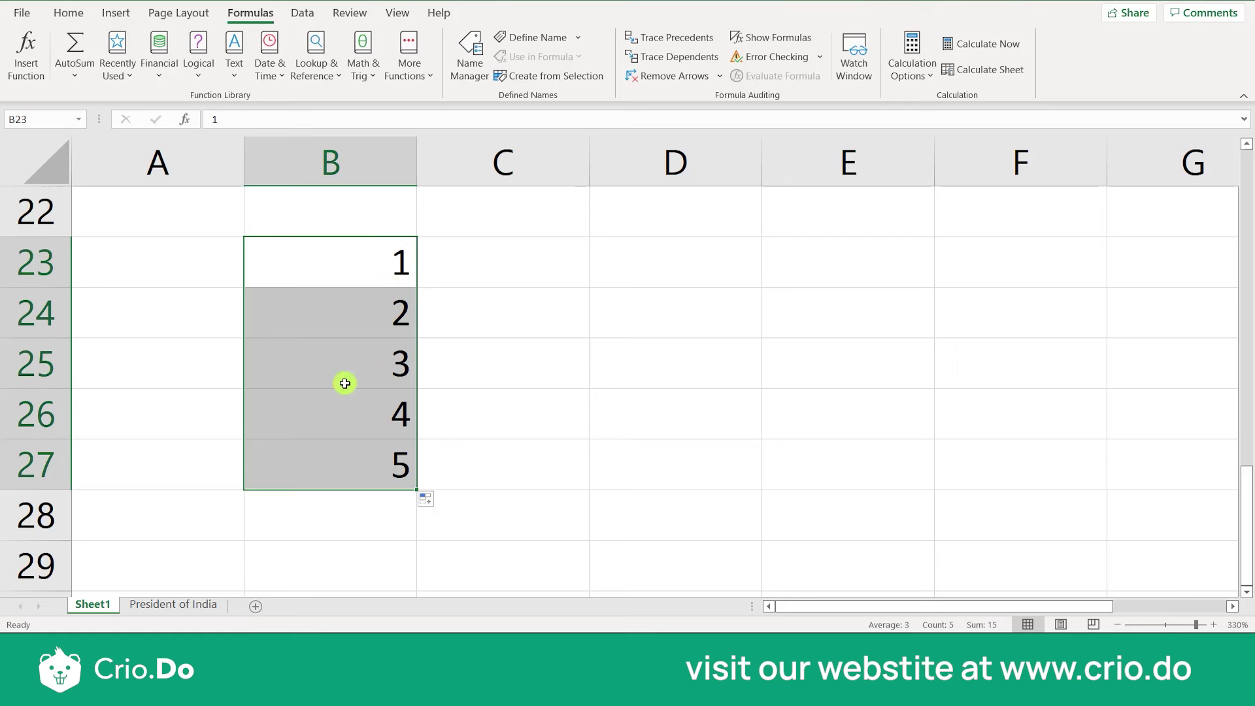
click(409, 335)
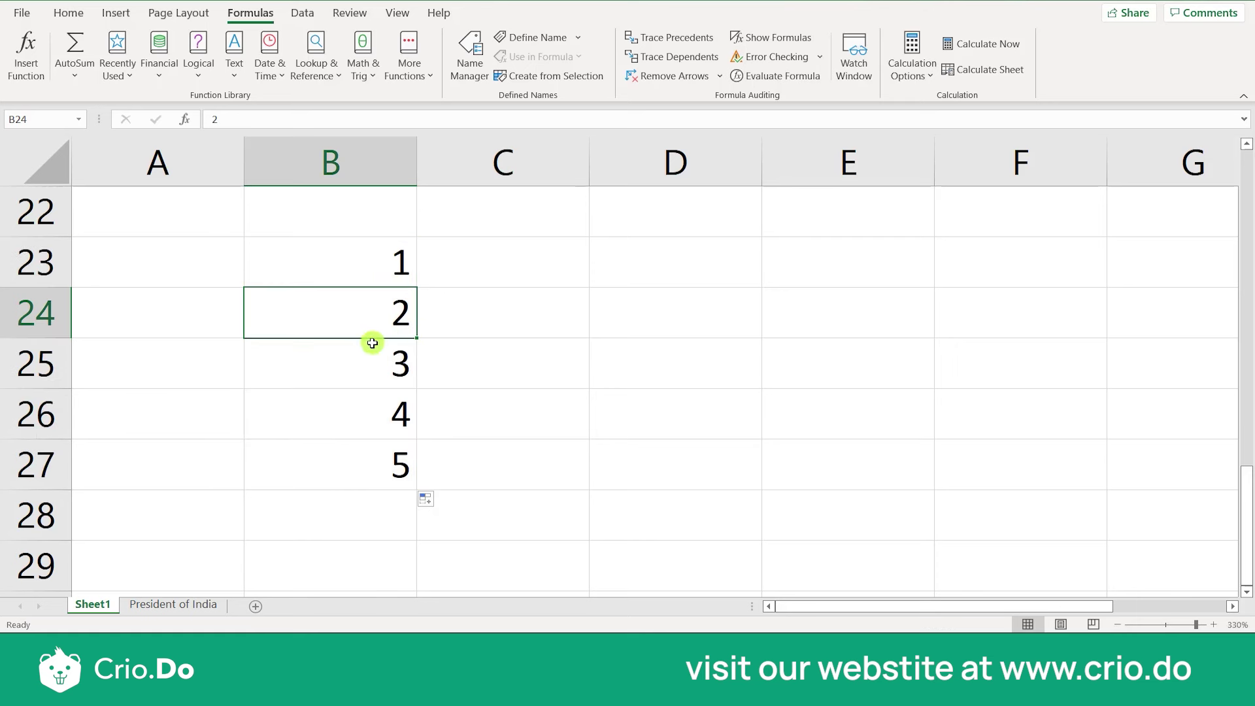
click(387, 272)
click(383, 315)
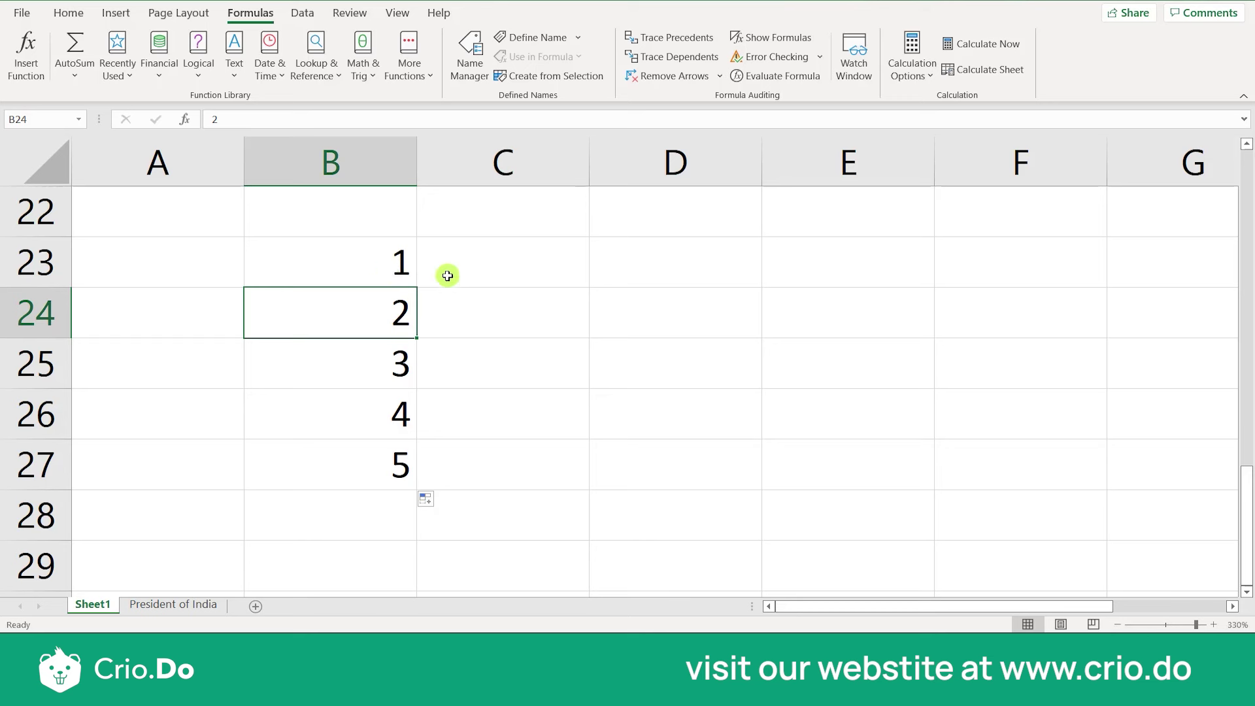
drag(389, 275, 399, 470)
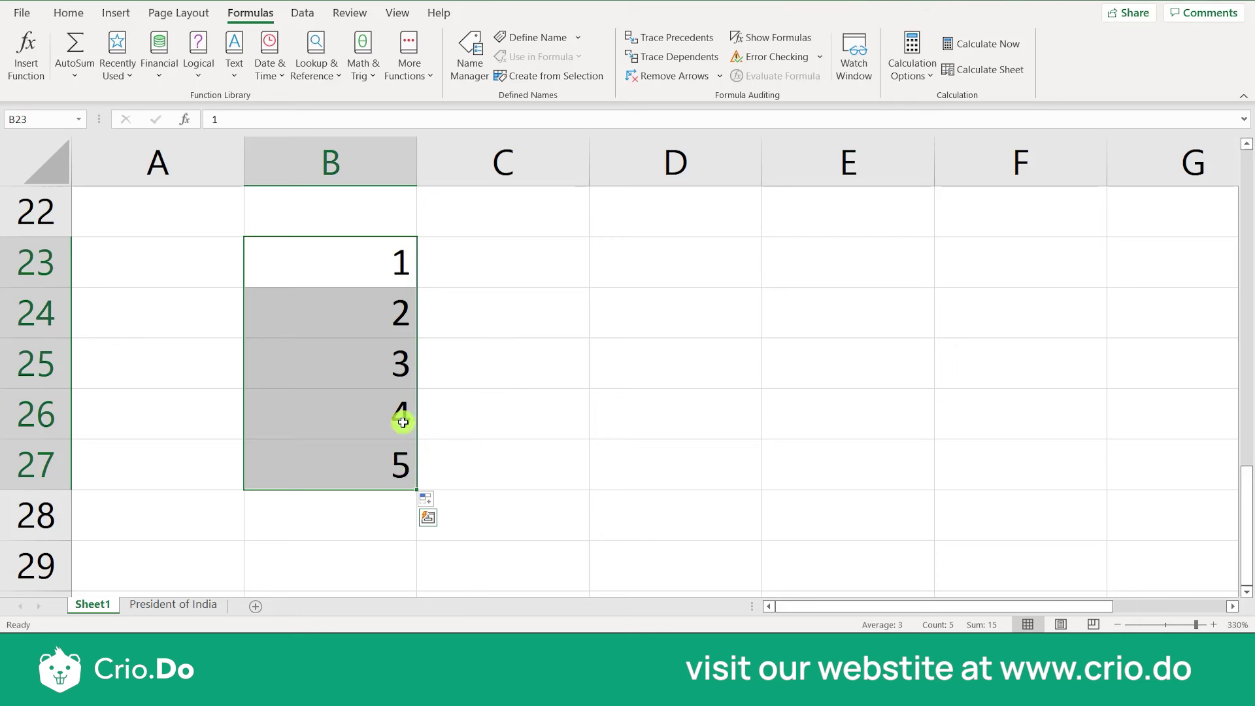
key(Delete)
Step: Enter 10 in B23 and copy it down the column to B27 with the fill handle
click(370, 263)
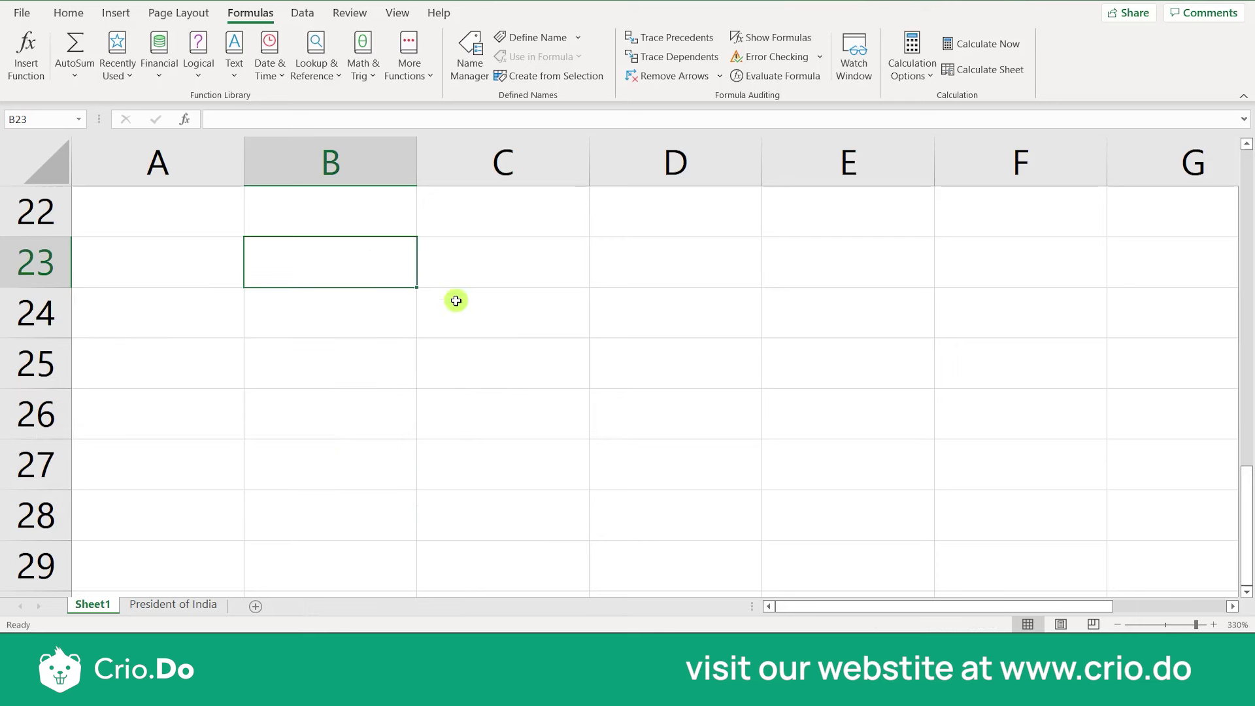
text(1)
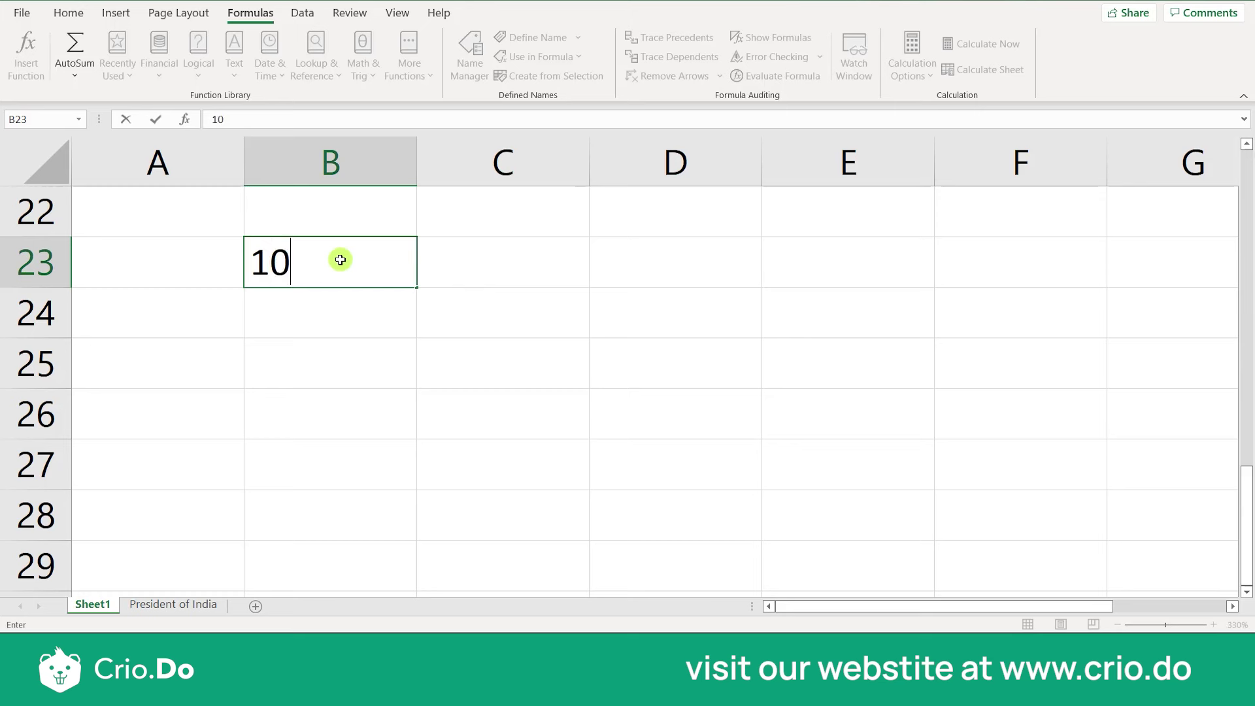
text(0)
click(371, 351)
click(359, 278)
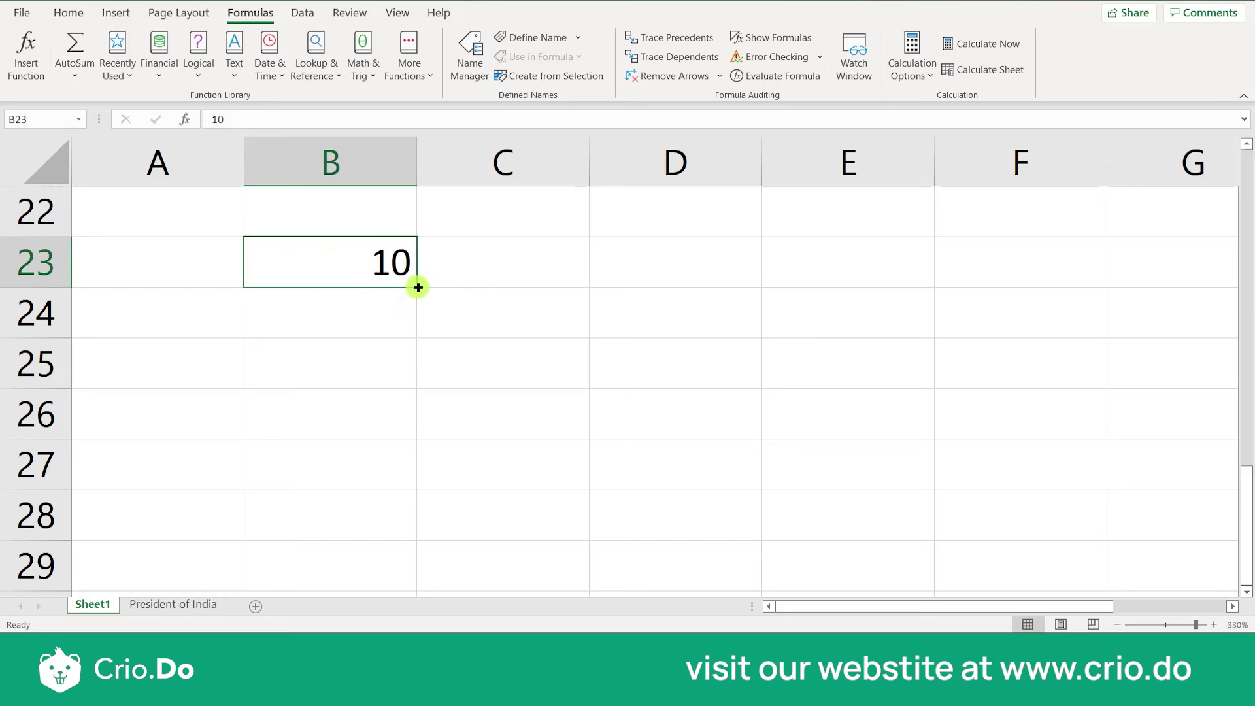
drag(418, 287, 420, 487)
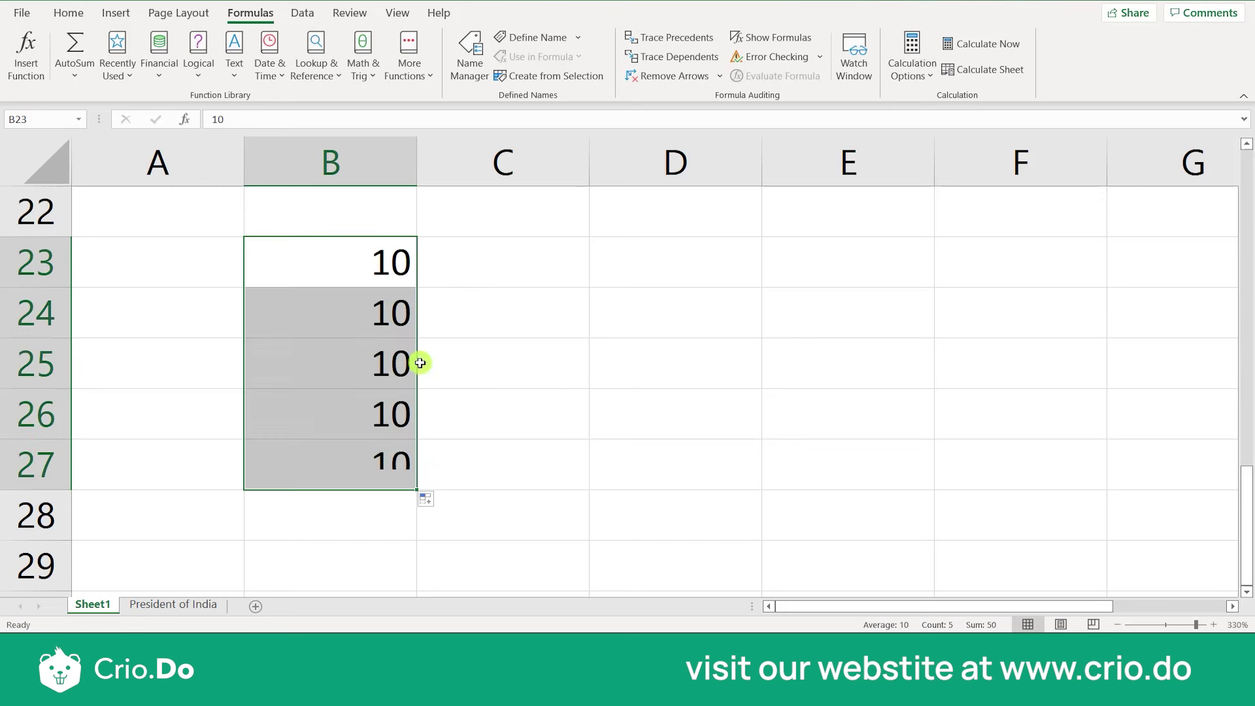
click(434, 437)
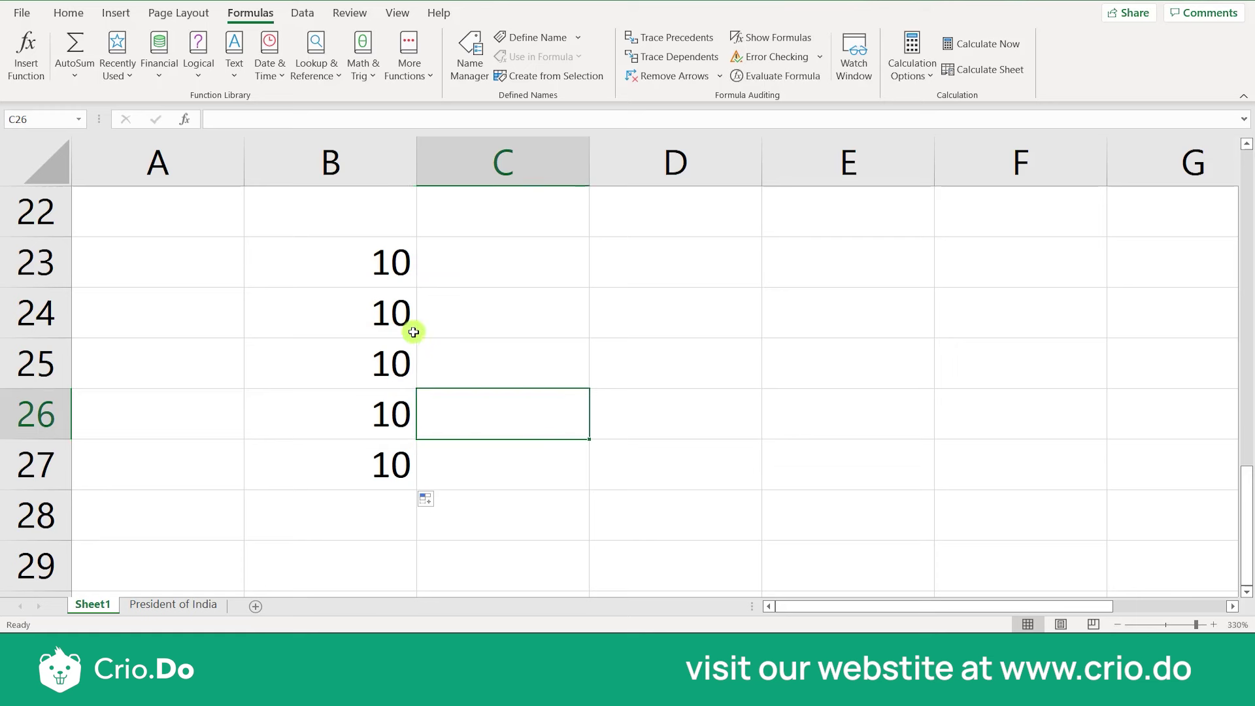
Step: Copy the 10 in B23 across row 23 to D23 with the fill handle
click(405, 277)
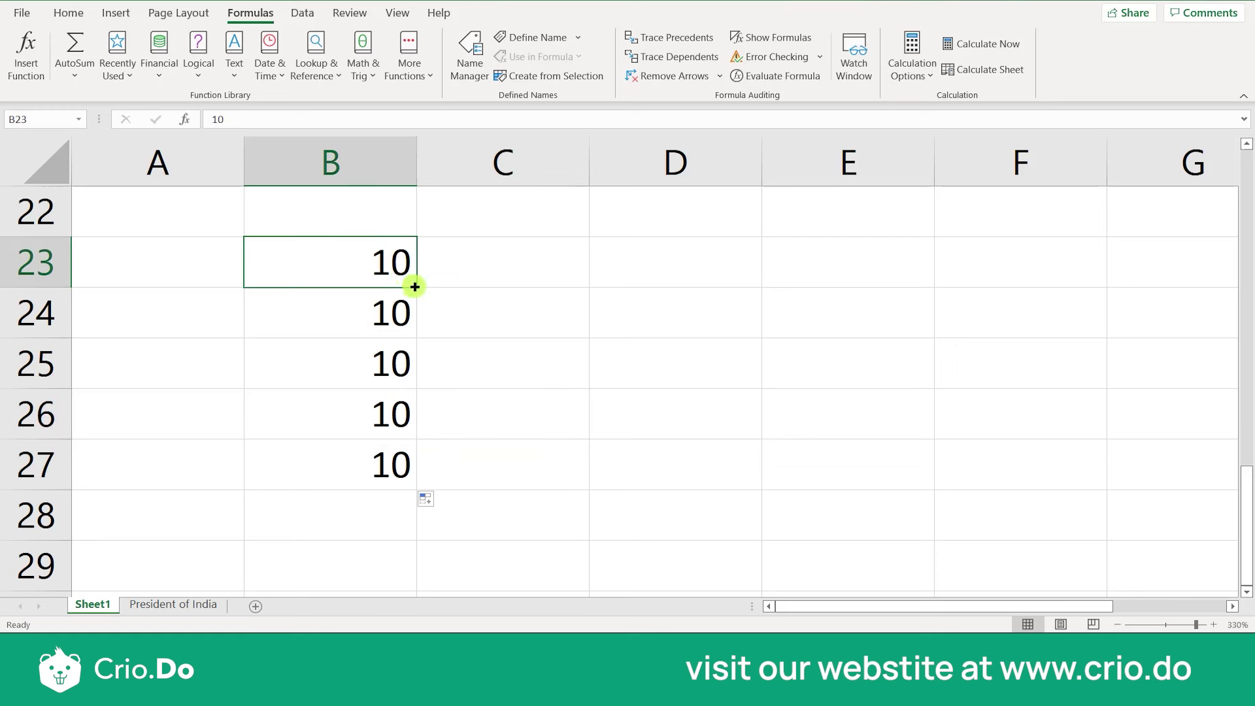
drag(415, 287, 771, 283)
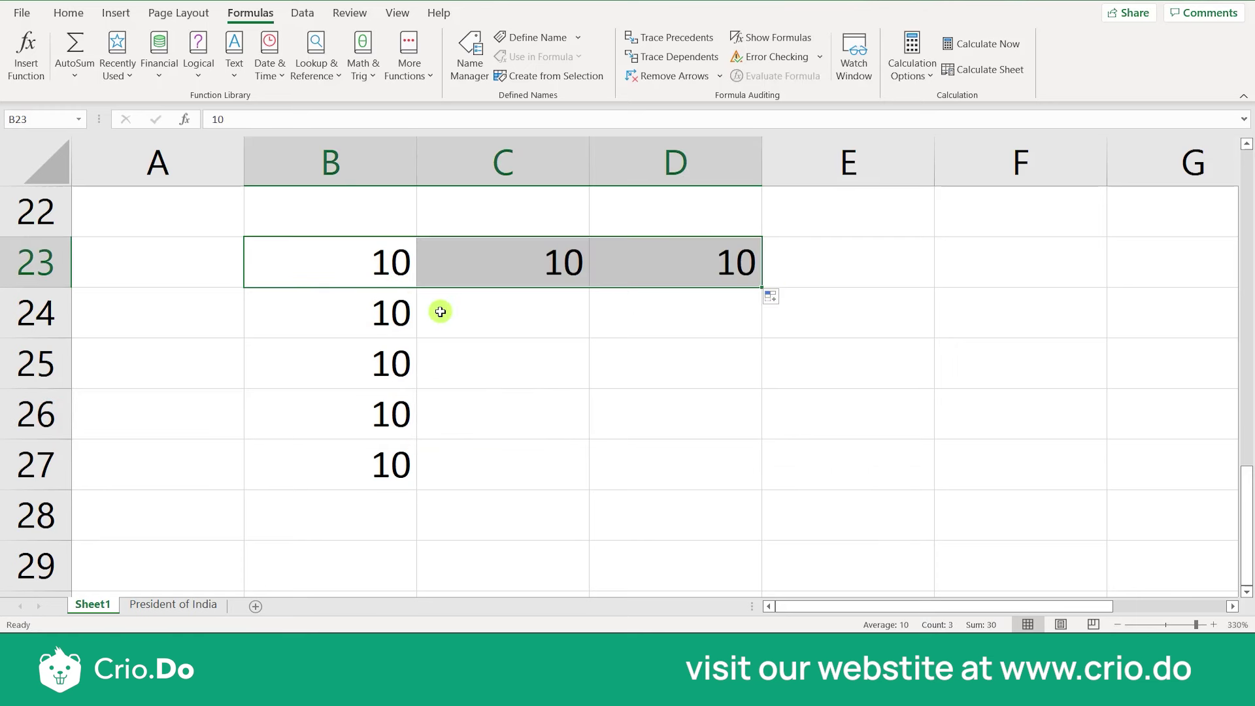
click(508, 387)
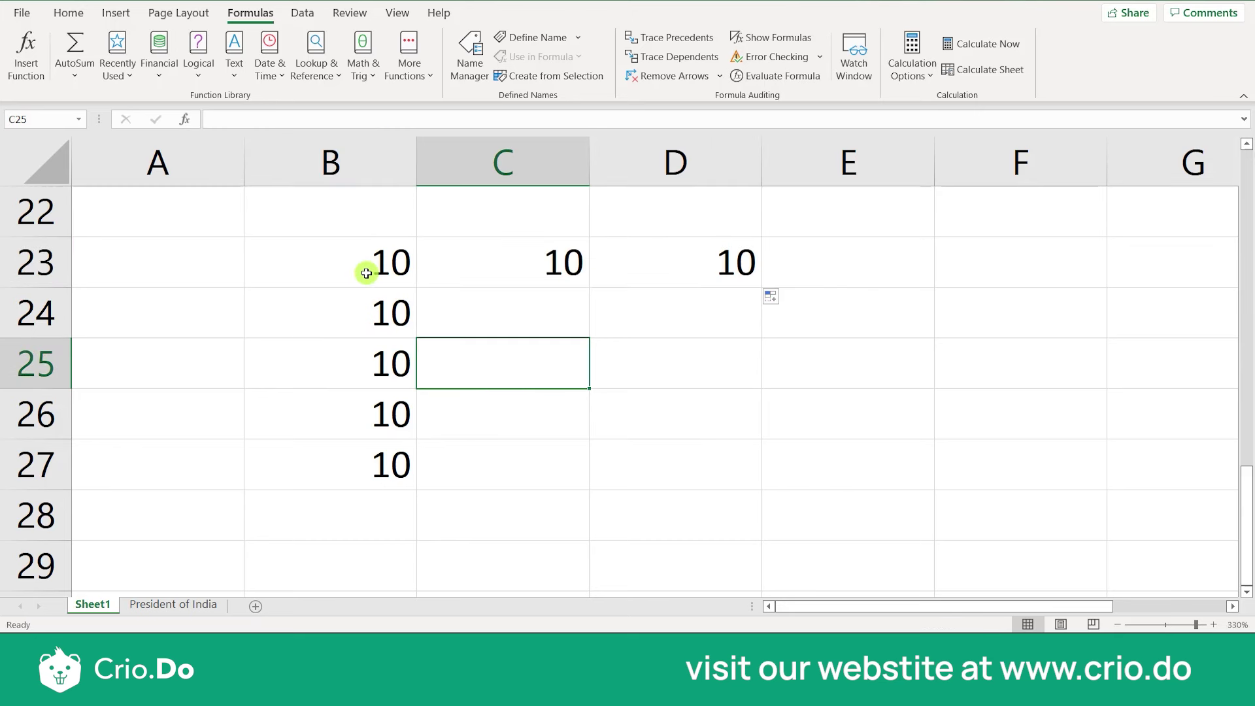
Step: Clear the contents of B23:D27
drag(350, 264, 700, 461)
key(Delete)
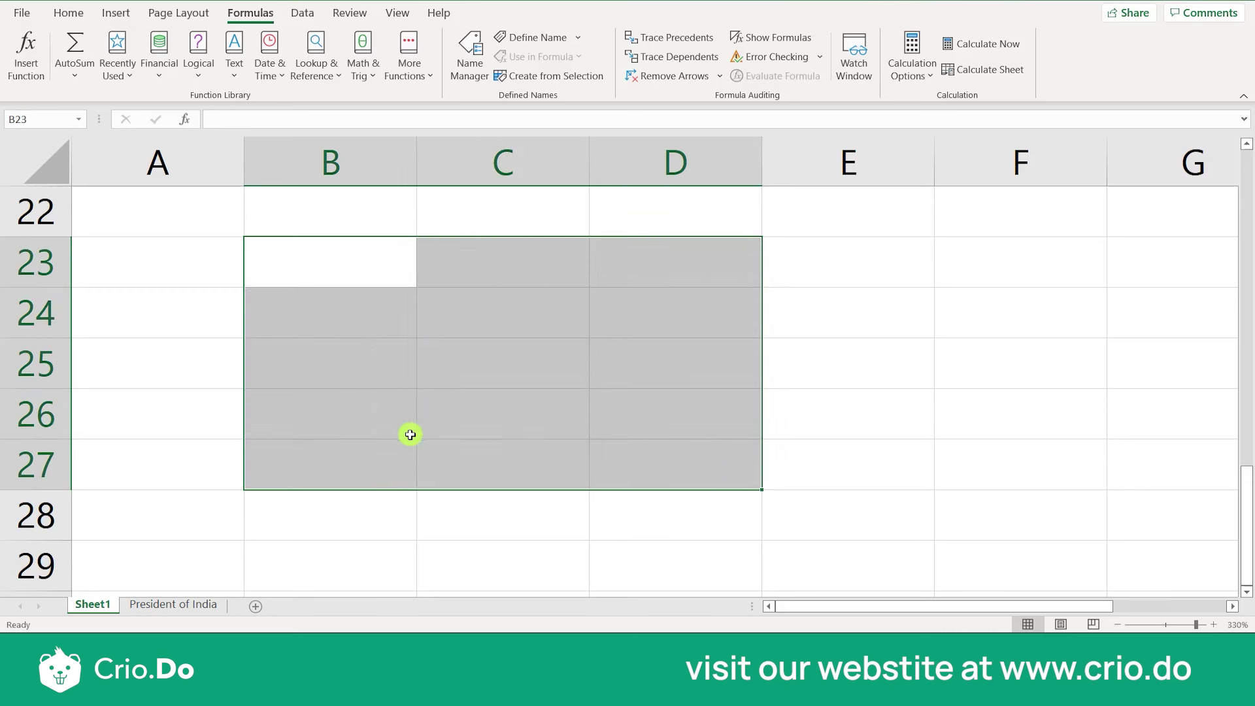
click(432, 342)
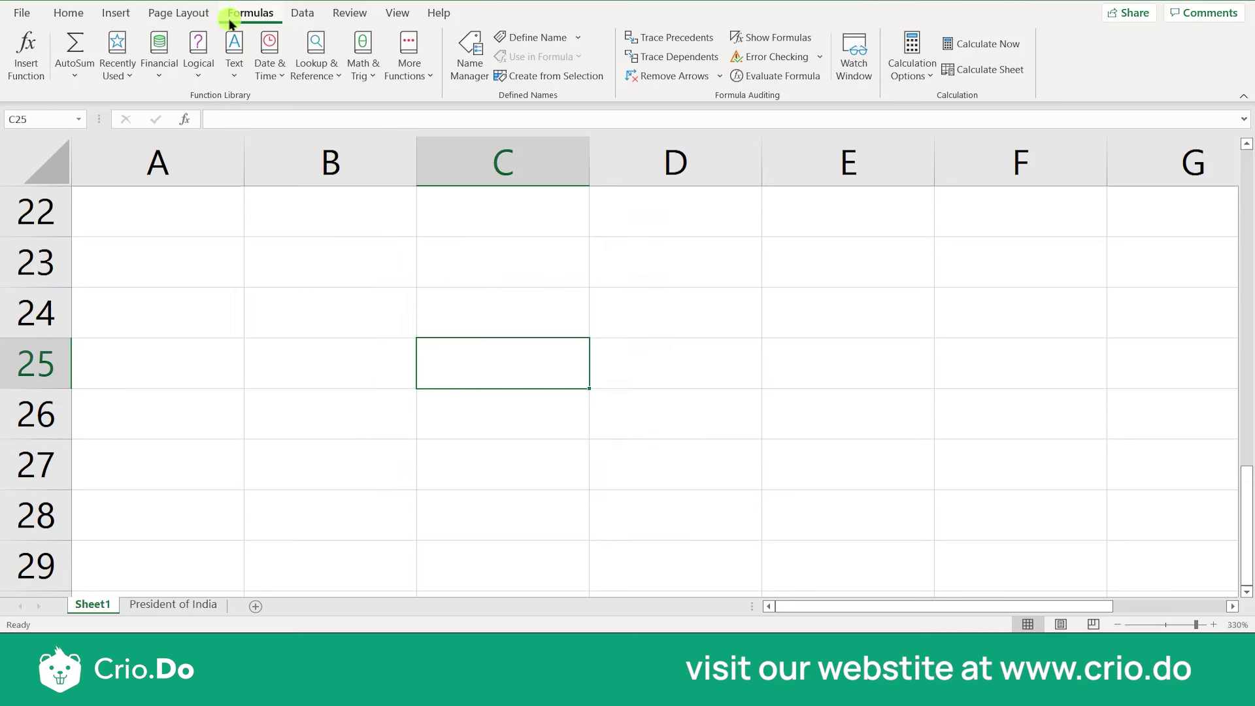
Step: Look over the AutoSum choices and the available Fill commands
click(69, 14)
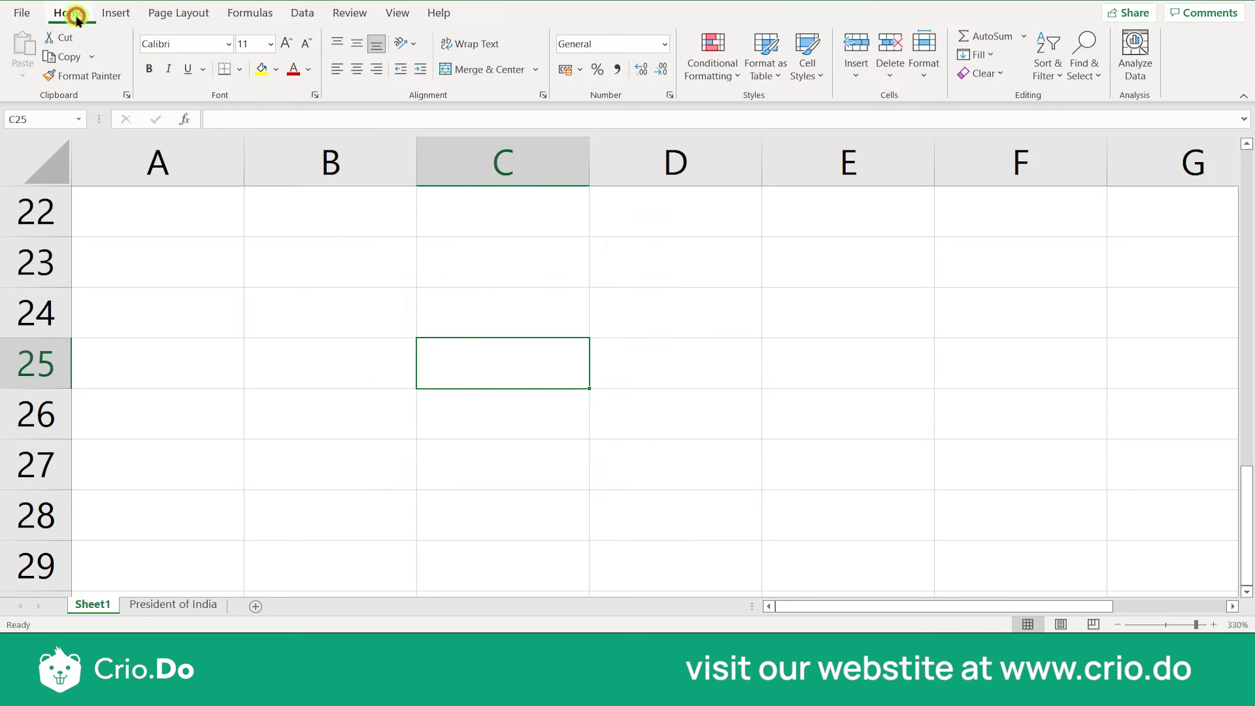
click(1022, 41)
click(888, 231)
click(994, 57)
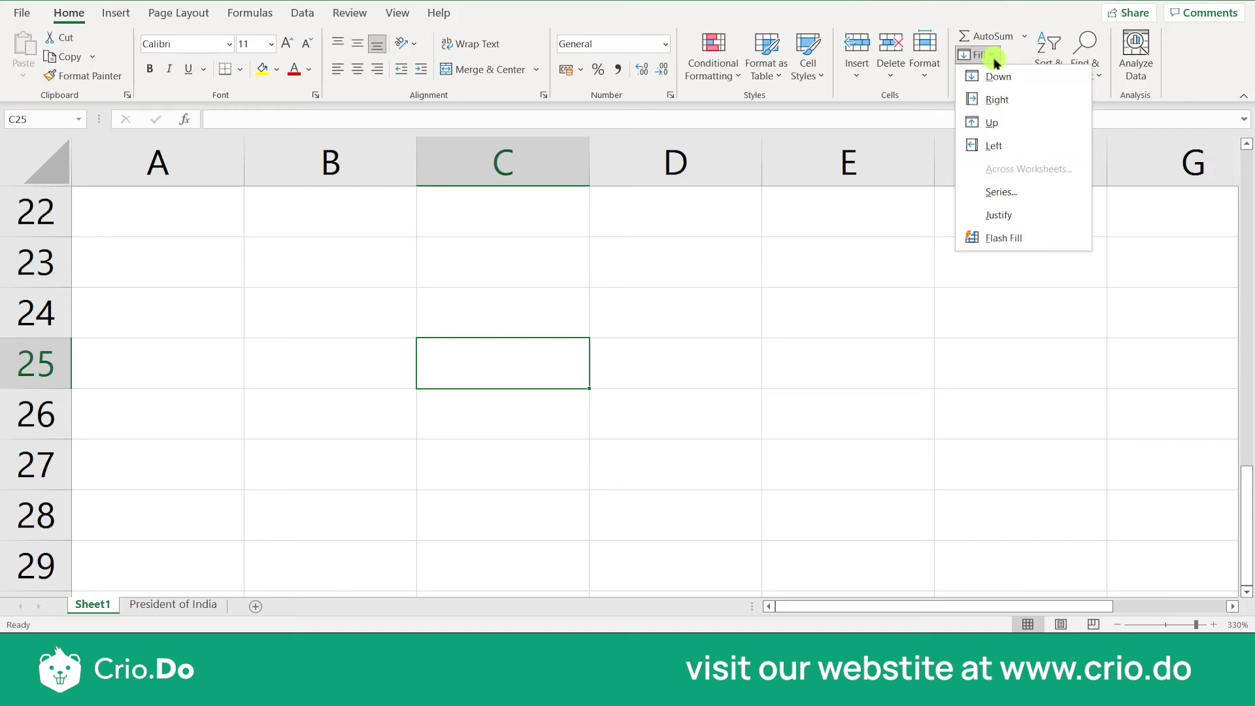
click(693, 420)
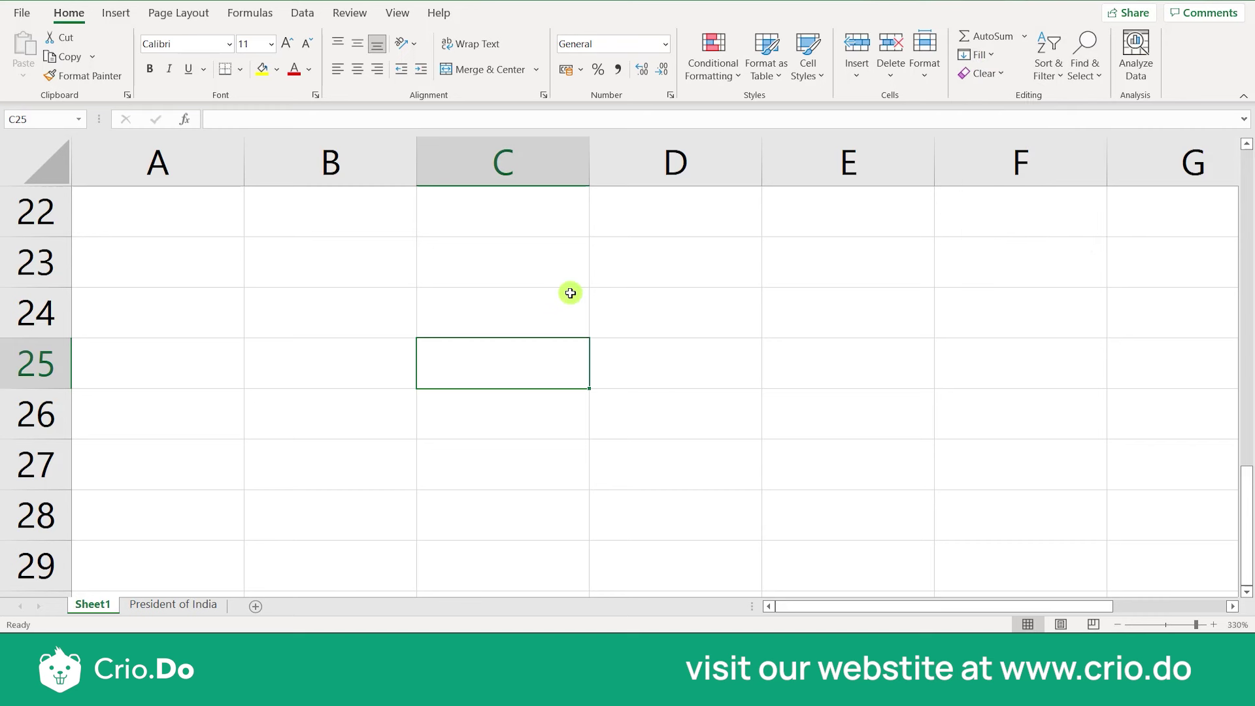
Step: Enter 10 in C23 and 20 in C24
click(482, 266)
text(10)
key(Return)
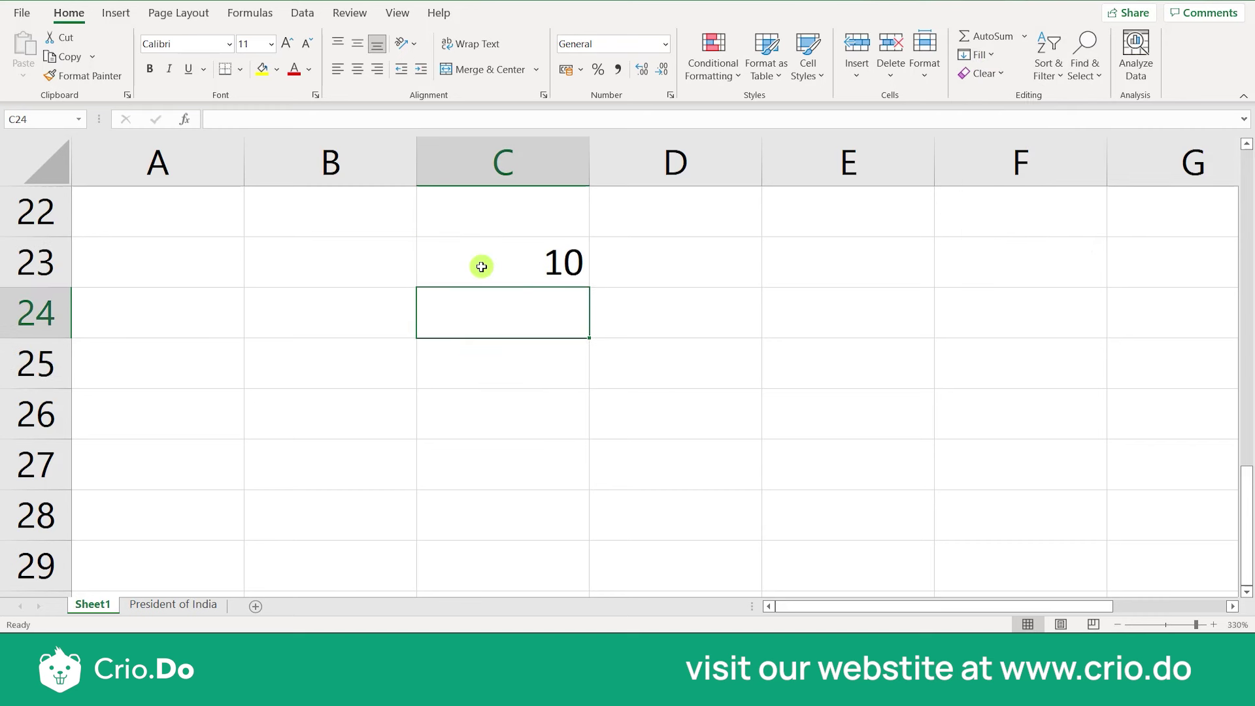
text(20)
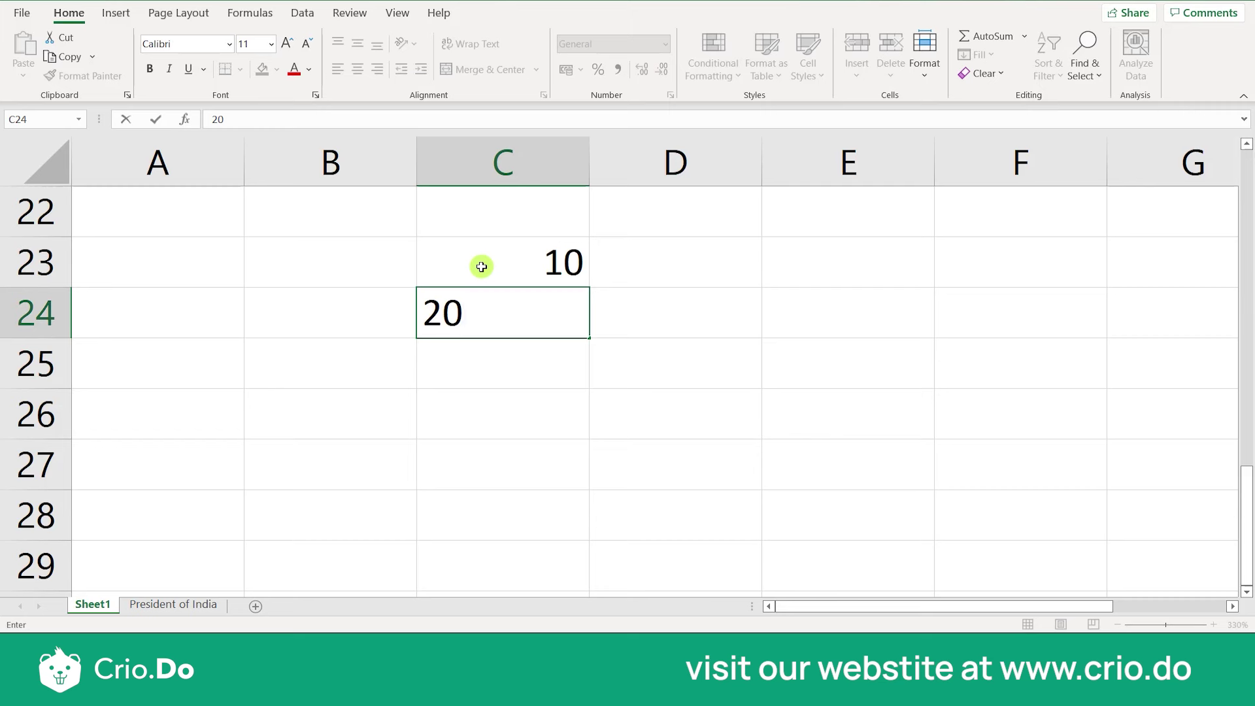
key(Return)
key(Up)
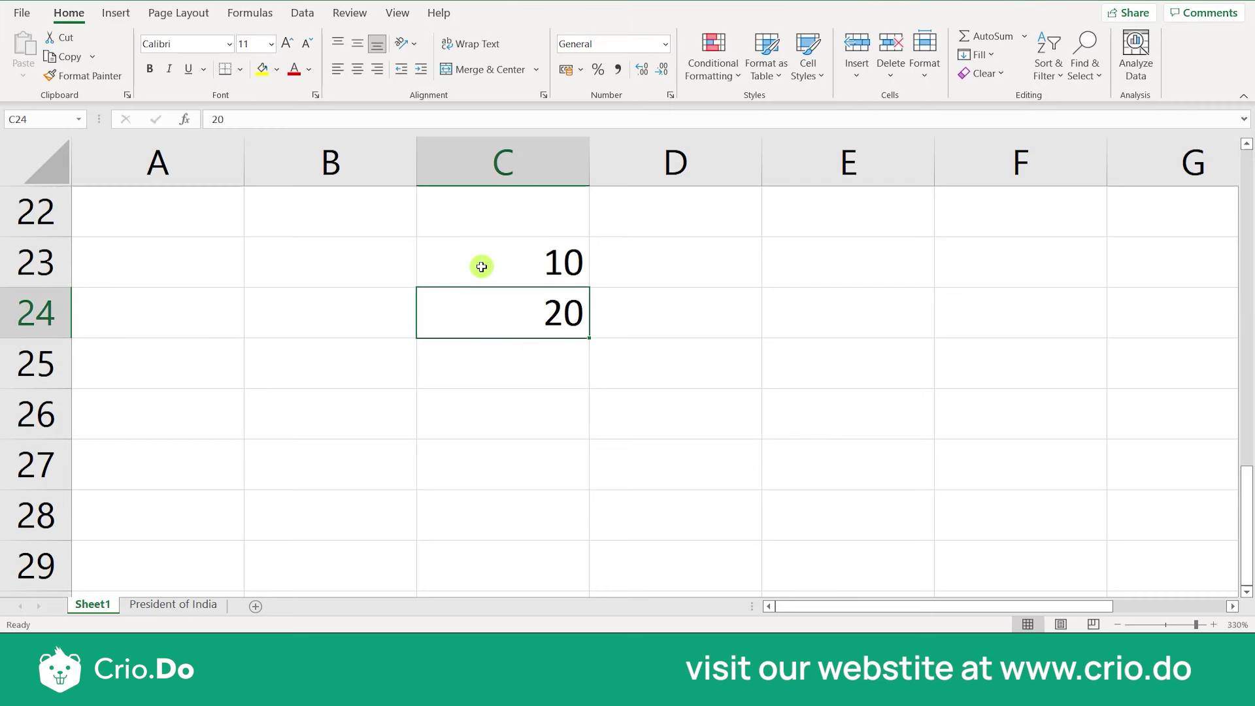
Step: Clear the 20 from C24, keeping the value in C23, and leave C24 selected
click(553, 278)
click(533, 313)
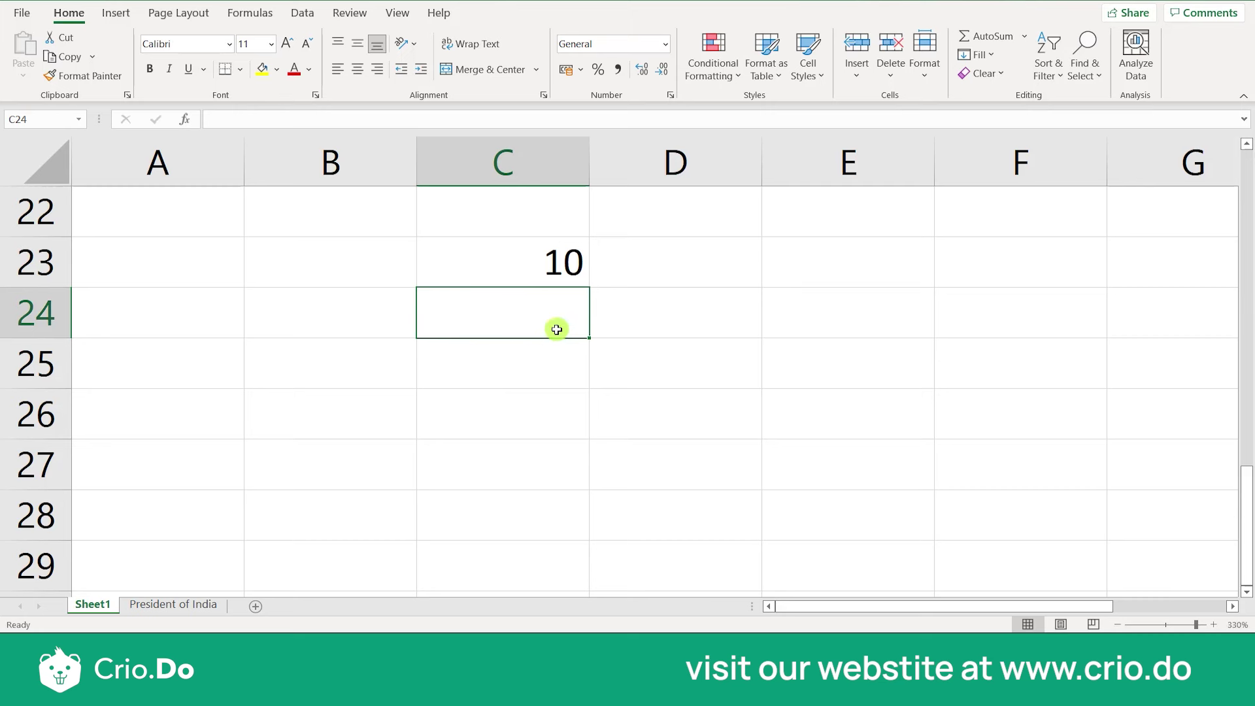
click(507, 267)
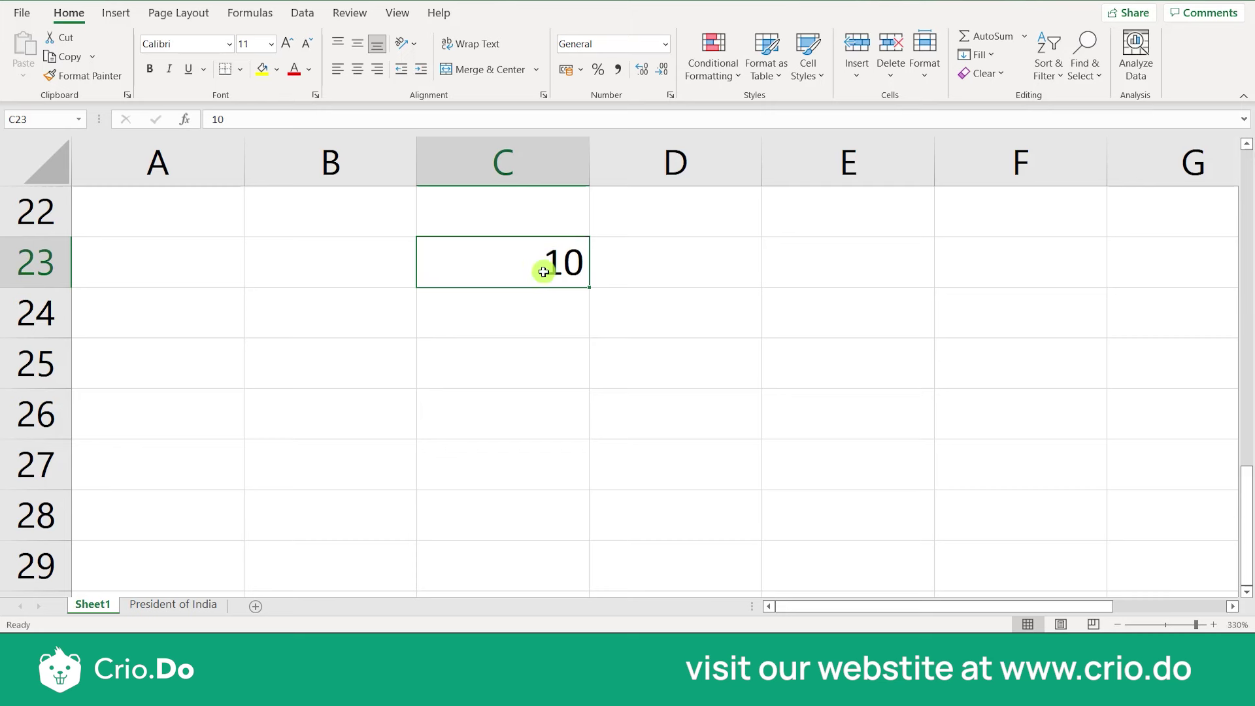
click(515, 314)
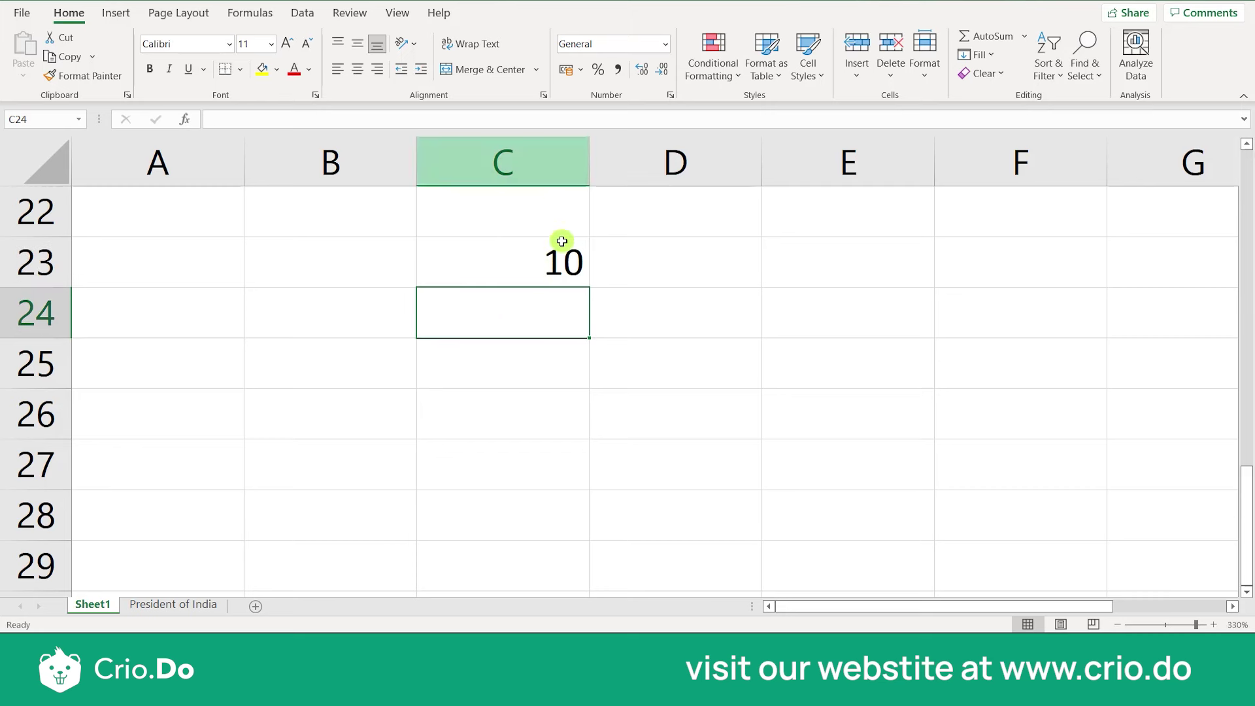
Step: Try Fill Up on C24, and use Fill Down to copy the value of C23 into it
click(991, 60)
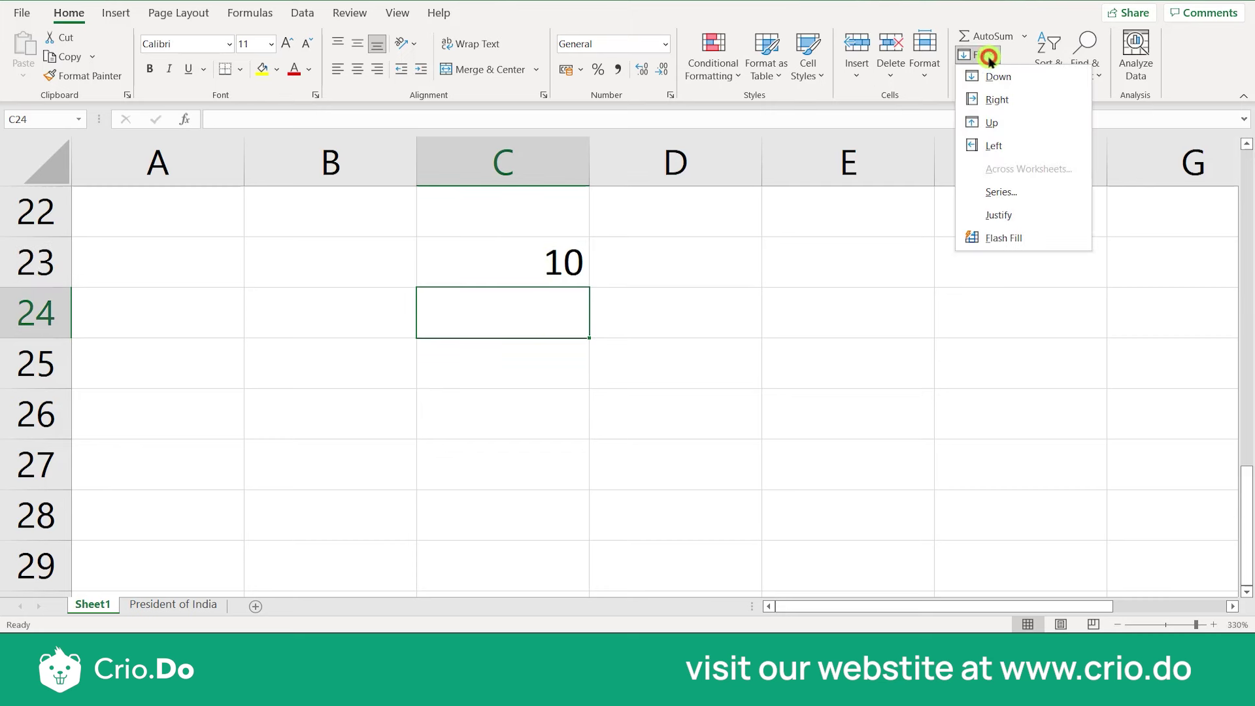
click(1006, 124)
click(984, 54)
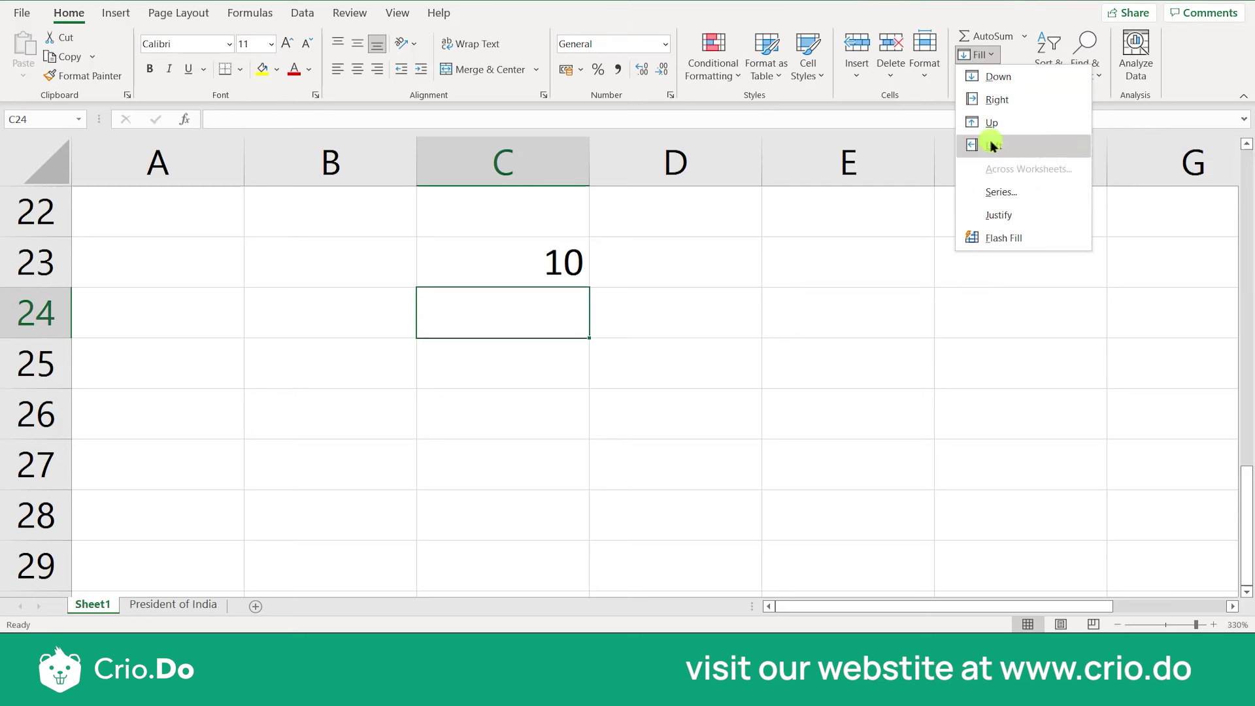
click(1013, 76)
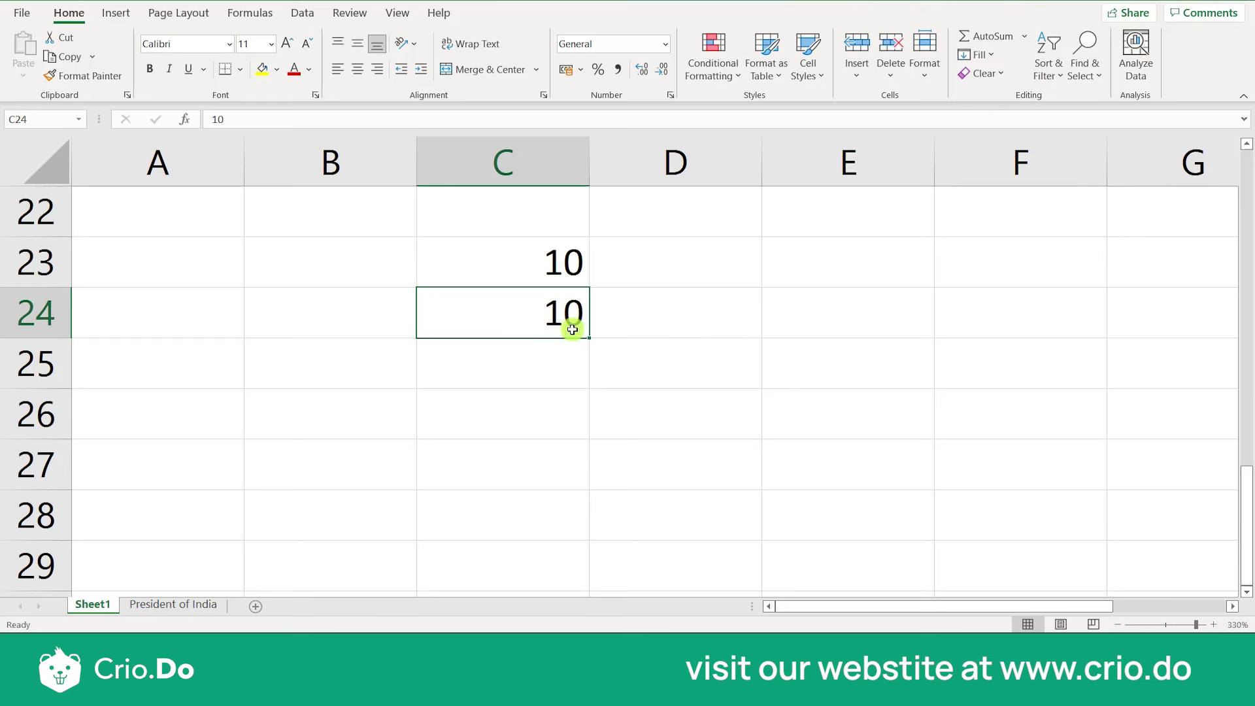
Step: Use Fill Right to copy the value of C23 into D23
click(667, 261)
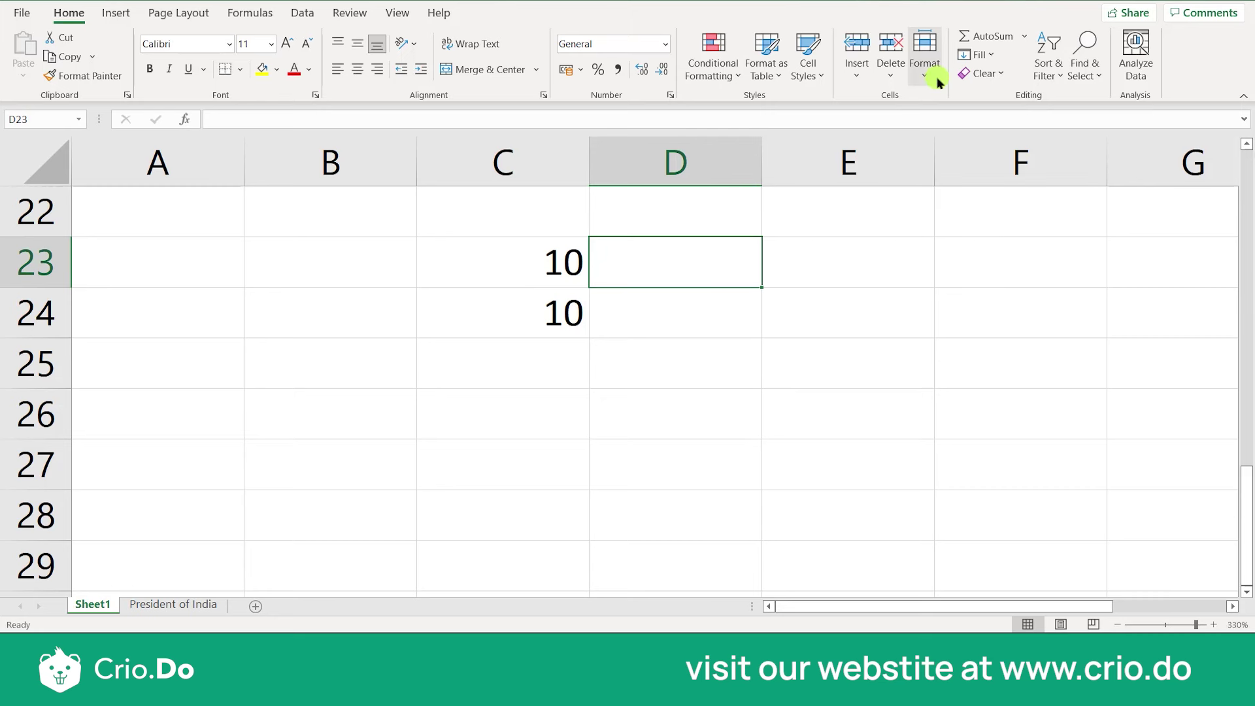
click(977, 55)
click(1003, 98)
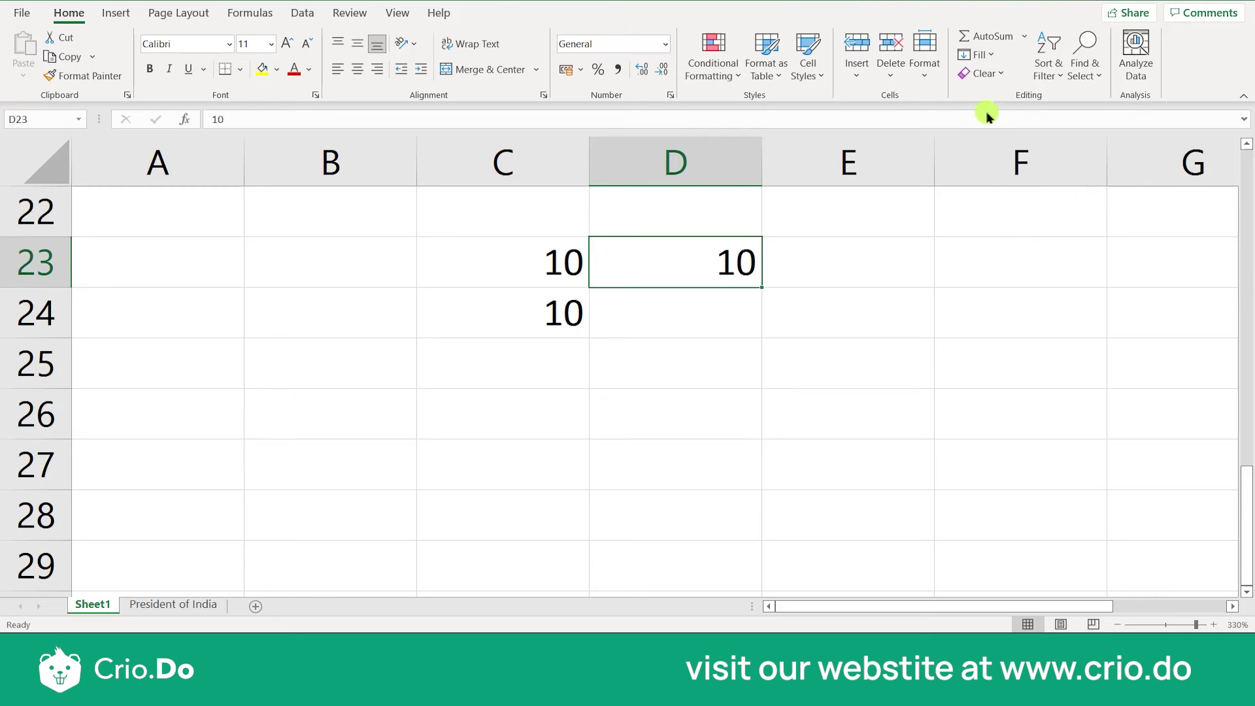
Step: Use Fill Left to copy the value of C23 into B23
click(340, 285)
click(997, 55)
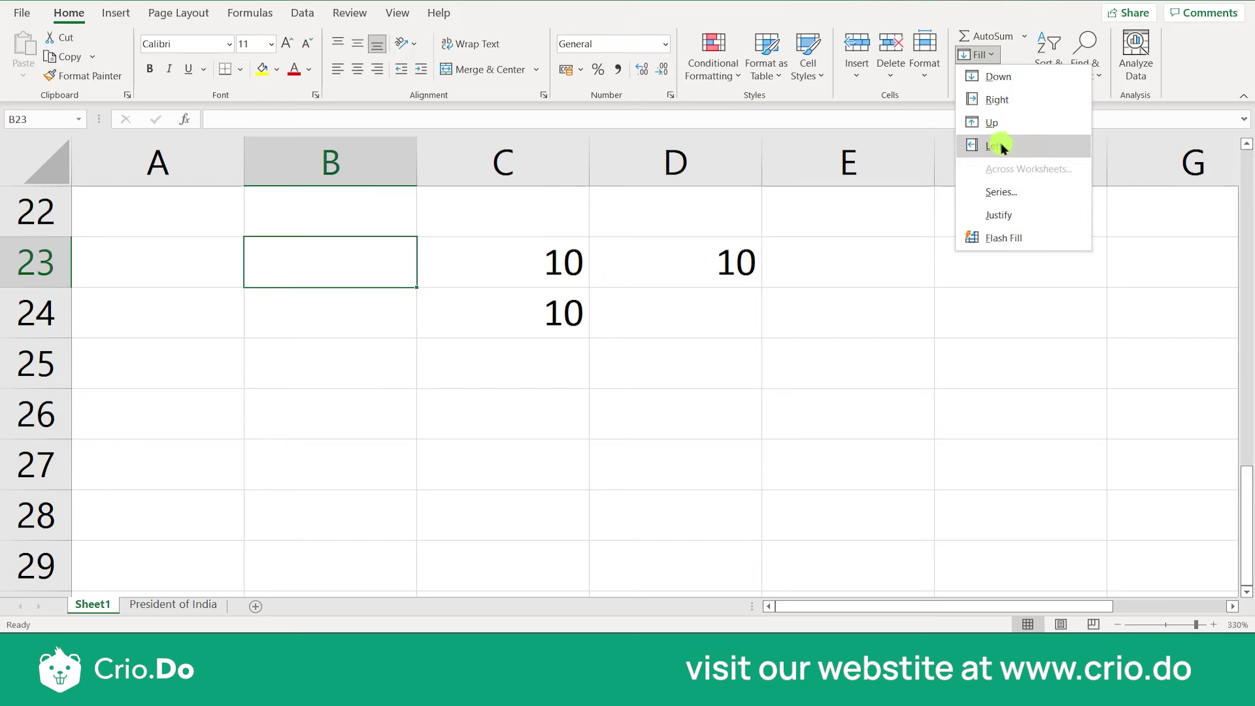
click(1002, 147)
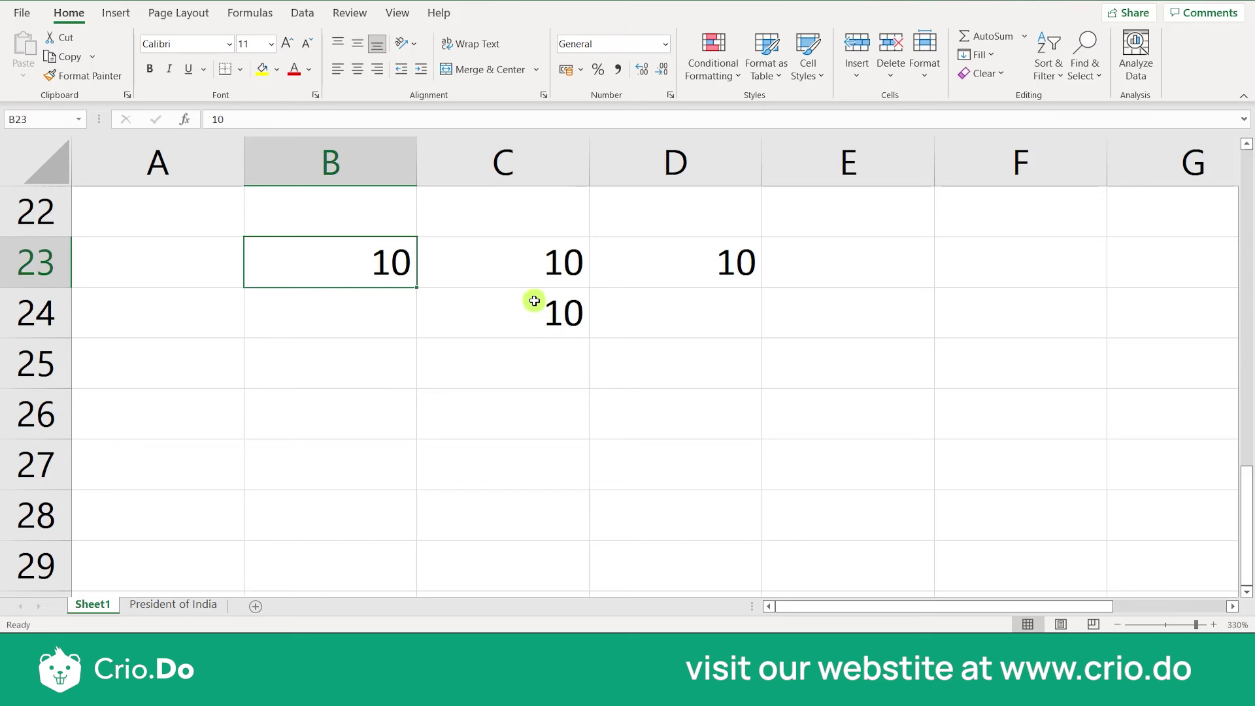
Step: Try Fill Down on C22, and use Fill Up to copy the value of C23 into it
click(532, 219)
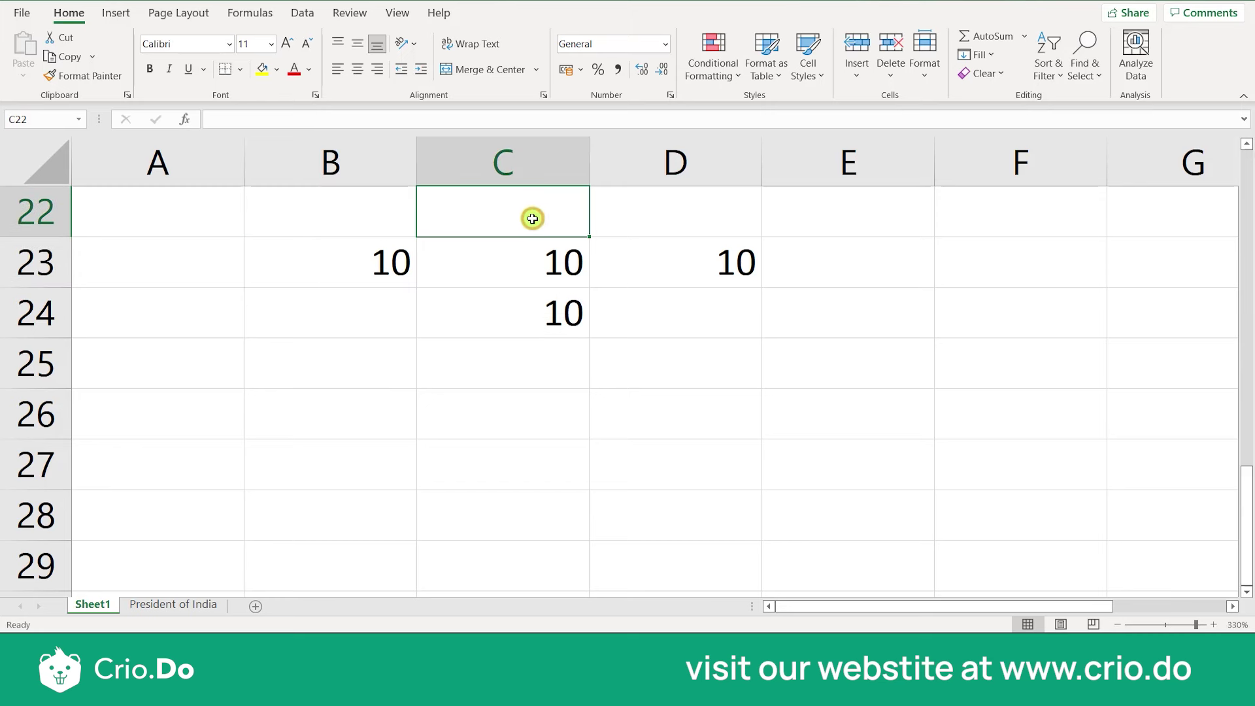
click(542, 307)
click(728, 286)
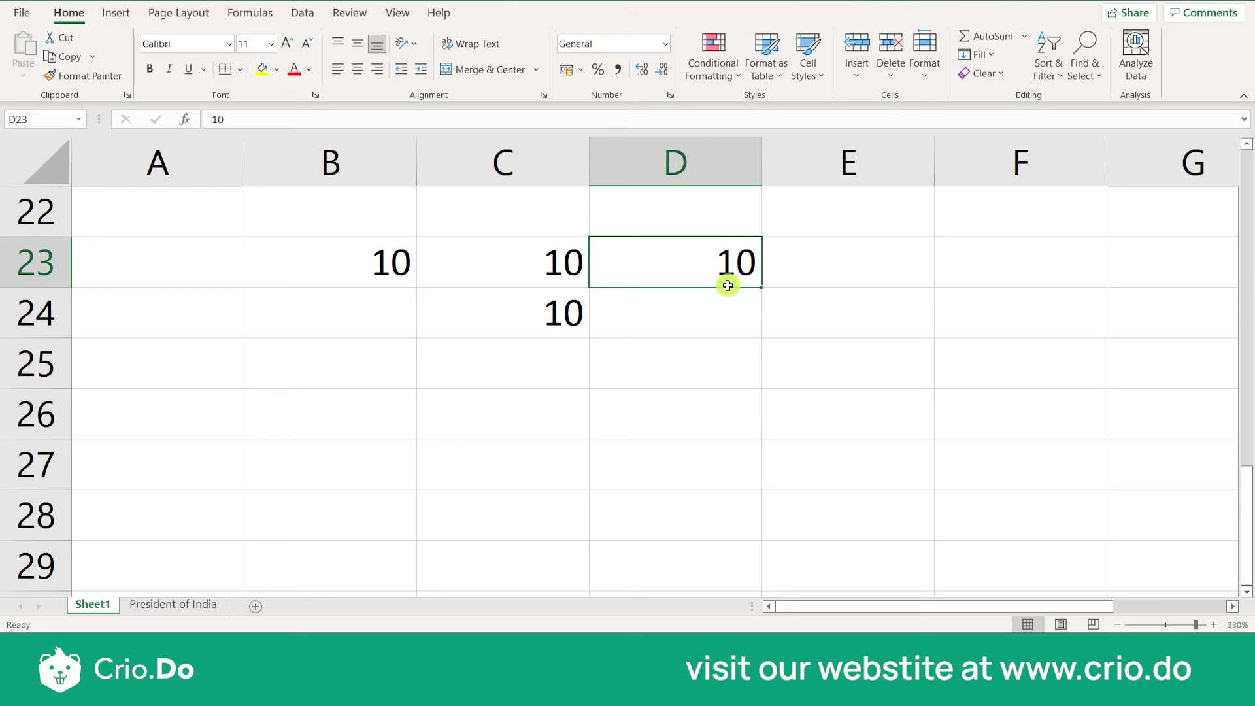
click(482, 280)
click(347, 280)
click(539, 206)
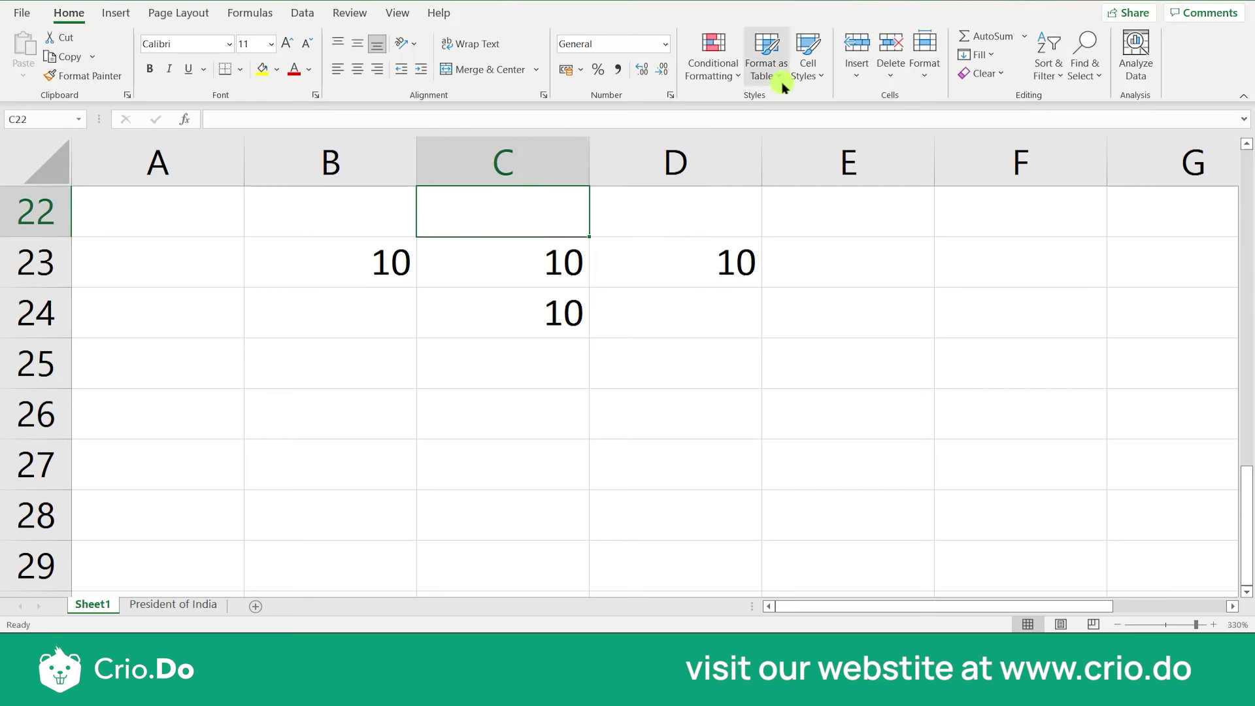
click(992, 55)
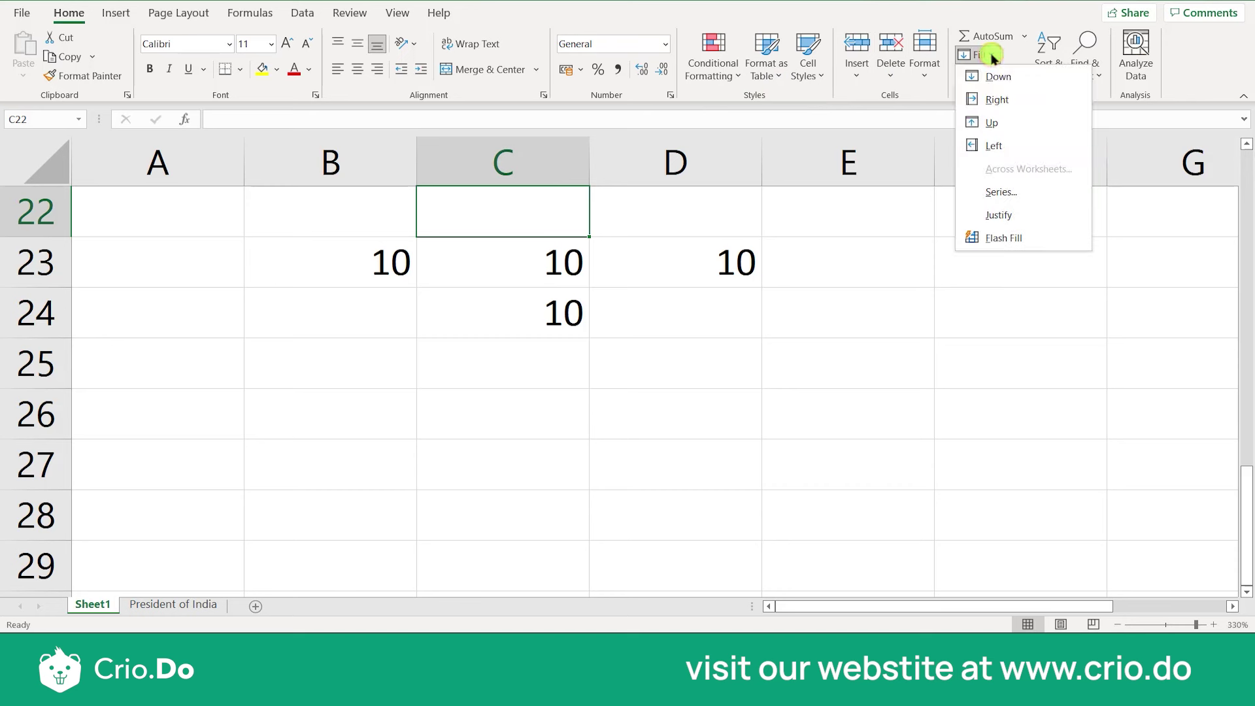
click(1010, 80)
click(981, 54)
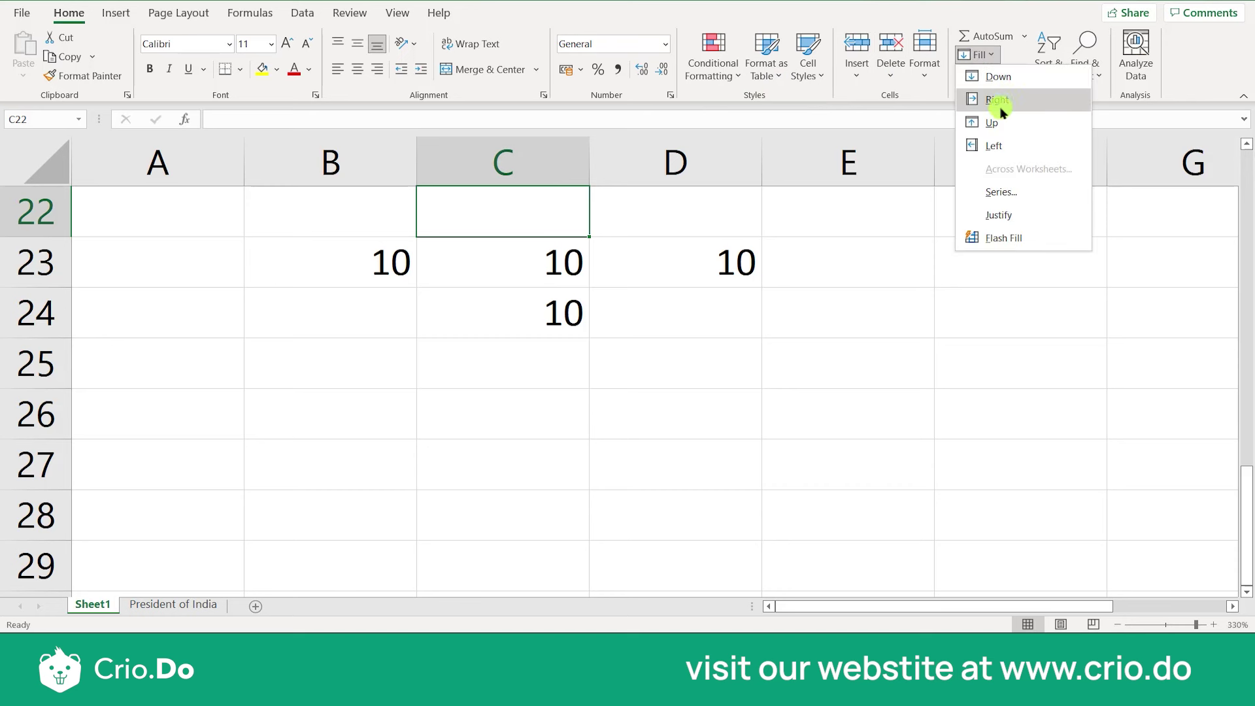
click(992, 123)
click(455, 325)
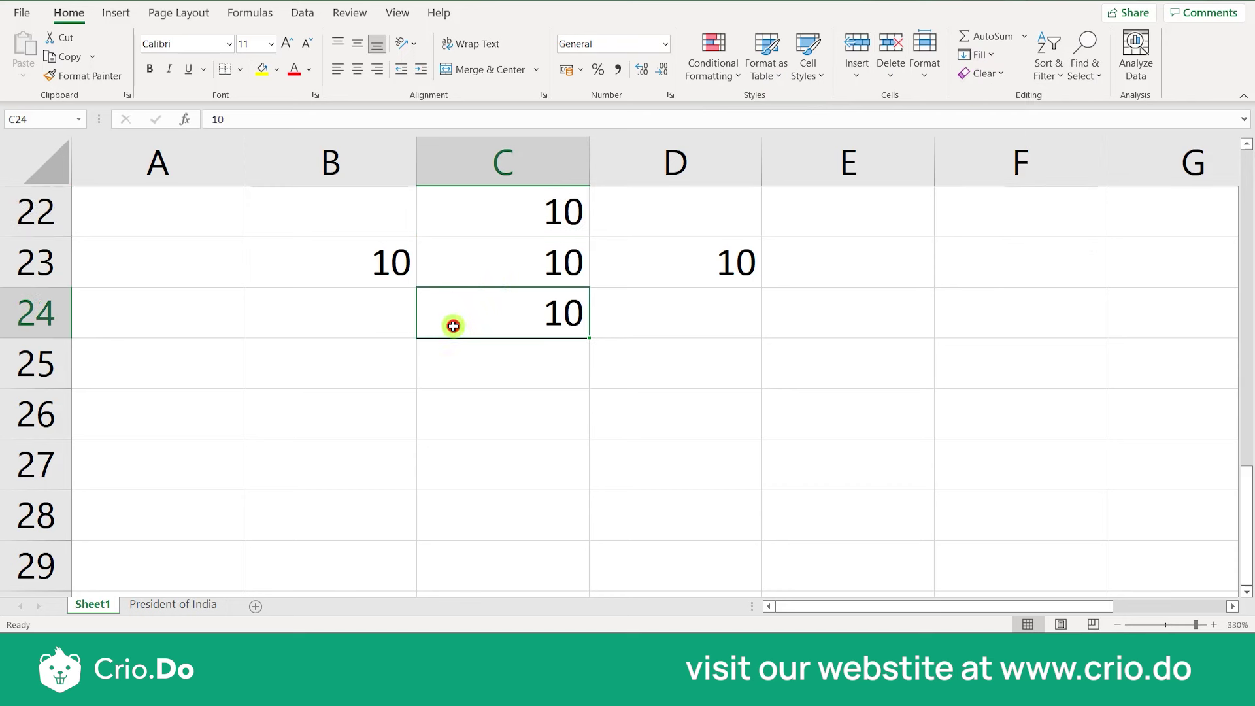
click(492, 279)
drag(385, 233, 662, 312)
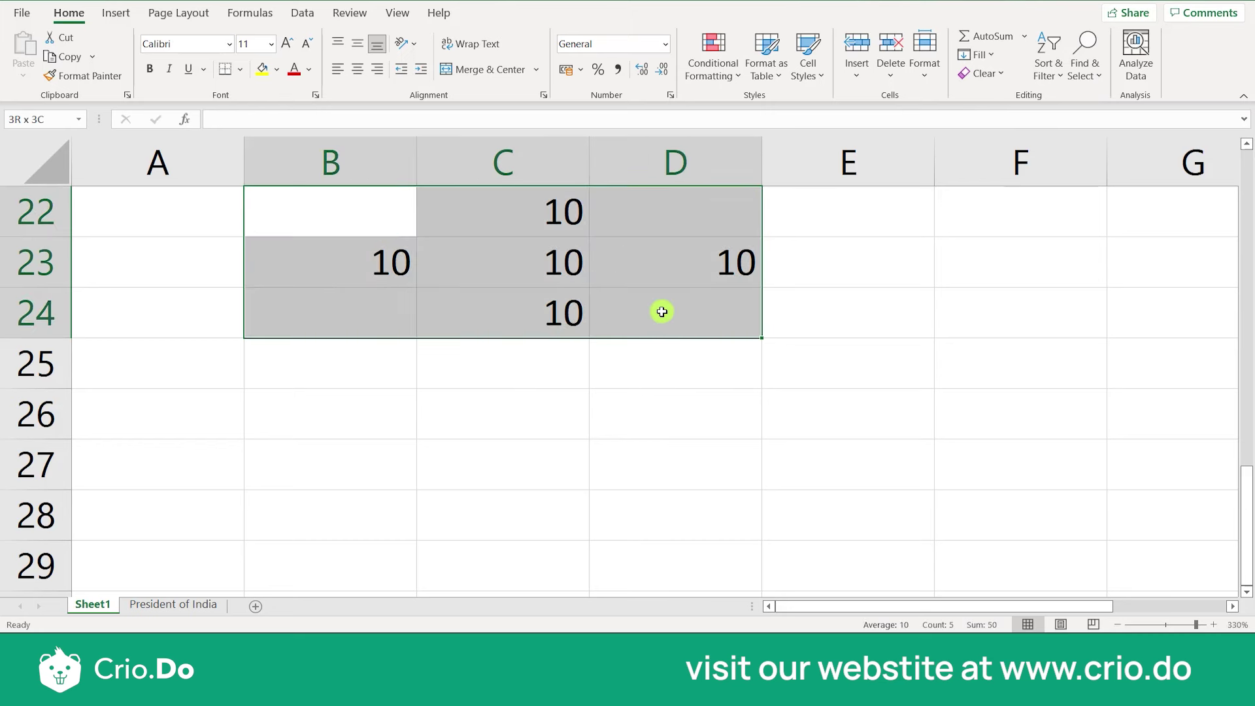
click(984, 54)
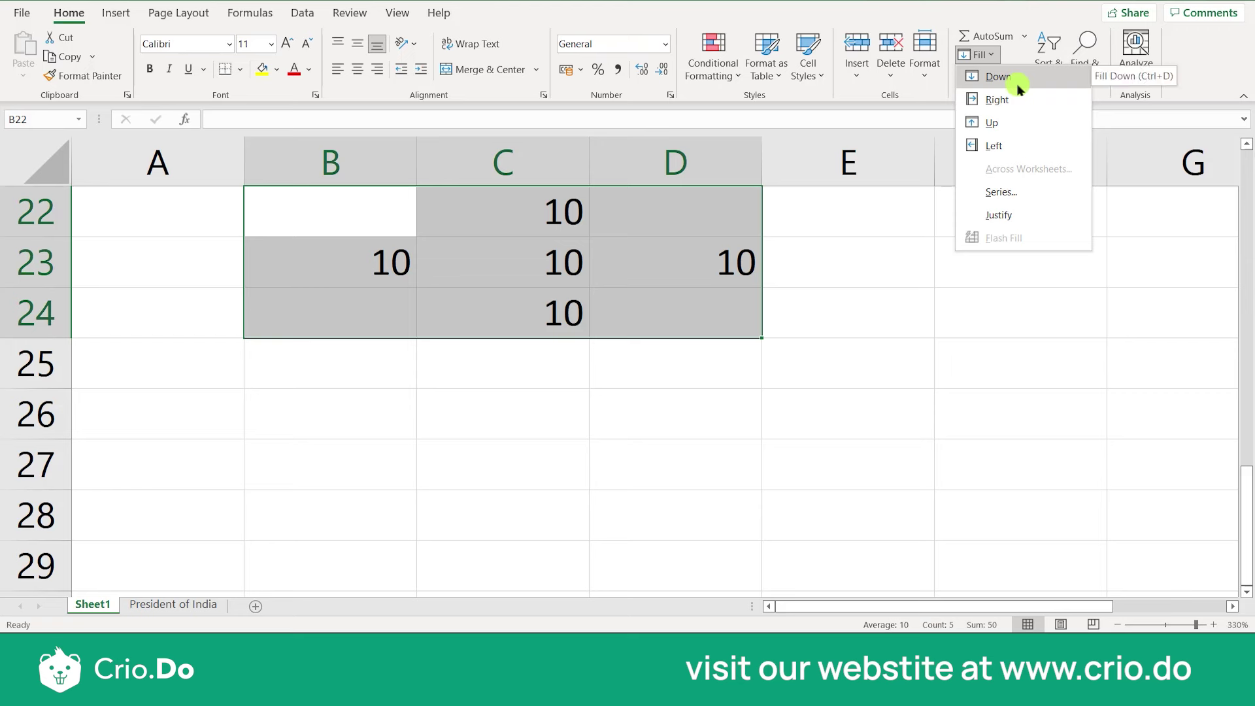
click(482, 413)
Step: Enter 10 in C26 and leave that cell selected
click(505, 399)
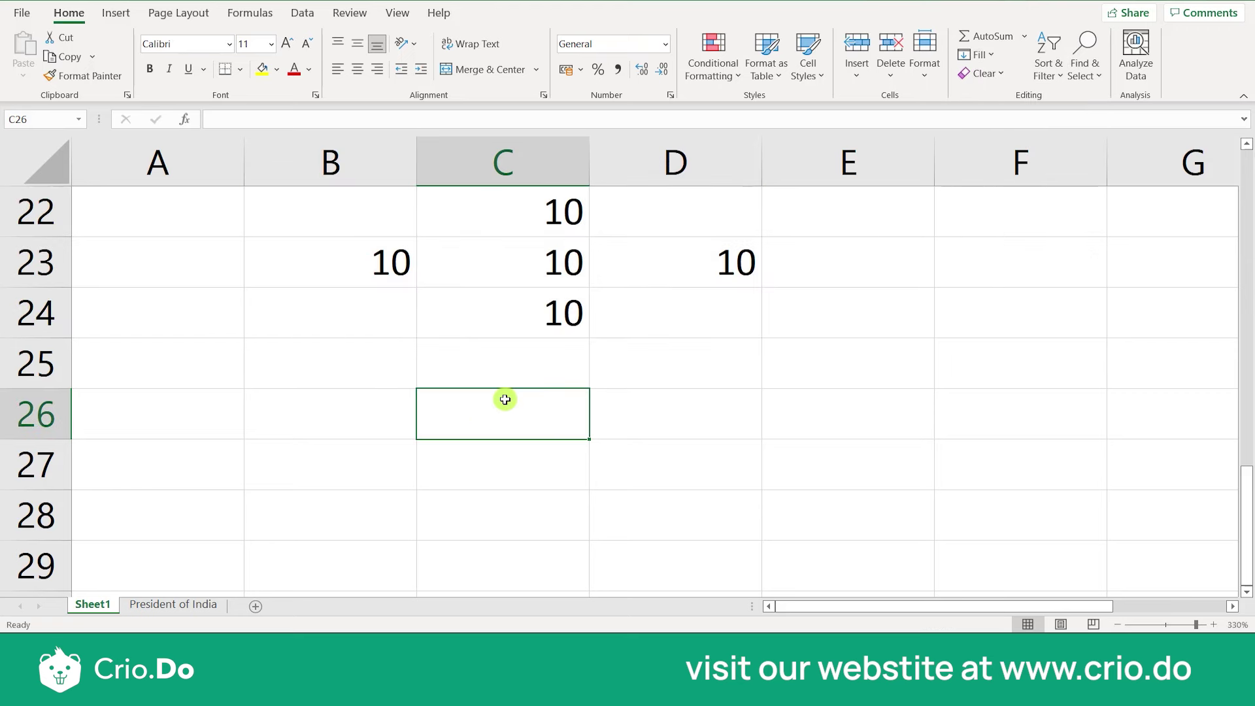
text(10)
click(508, 448)
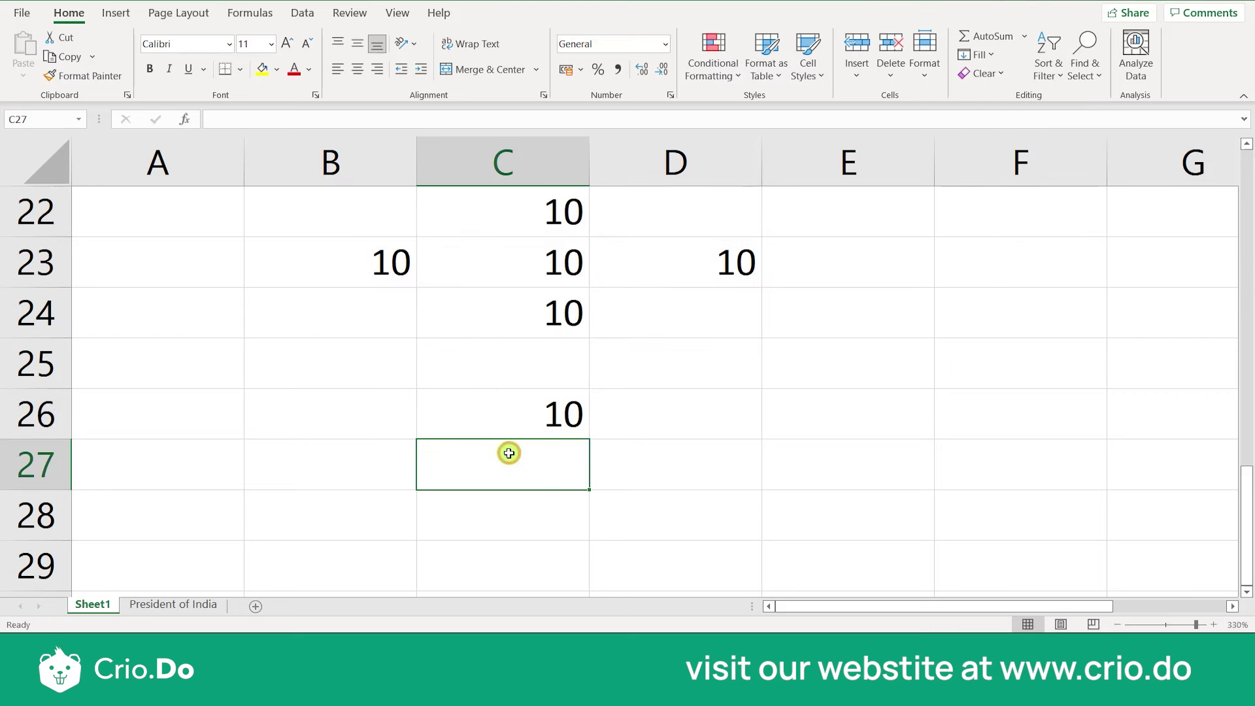
click(541, 421)
key(Down)
key(Down)
key(Down)
key(Down)
key(Down)
key(Down)
key(Down)
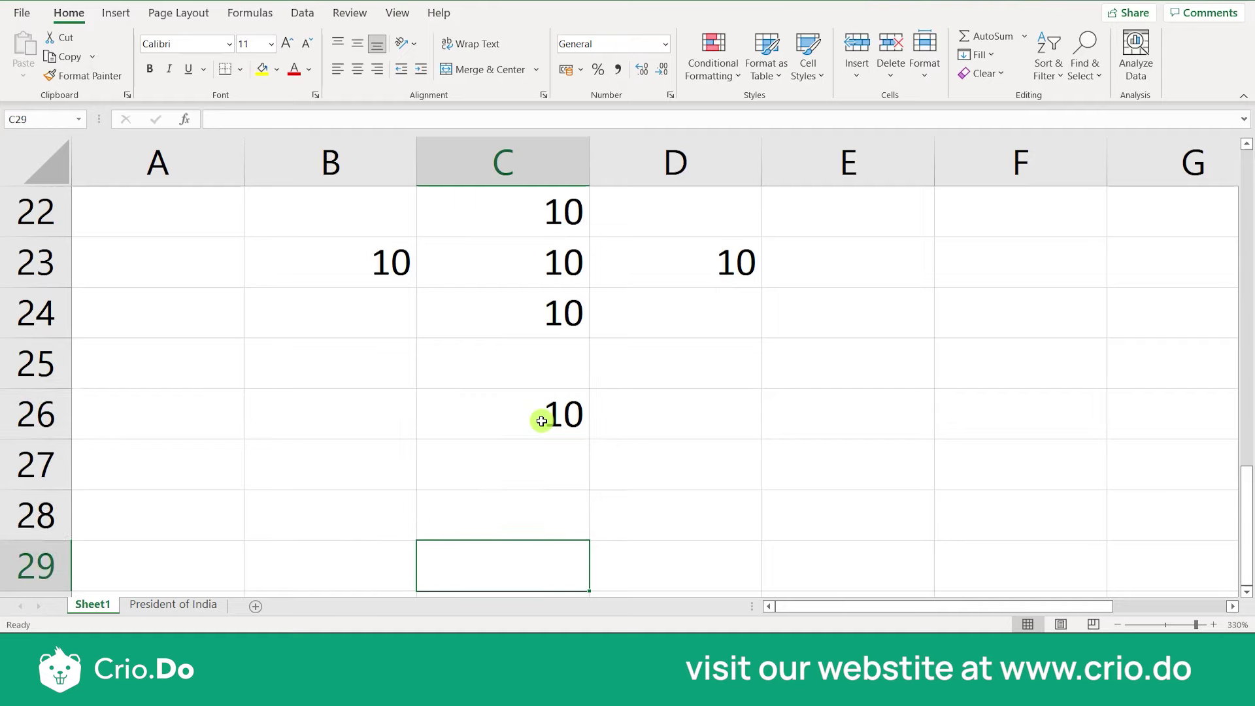
key(Up)
key(Up)
key(Up)
key(Up)
key(Up)
key(Up)
key(Up)
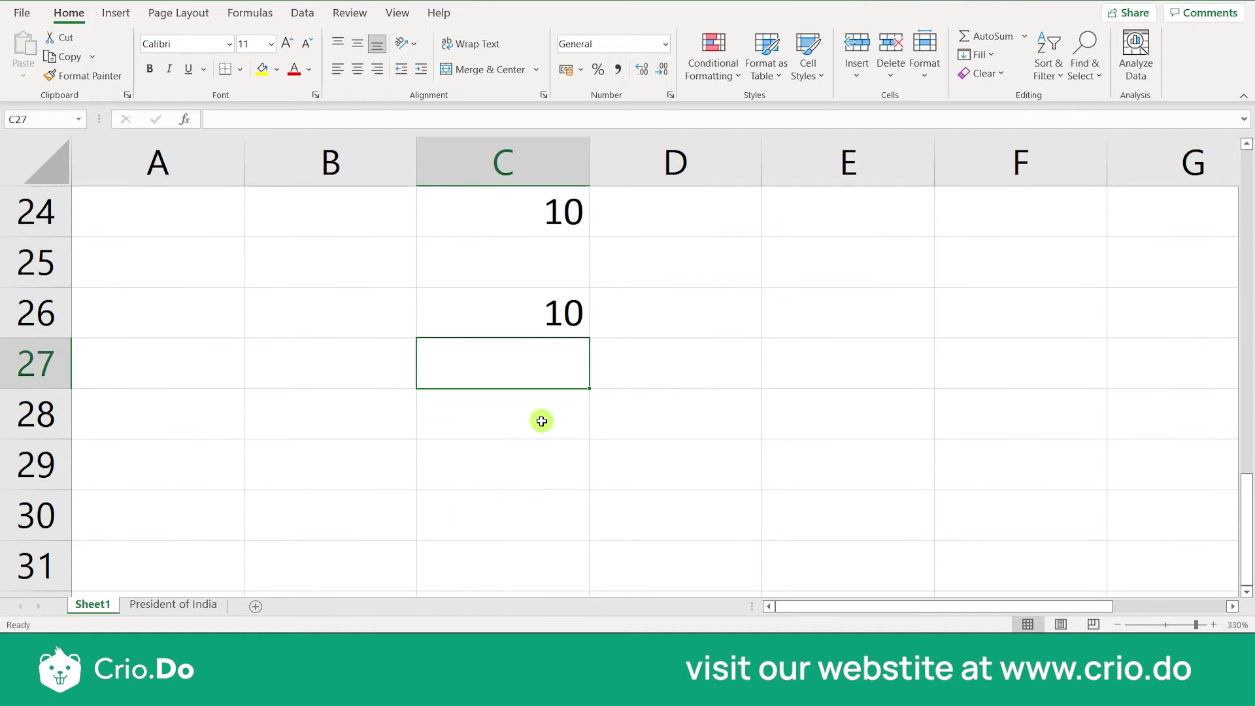
Step: Fill a linear series along the row from C26 with step value 10 and stop value 100
click(976, 55)
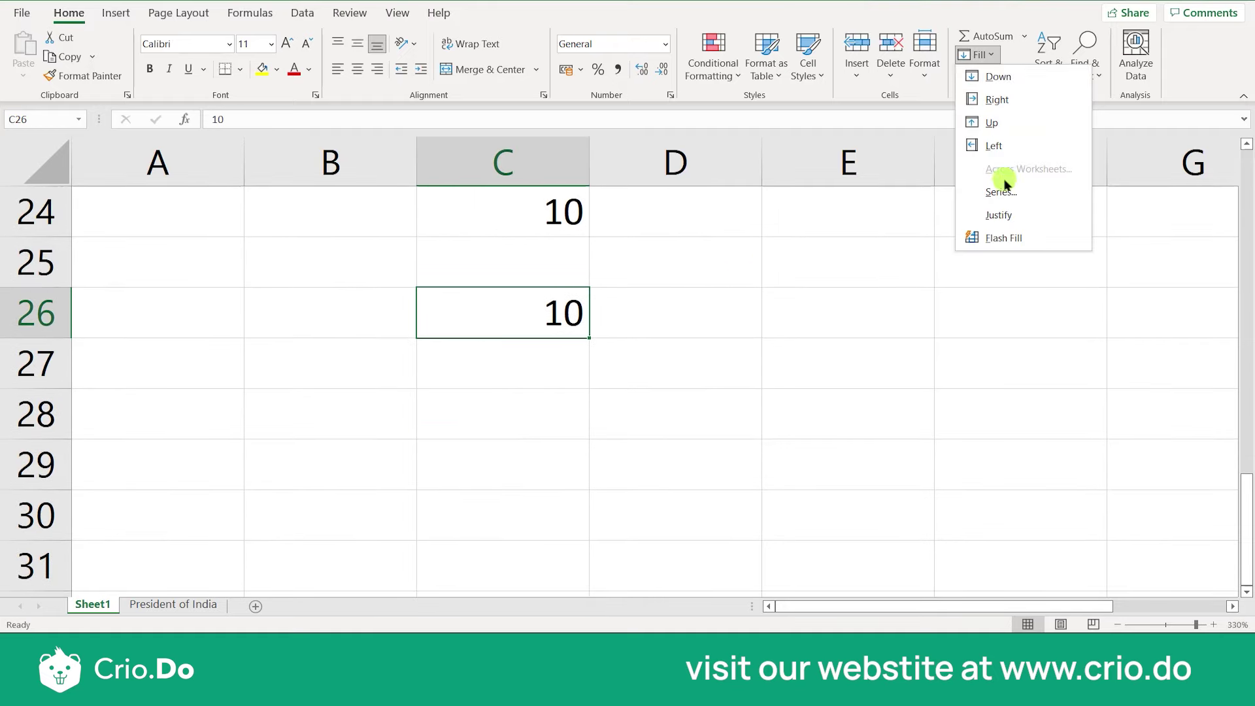
click(1002, 189)
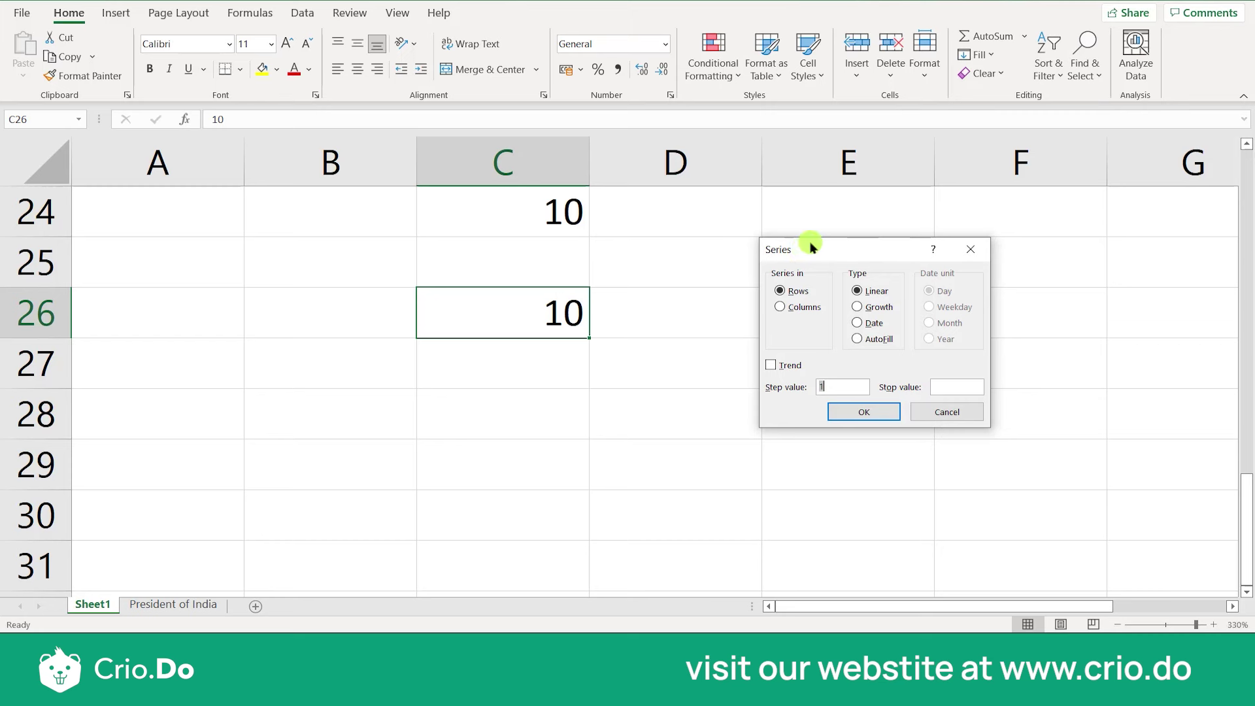
drag(811, 247, 875, 183)
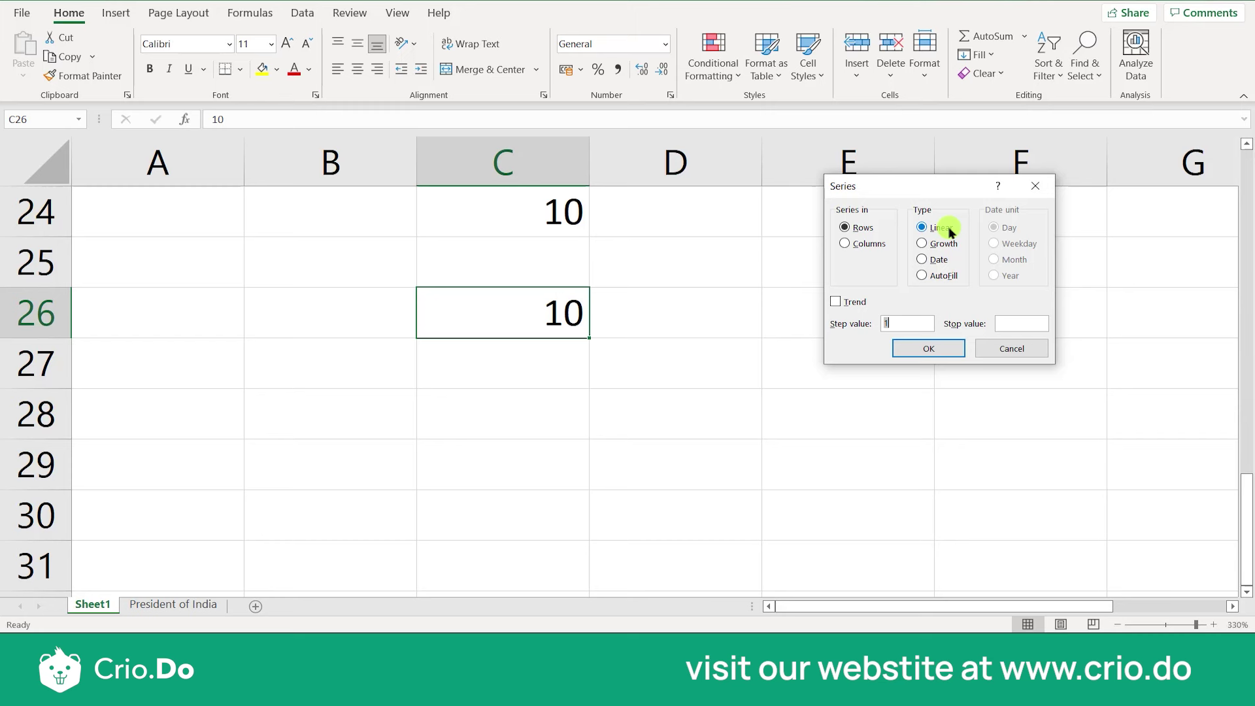
click(913, 326)
click(1031, 325)
text(100)
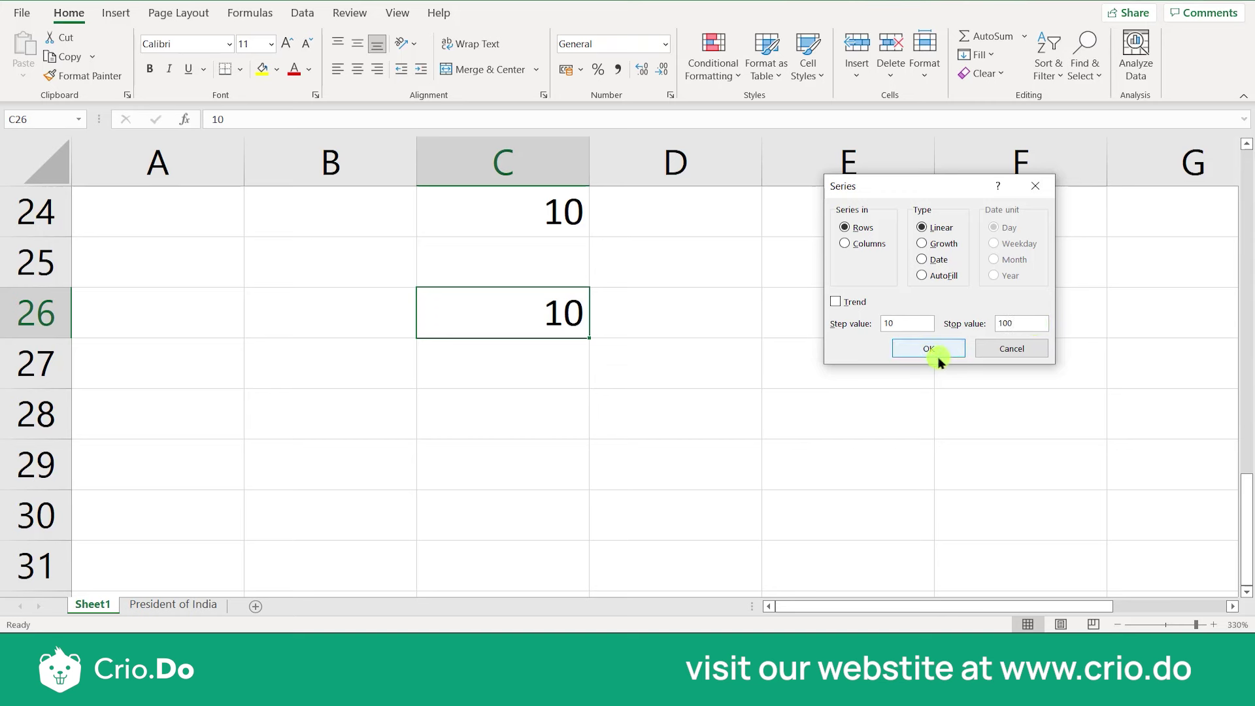
click(935, 351)
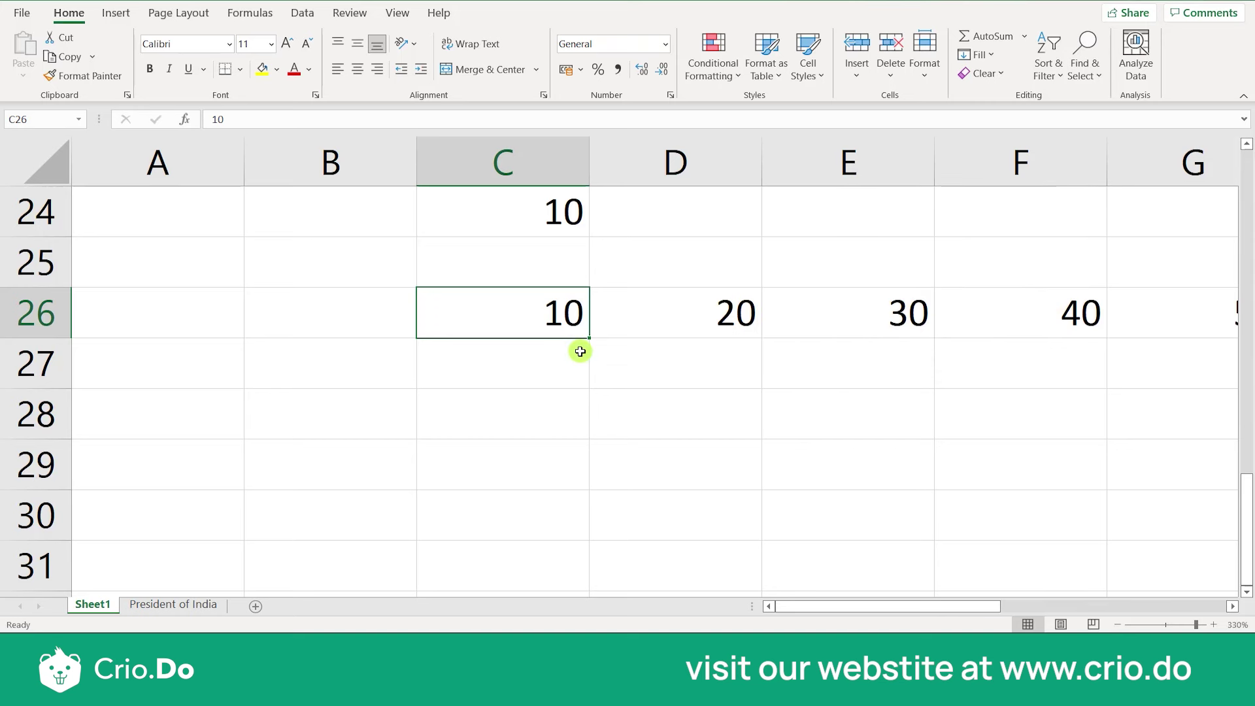
Step: Examine the filled series across row 26 through to its last value
key(Right)
key(Right)
key(Left)
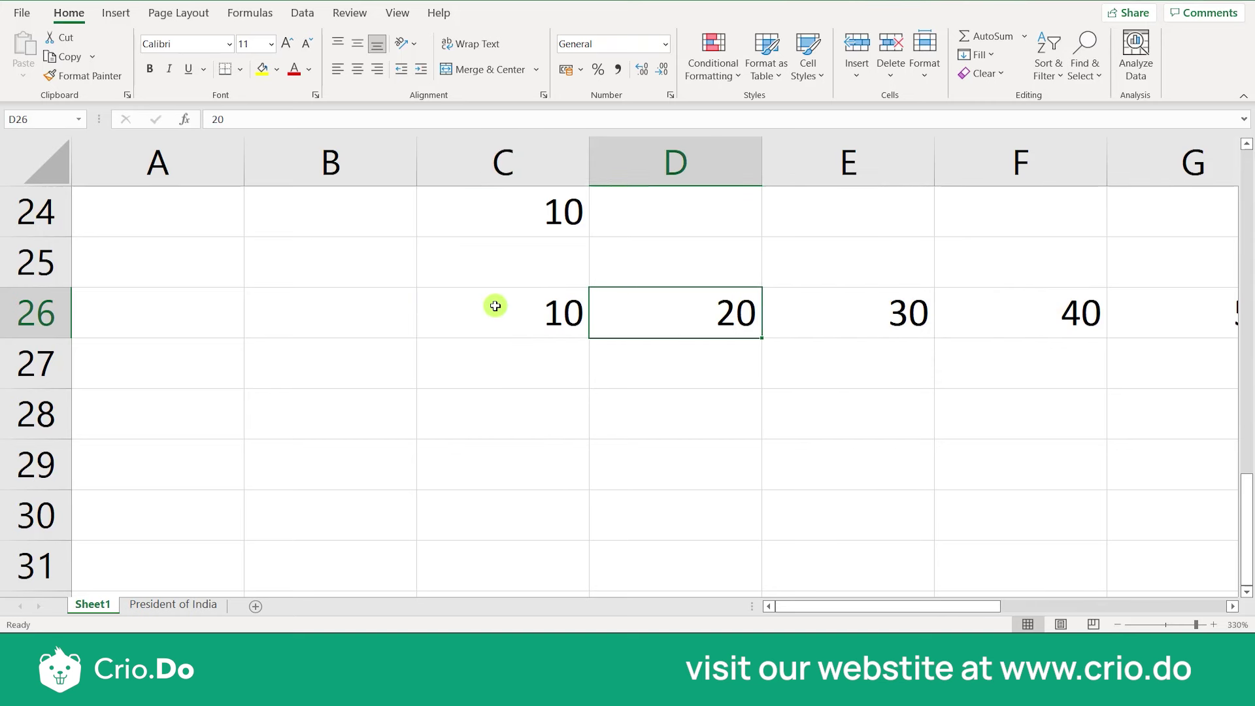
key(Left)
key(Right)
key(Right)
key(Right)
key(Right)
key(Right)
key(Right)
key(Right)
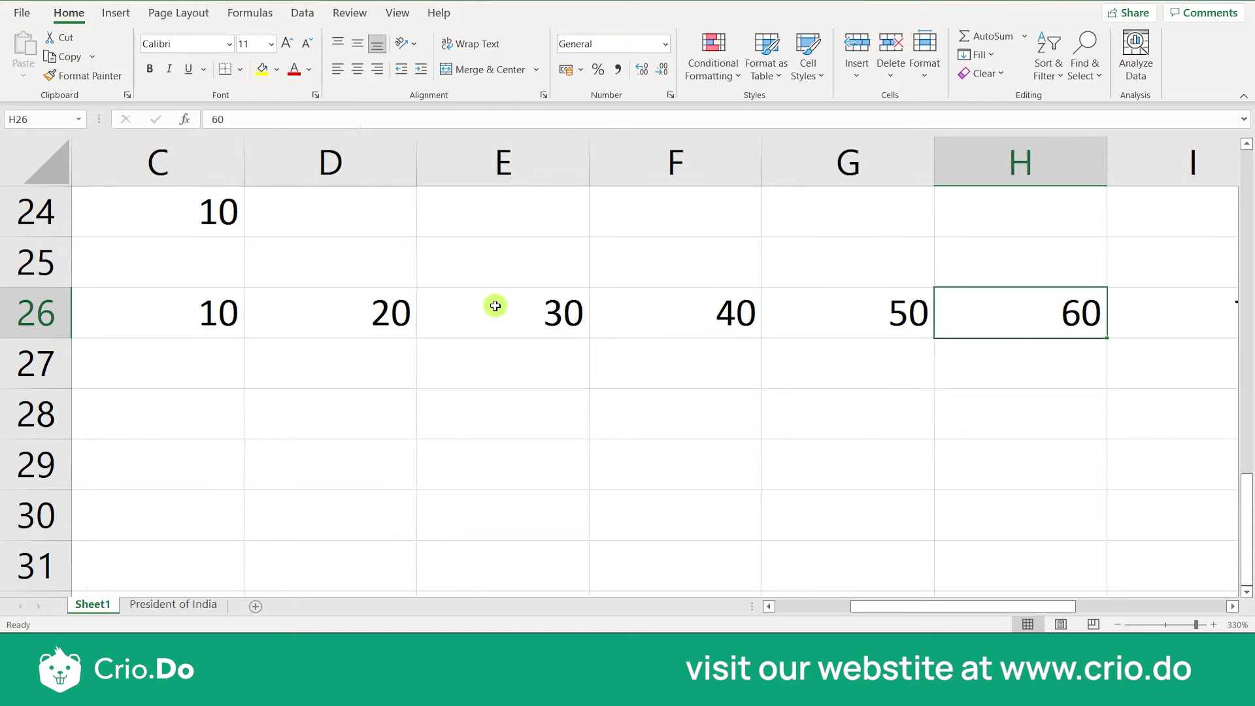
key(Right)
key(Right)
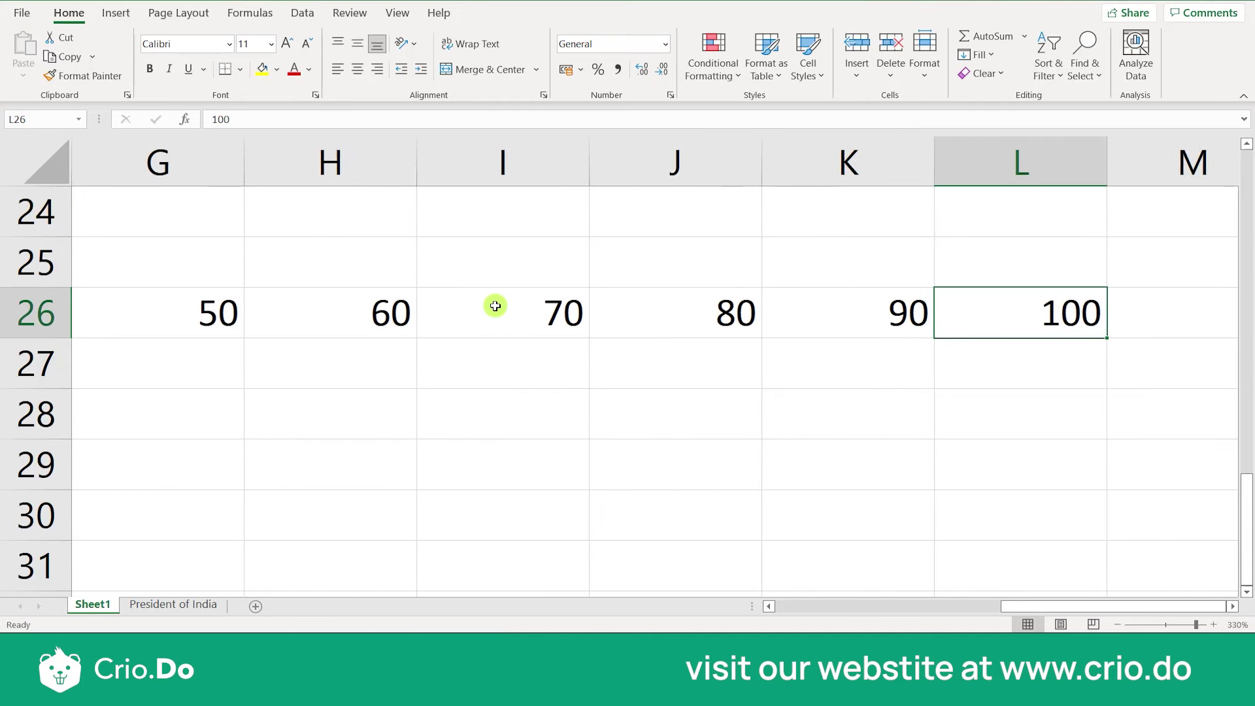
key(Right)
key(Left)
Step: Enter 10 in C28 and keep that cell selected
key(Home)
key(Down)
key(Down)
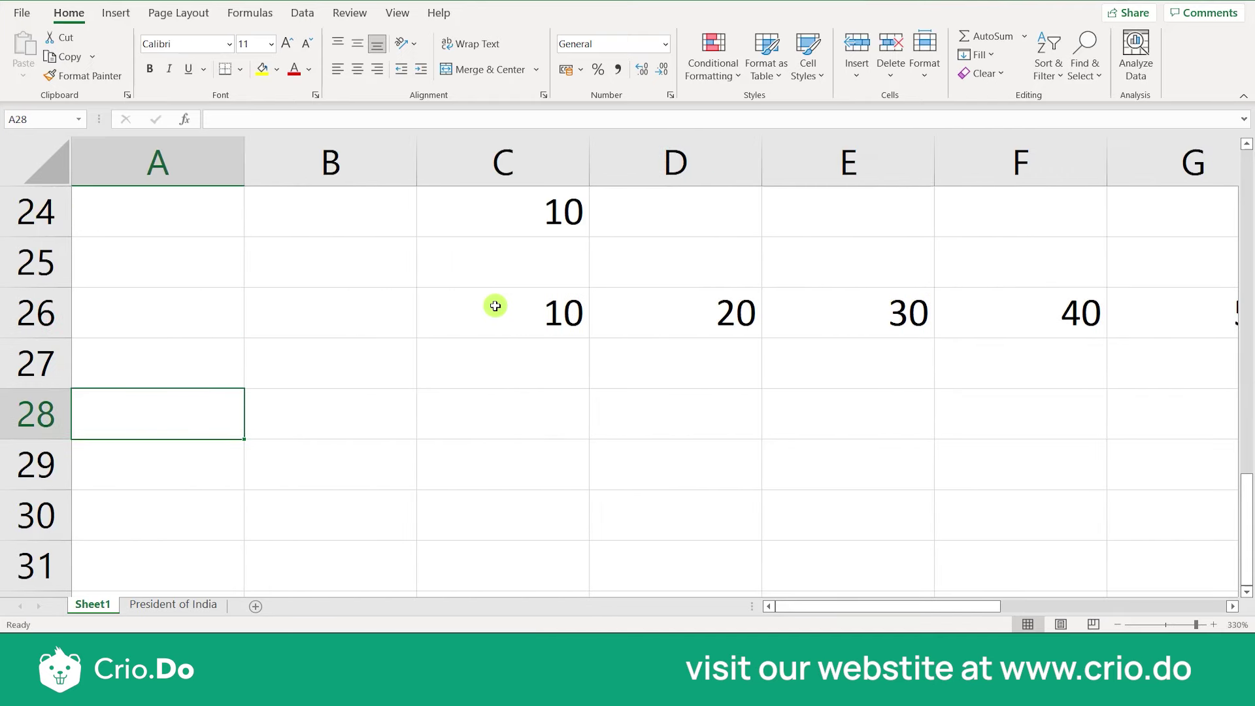
key(Right)
key(Right)
key(Right)
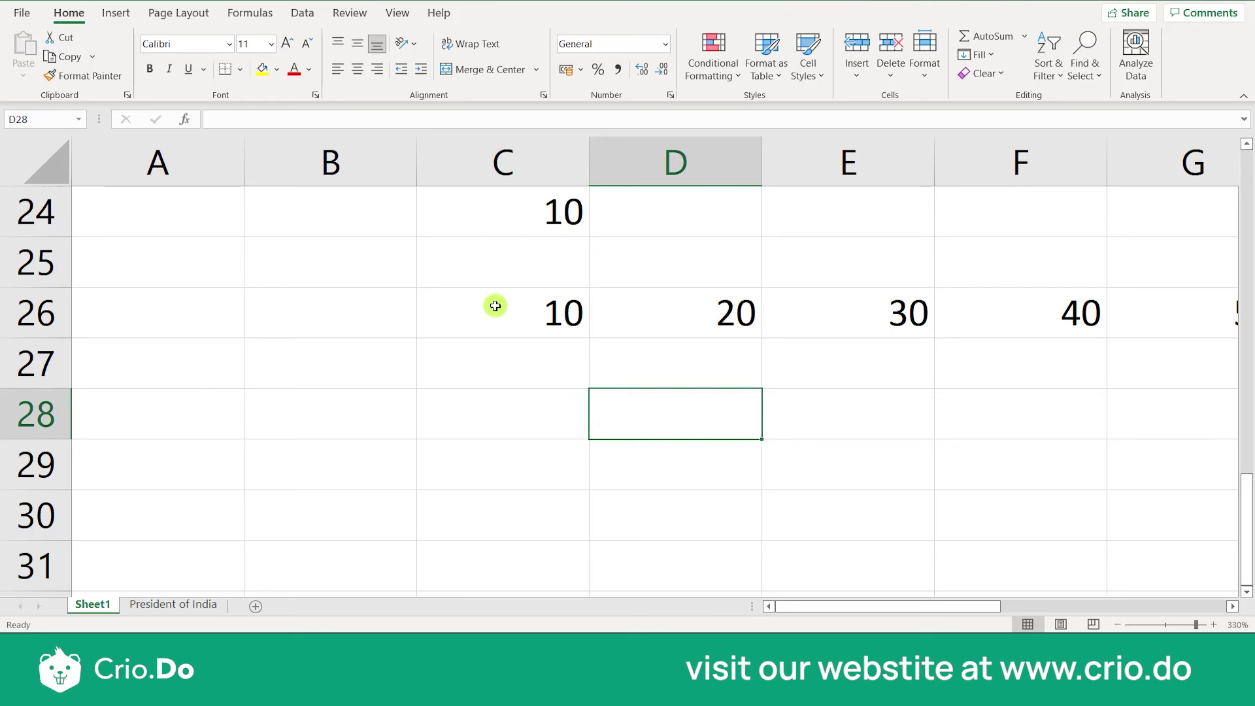
key(Left)
text(10)
key(ctrl+Return)
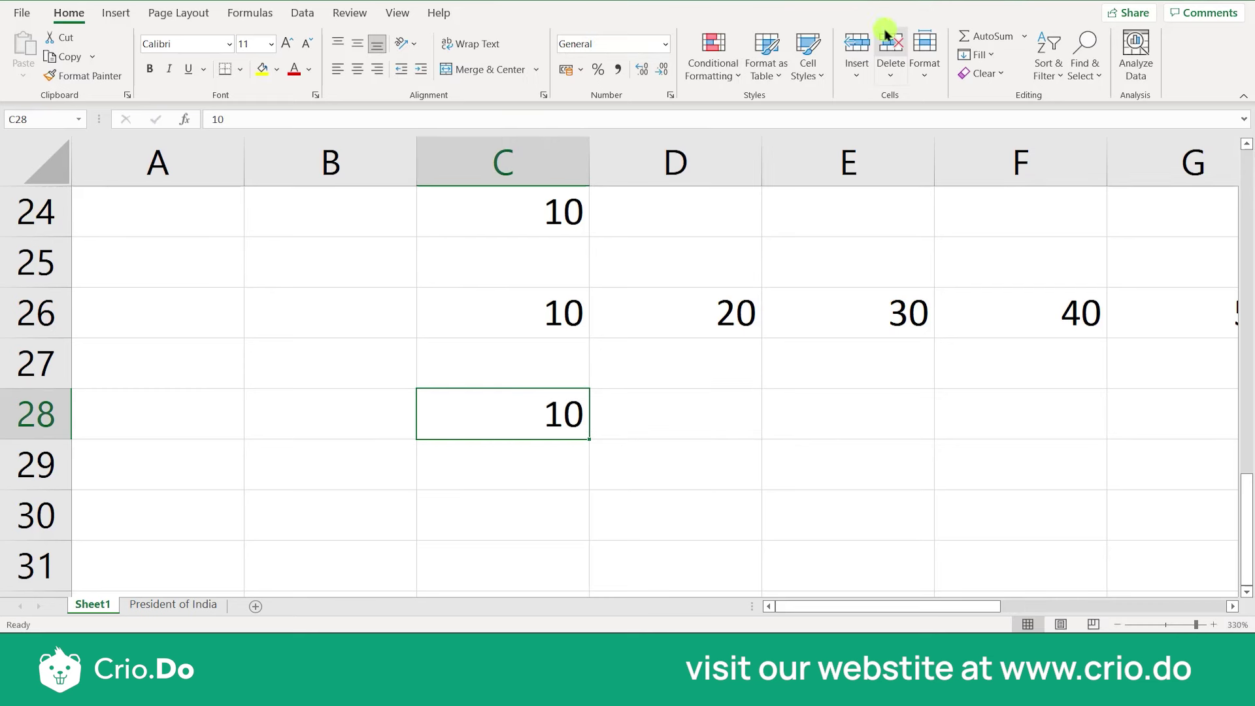
Step: Fill a linear series down the column from C28 with step value 10 and stop value 100
click(991, 56)
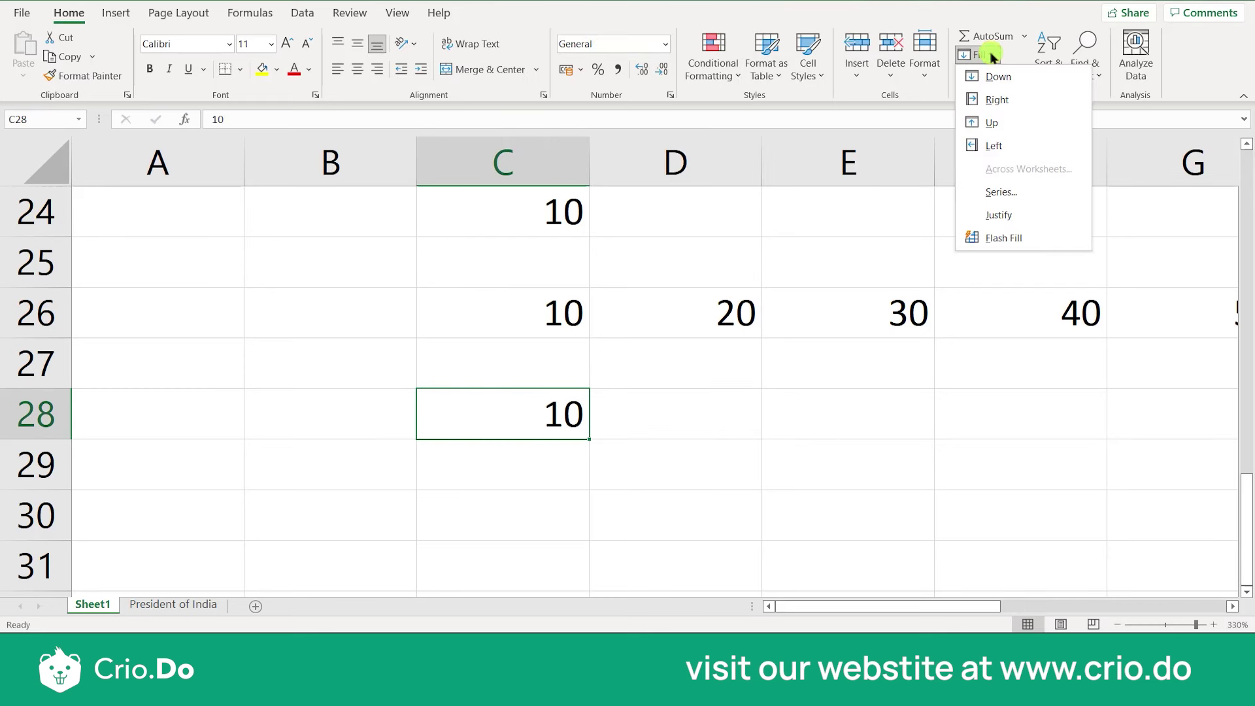
click(1008, 197)
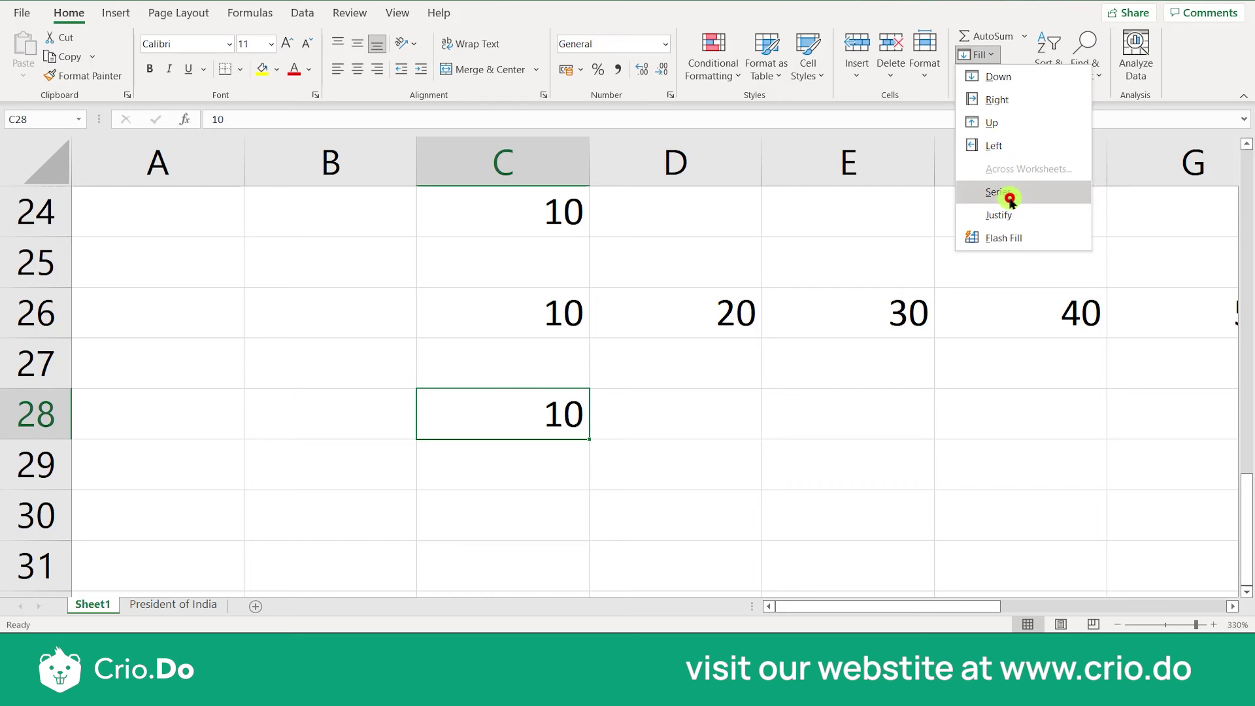
drag(887, 190, 911, 143)
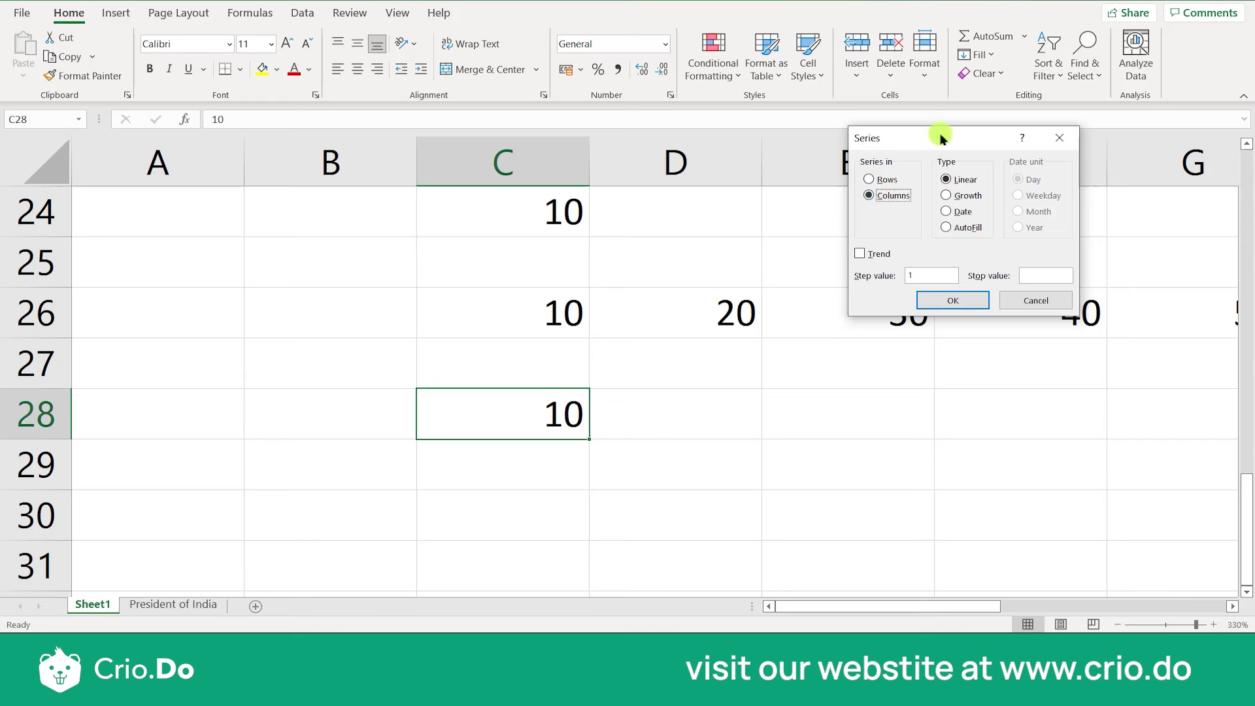
click(967, 187)
click(927, 272)
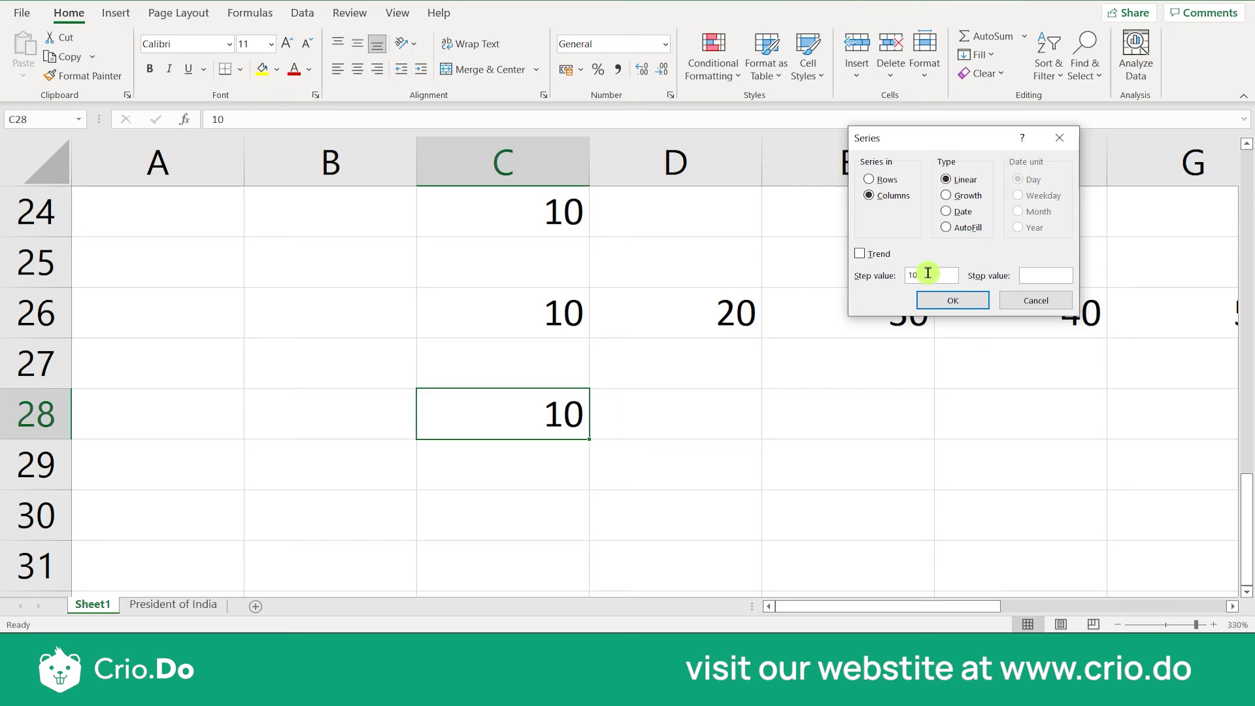
click(1044, 280)
click(946, 302)
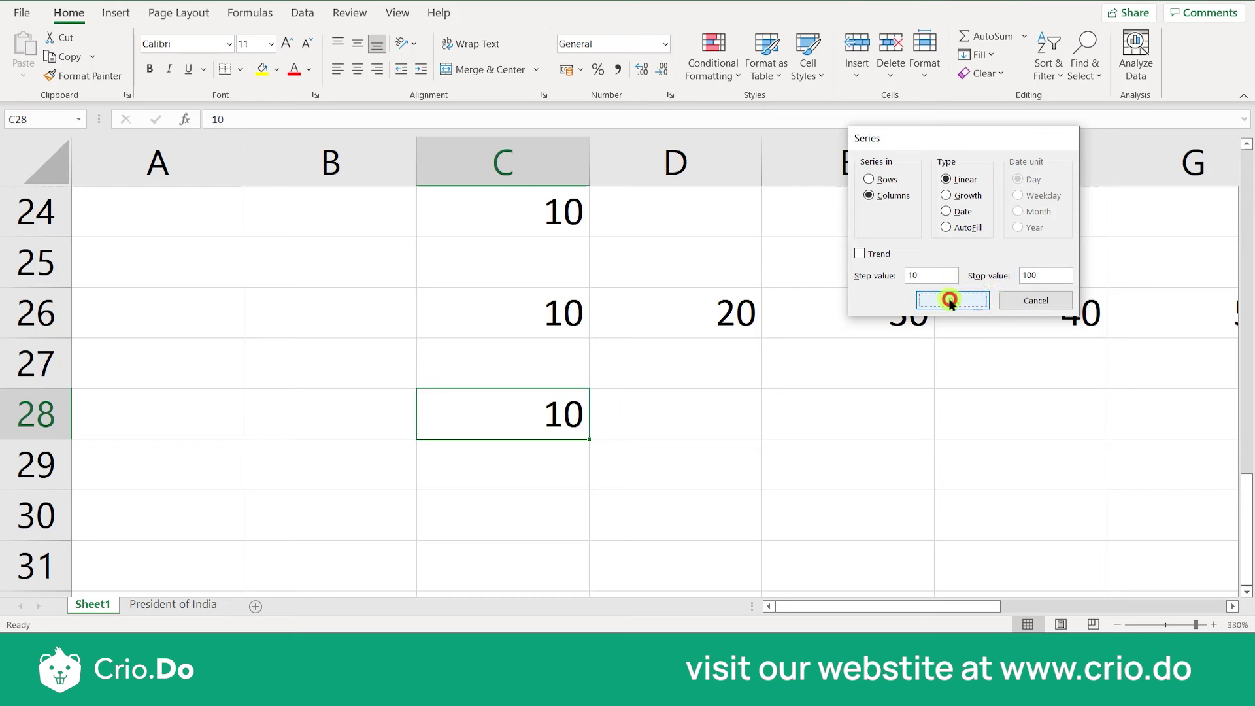
Step: Examine the filled series in column C from C28 down to its last value
key(Down)
key(Down)
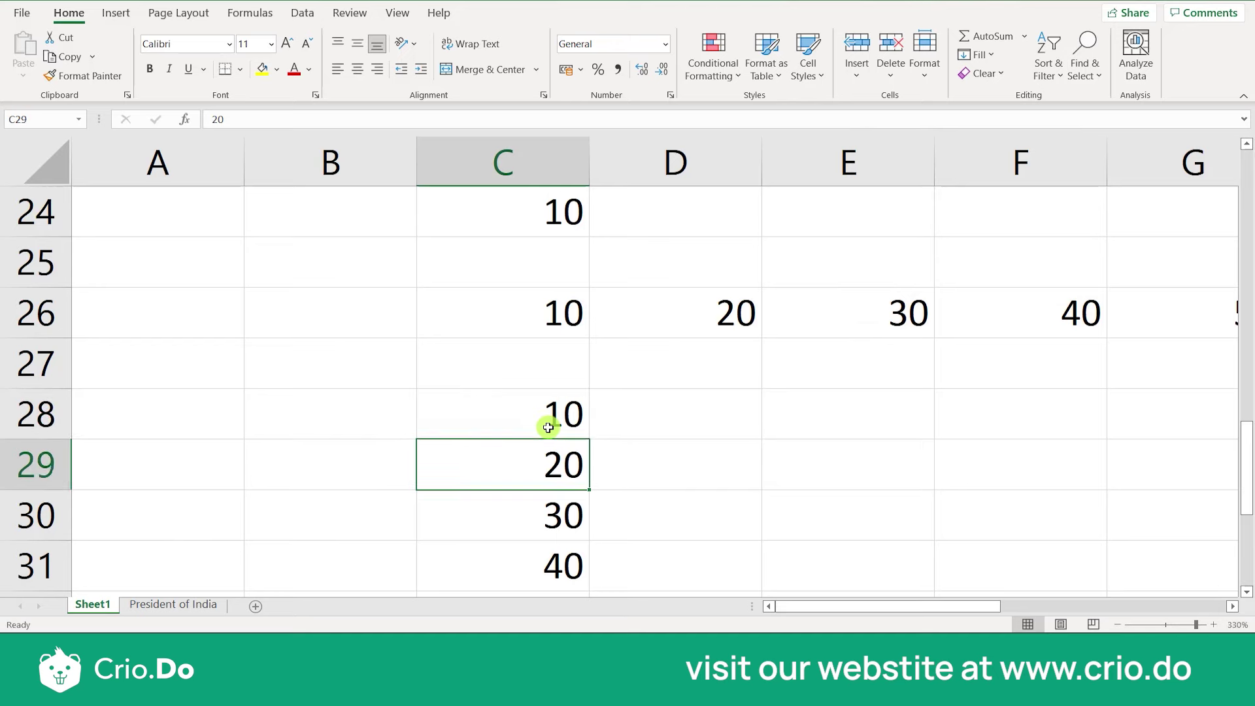
key(Up)
key(Down)
key(Down)
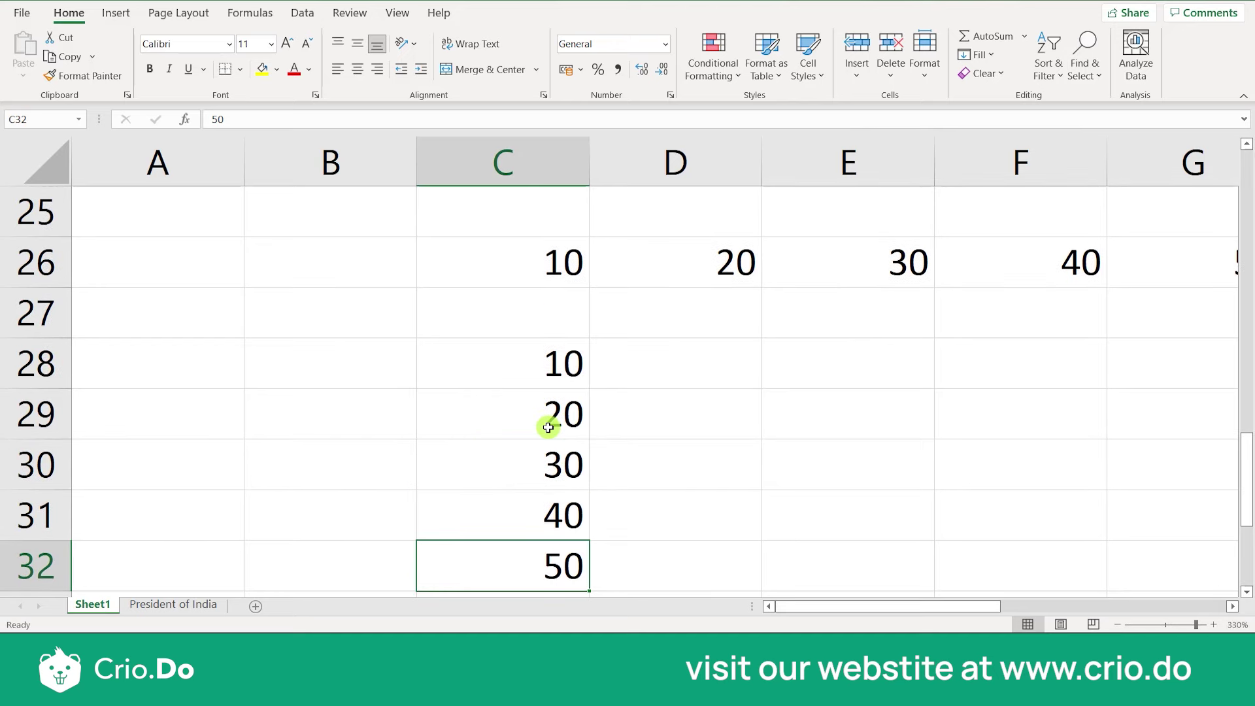
key(Down)
key(Down)
key(Down)
key(Down)
key(Down)
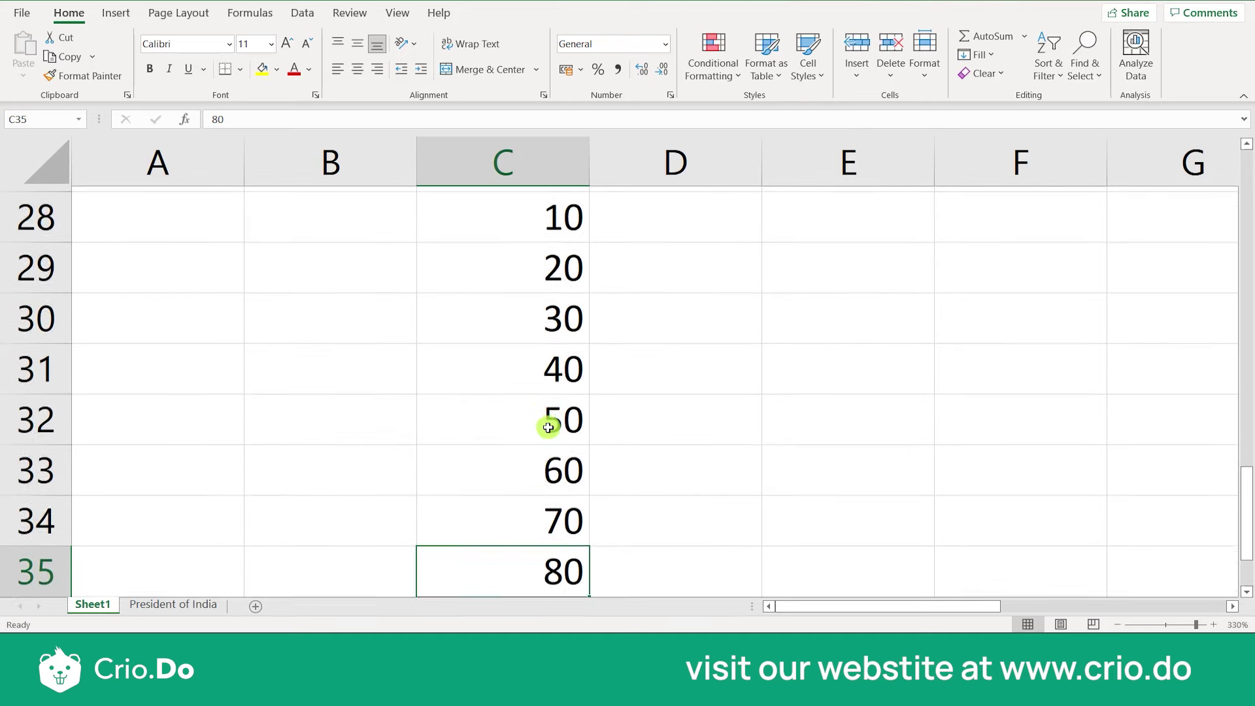
key(Up)
key(ctrl+Up)
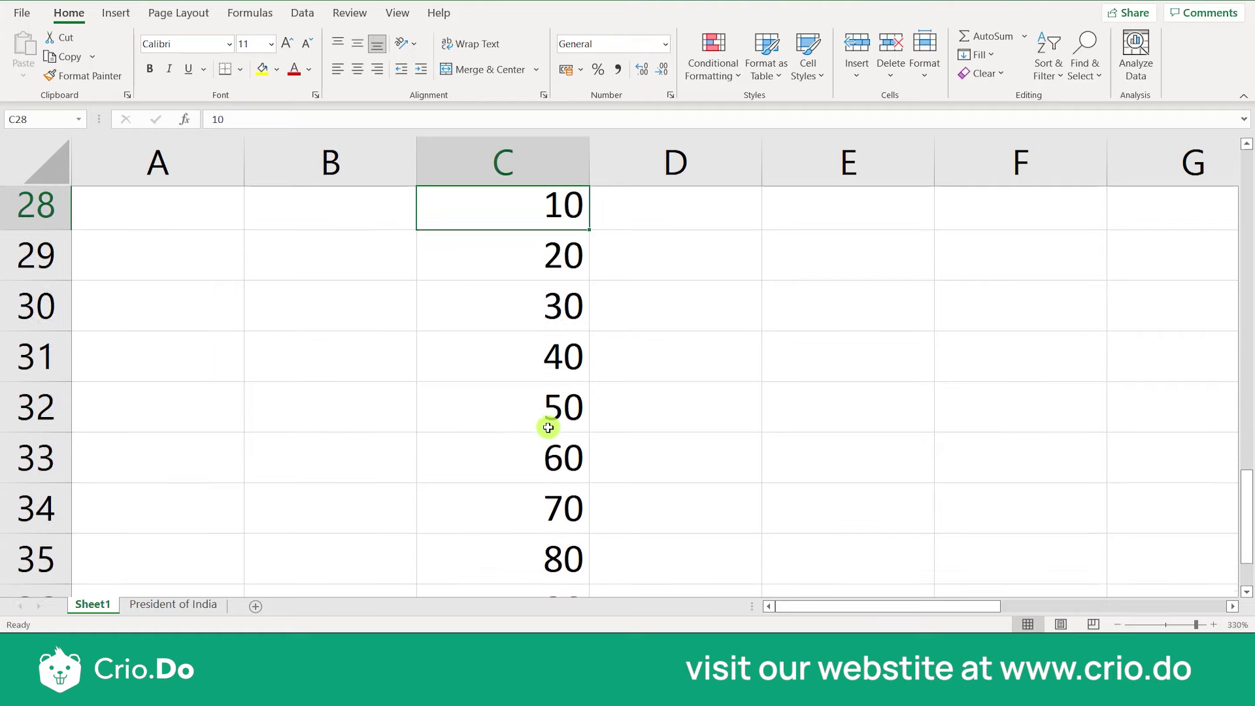
key(Down)
key(Down)
key(Down)
key(Down)
key(Down)
key(Down)
key(Down)
key(Down)
key(Down)
key(Down)
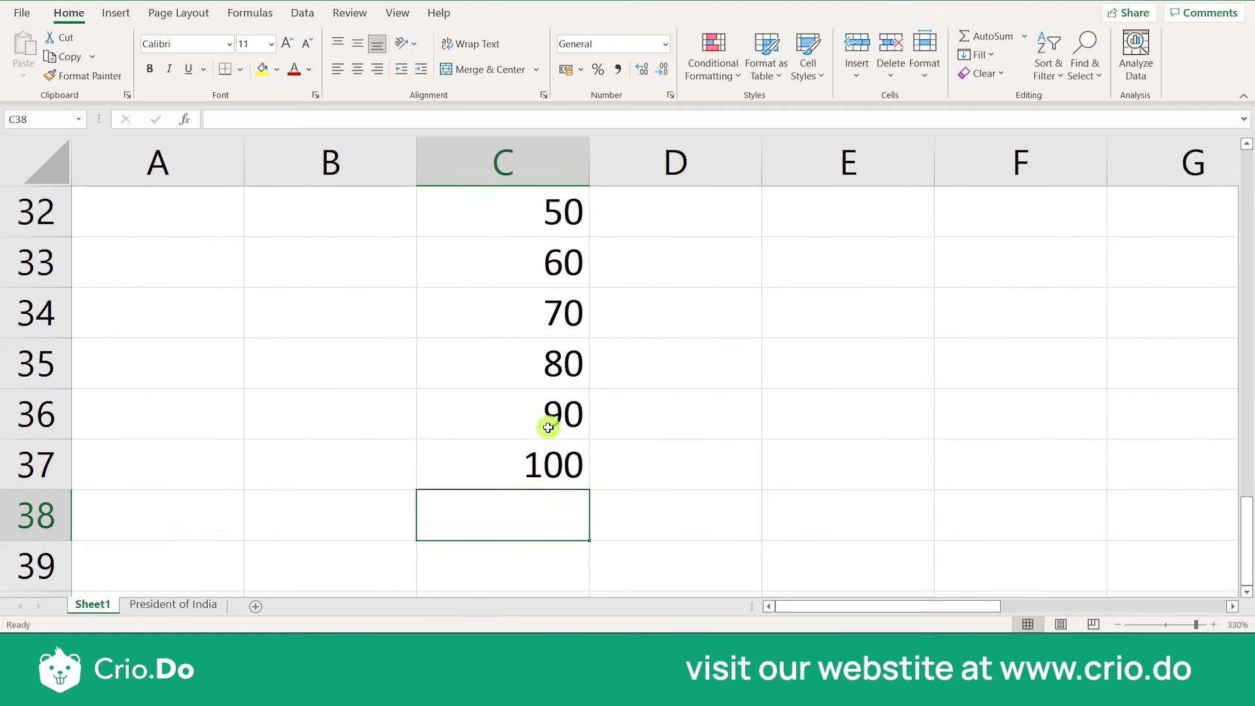
Step: Review the column C series back up from its last value to the row 26 series above it
key(Up)
key(Up)
key(Up)
key(Up)
key(Up)
key(Up)
key(Up)
key(Up)
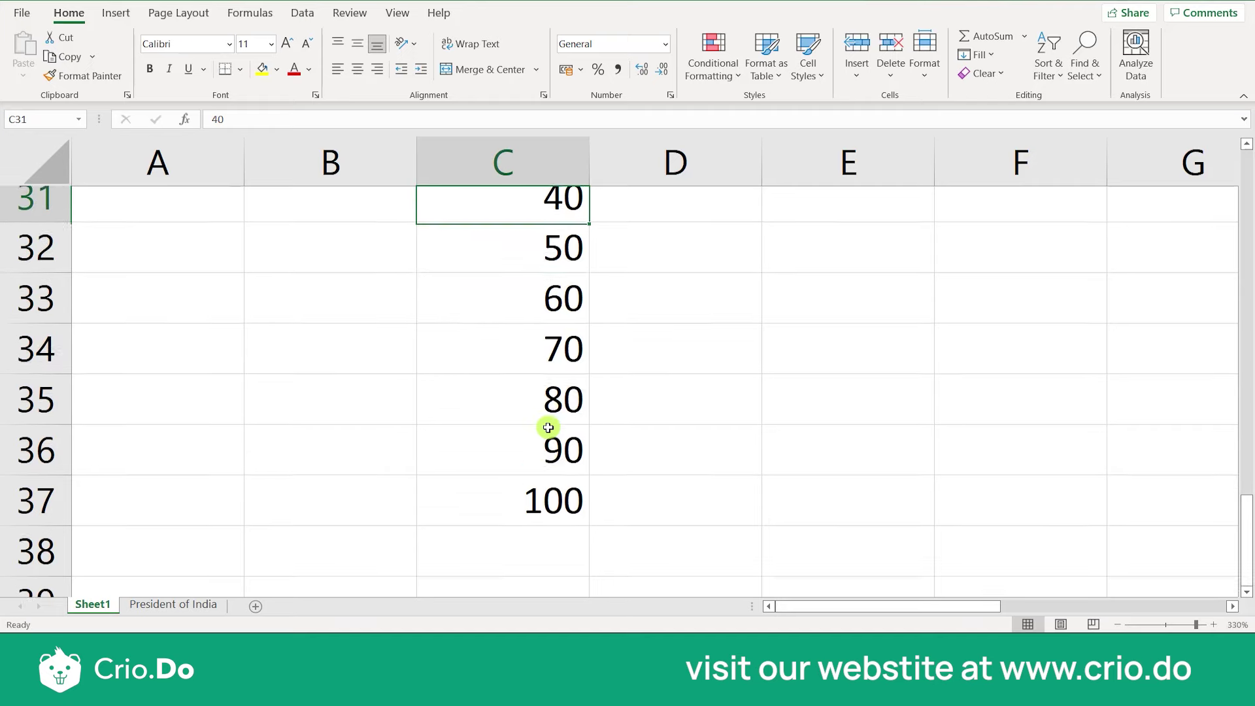
key(Up)
key(Up)
key(Up)
key(Up)
key(Up)
key(Up)
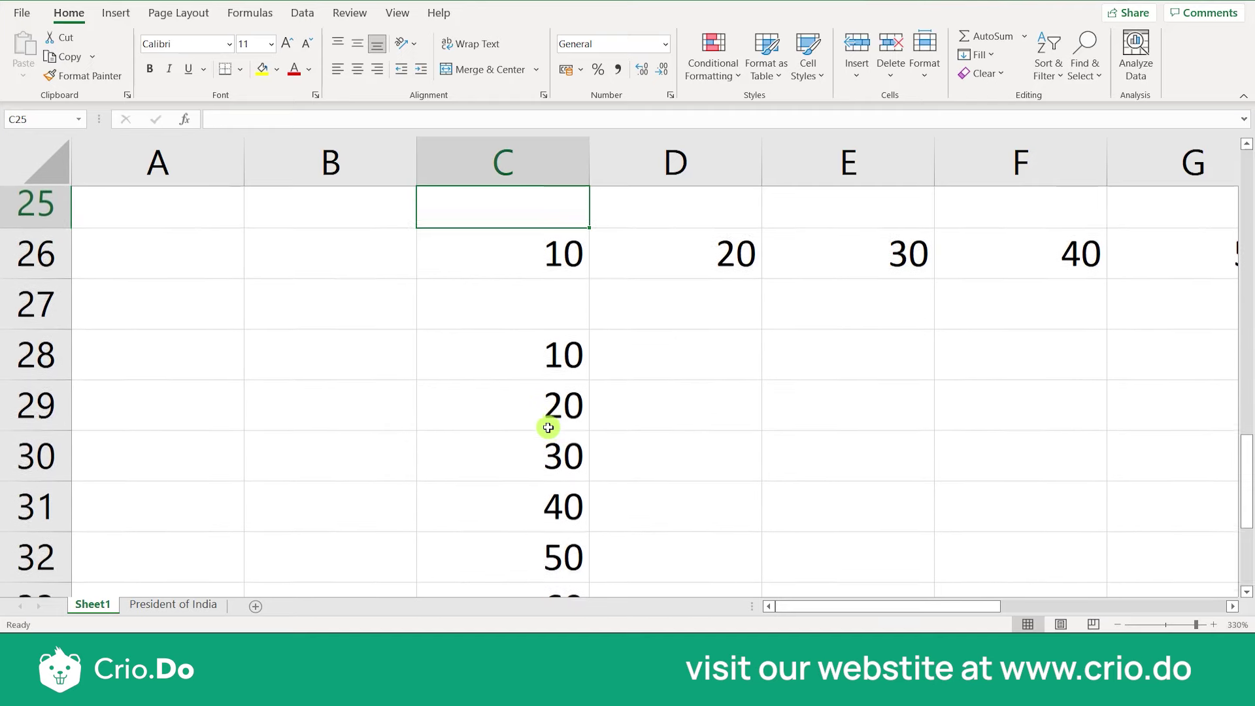
key(Down)
key(Down)
key(Down)
key(Down)
key(Down)
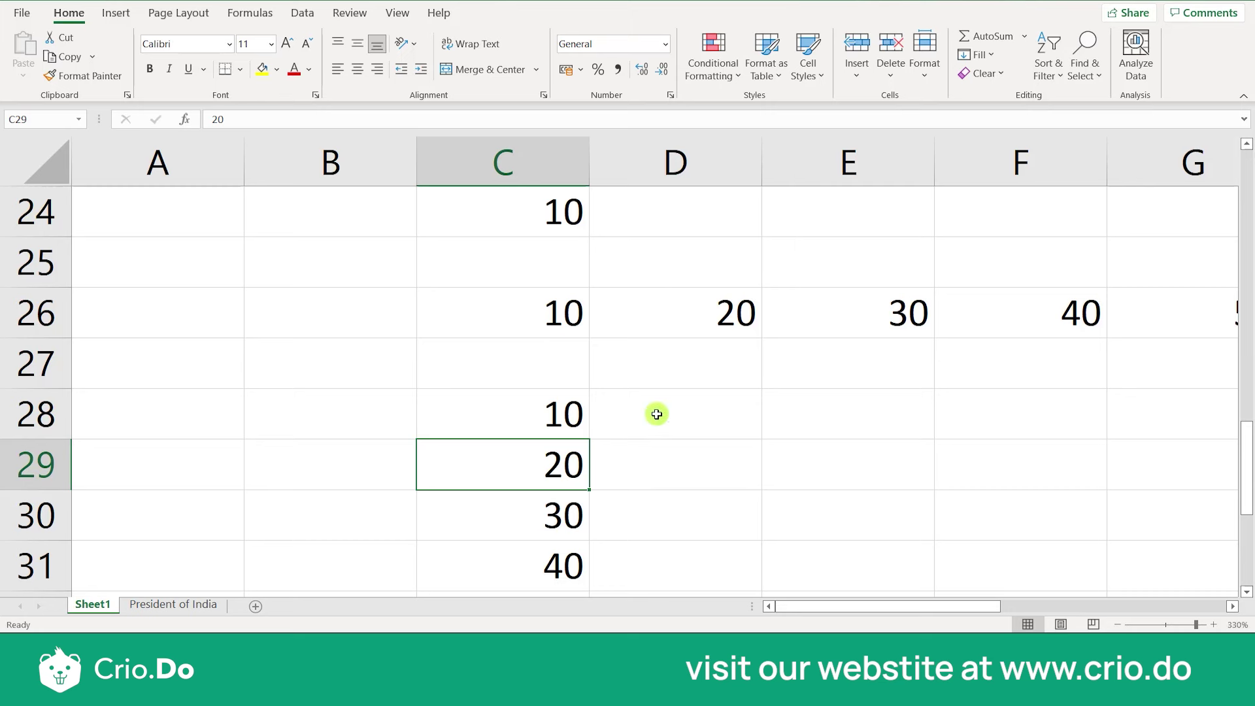
Step: Enter 13 in D28 and keep that cell selected
key(Right)
key(Up)
key(Right)
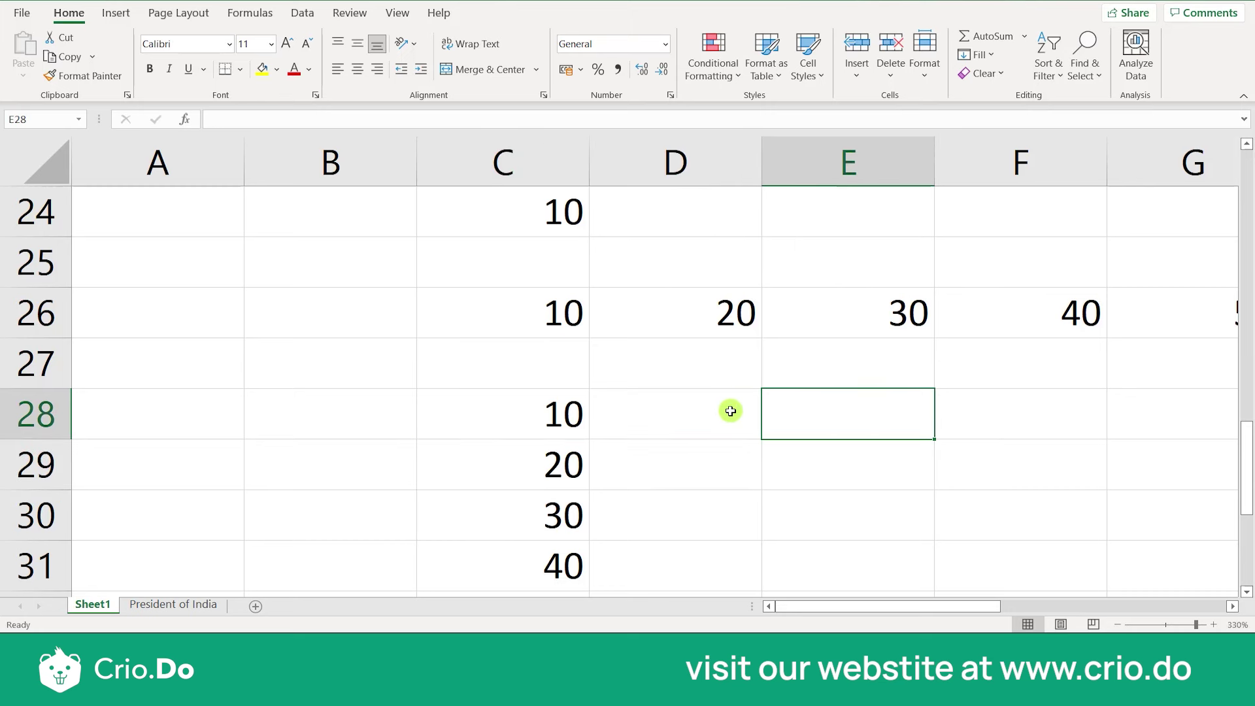
key(Left)
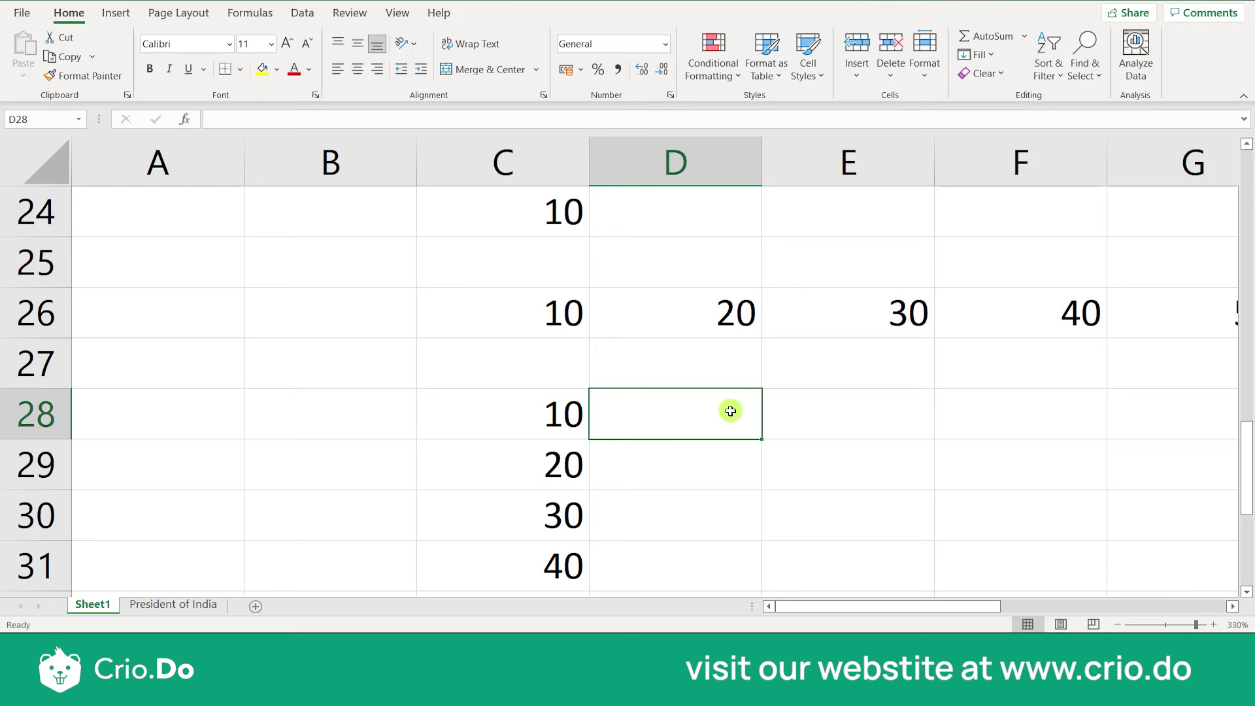
text(13)
key(ctrl+Return)
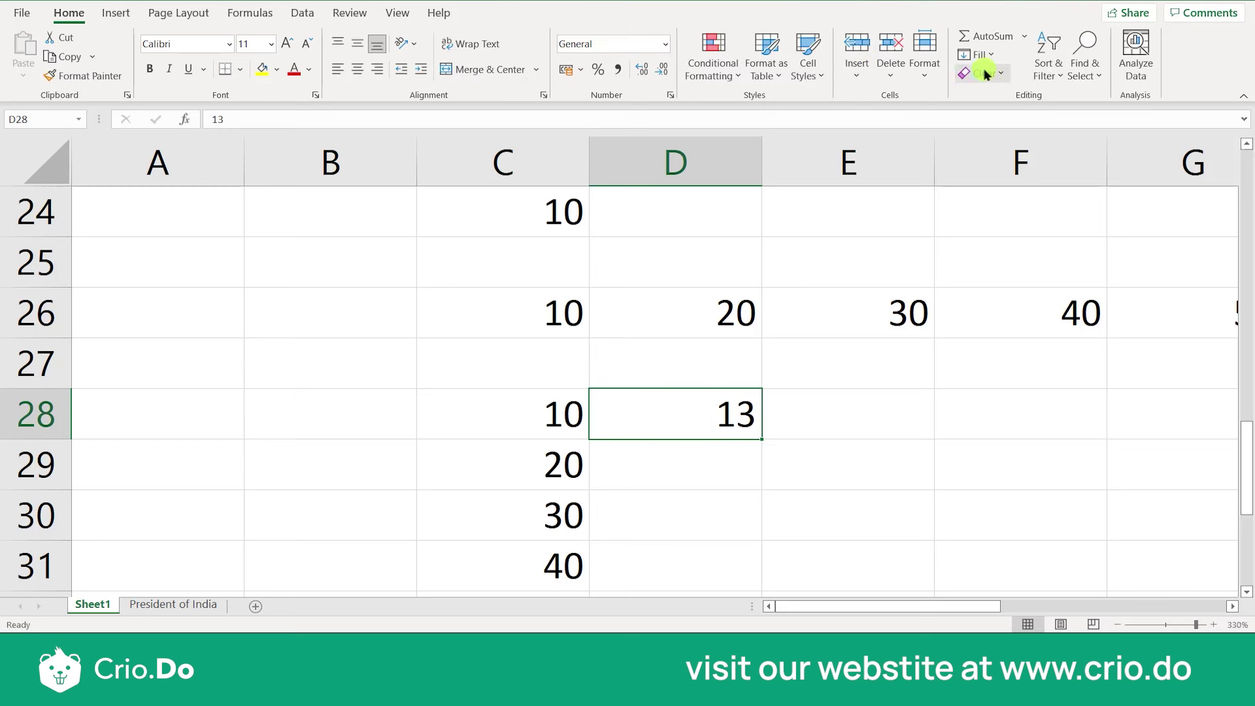
Step: Fill a linear series down the column from D28 with step value 13 and stop value 130
click(980, 55)
click(994, 195)
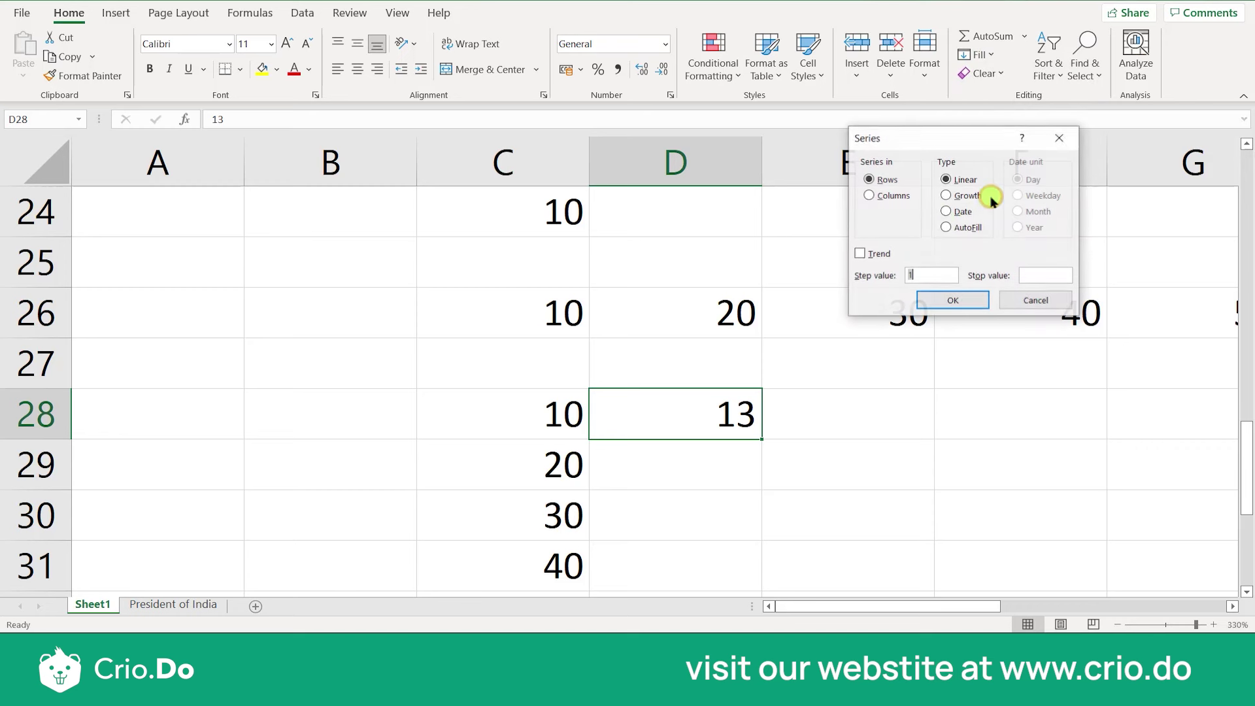
click(891, 196)
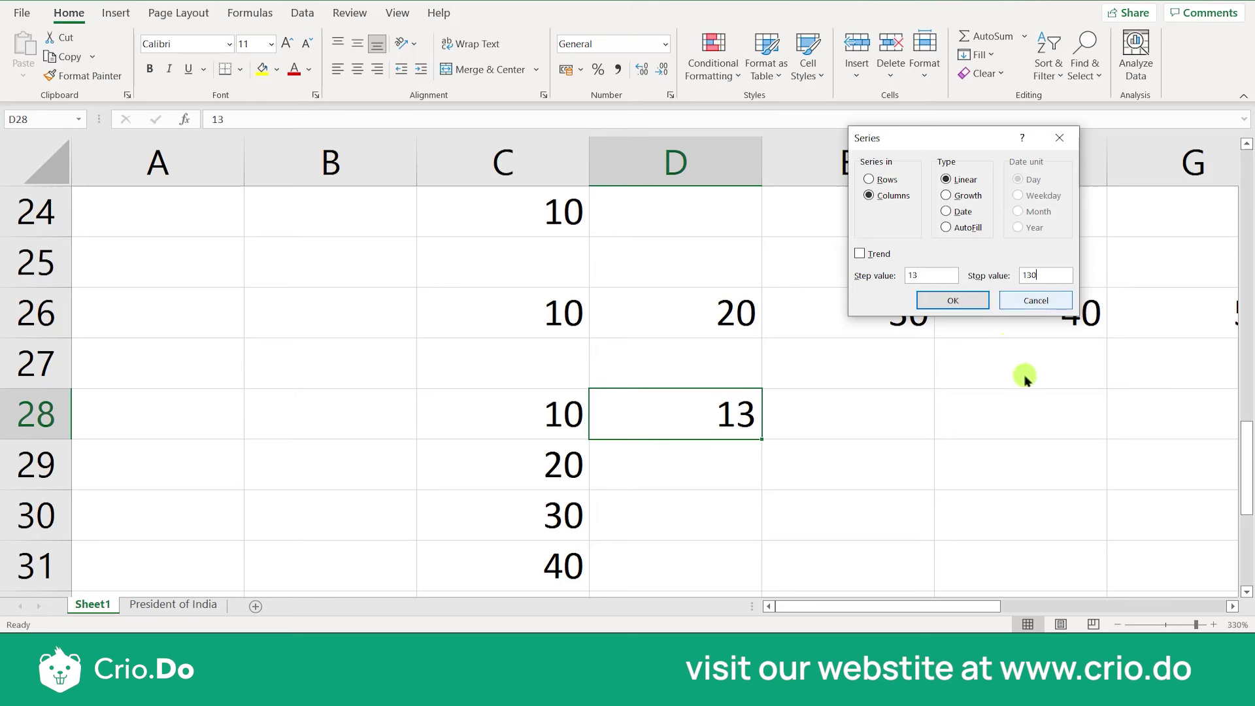
click(967, 304)
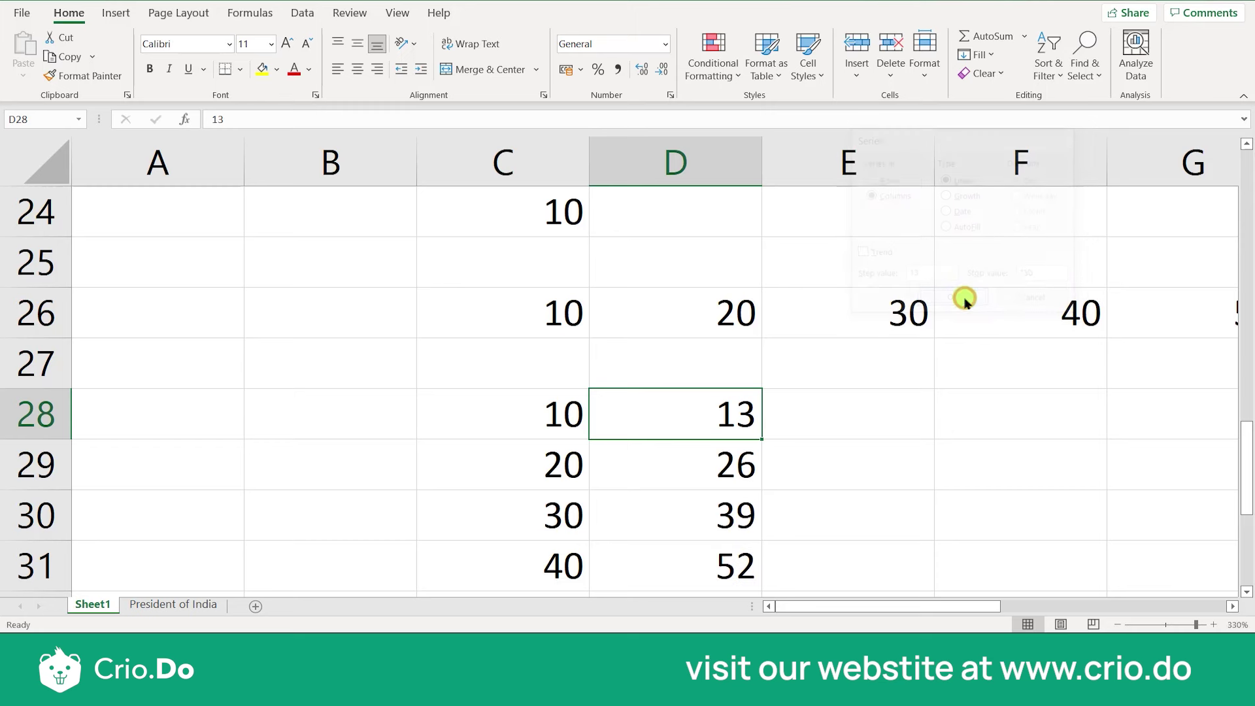
Step: Examine the filled series in column D from D28 down to its last value, comparing it with column C
click(703, 453)
key(Up)
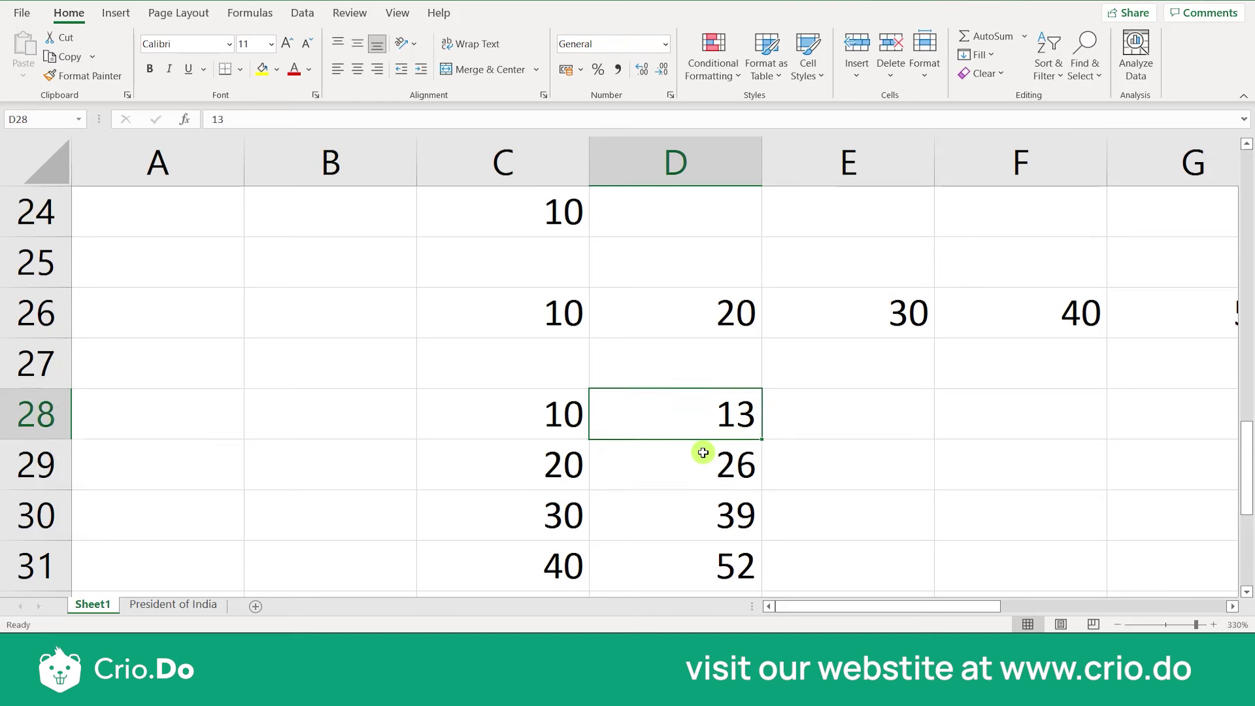
key(Down)
key(Down)
key(Down)
key(Up)
key(Up)
key(Up)
key(Down)
key(Down)
key(Down)
key(Down)
key(Down)
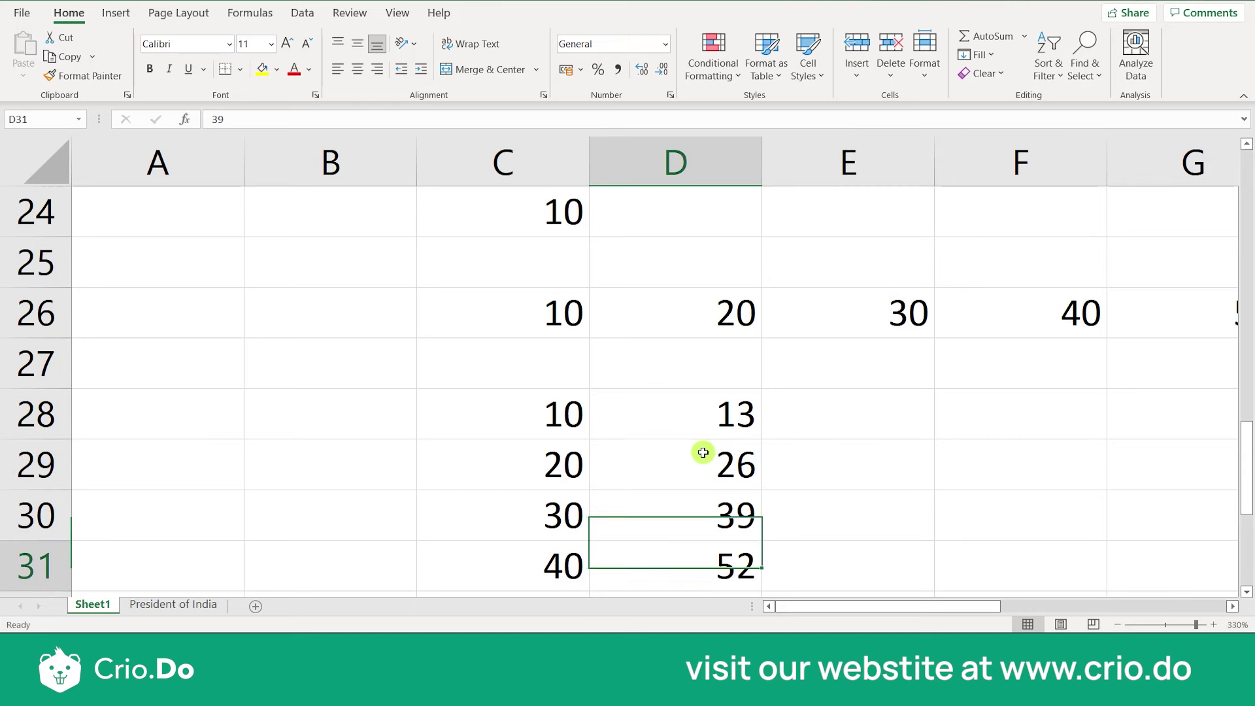
key(Down)
key(Down)
key(Down)
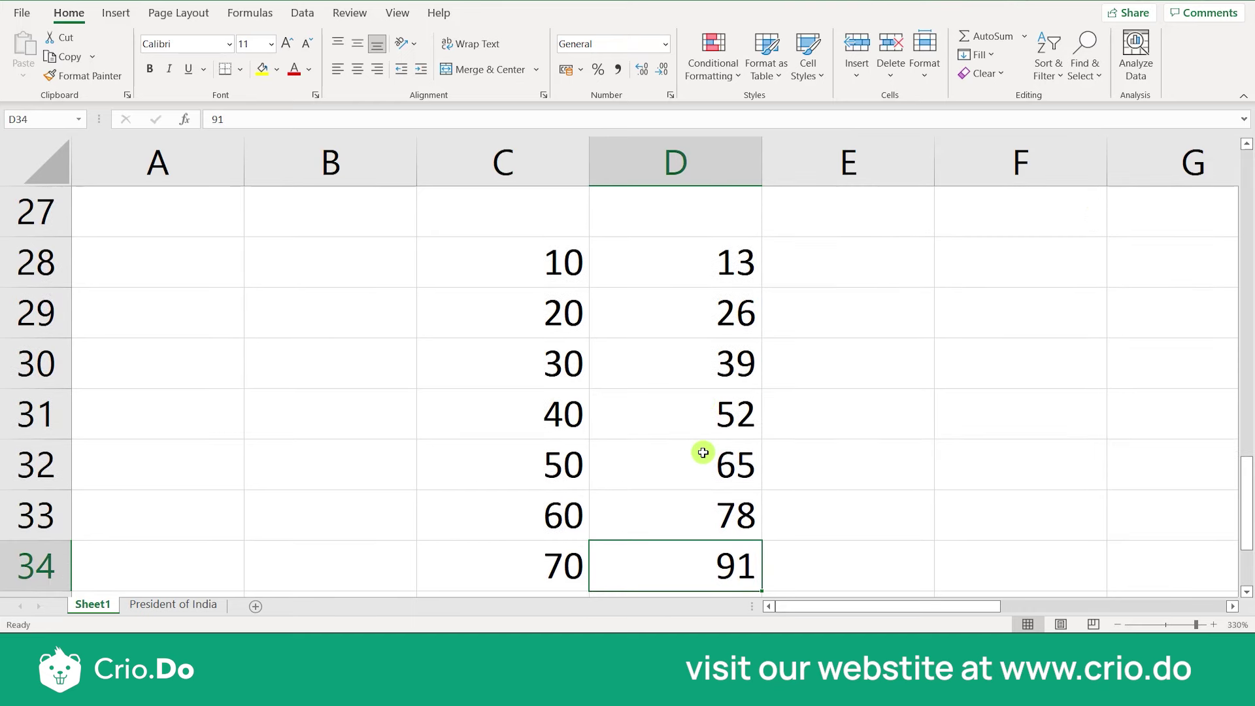
key(Up)
key(Down)
key(Down)
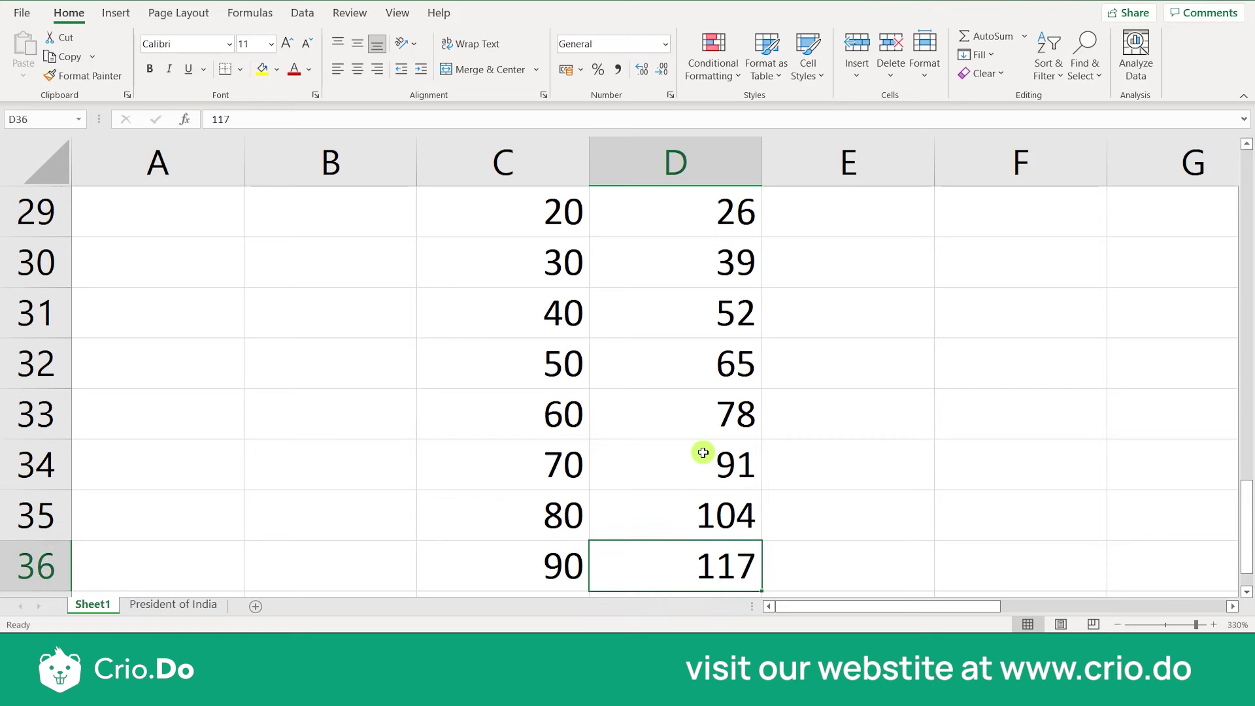
key(Up)
key(Up)
key(Up)
key(Up)
key(Up)
key(Up)
key(Up)
key(Up)
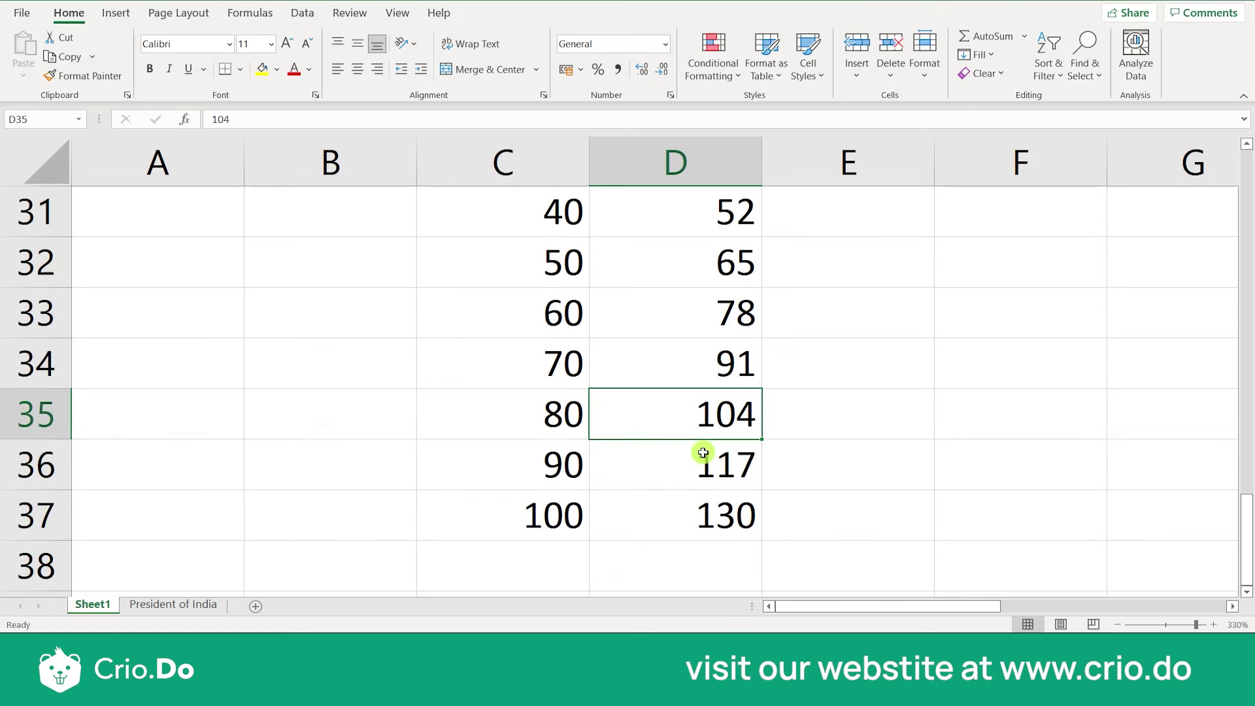
key(Up)
key(Up)
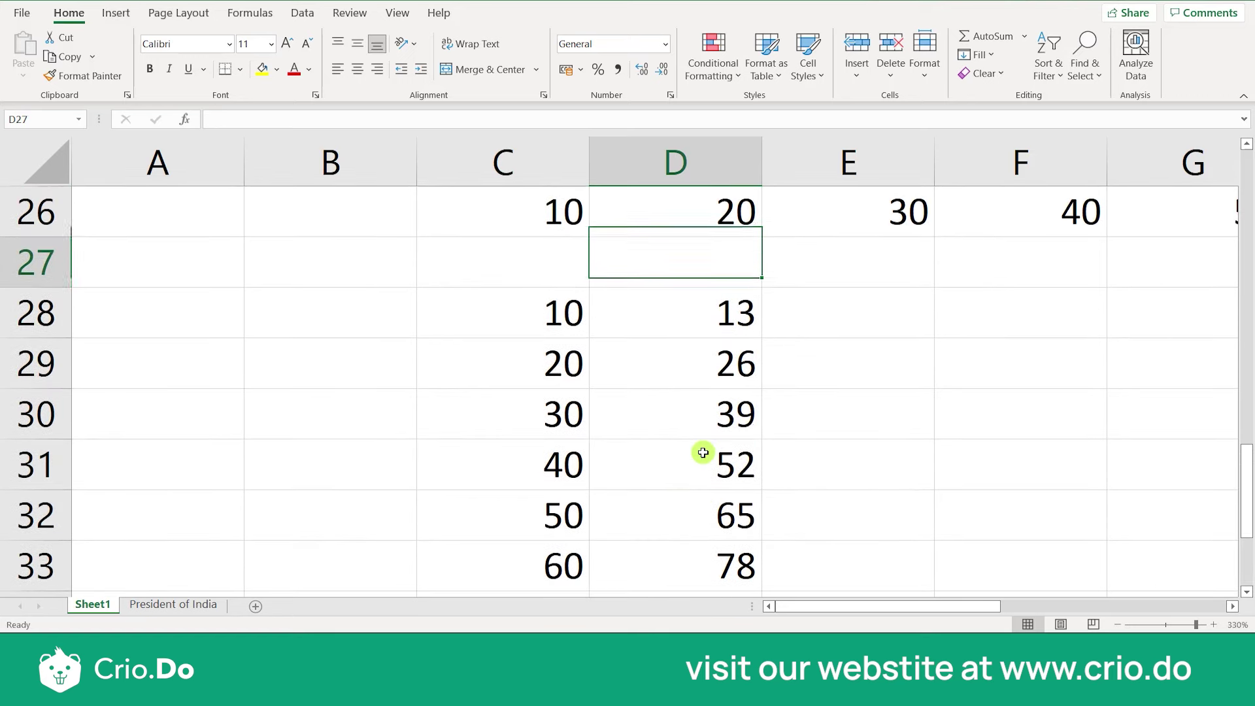
key(Down)
key(Down)
key(Down)
key(Down)
key(Down)
key(Down)
key(Down)
key(Down)
key(Down)
key(Down)
key(Down)
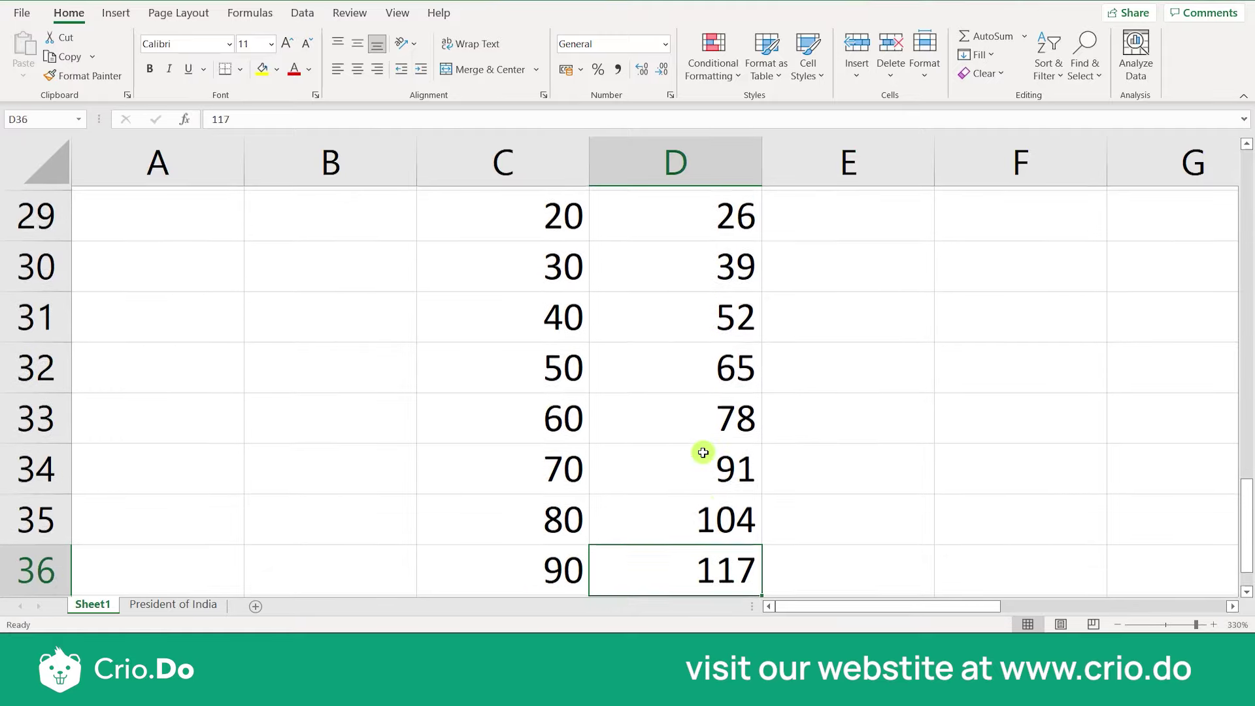
key(Up)
key(Up)
key(Up)
key(Up)
key(Up)
key(Up)
key(Up)
key(Up)
key(Up)
key(Up)
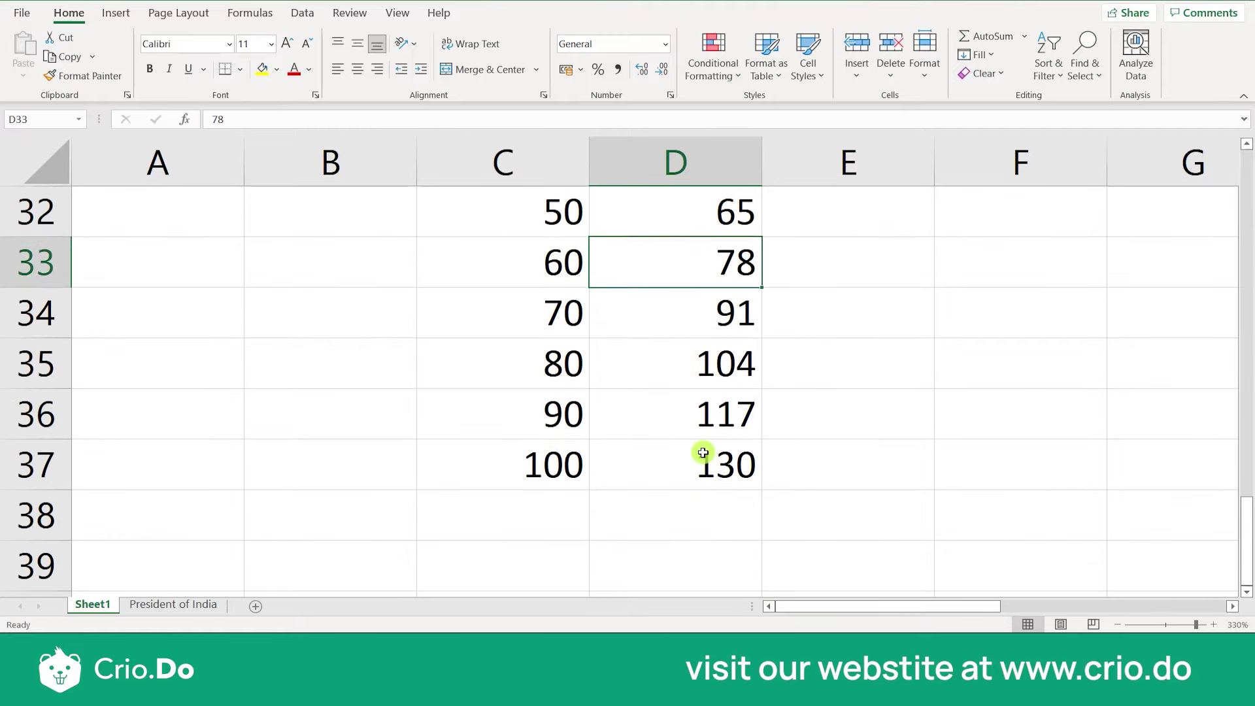
key(Up)
key(Up)
key(Up)
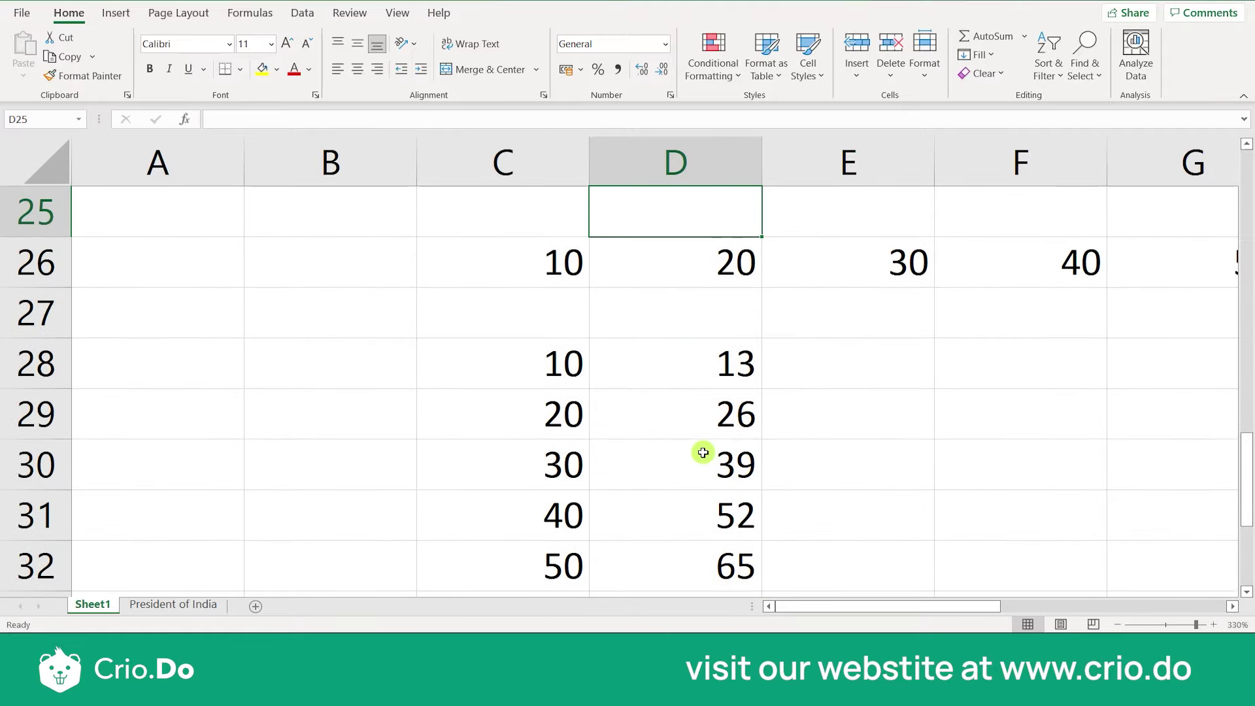
key(Down)
key(Down)
key(Down)
key(Down)
key(Down)
key(Down)
key(Down)
key(Down)
key(Down)
key(Down)
key(Down)
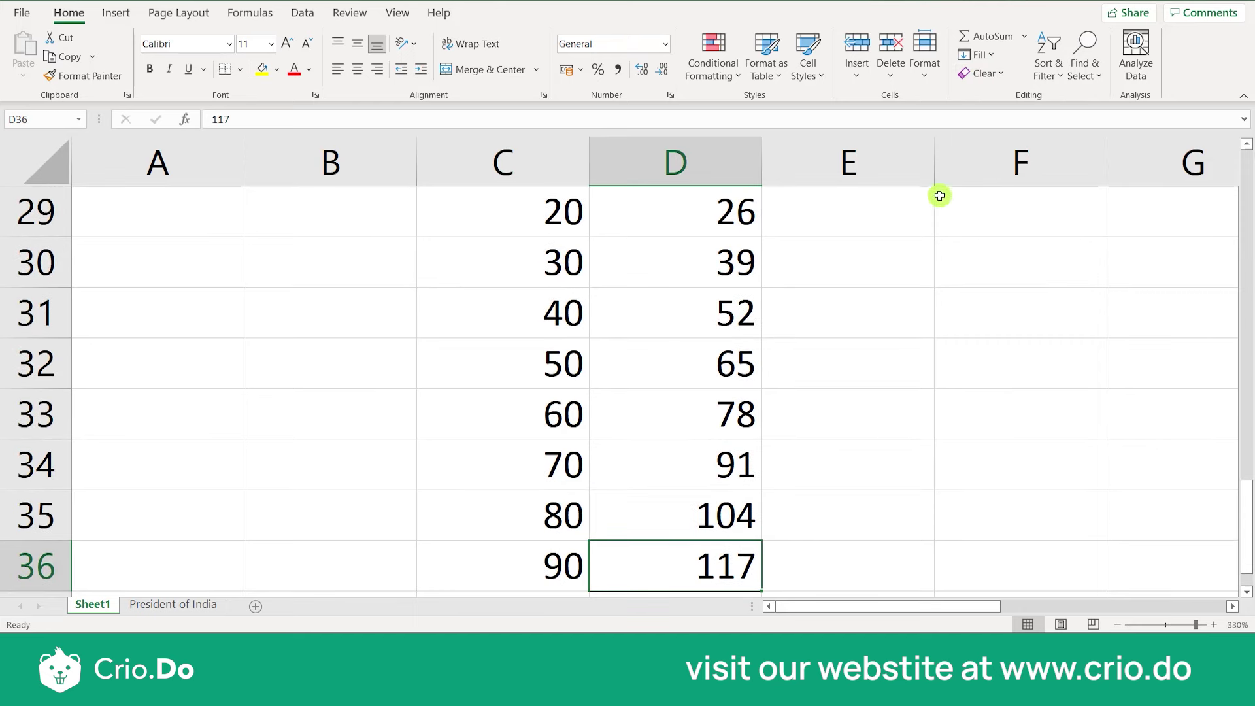
click(993, 56)
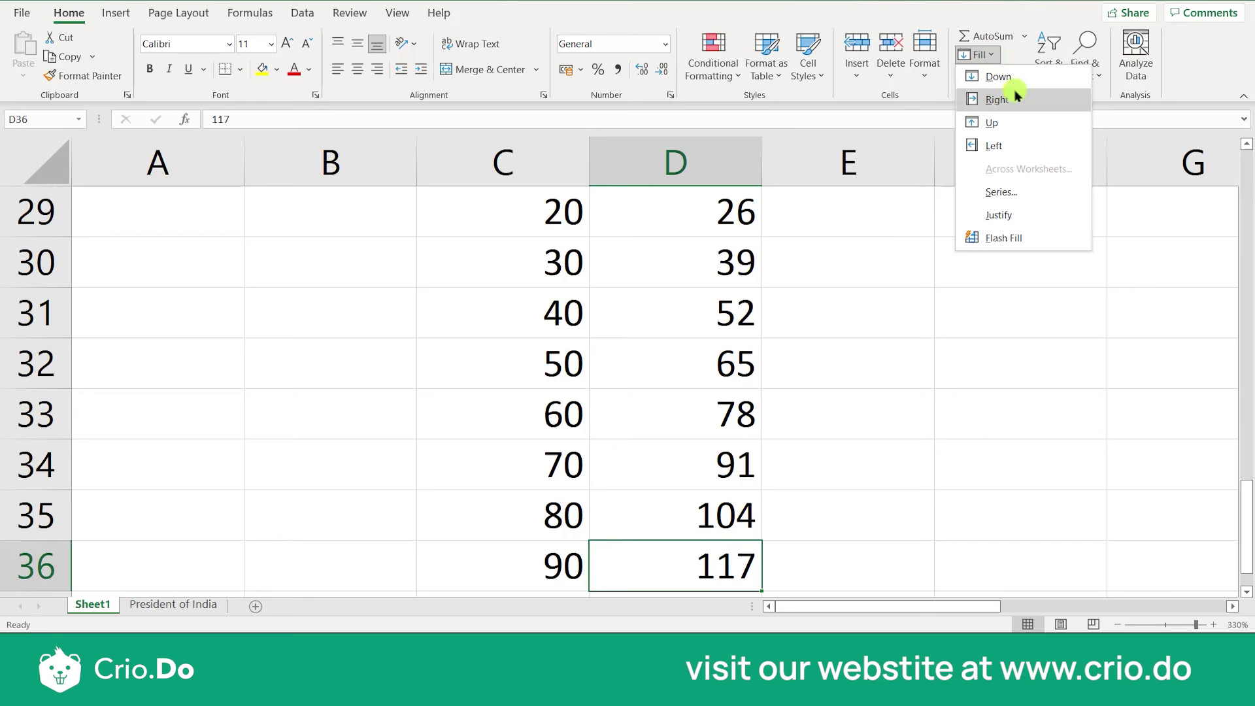
click(1005, 197)
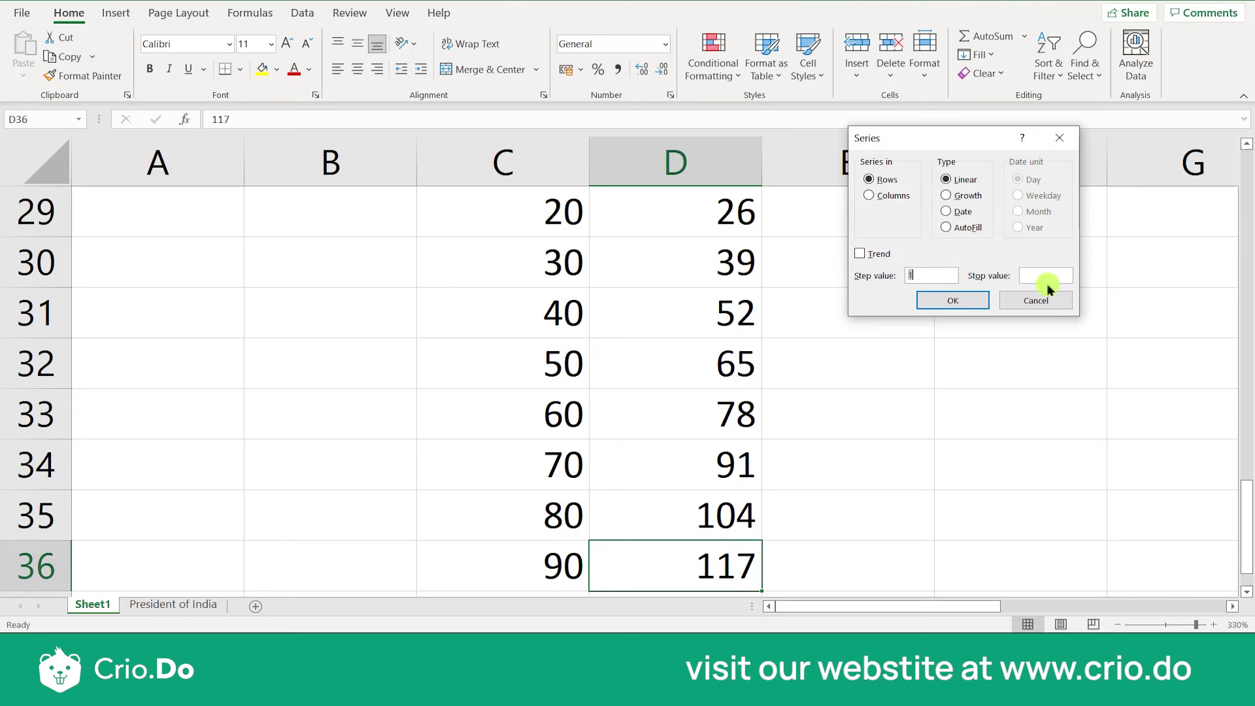
click(1039, 301)
Step: Enter the date 31-Dec-2021 in B43, in the empty area below the number series, and select that cell
scroll(709, 415, down, 4)
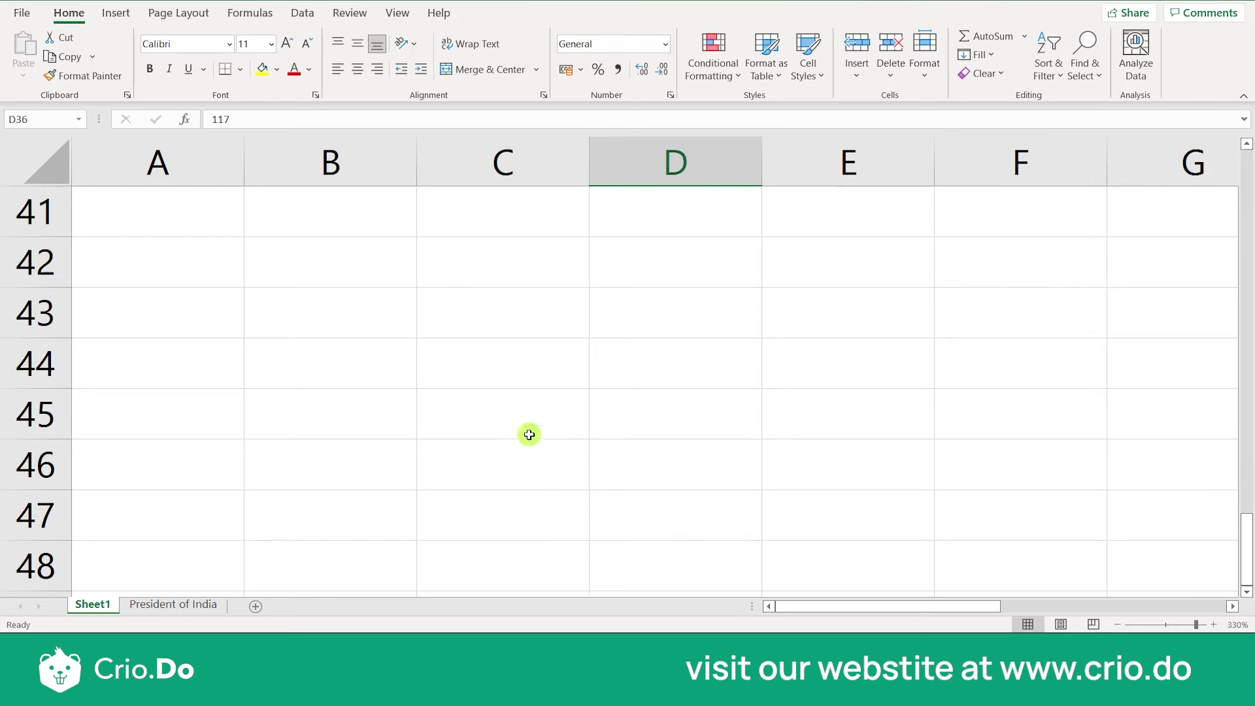
click(417, 357)
click(358, 308)
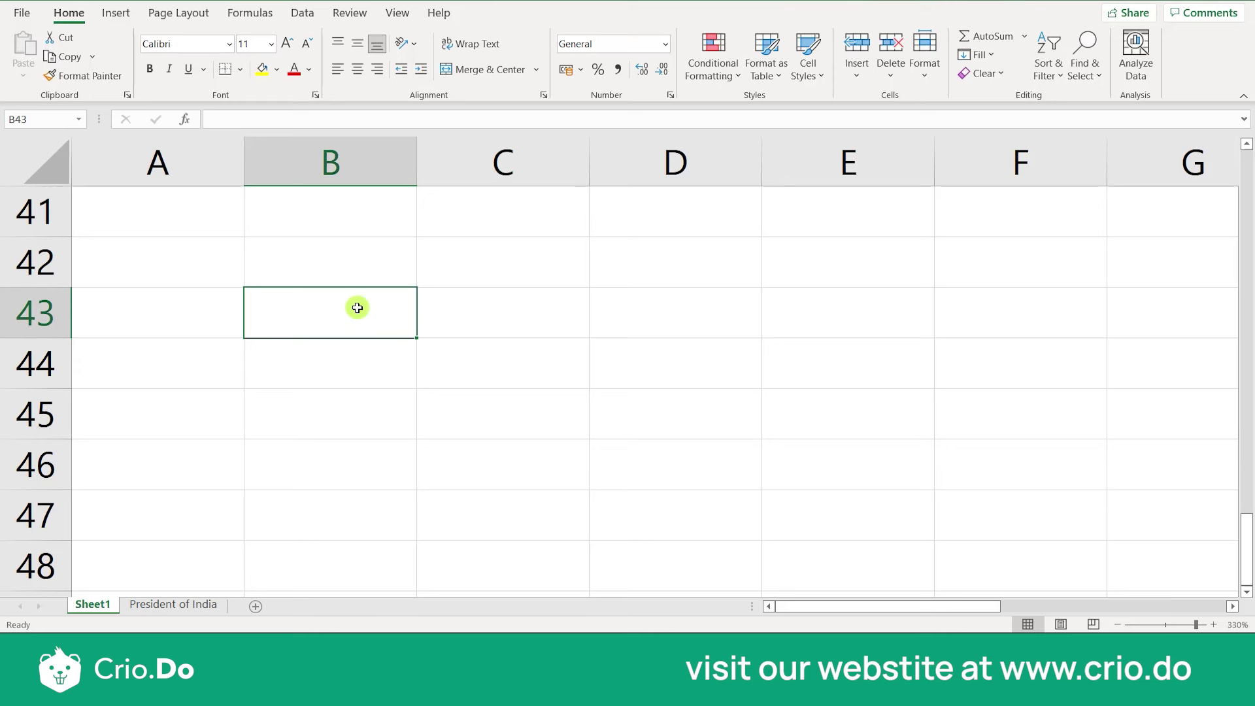
text(31-Dec-2)
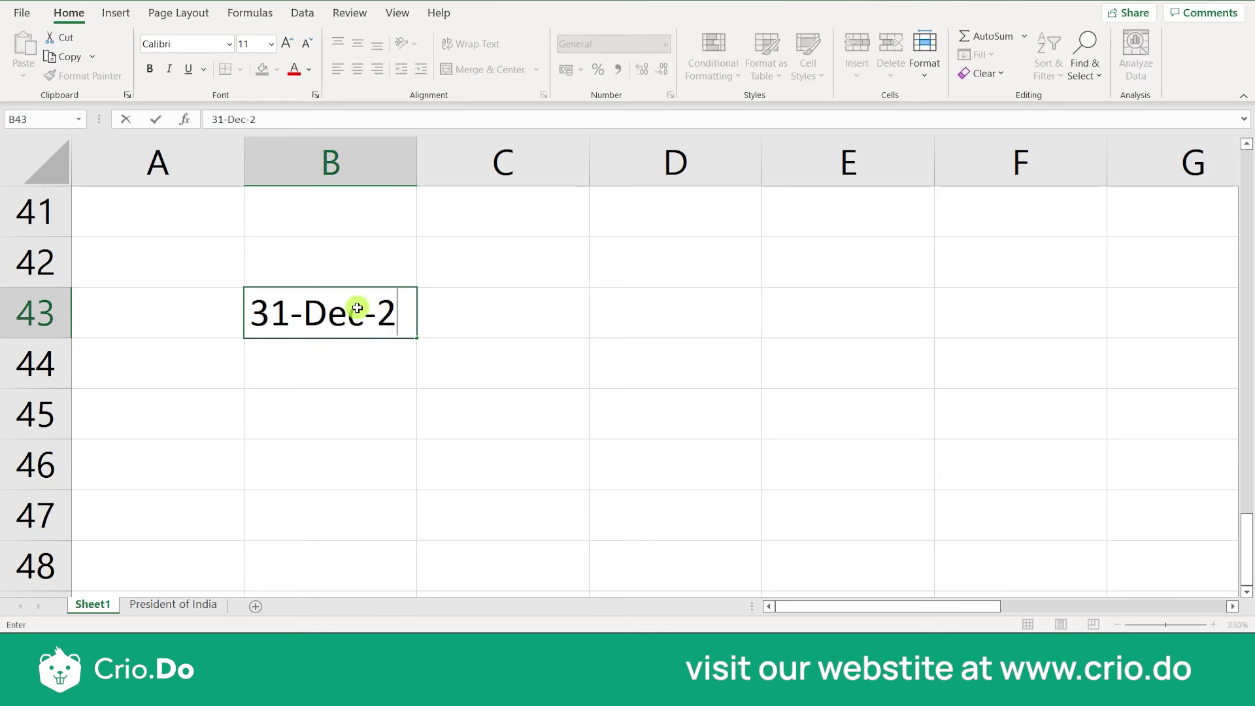
text(021)
key(Return)
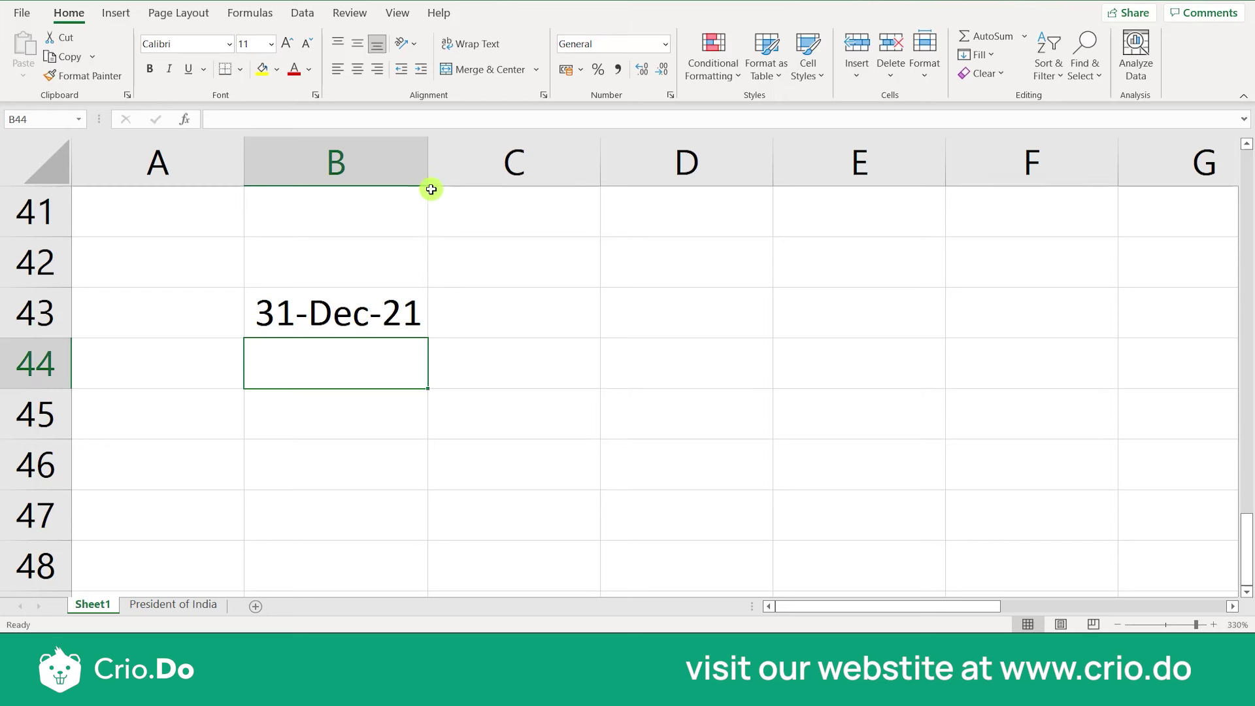
click(362, 330)
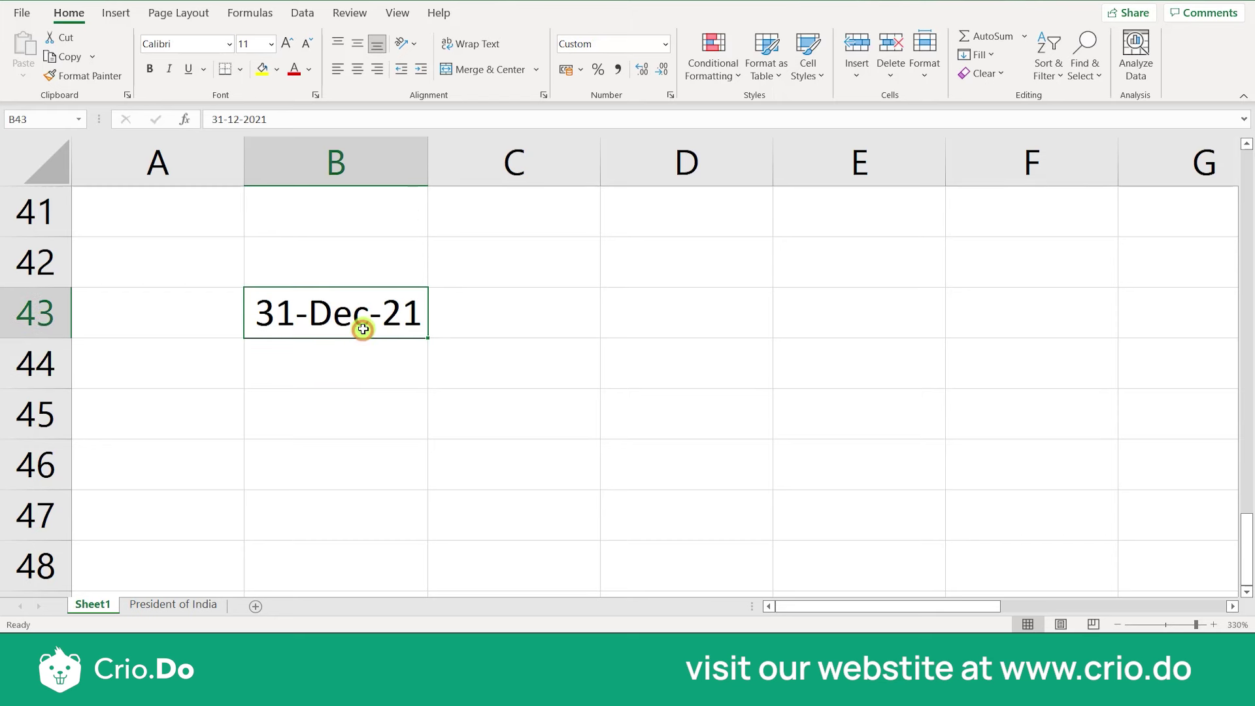
Step: Try to fill a date series down the column from B43
click(990, 56)
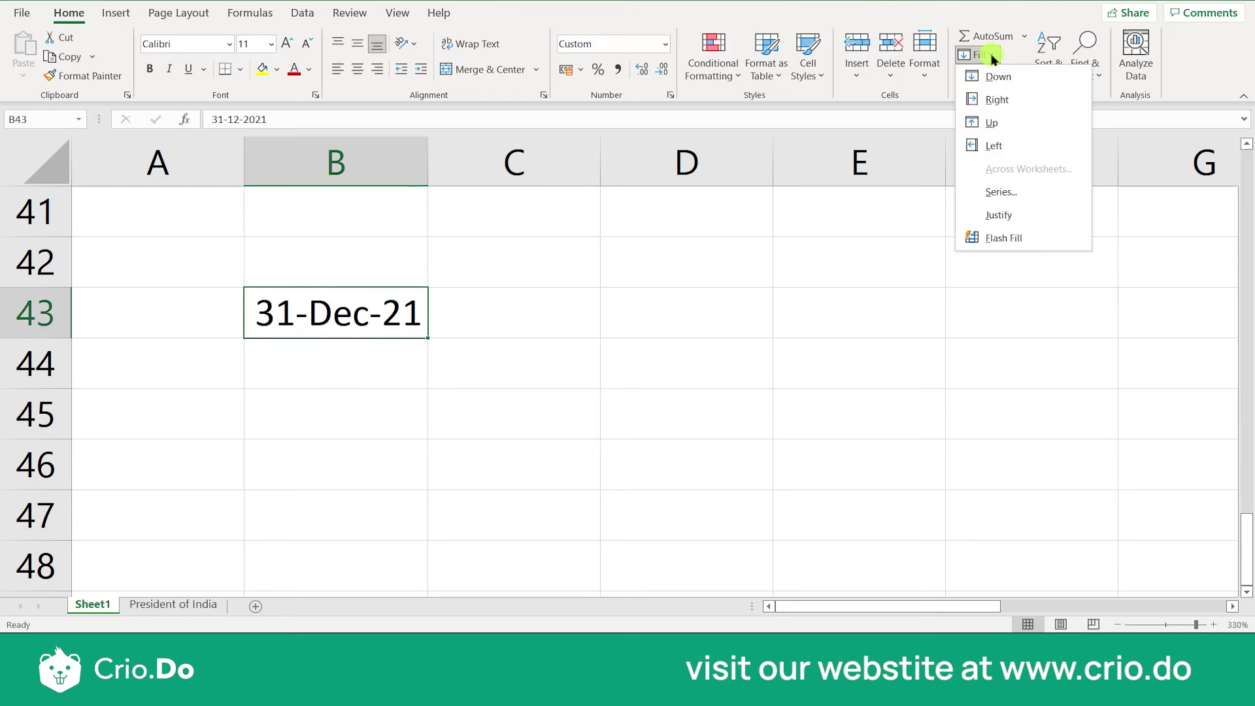
click(1001, 193)
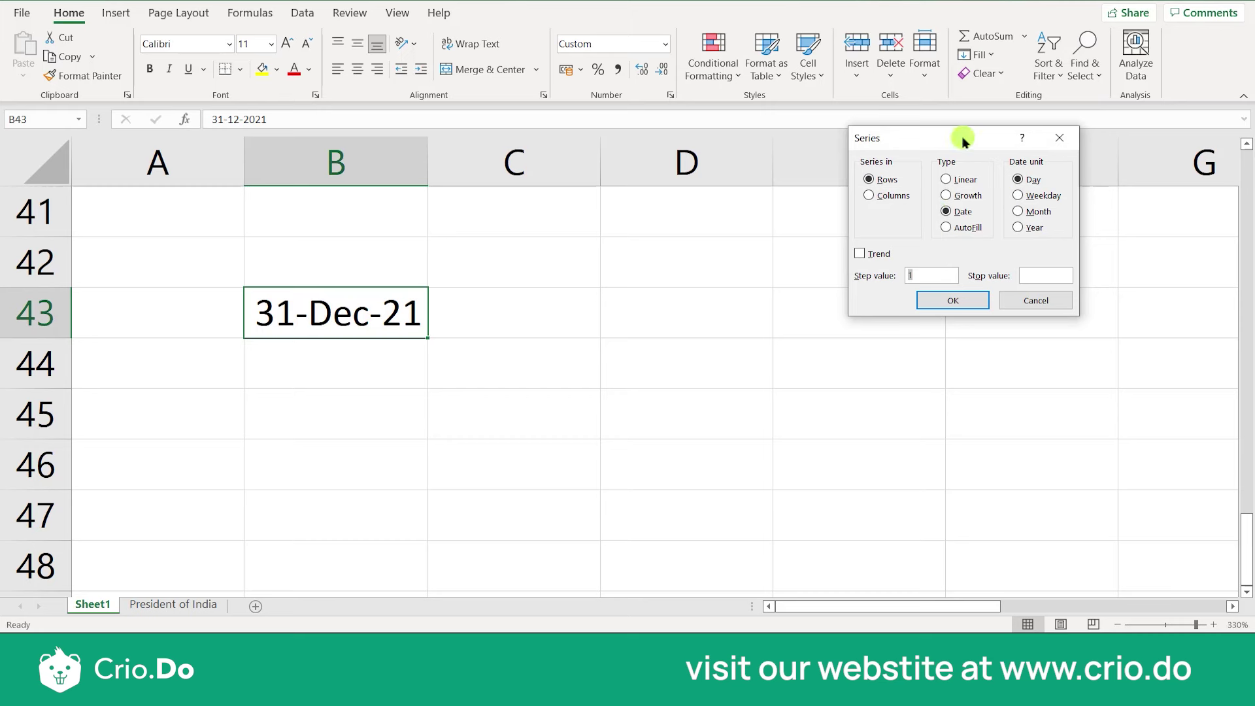
drag(963, 136, 966, 203)
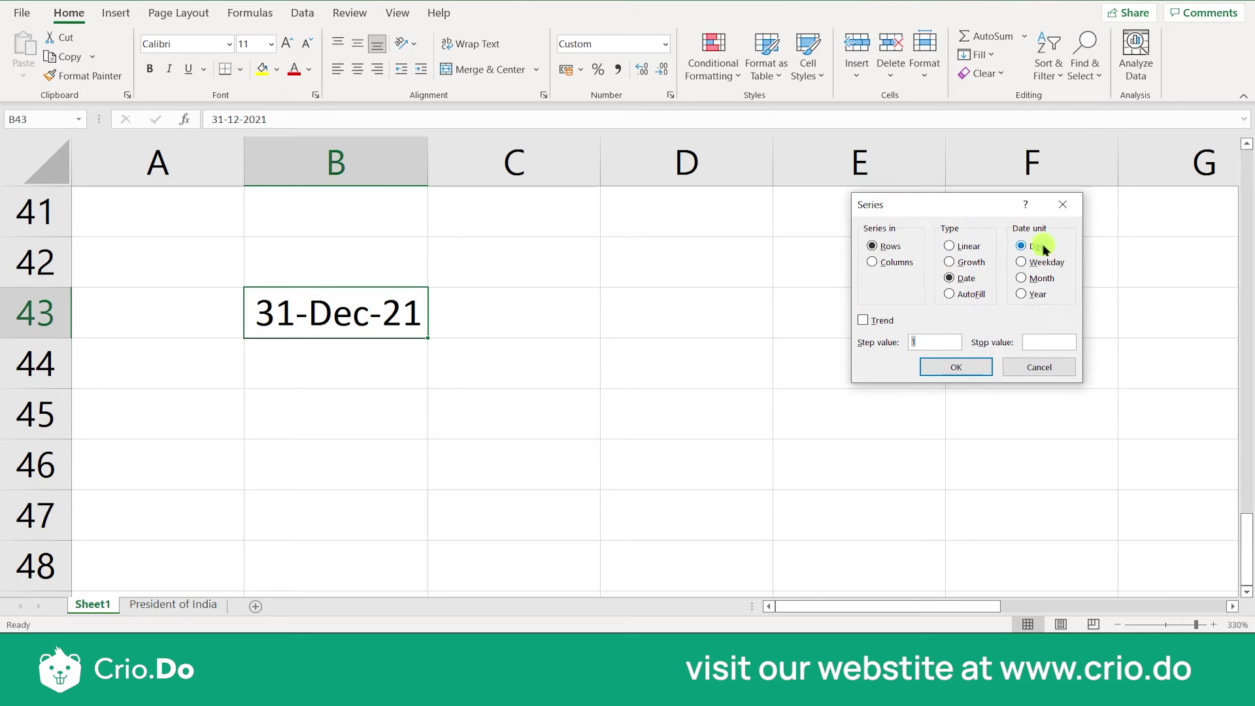
click(897, 265)
click(1036, 342)
click(980, 365)
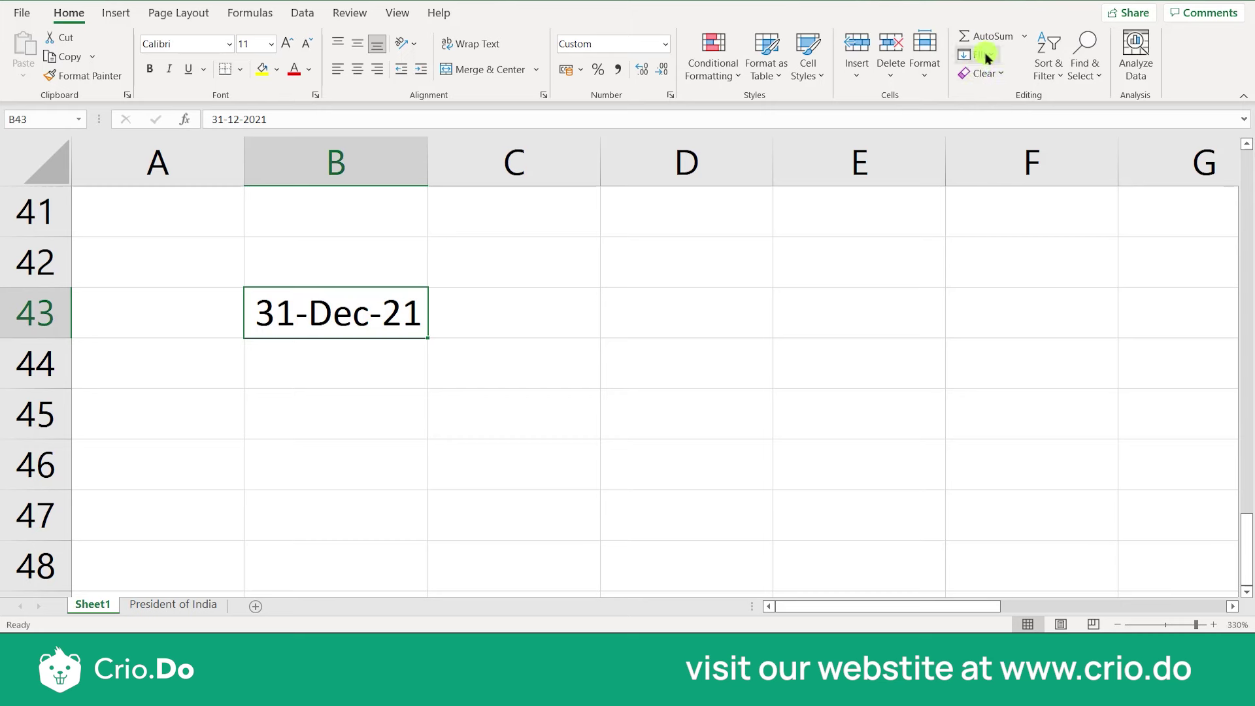
click(983, 55)
click(1005, 217)
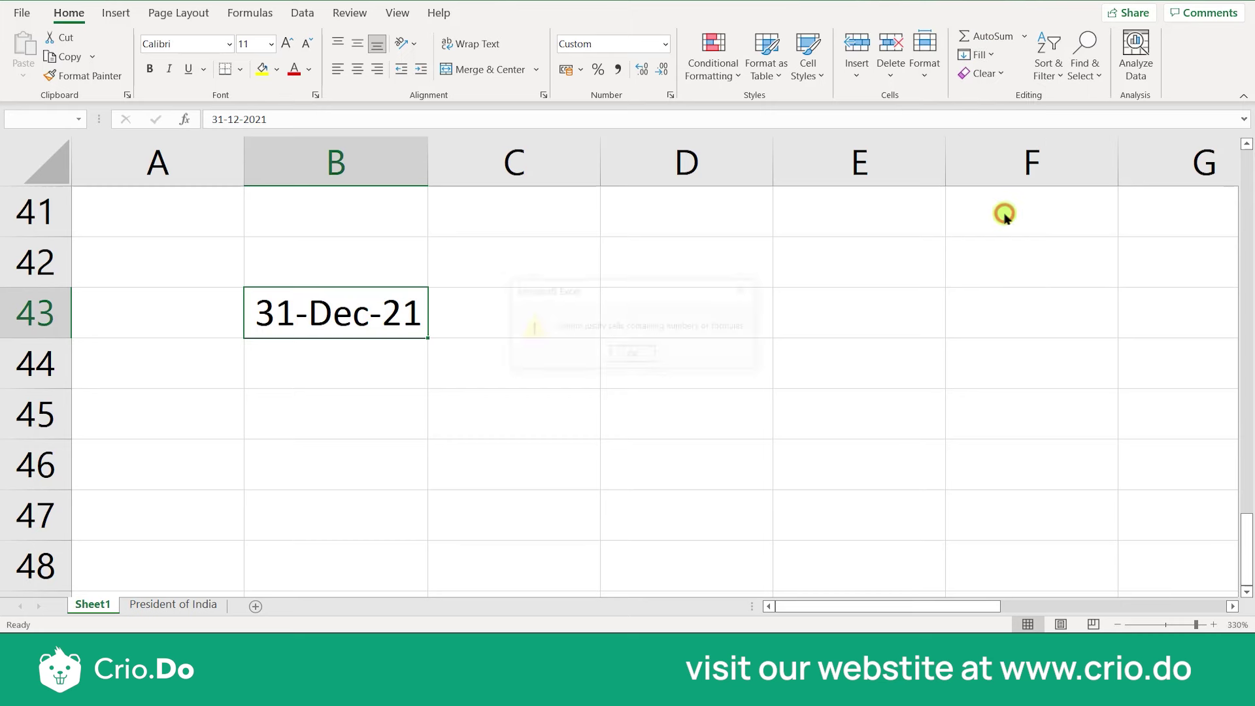
key(Return)
Step: Fill a date series along row 43 from B43 with month as the date unit, step value 1 and a stop value
click(982, 55)
click(1015, 193)
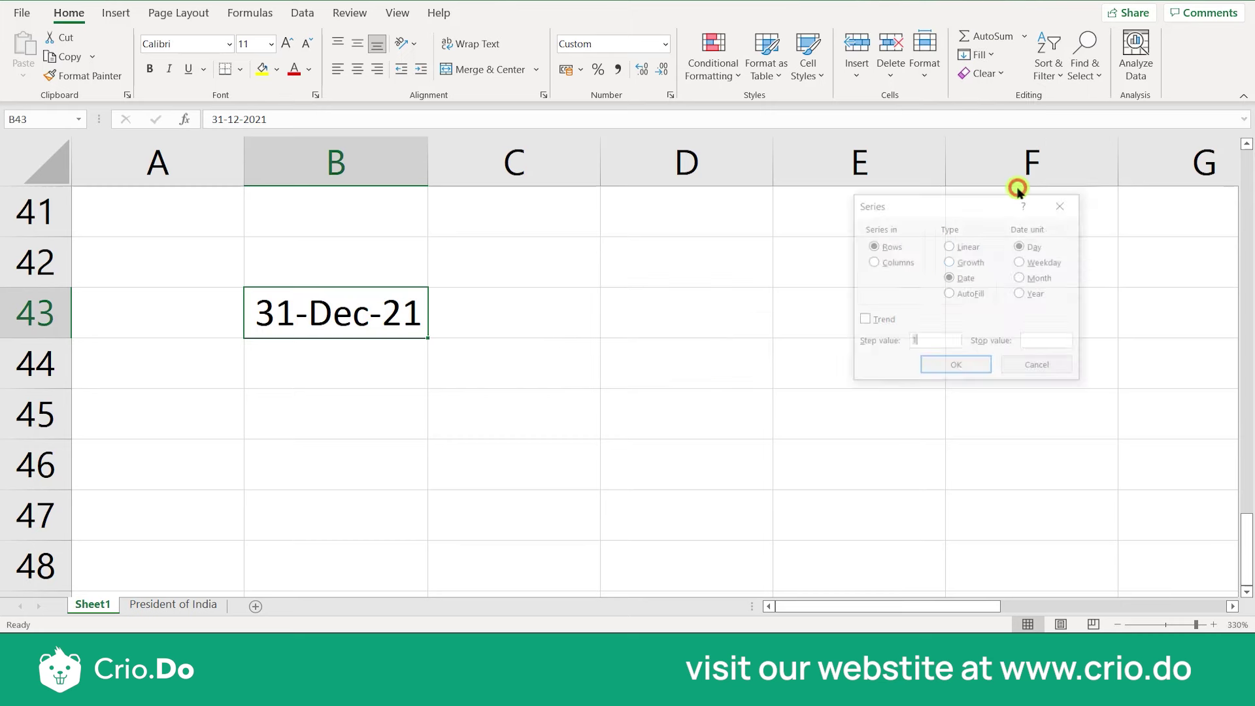
click(896, 320)
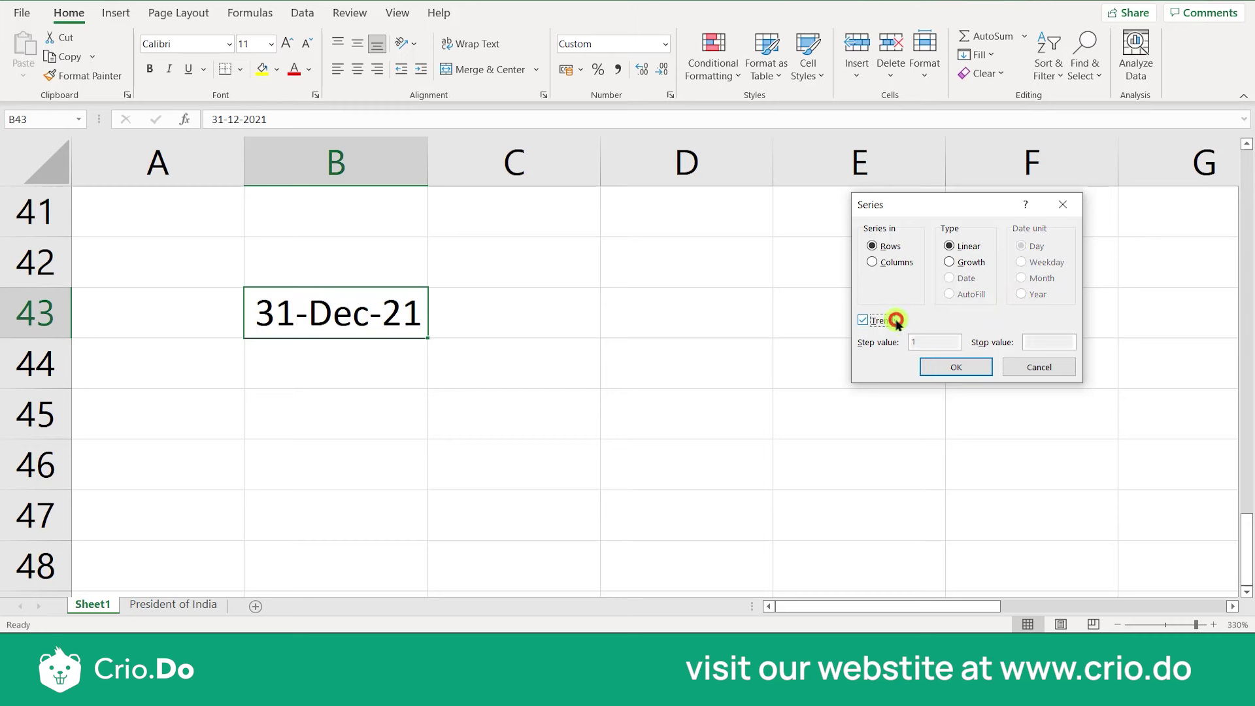
click(863, 320)
click(949, 277)
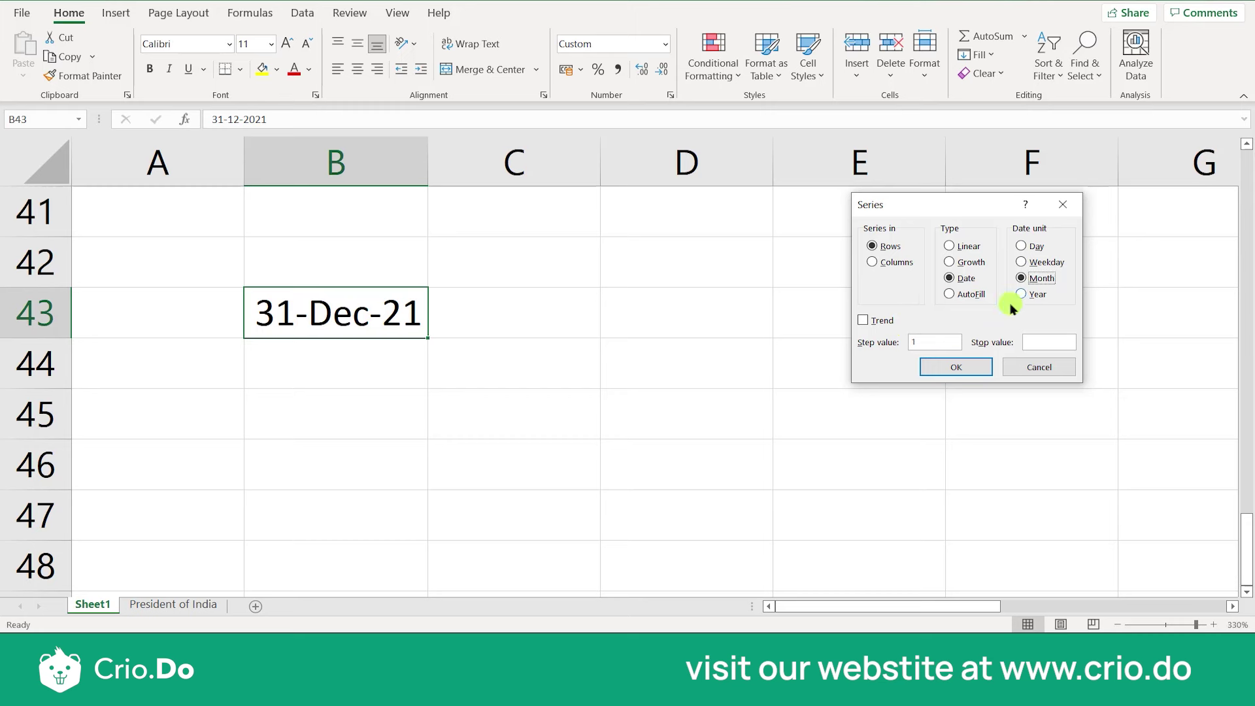
click(956, 341)
click(1038, 344)
key(Return)
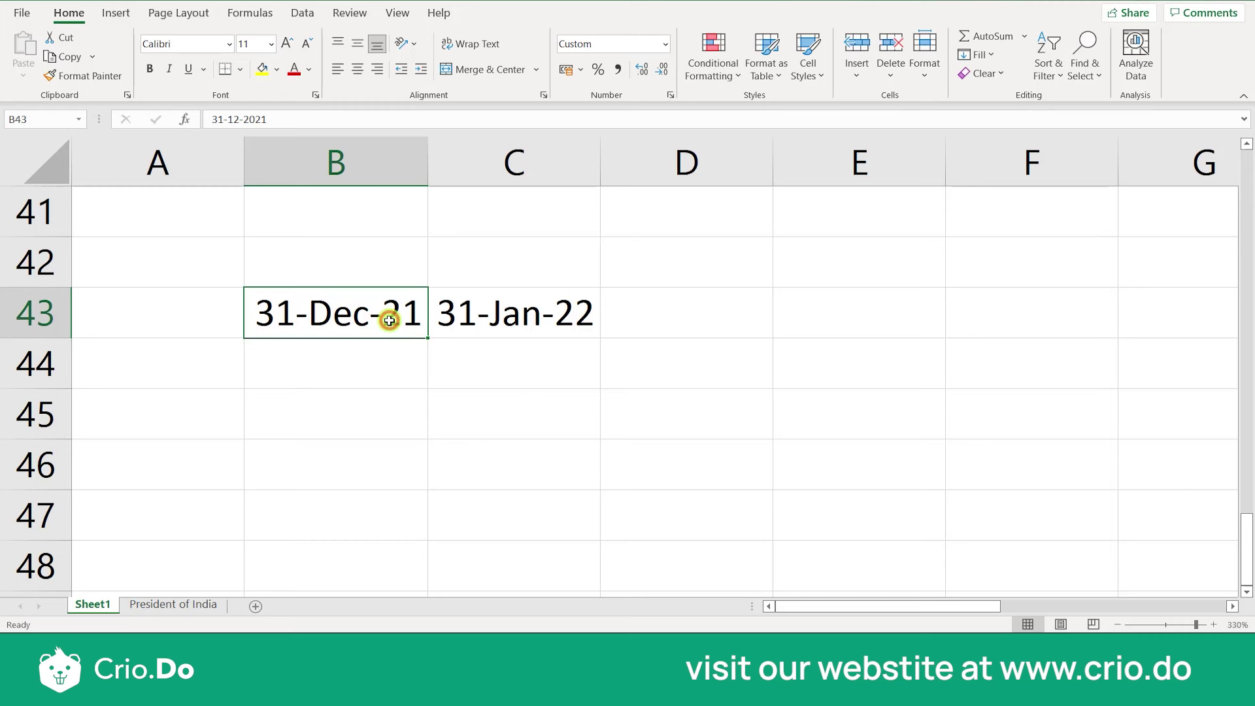
Step: Try to apply the Justify fill to the date in C43
click(500, 317)
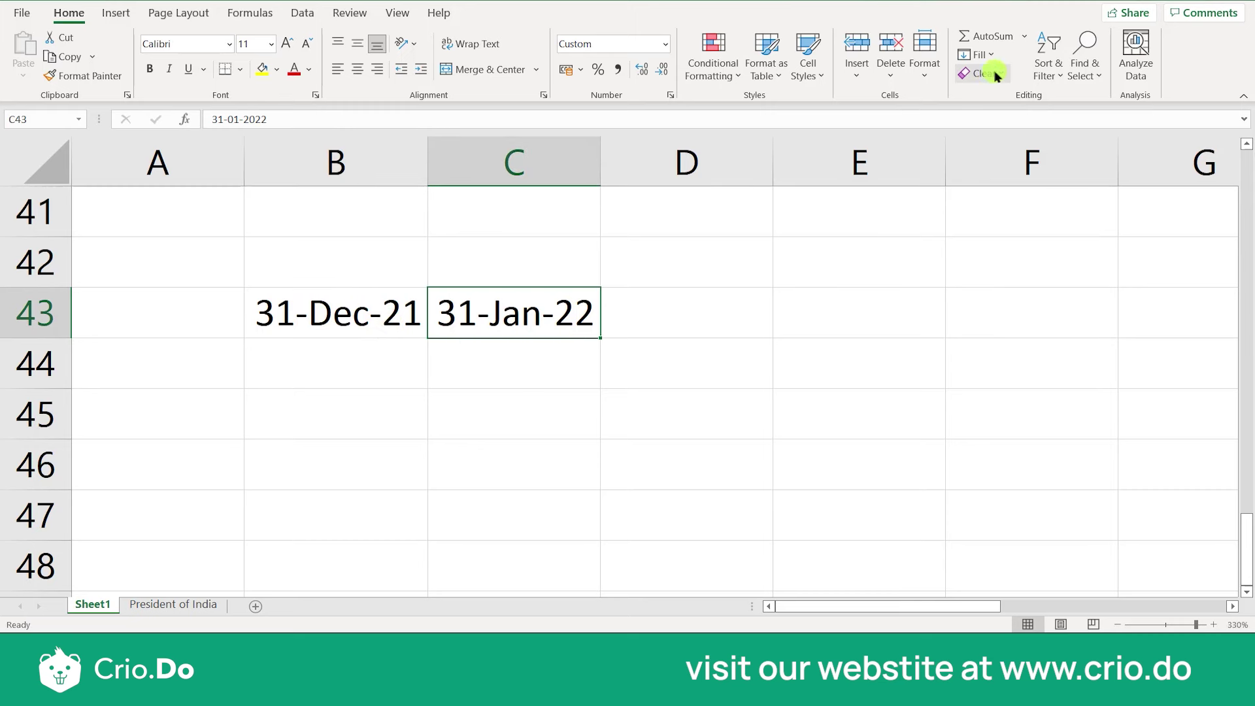
click(984, 54)
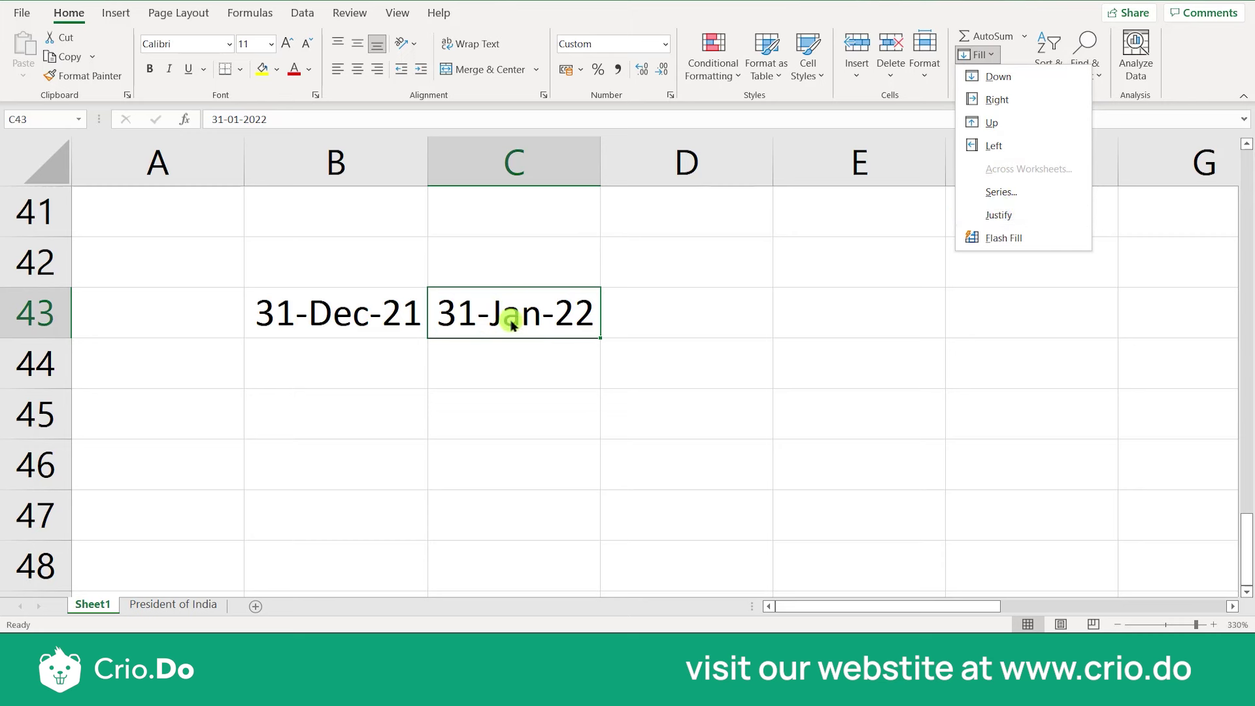
click(999, 216)
click(629, 353)
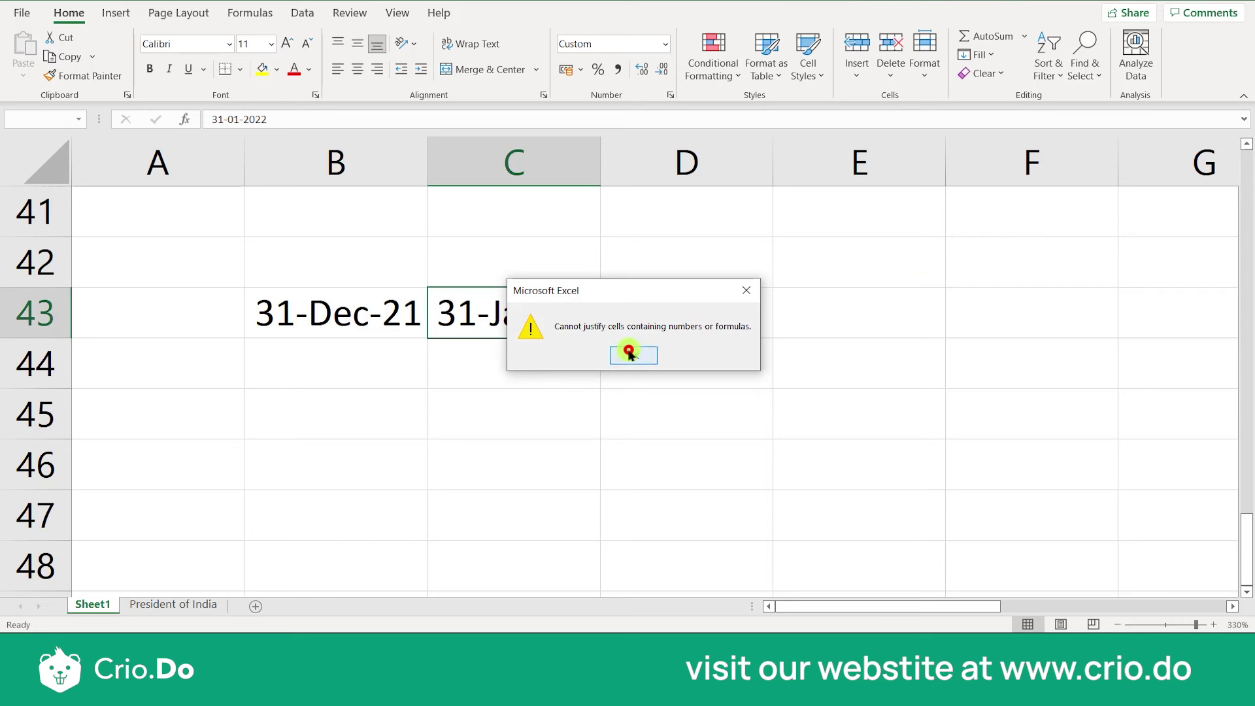
click(992, 53)
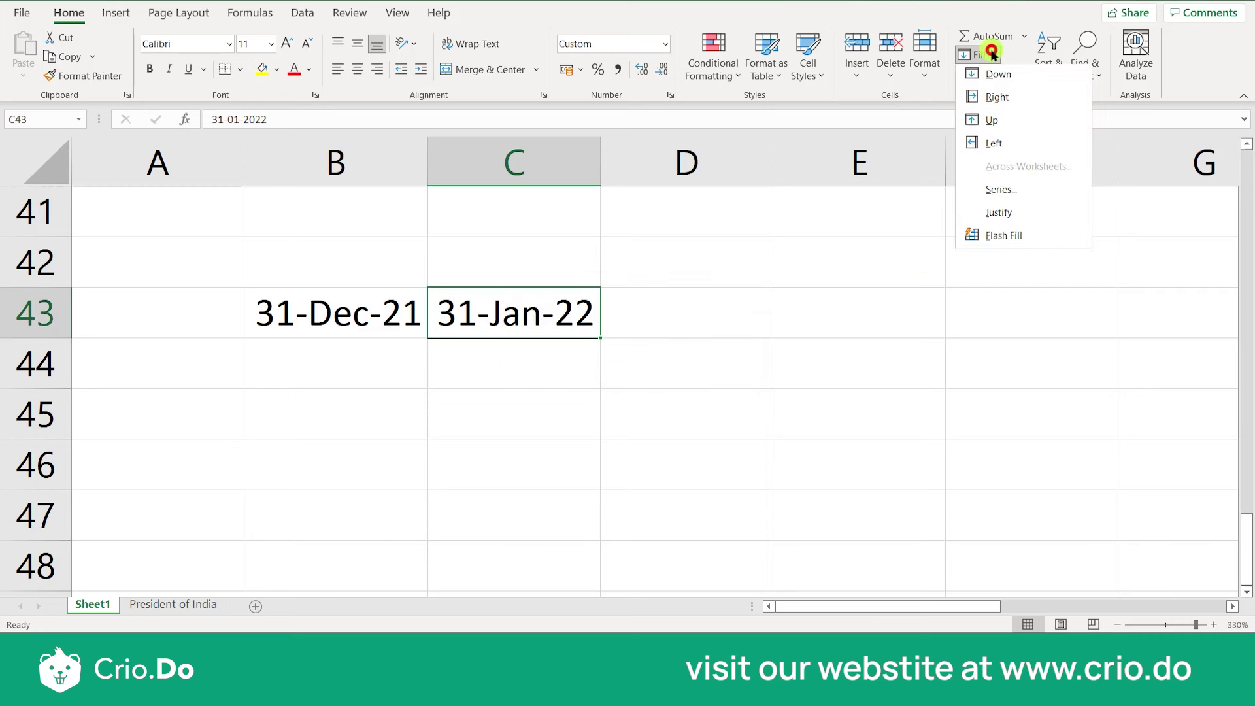
key(Escape)
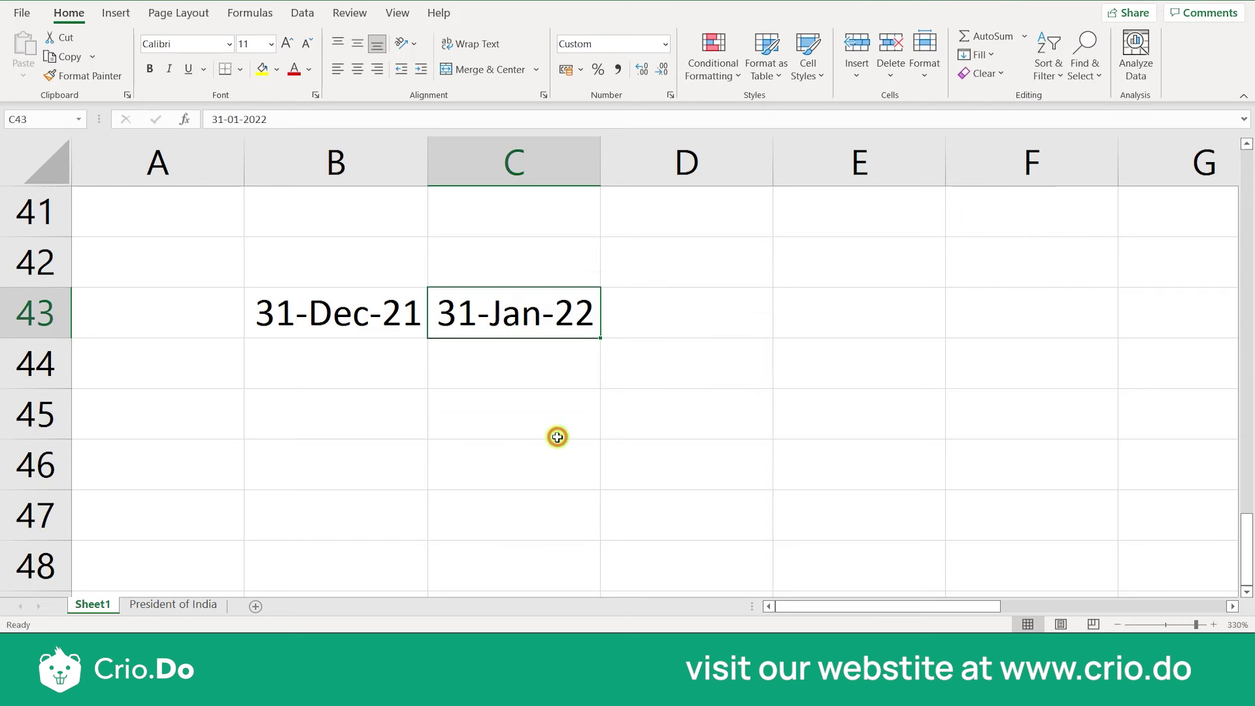
Step: Fill a date series along row 43 from C43 with day as the date unit, step value 1 and a March 2022 stop value
click(552, 383)
click(566, 314)
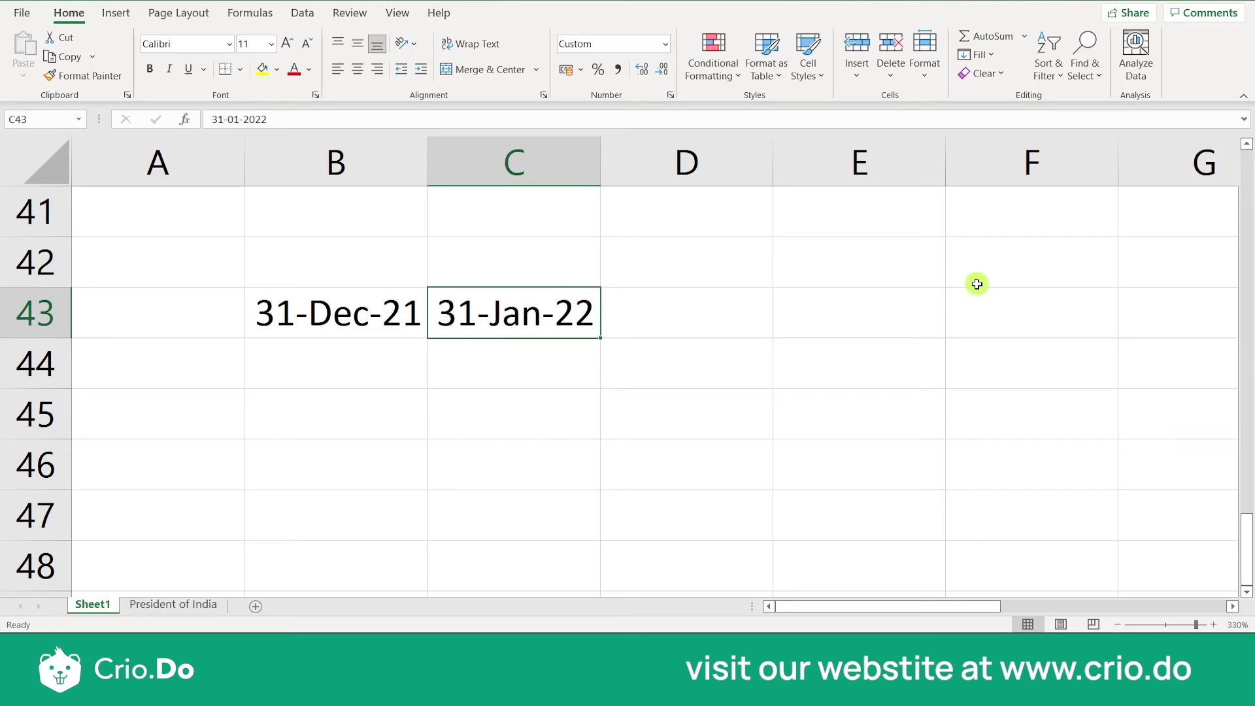
click(992, 55)
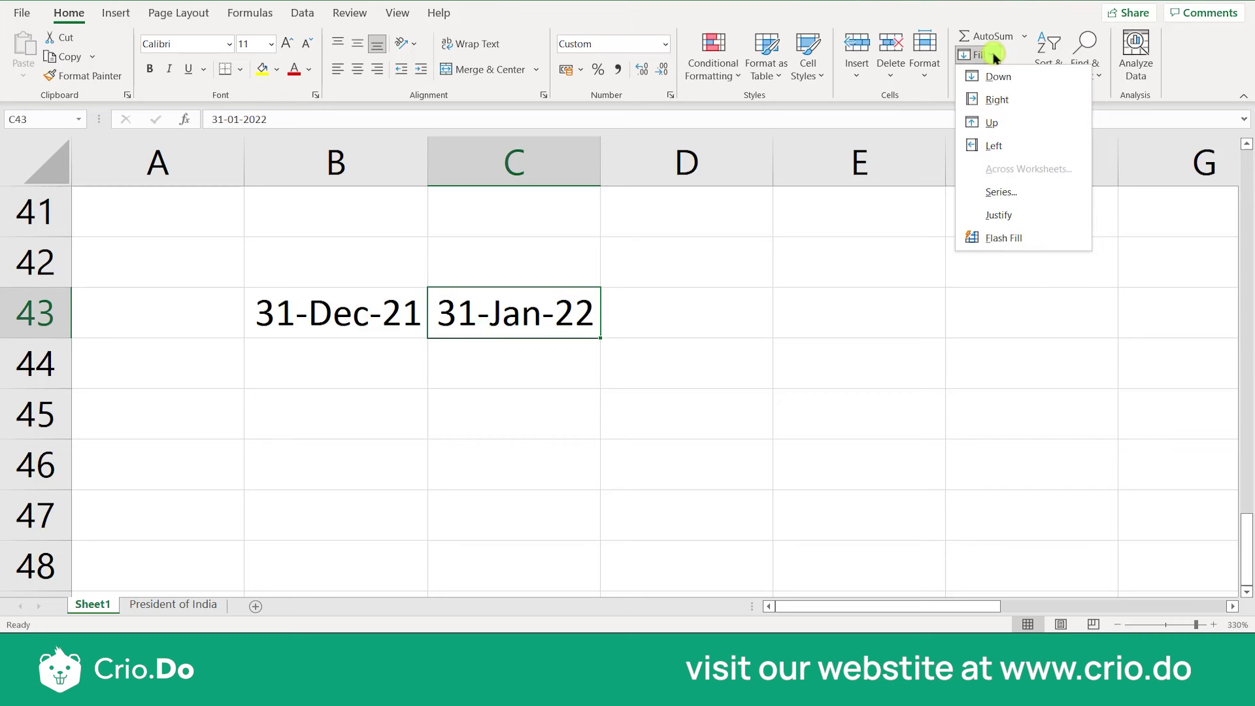
click(1007, 192)
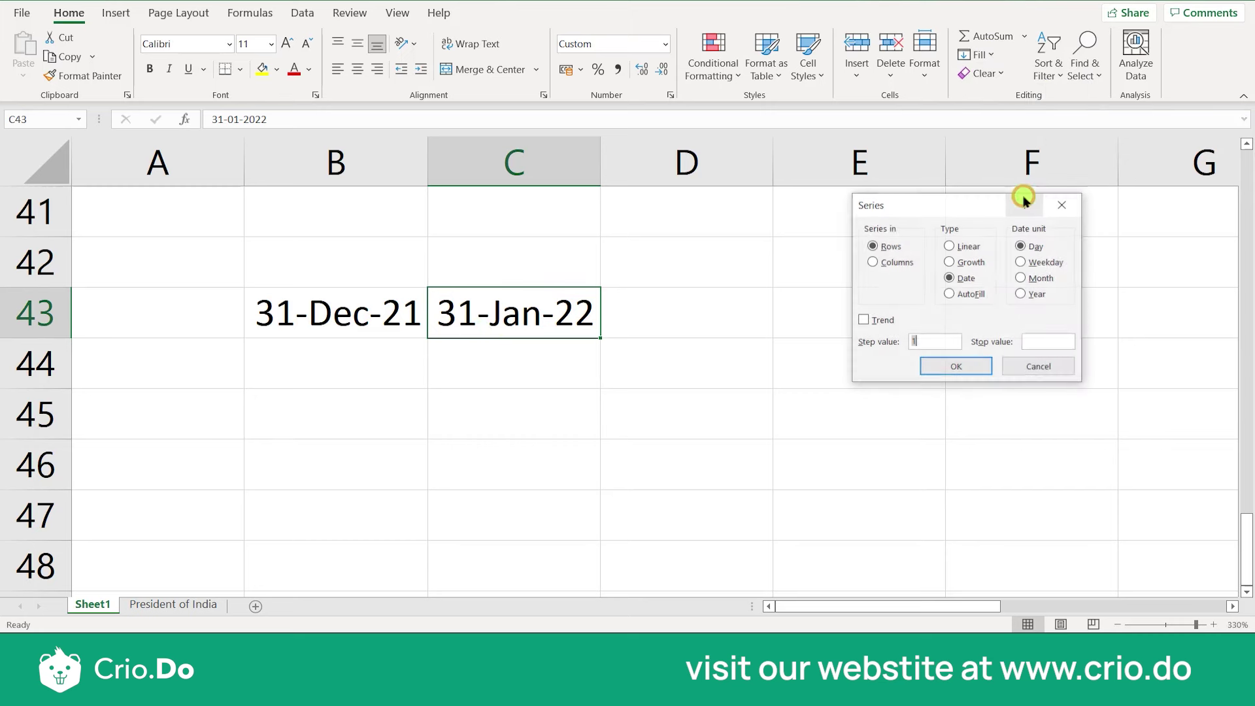
click(1039, 264)
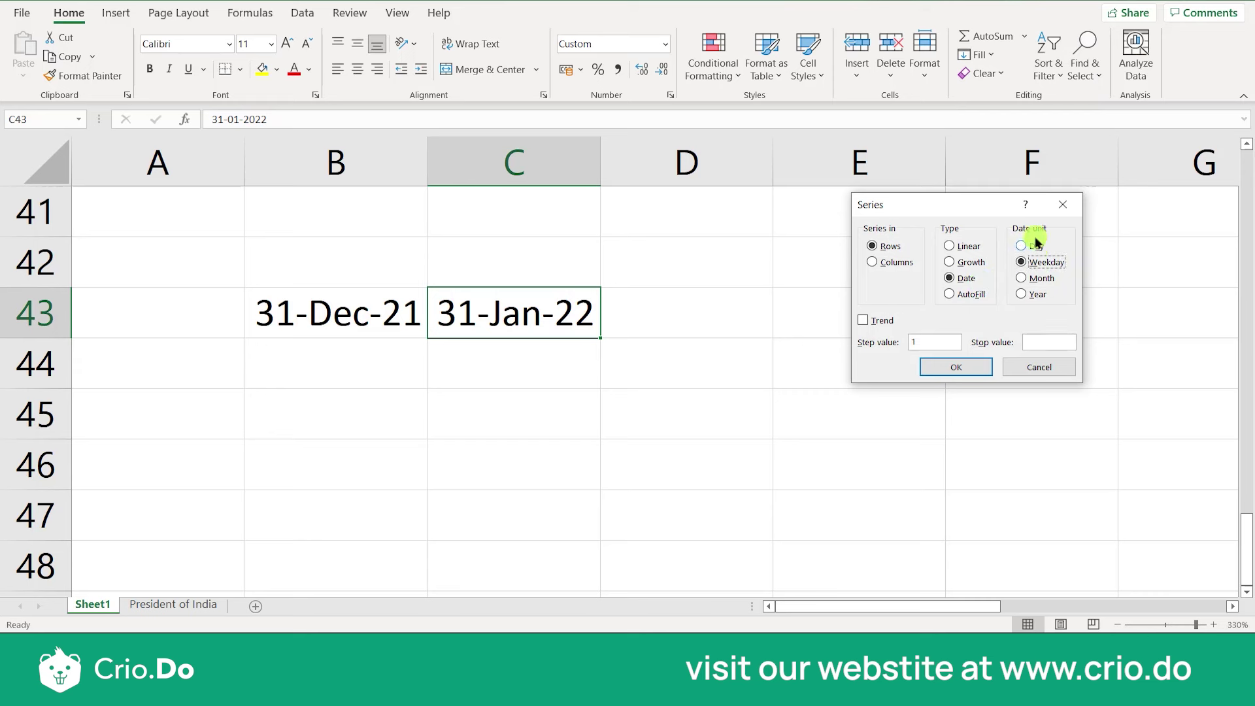
click(1035, 247)
click(1029, 341)
text(march-2022)
click(946, 370)
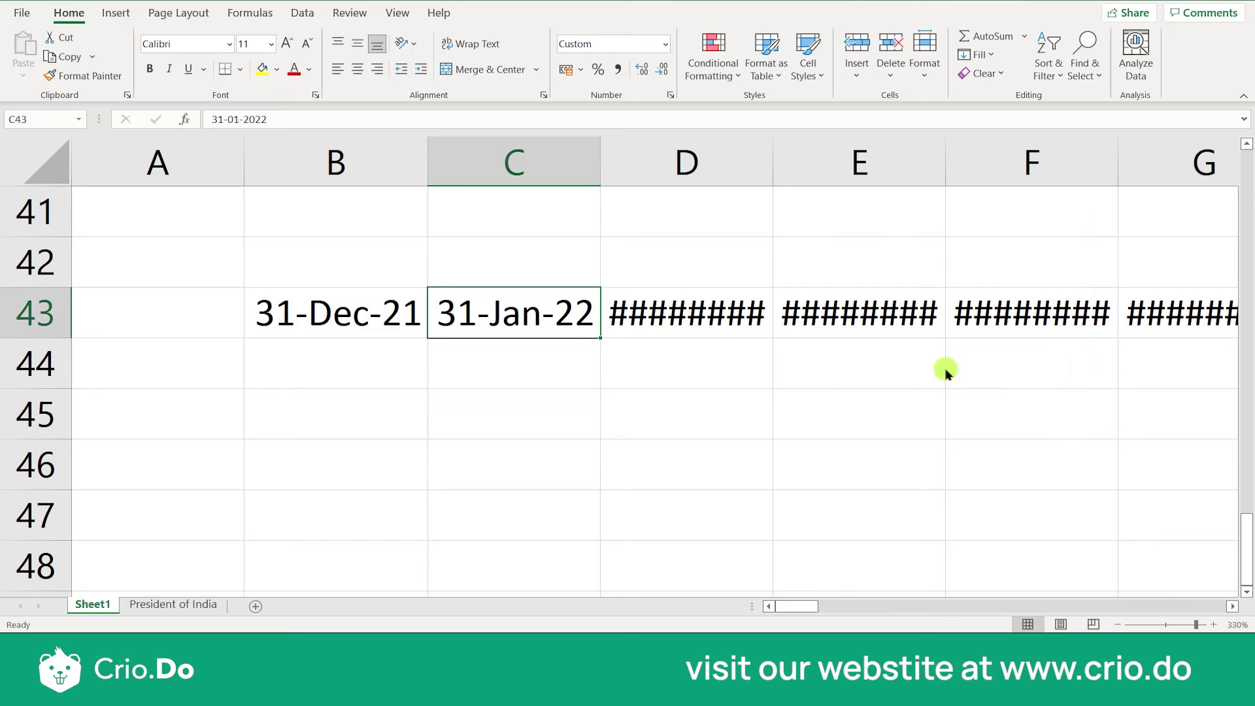
Step: Autofit the widths of columns D, E and F to their dates in row 43
click(687, 319)
double_click(771, 175)
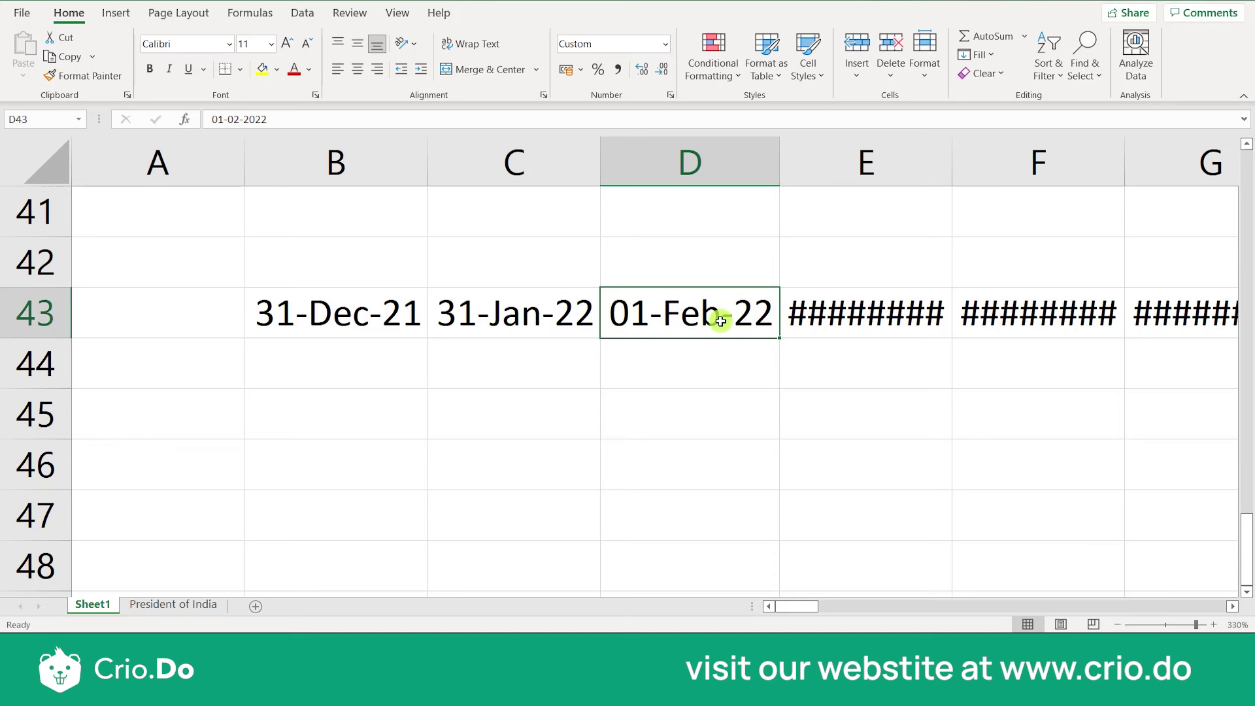
double_click(952, 163)
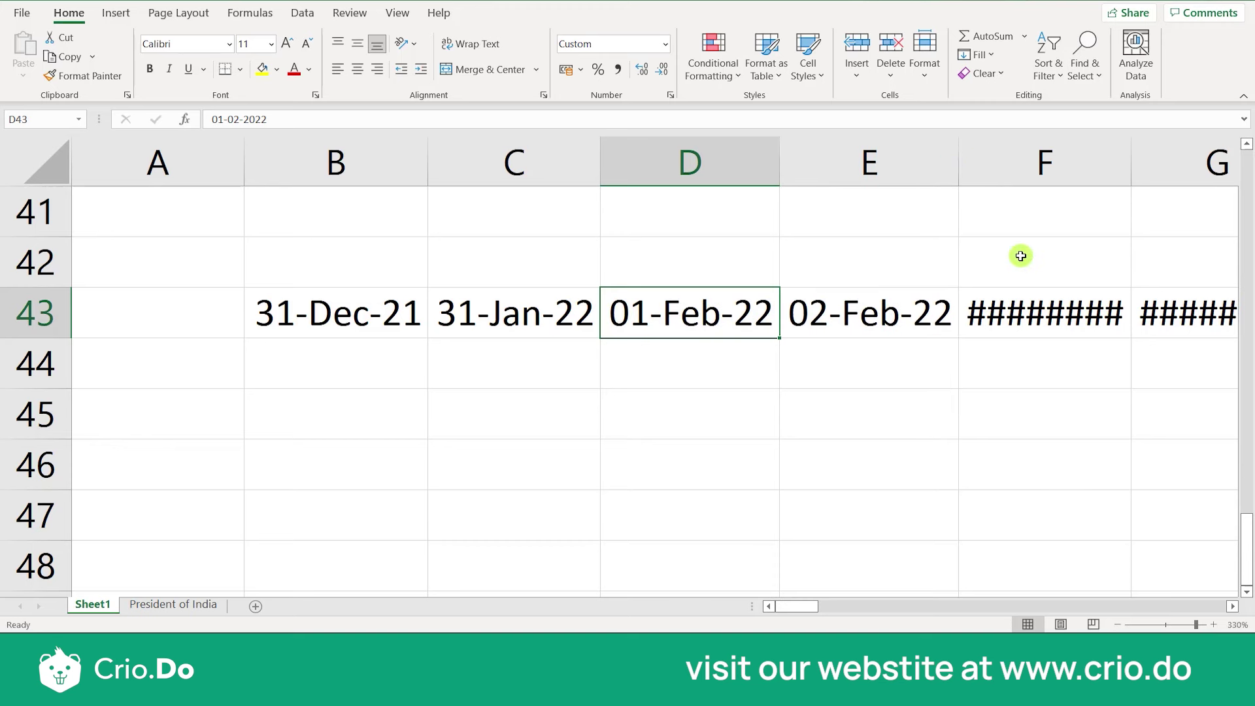
double_click(1125, 163)
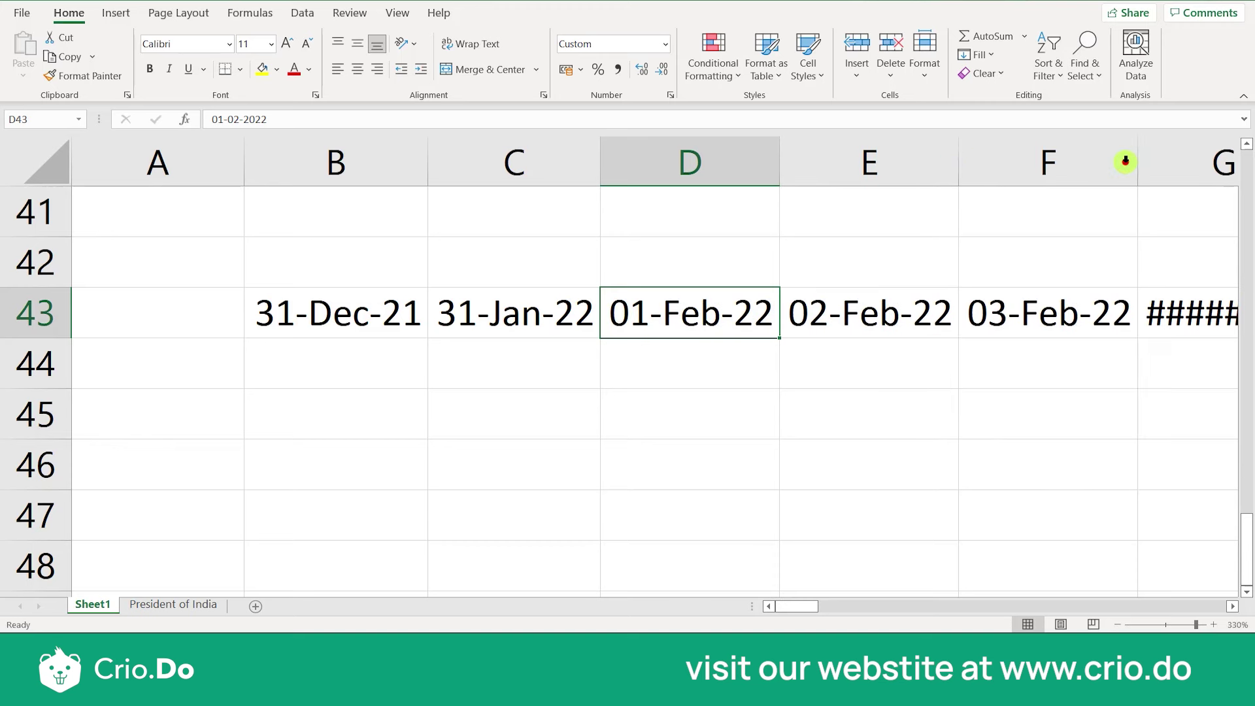
click(1126, 163)
Step: Examine the daily date series along row 43 from C43 to K43
click(557, 334)
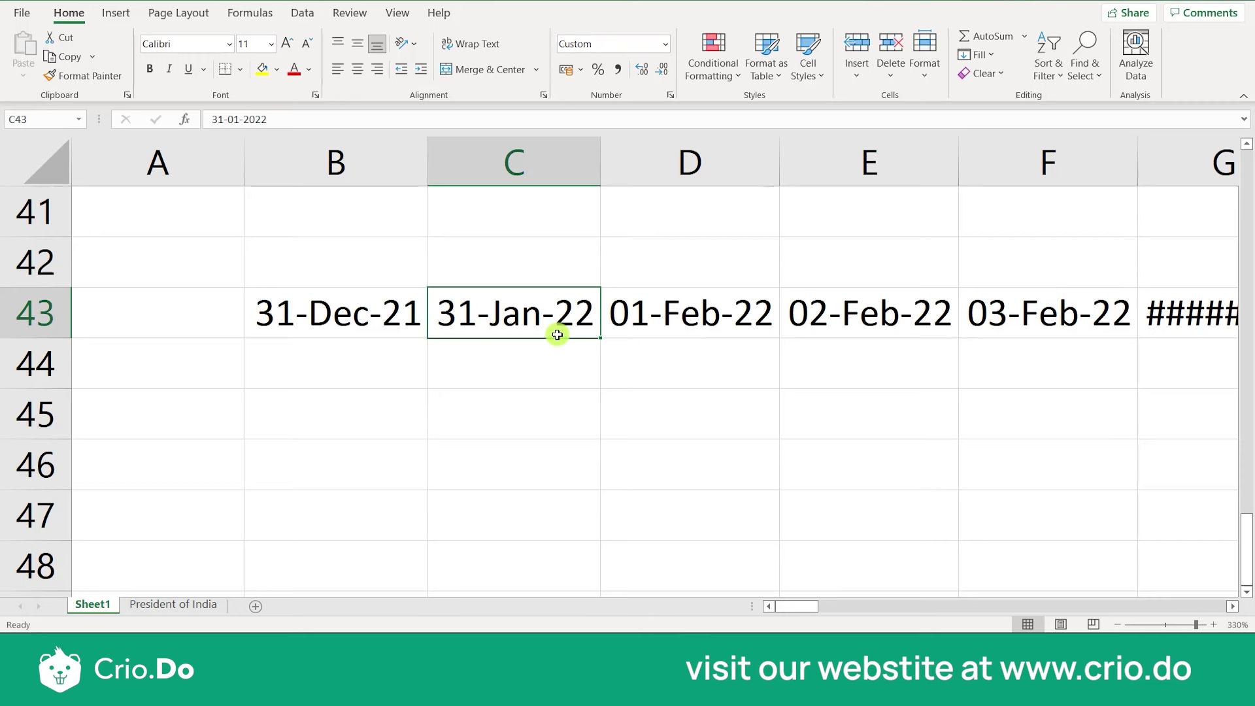
key(Right)
key(Right)
key(Right)
key(Right)
key(Right)
key(Right)
key(Right)
key(Right)
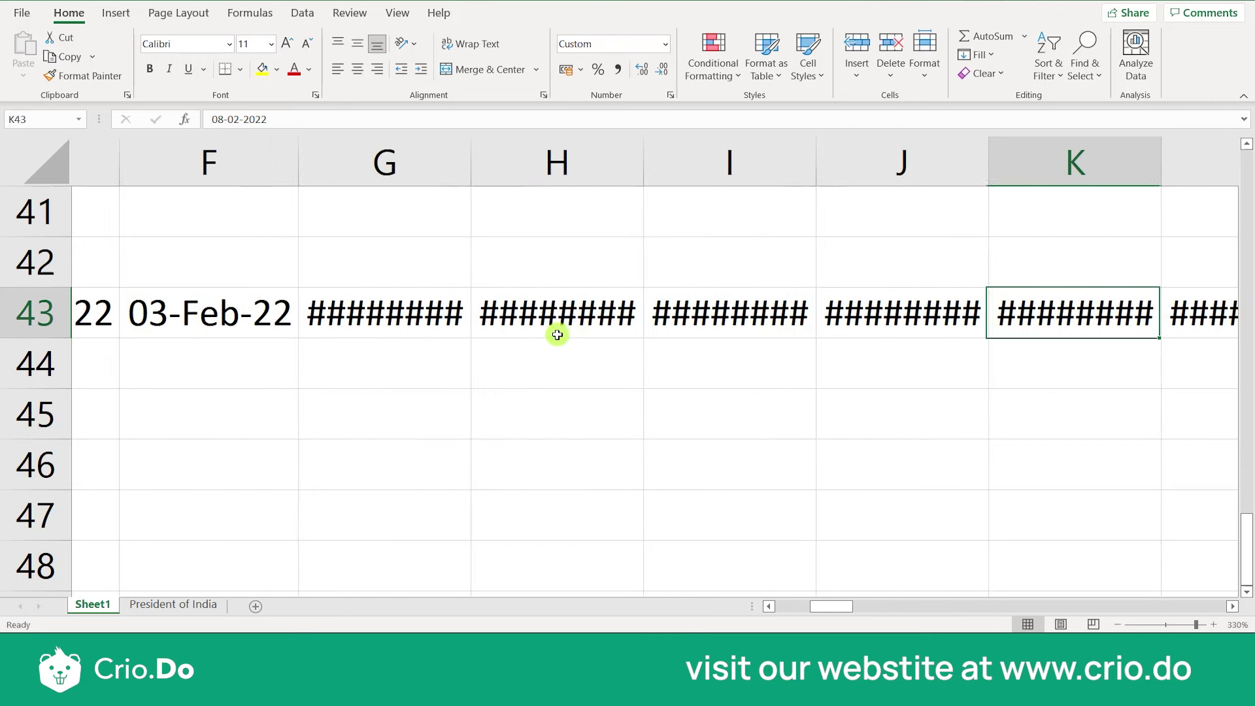
Step: Autofit columns G and H to their dates in row 43 and select column I
double_click(424, 173)
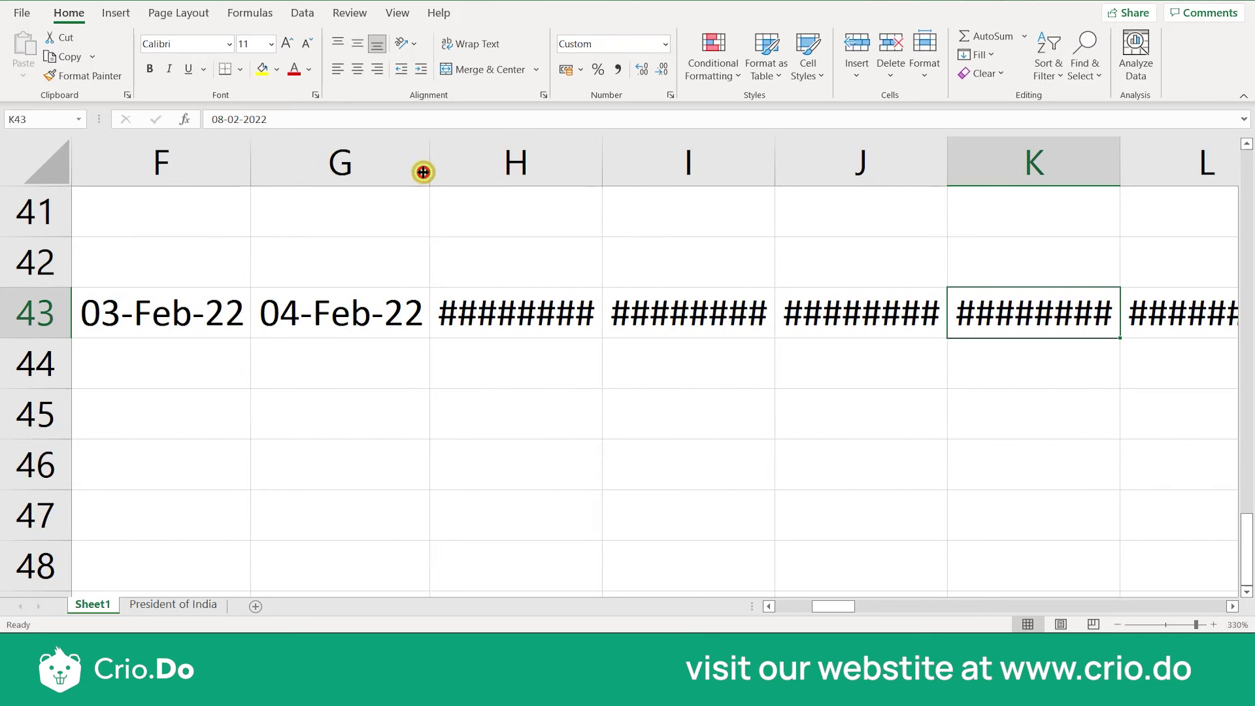
double_click(601, 176)
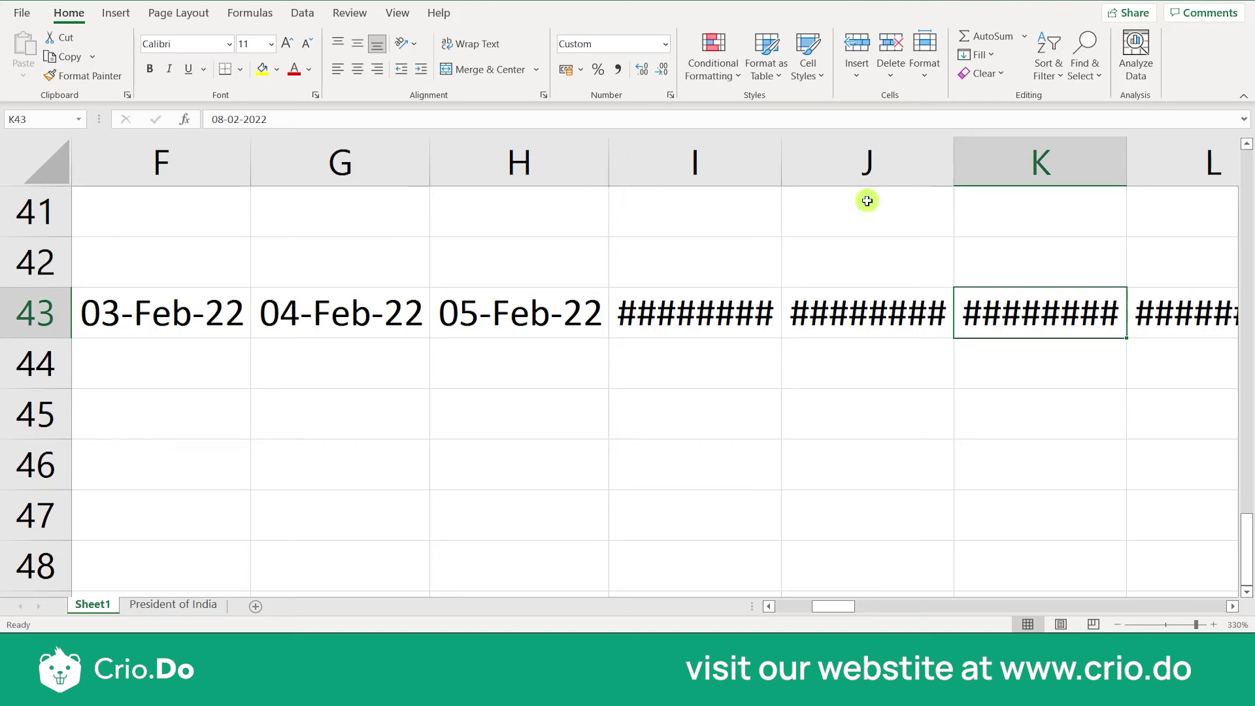
click(794, 164)
click(774, 162)
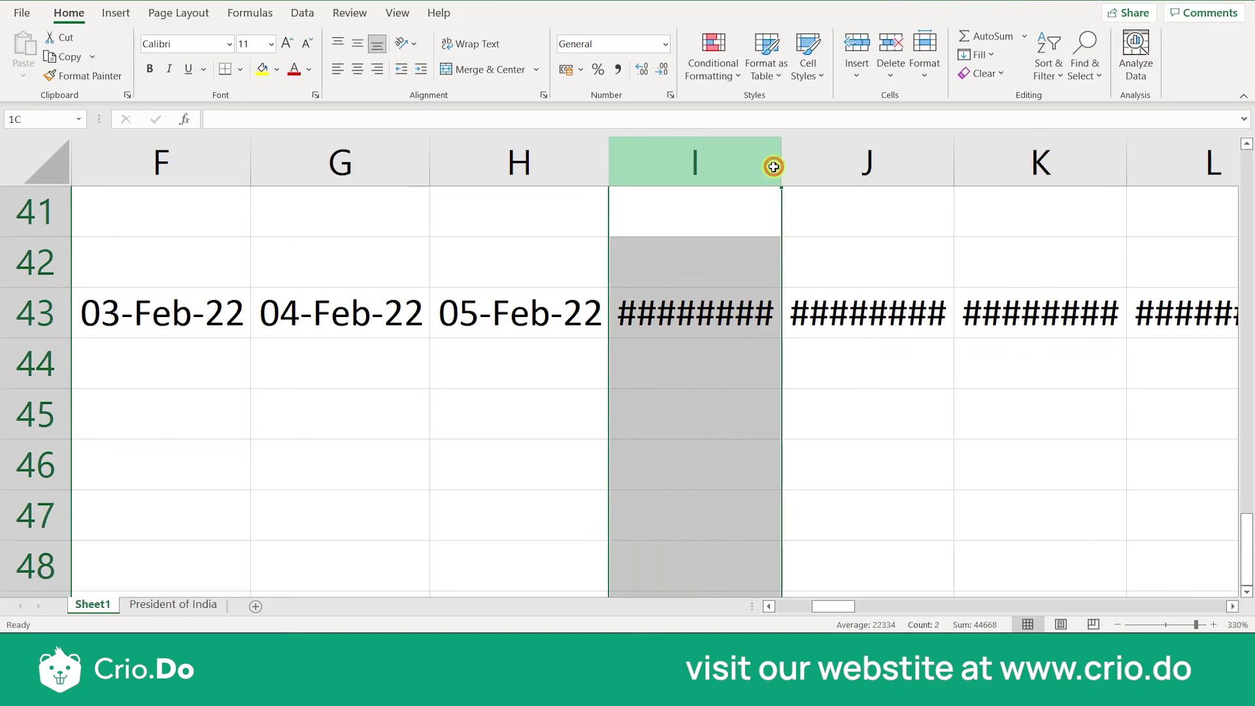
Step: Return to the number series in columns C and D and review the available Fill commands, including Flash Fill
click(986, 55)
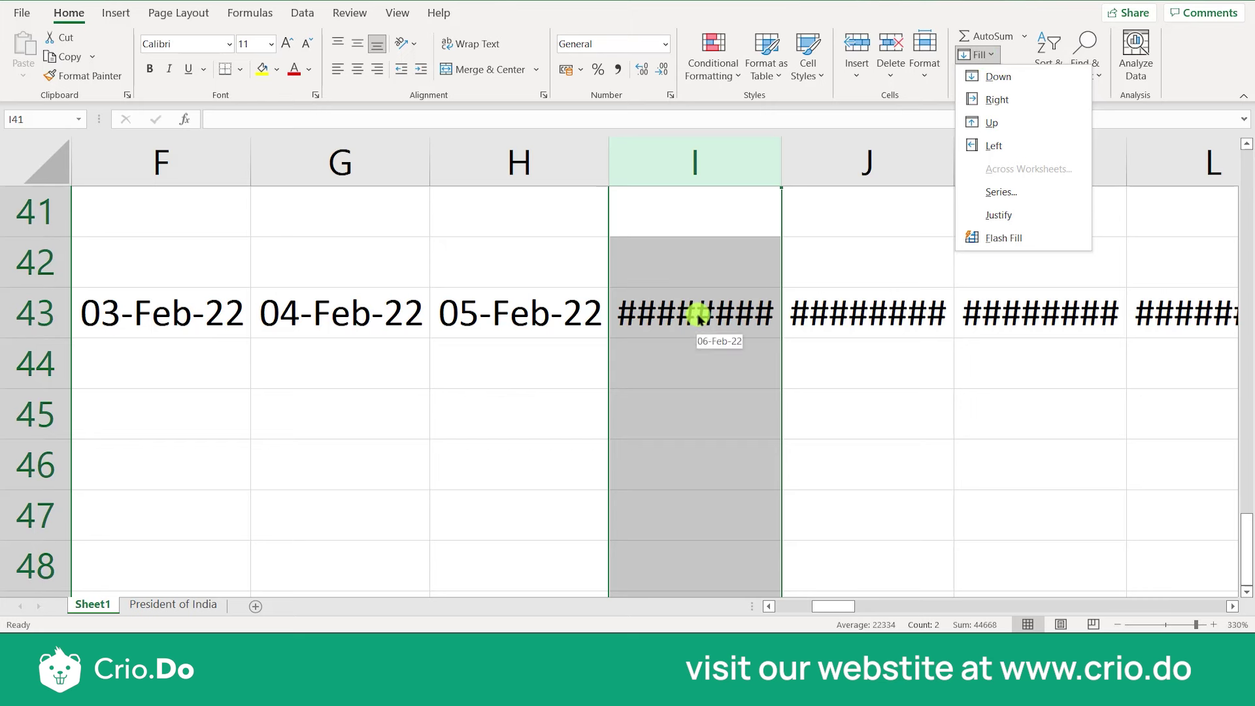
scroll(462, 386, up, 2)
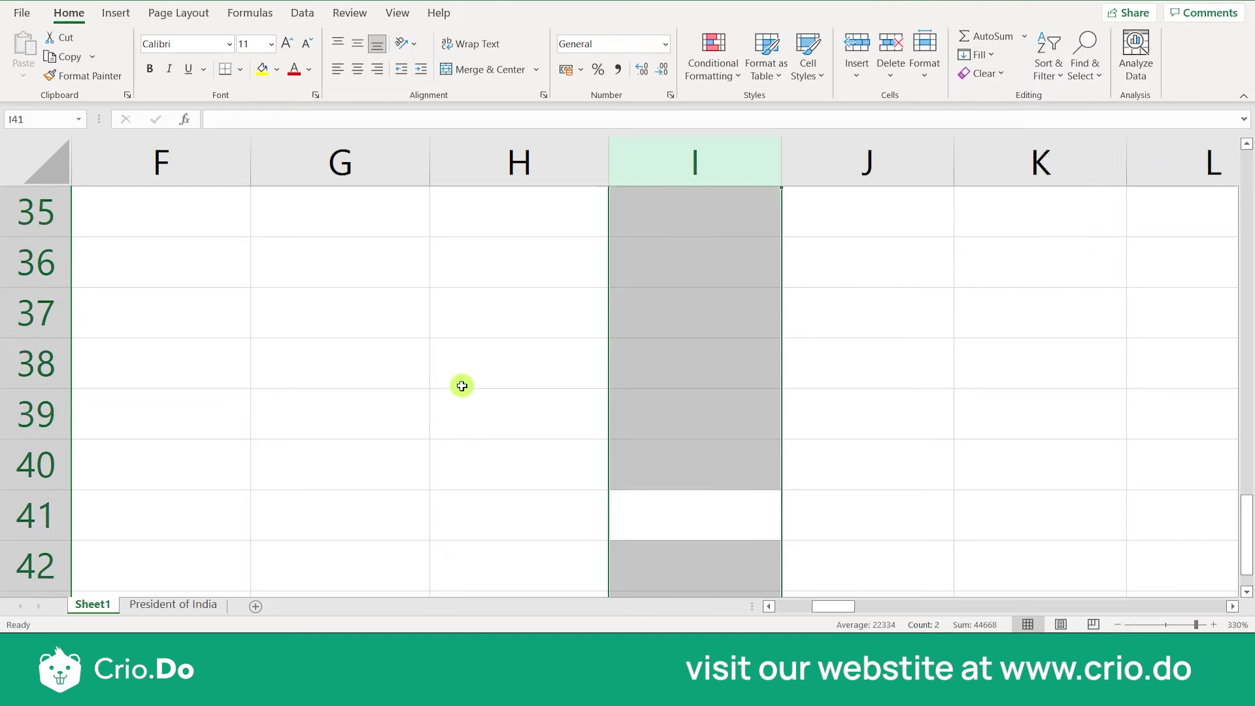
scroll(419, 332, down, 2)
scroll(446, 311, up, 4)
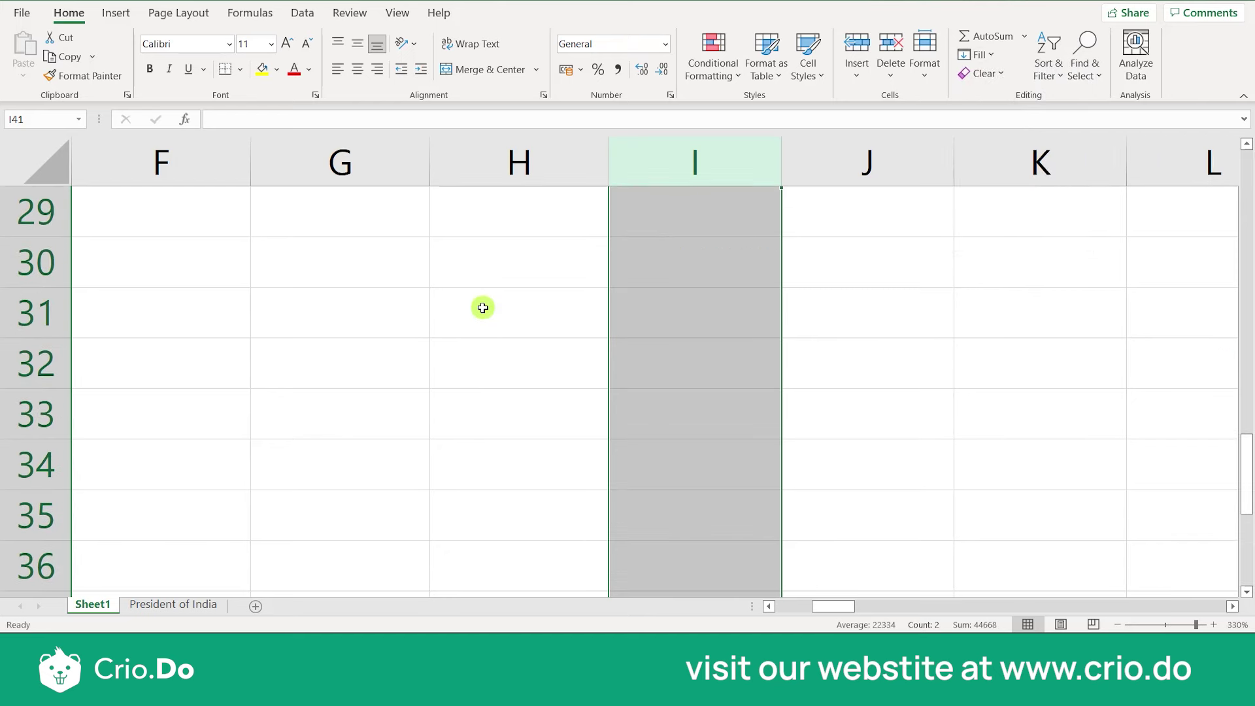
scroll(483, 309, up, 1)
scroll(482, 308, right, 1)
scroll(483, 307, left, 3)
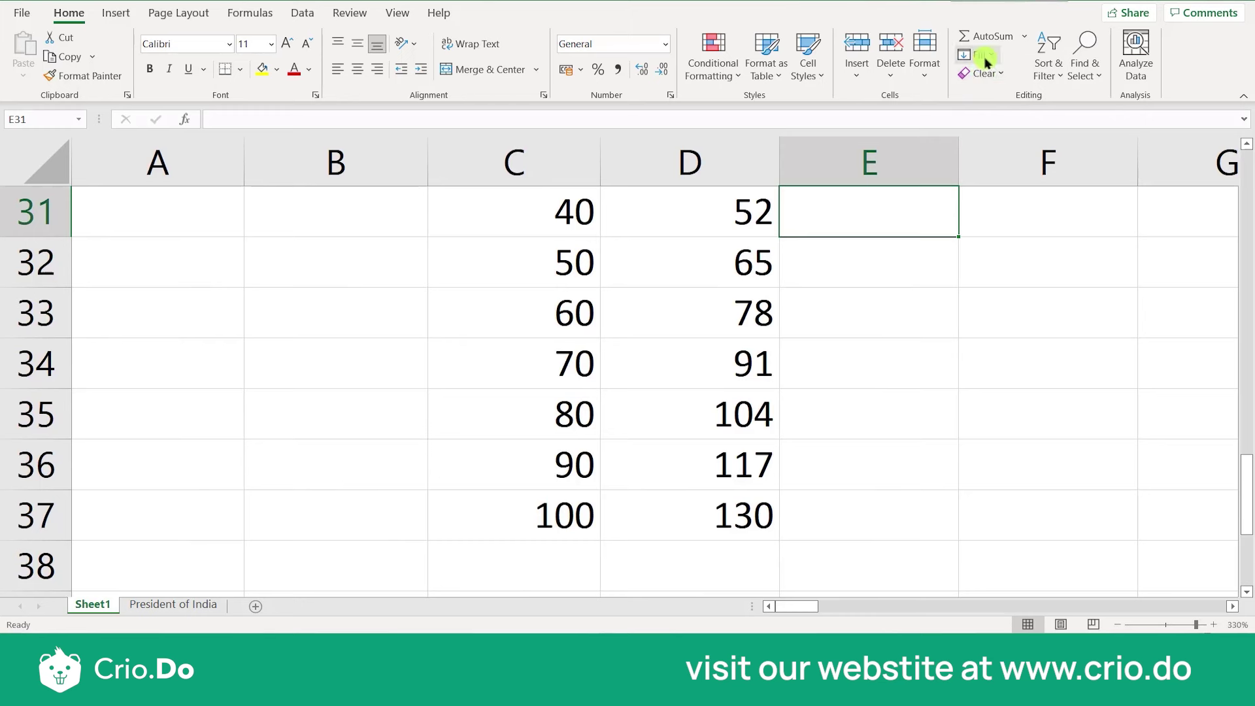
click(984, 58)
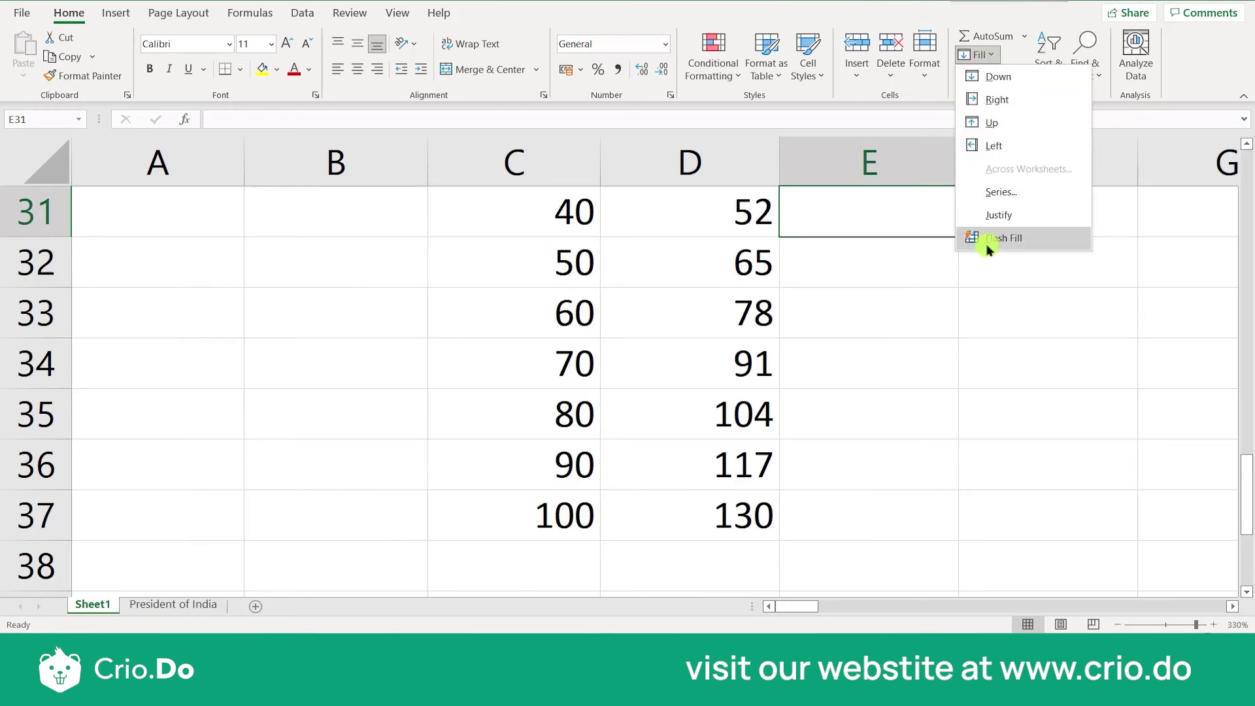
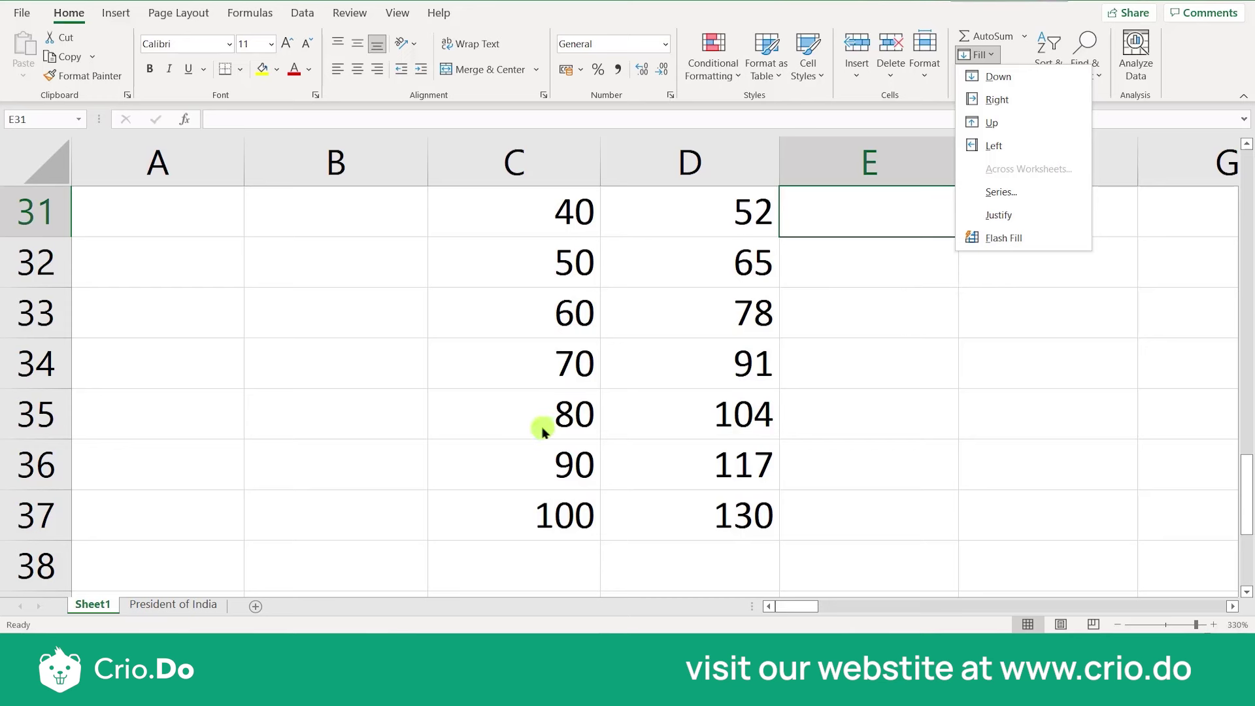
click(446, 408)
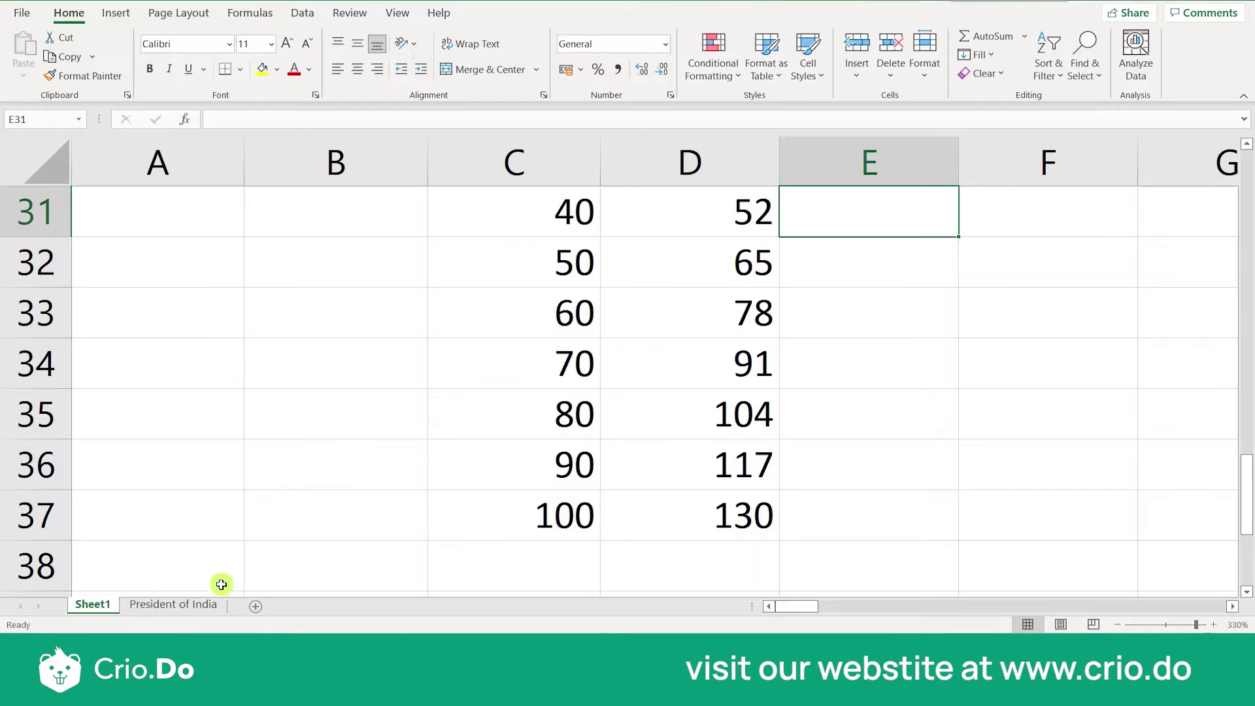
Step: Switch to the President of India sheet and enlarge the view of its table to 145%
click(175, 606)
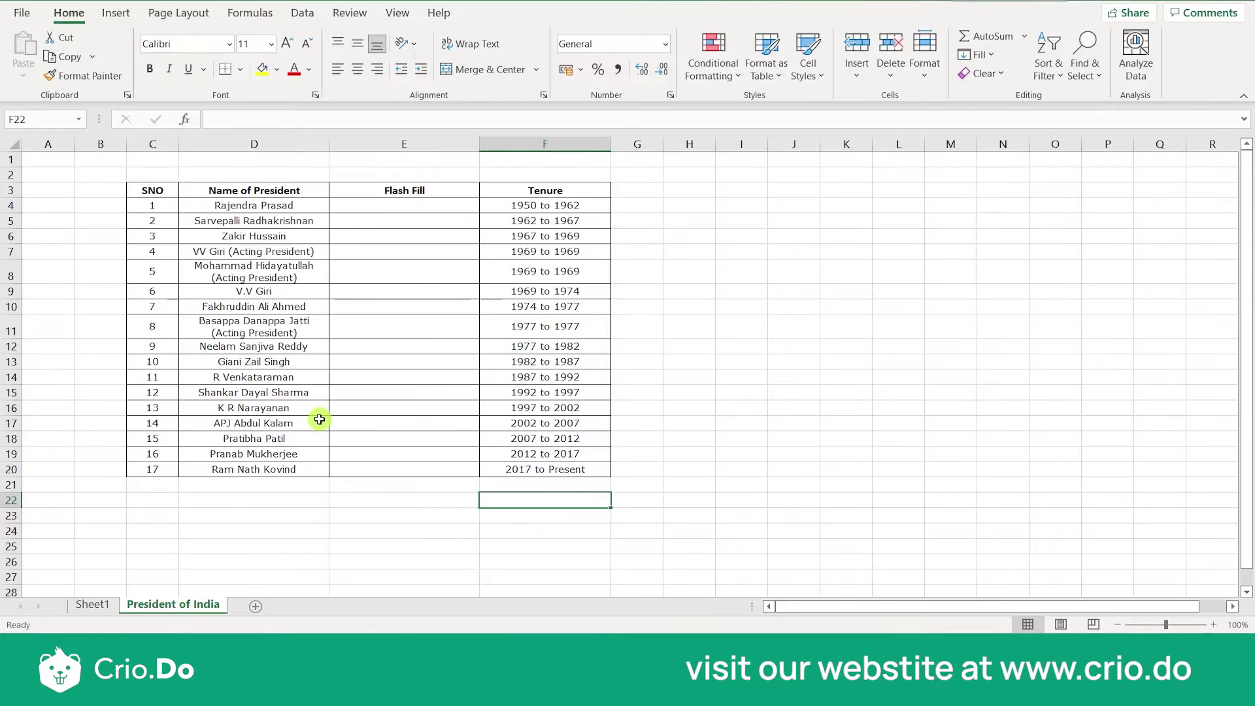
scroll(601, 346, up, 5)
scroll(601, 350, up, 2)
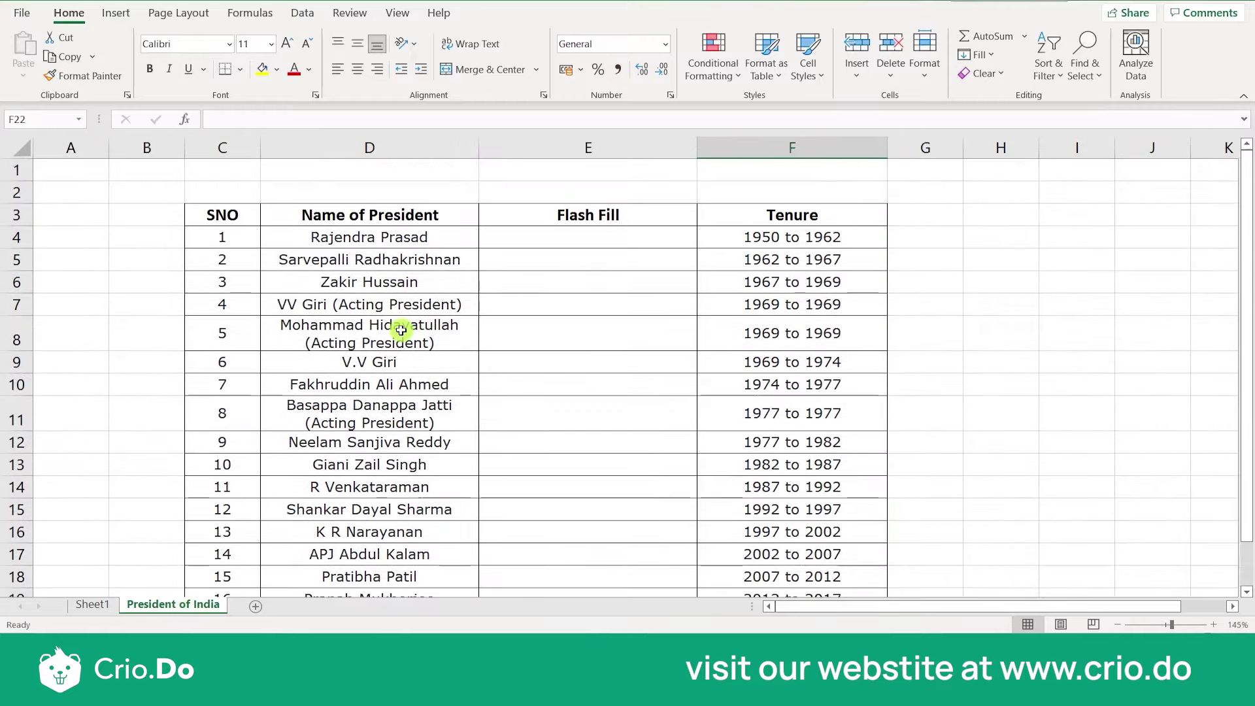
Step: Examine the Name of President and Flash Fill columns and read the description of the Flash Fill command
click(228, 219)
click(367, 236)
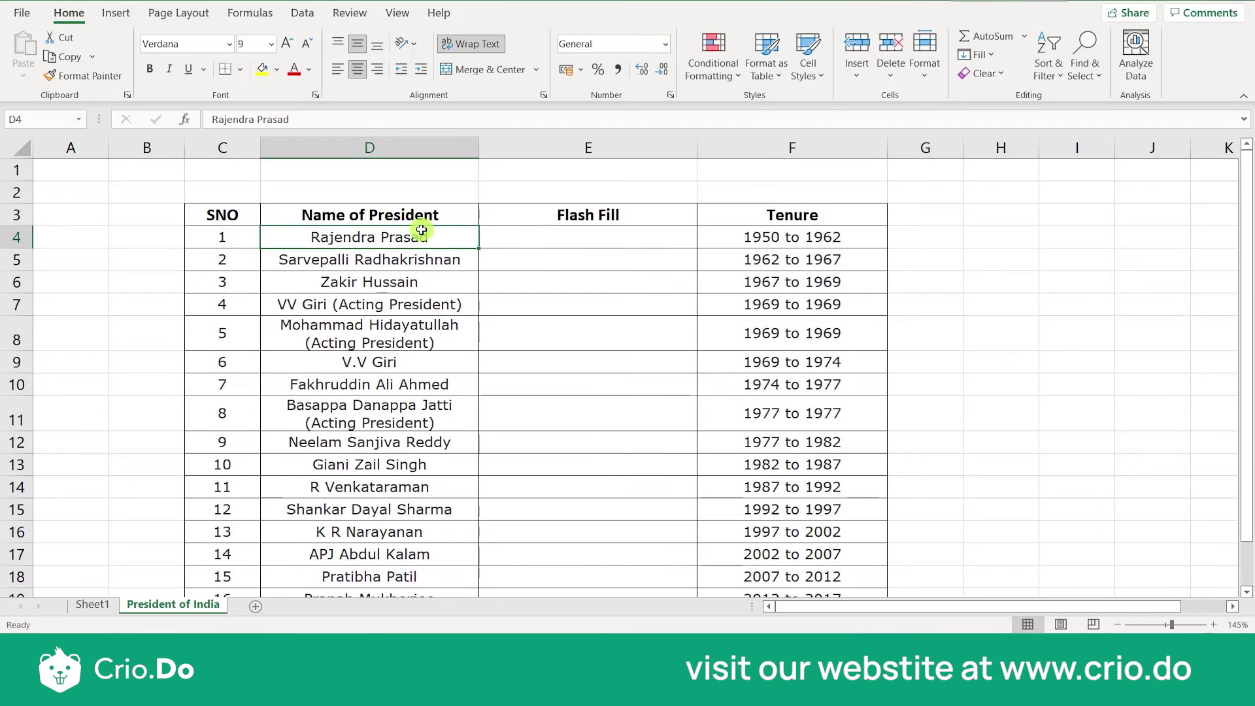
click(588, 237)
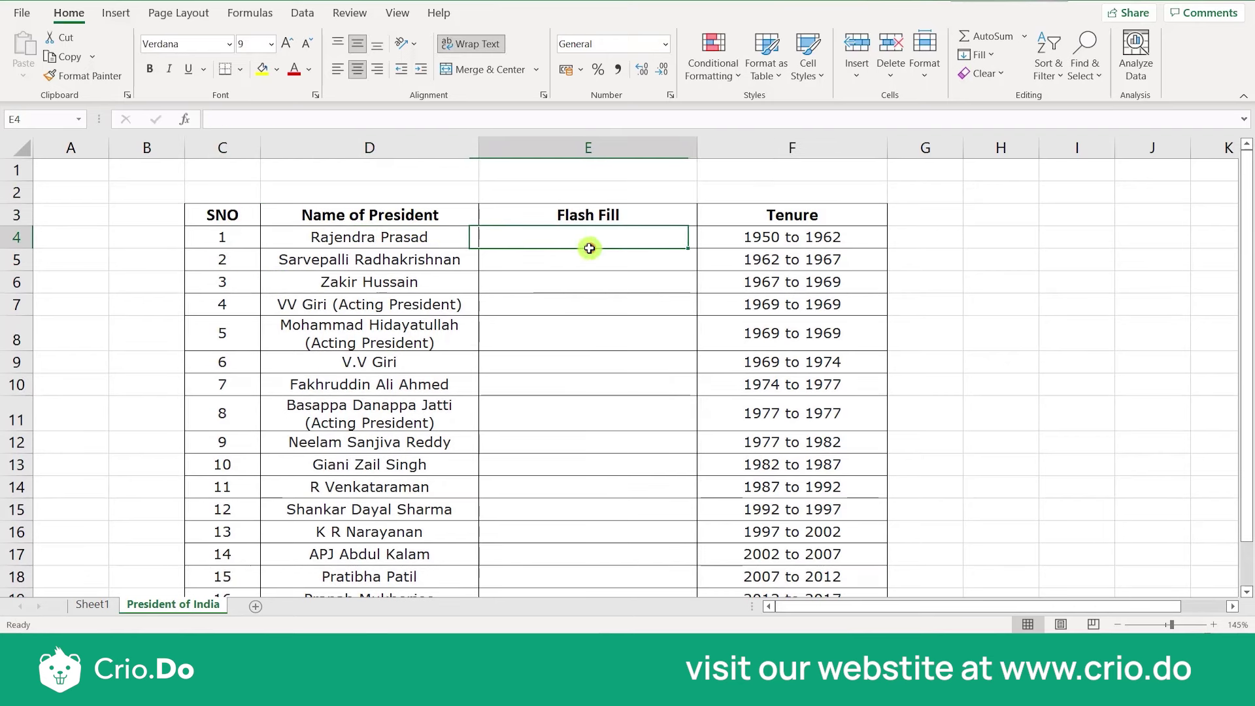
click(590, 371)
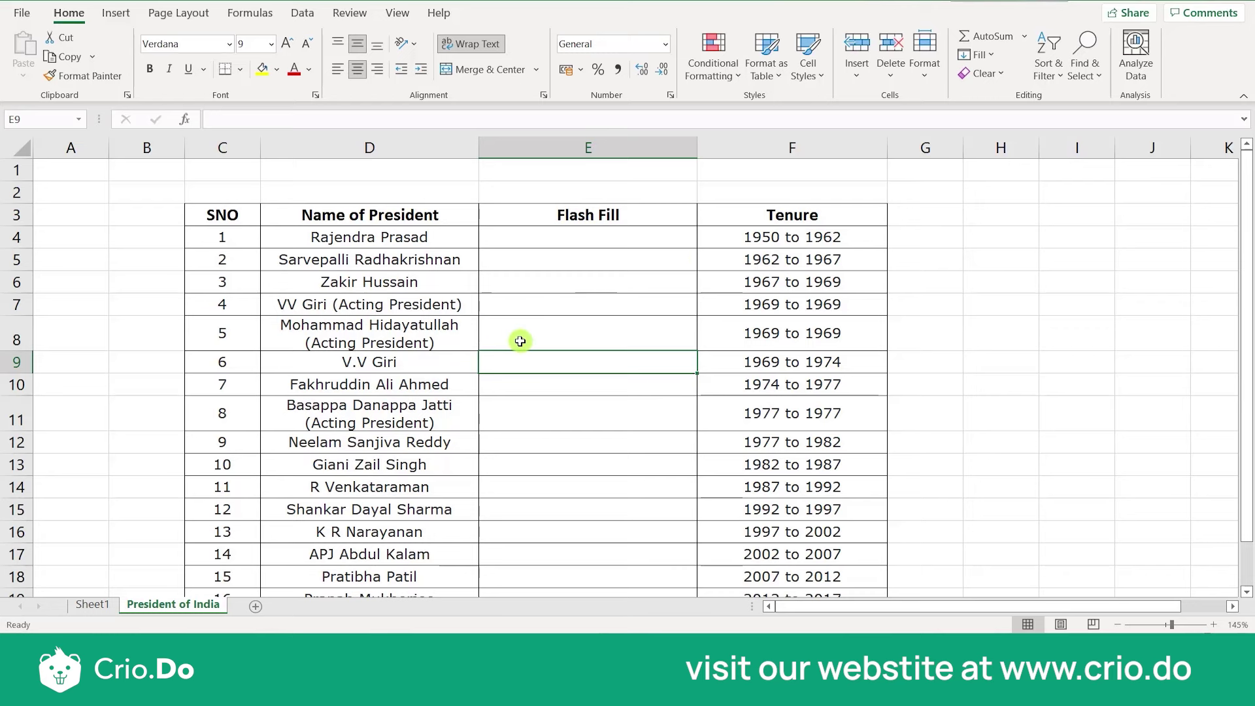
scroll(521, 341, down, 1)
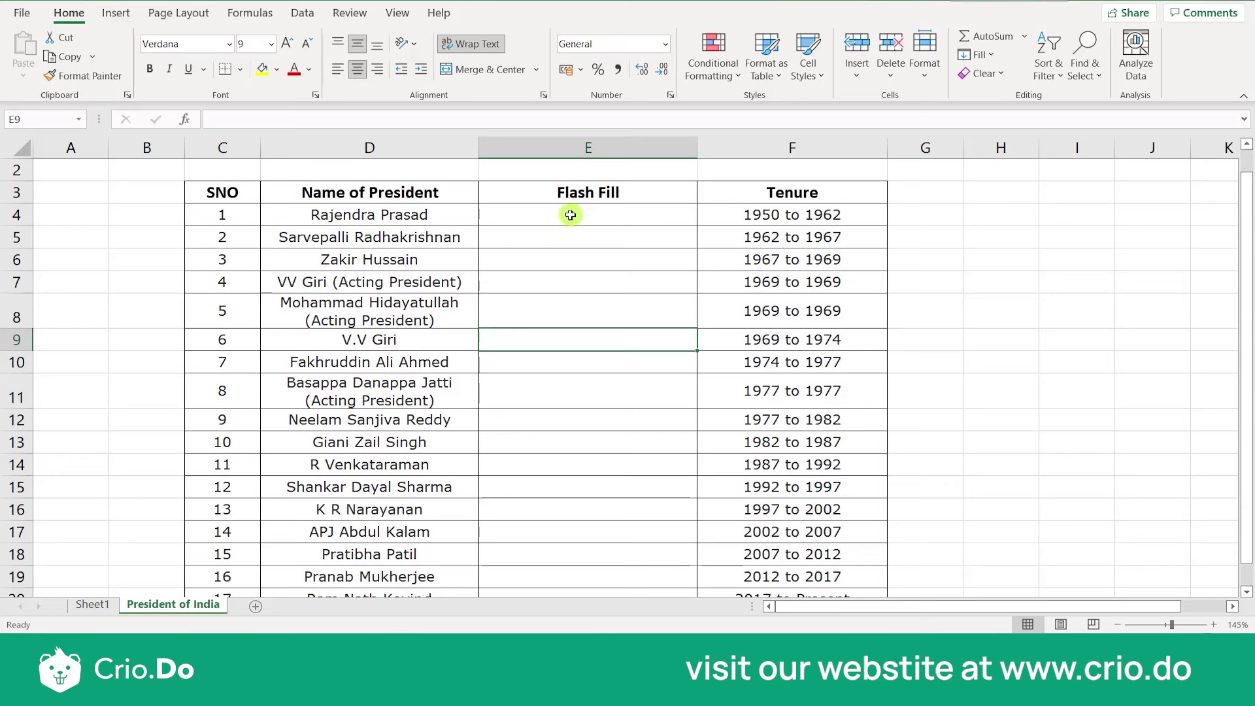
click(996, 60)
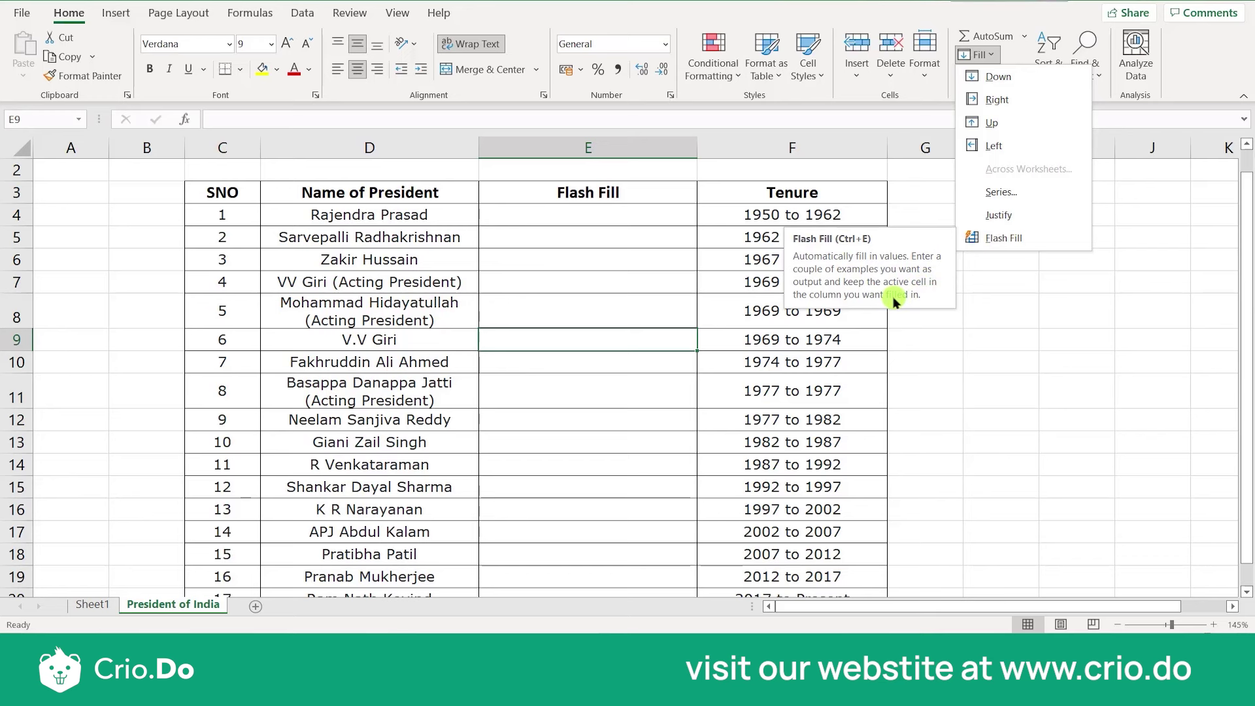
key(Escape)
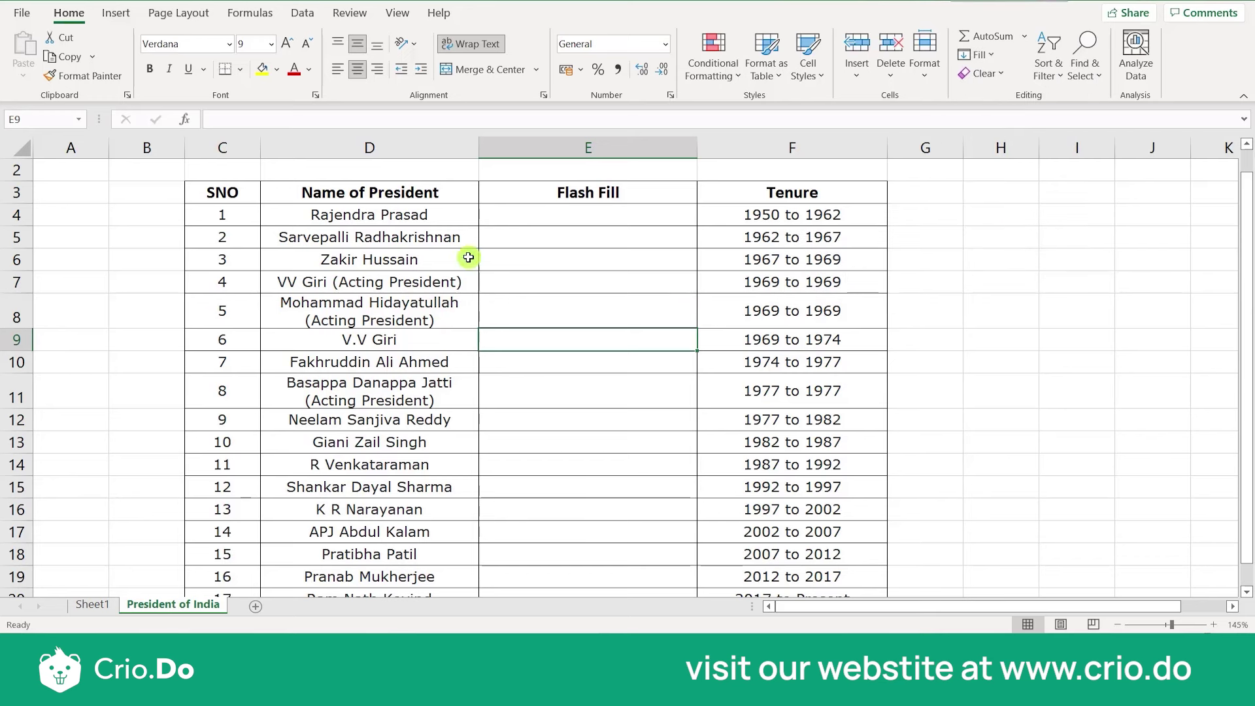
Step: Enter the example first name Rajendra in cell E4 of the Flash Fill column
click(582, 222)
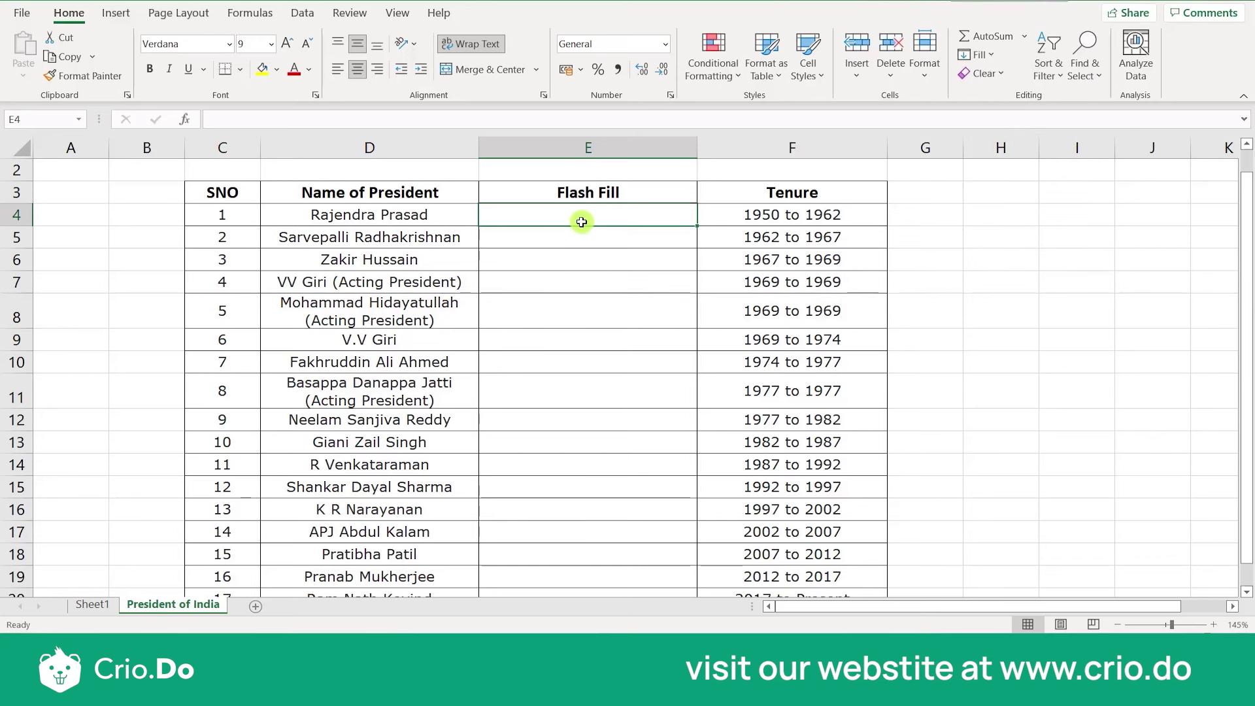
text(R)
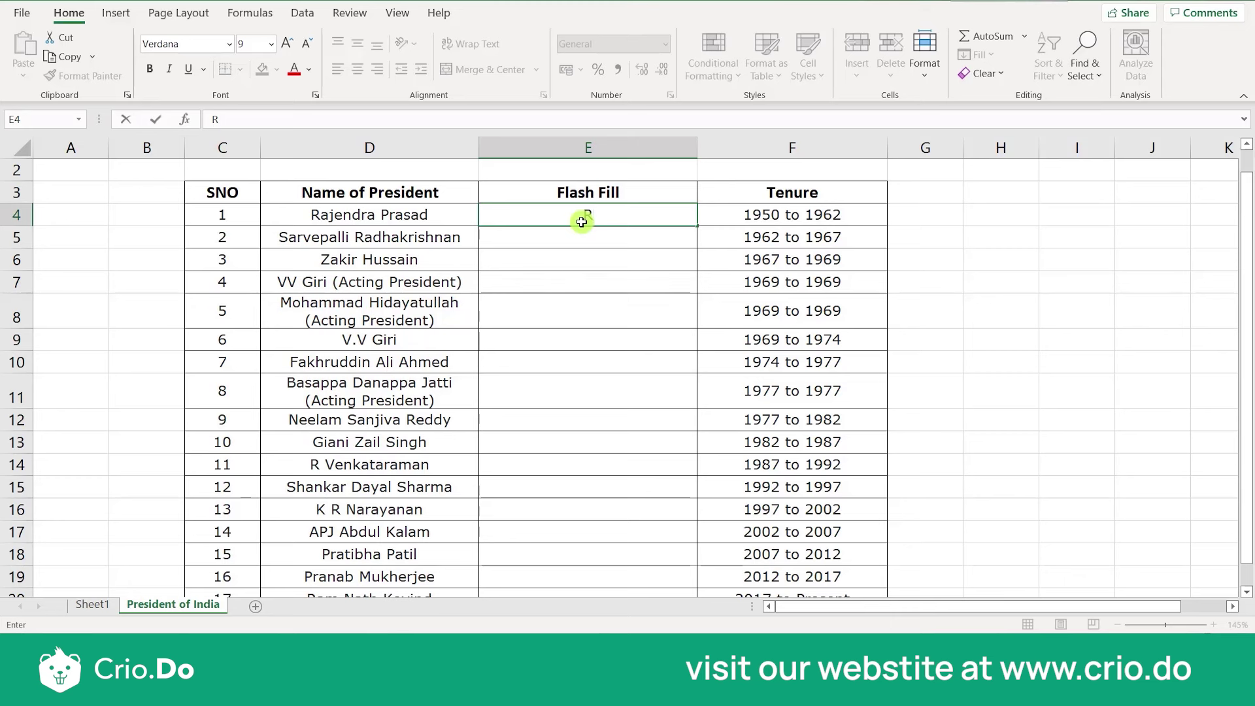
text(aje)
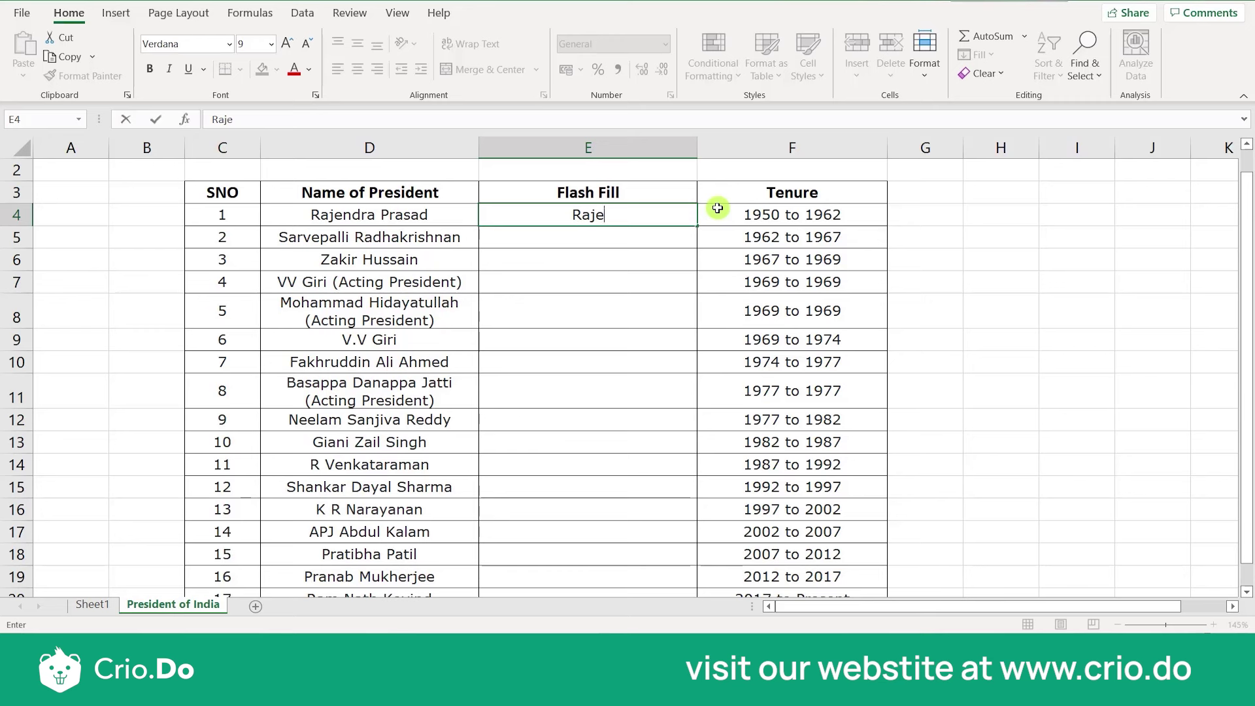
text(ndra)
key(Return)
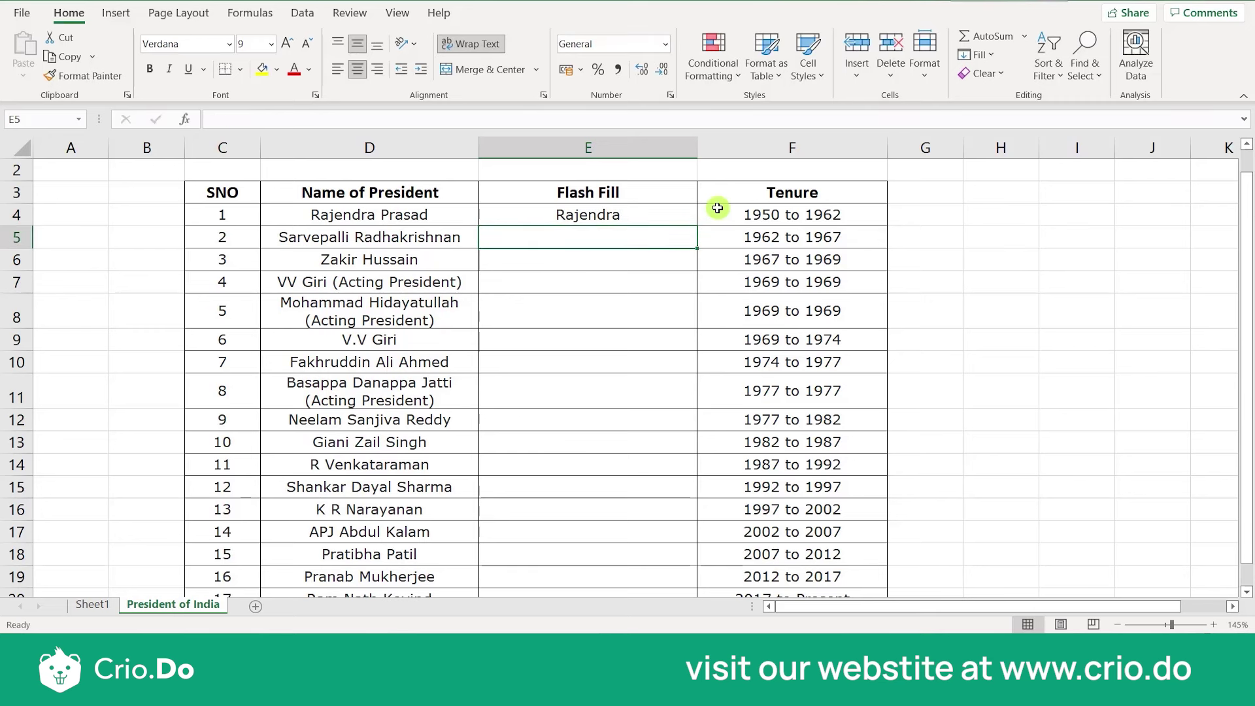
Step: Use Flash Fill from cell E5 to extract the remaining presidents' first names in column E
click(992, 59)
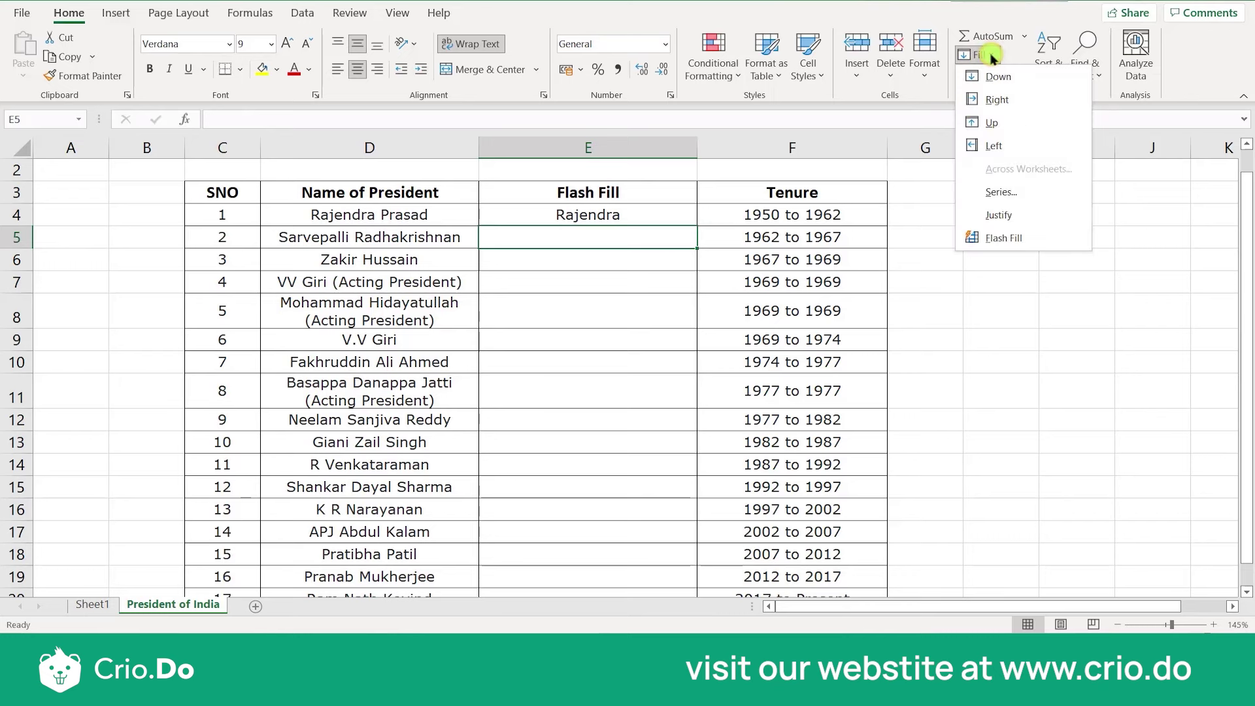
click(992, 239)
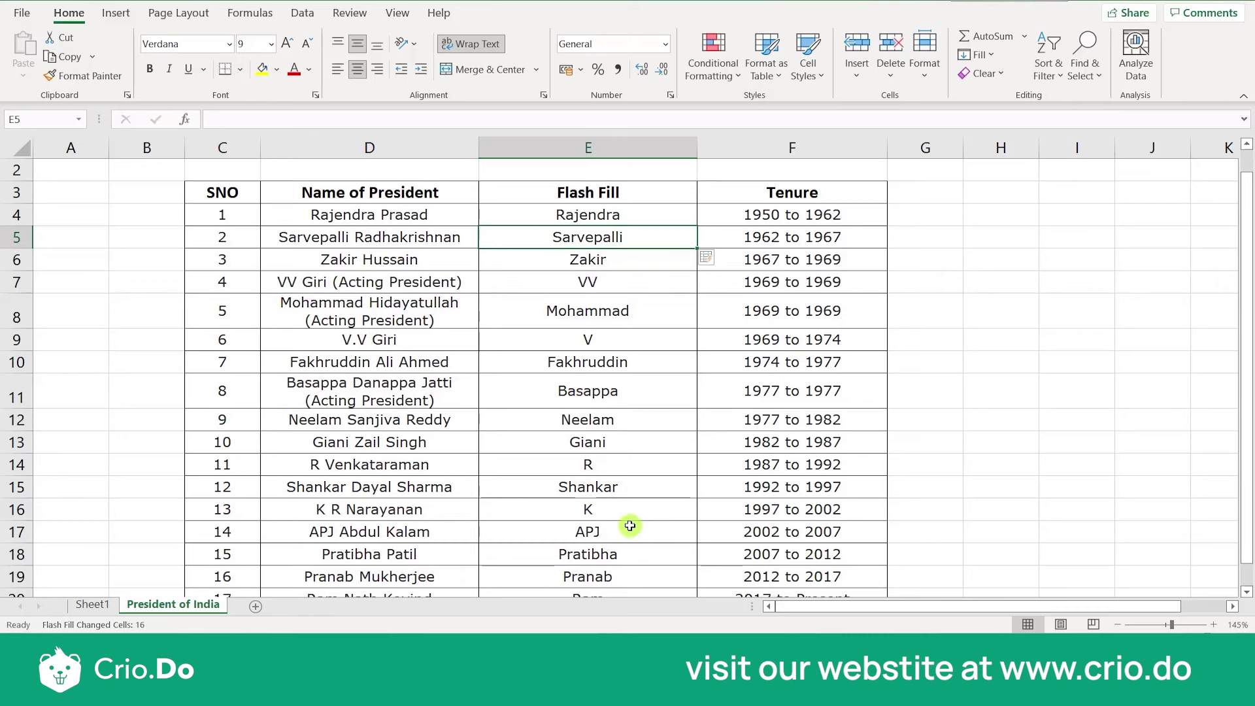
scroll(636, 389, up, 1)
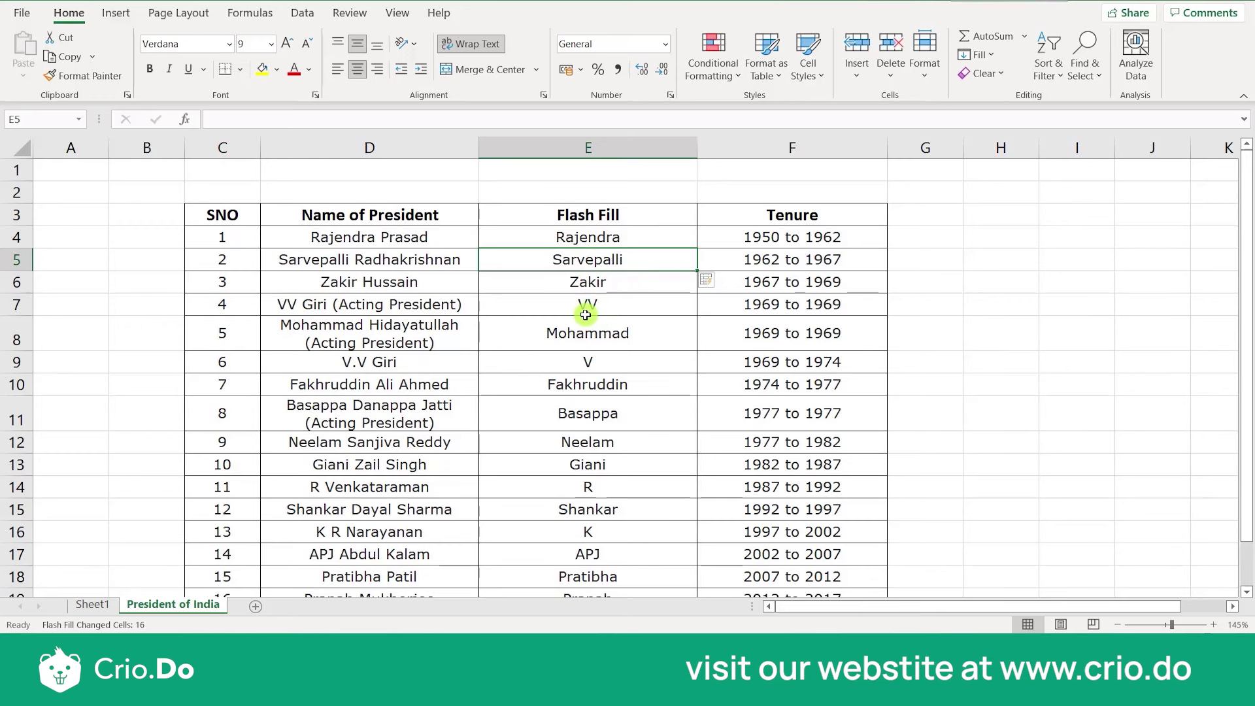
click(653, 221)
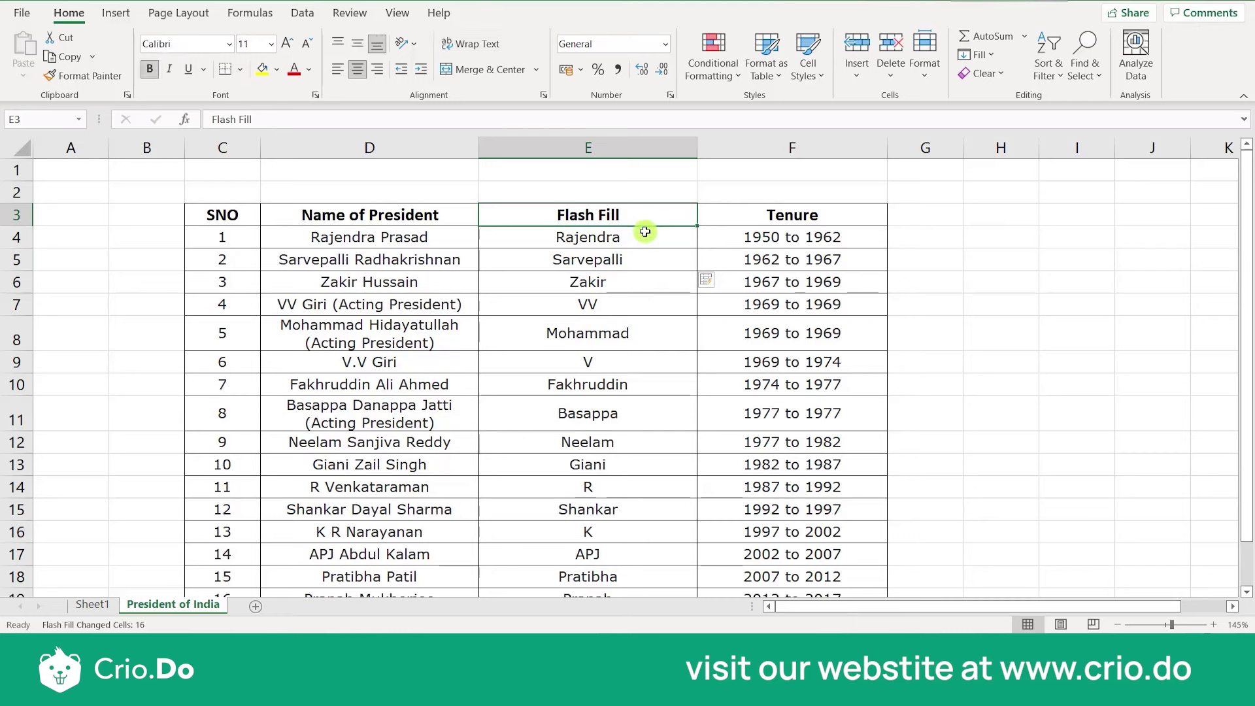
double_click(645, 233)
click(445, 240)
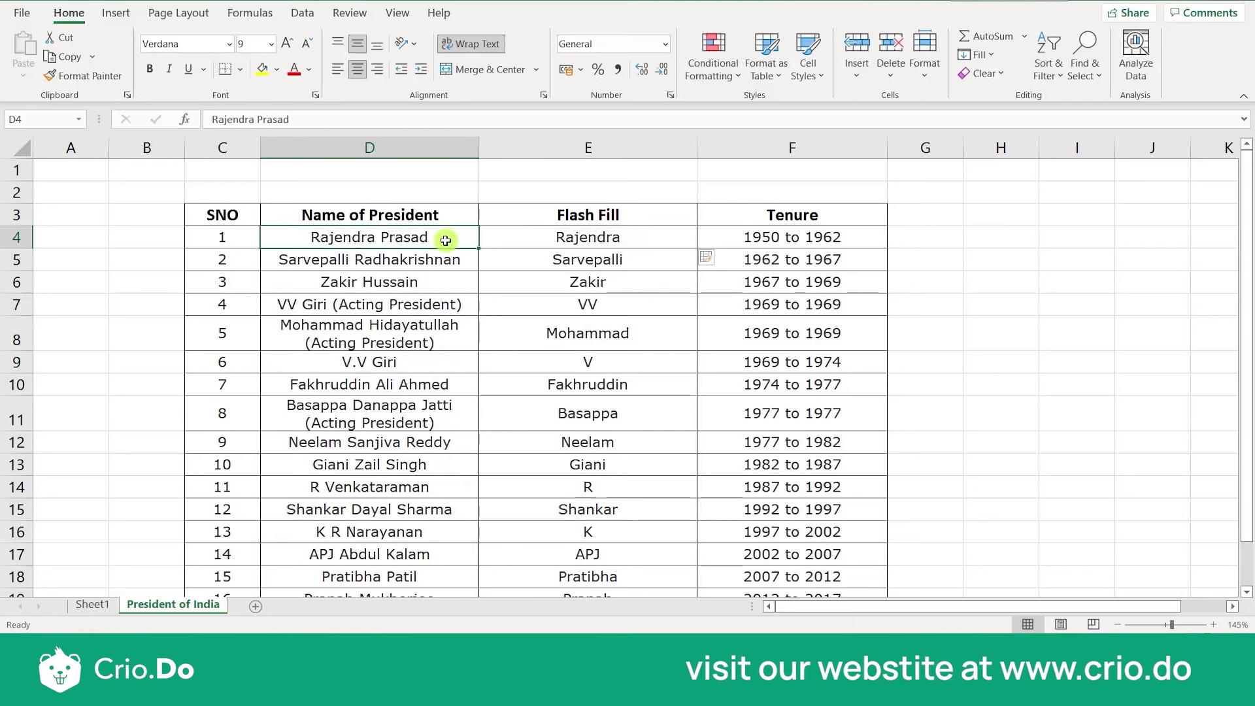
key(ctrl+c)
key(Right)
key(ctrl+v)
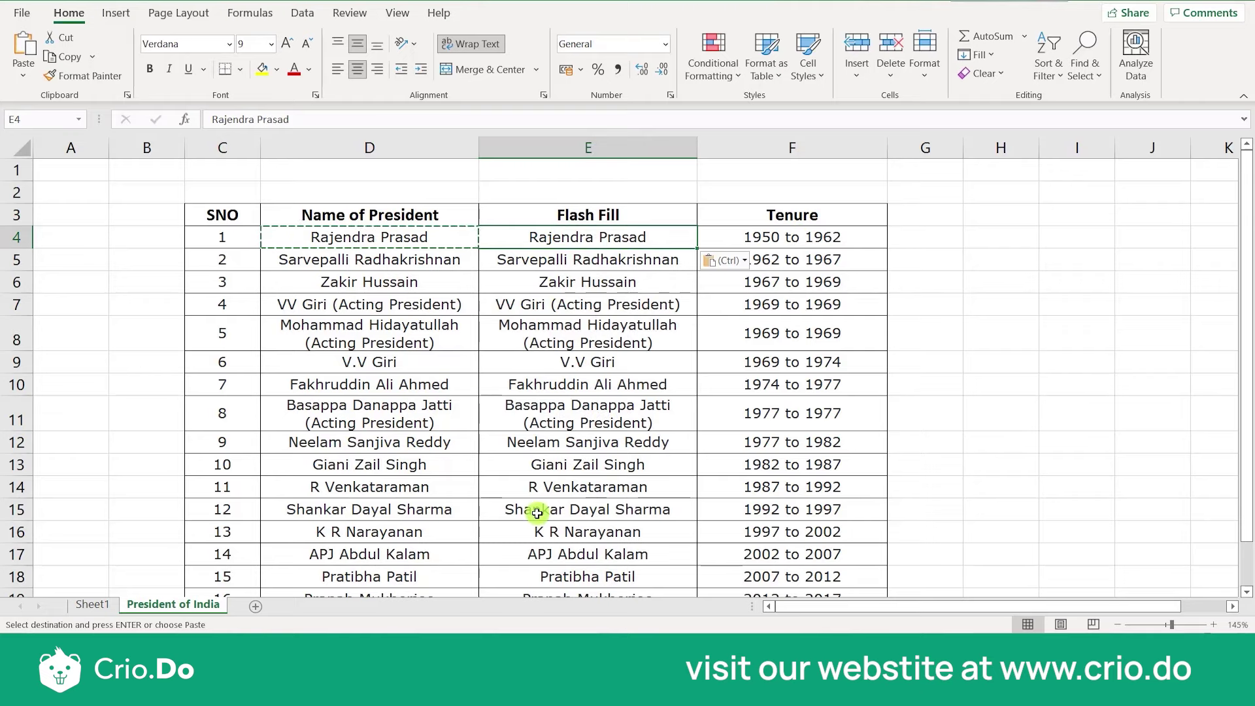
scroll(532, 510, down, 2)
scroll(533, 512, up, 2)
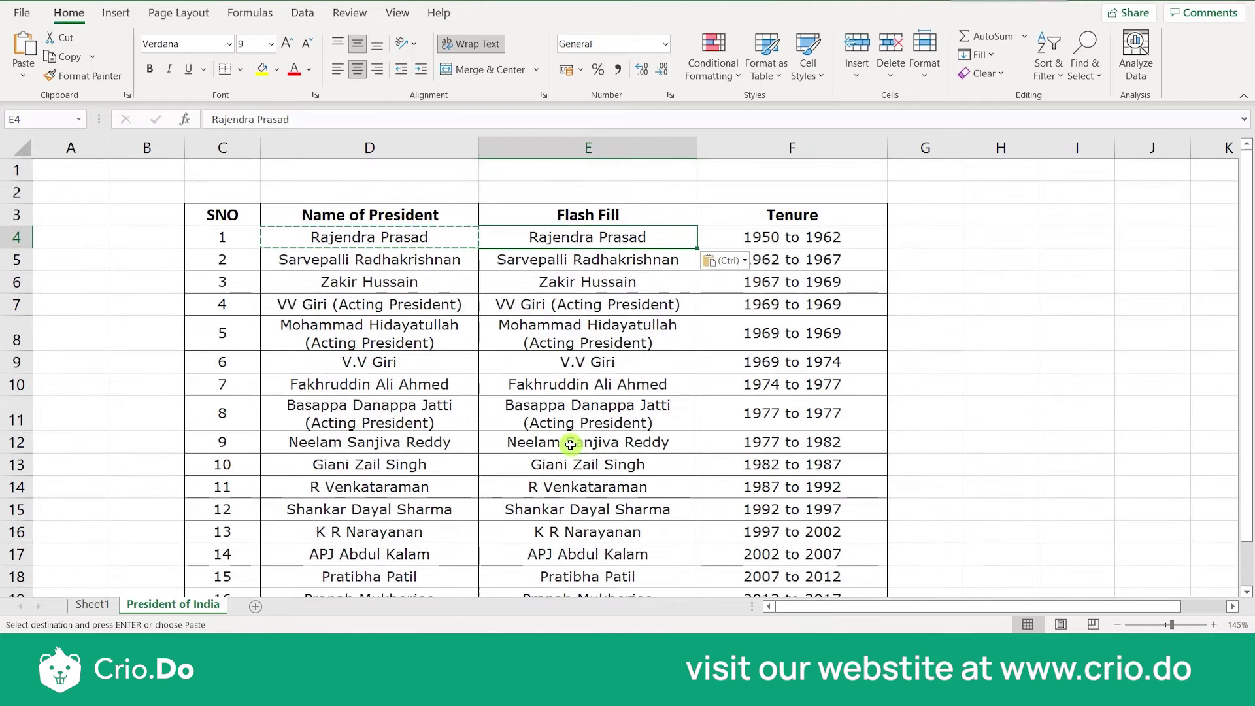
Step: Shorten the name in E4 to Rajendra to return the Flash Fill column to first names only
click(418, 236)
click(537, 242)
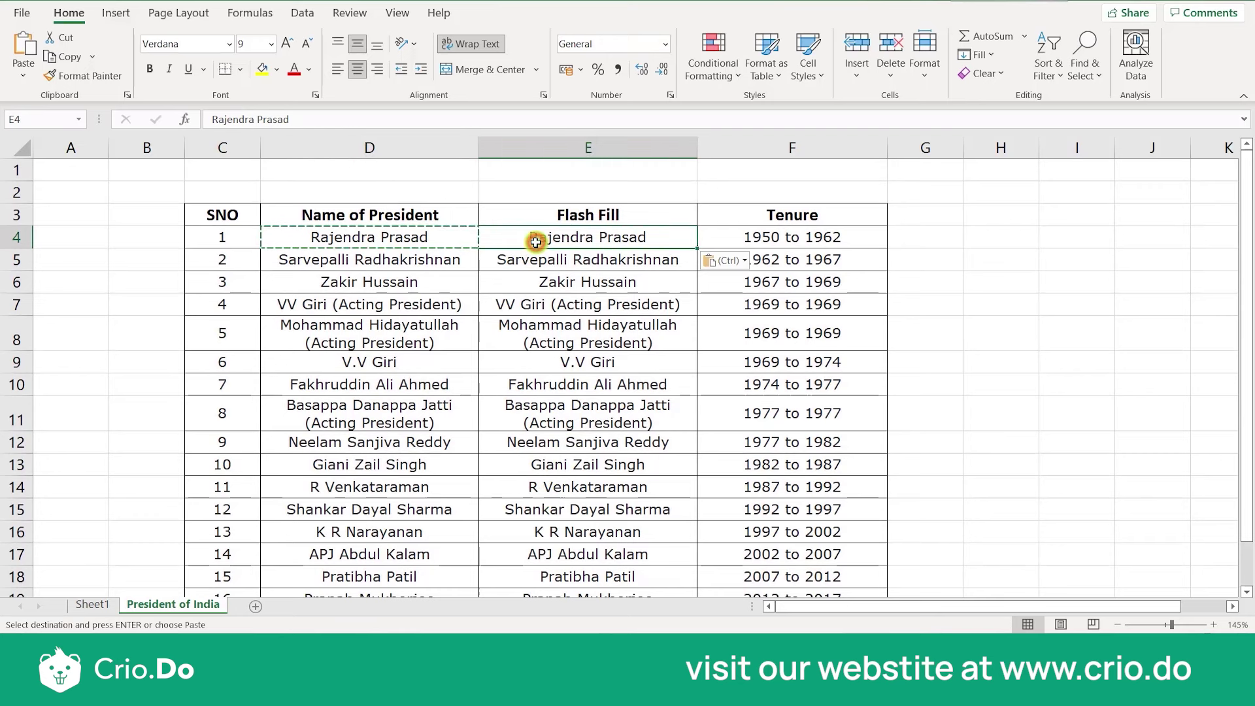
double_click(633, 237)
key(BackSpace)
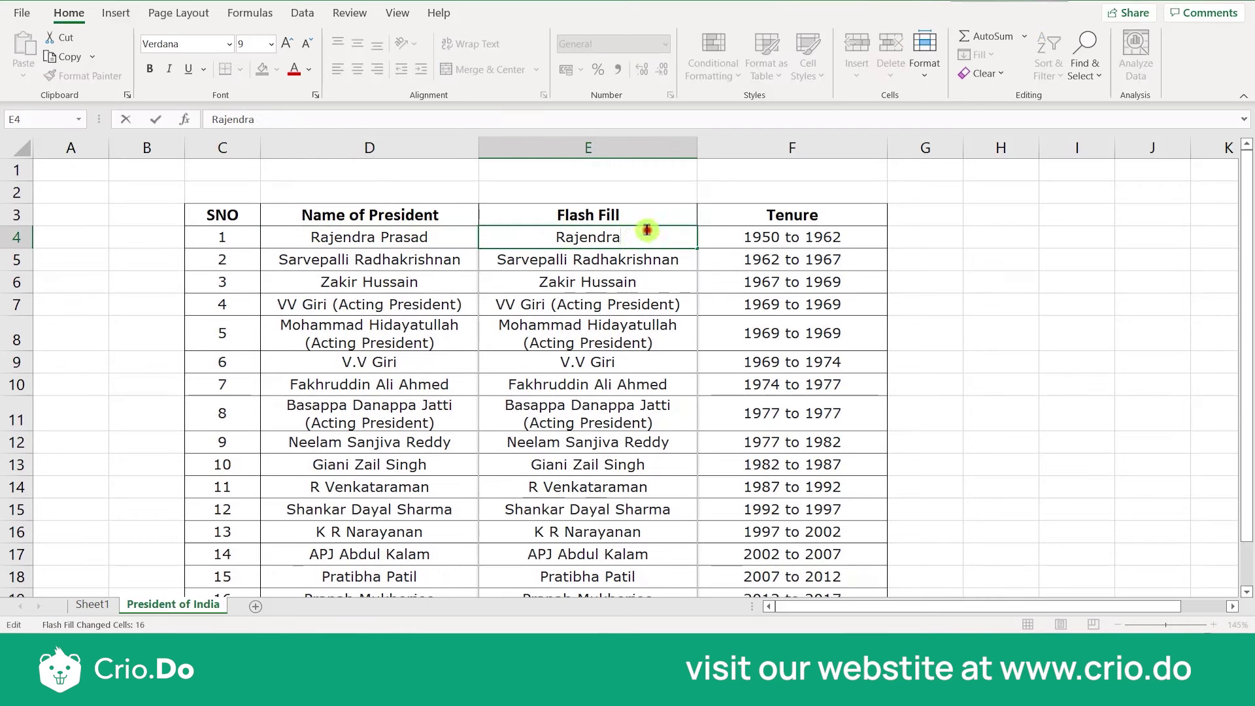
click(627, 290)
scroll(673, 340, down, 1)
scroll(692, 299, up, 1)
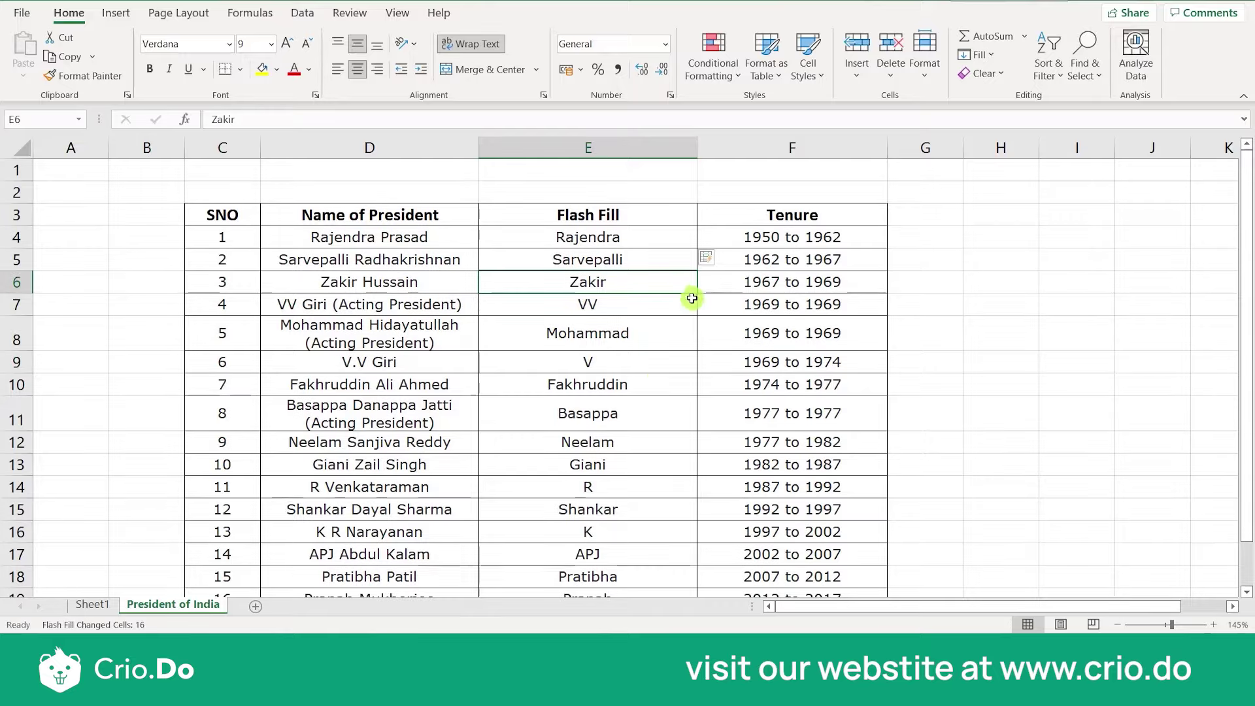
Step: Review the first names filled in column E down to row 20 and locate the Flash Fill command
scroll(691, 299, down, 2)
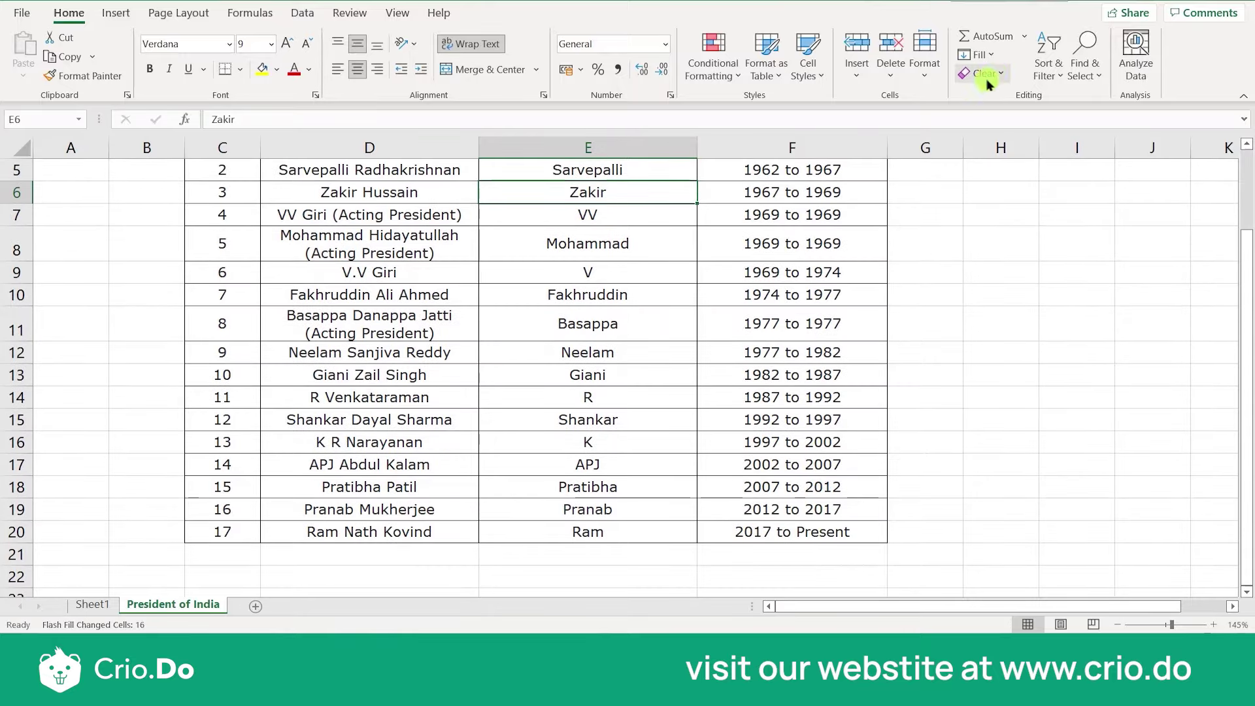
click(981, 55)
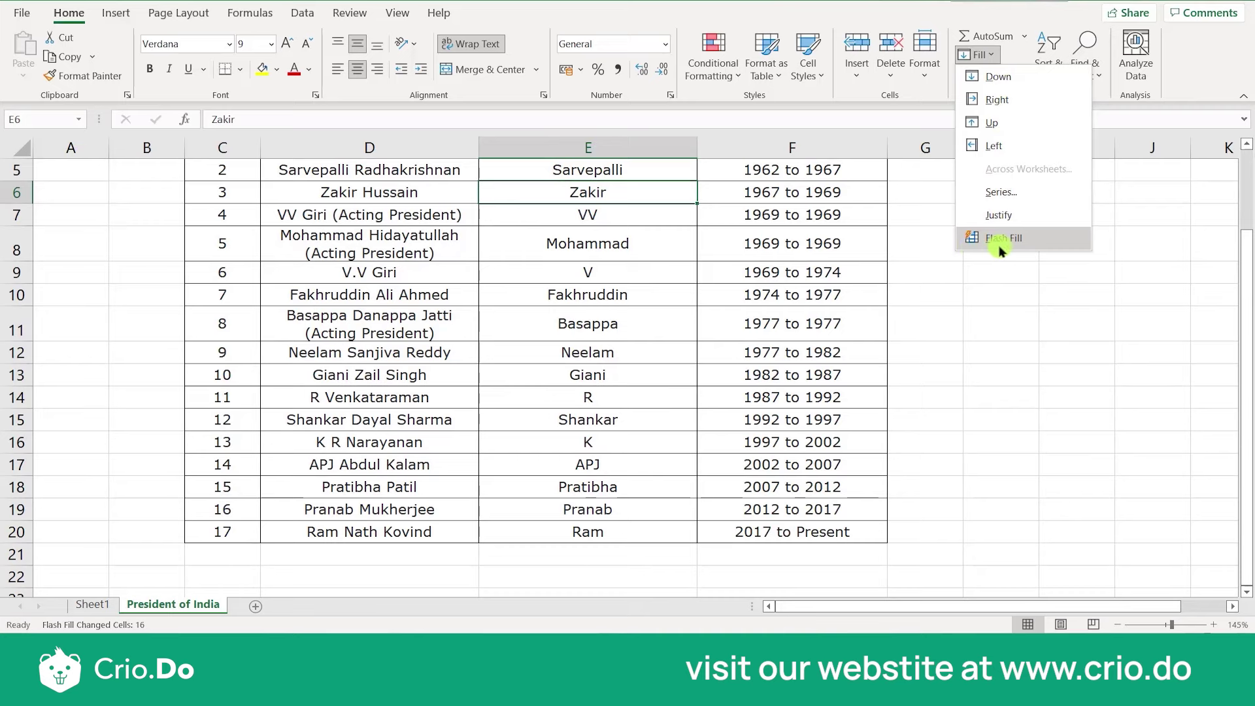
click(843, 360)
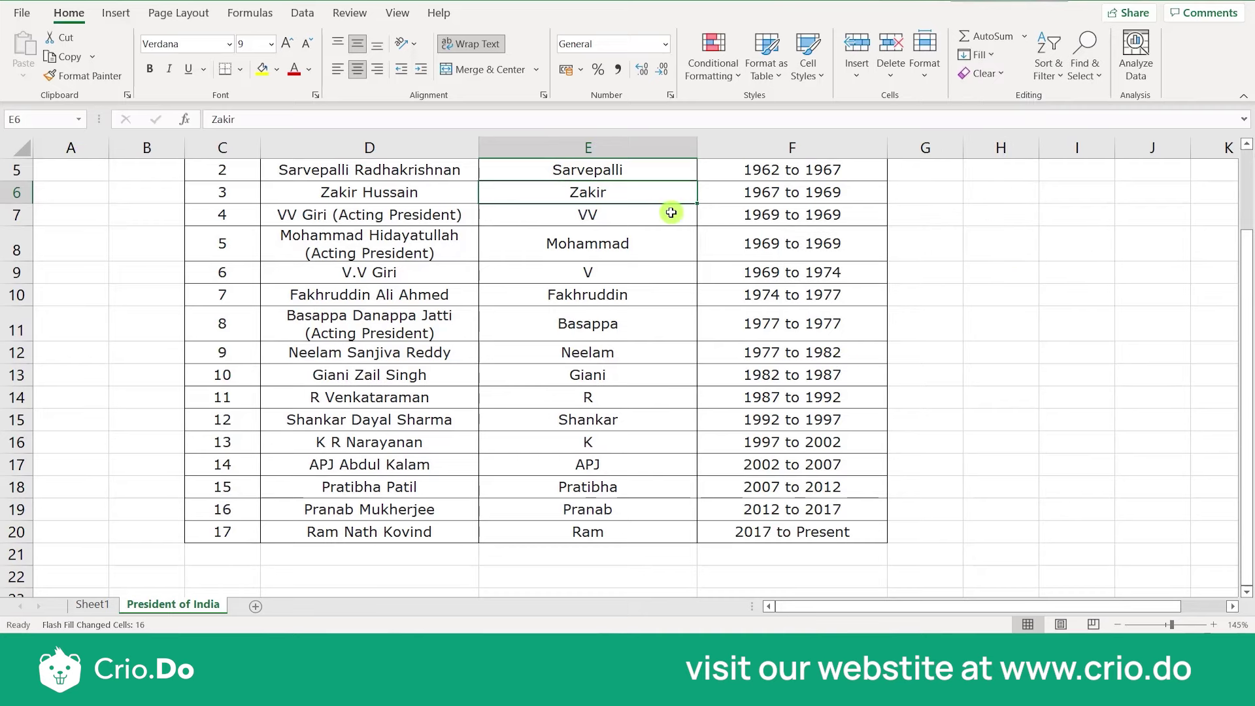
scroll(671, 213, down, 5)
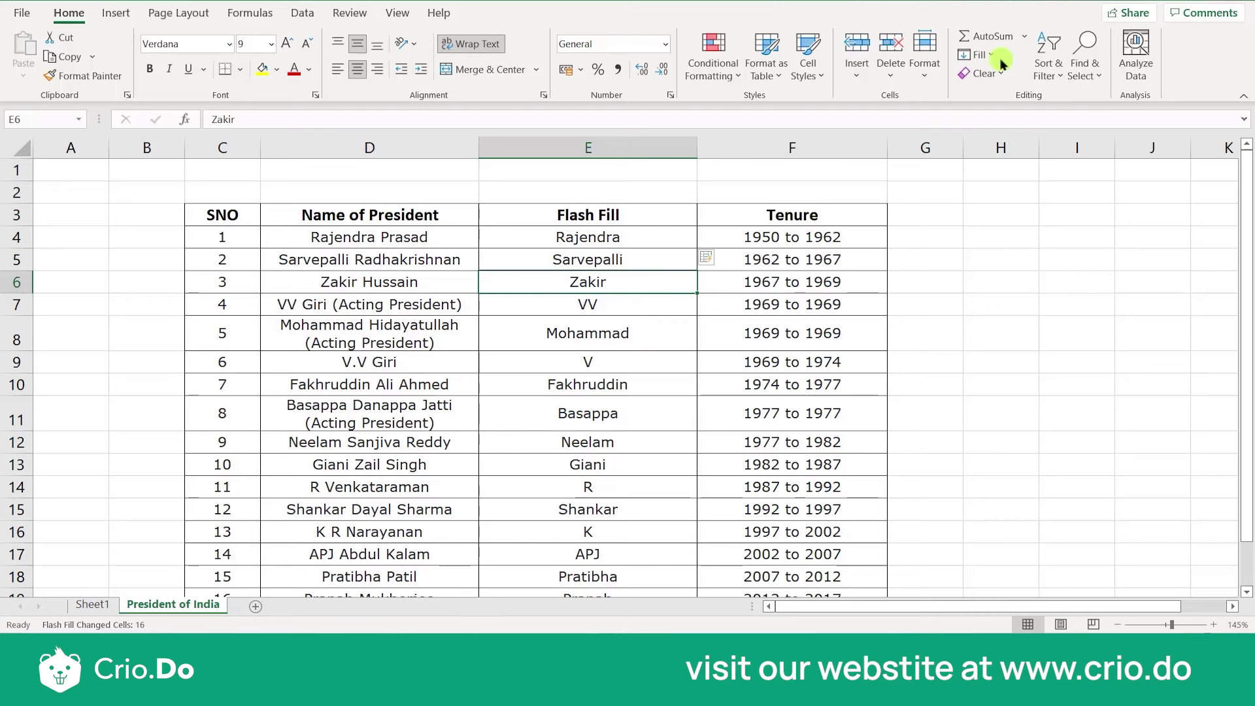
Step: Examine the options of the Fill Series dialog, close it without filling, and review the Fill commands again
click(995, 58)
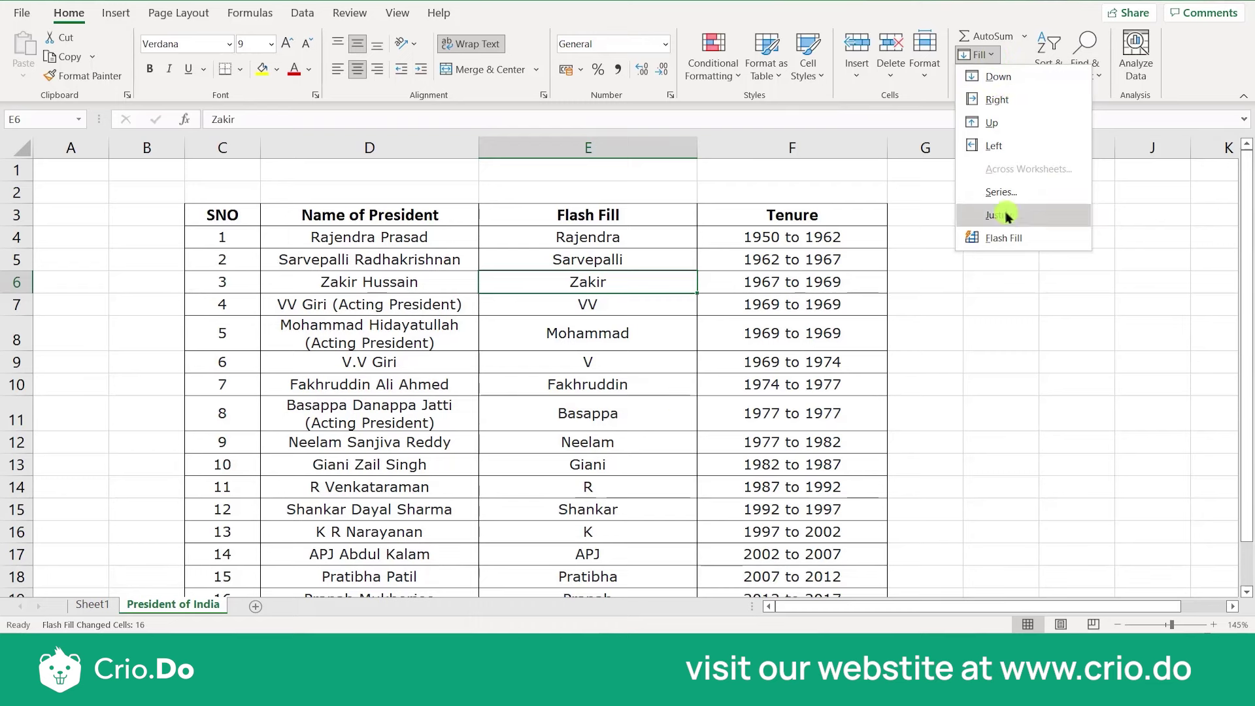
click(1013, 195)
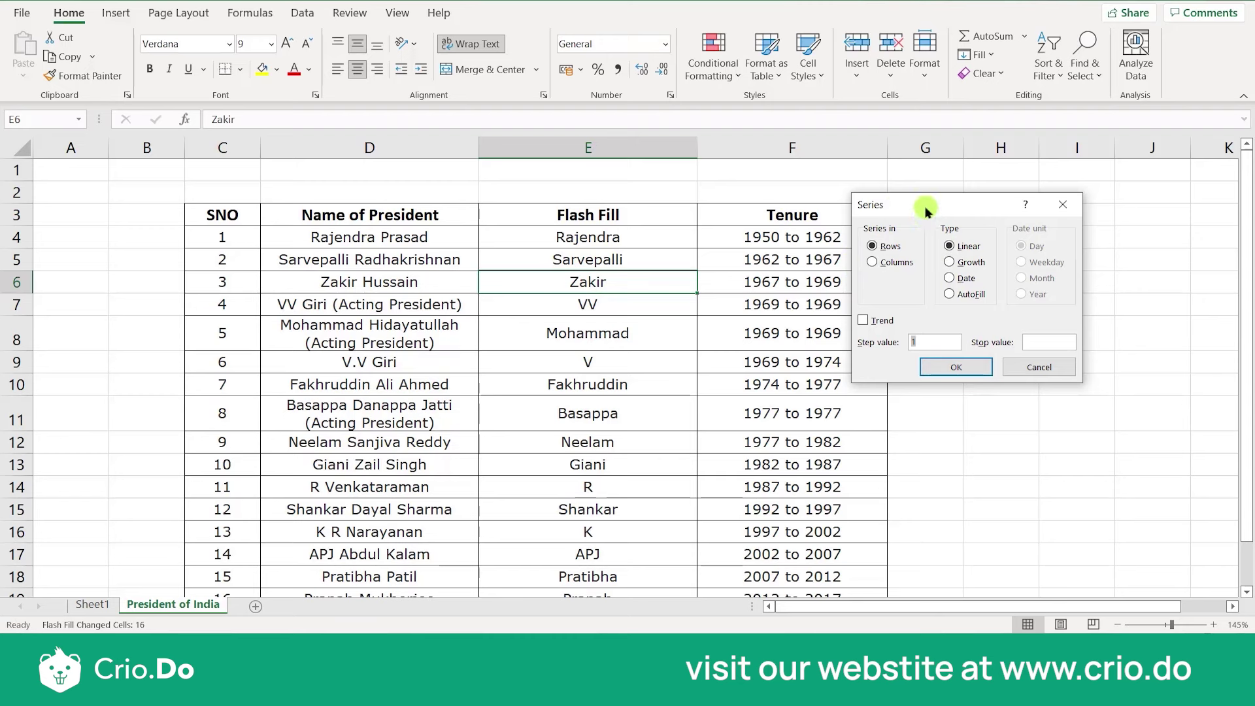
drag(925, 205, 795, 174)
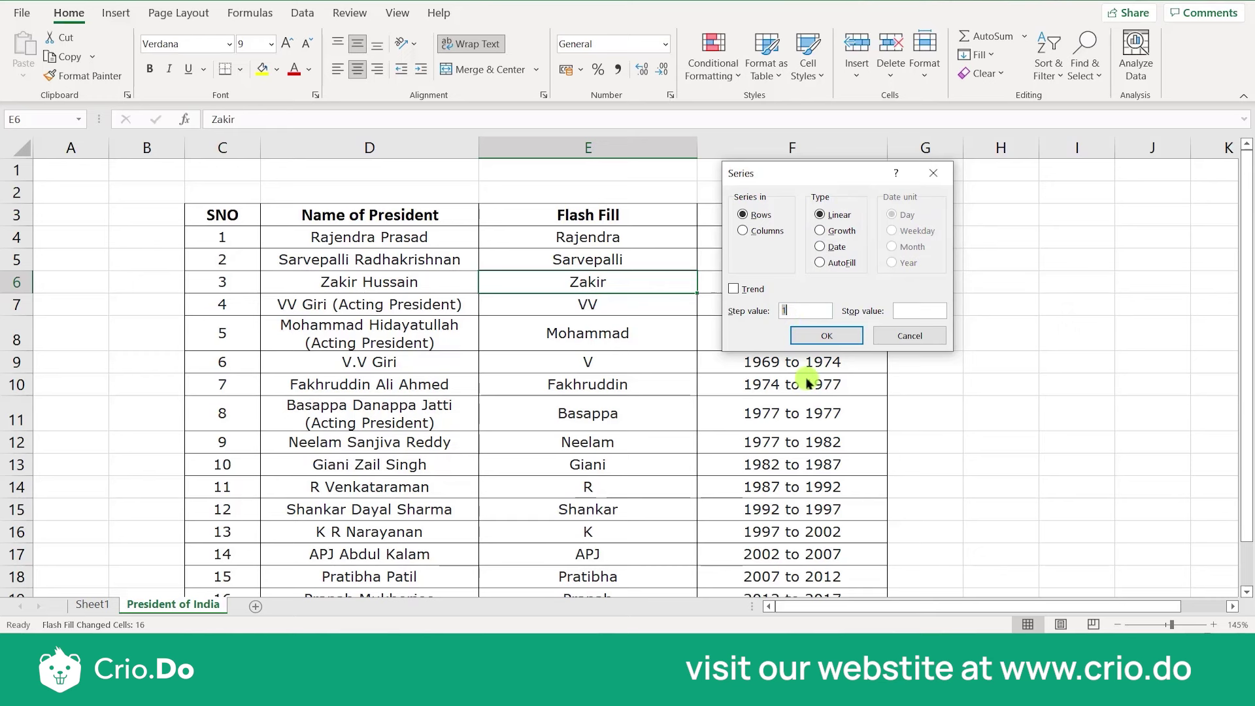
click(891, 344)
click(979, 54)
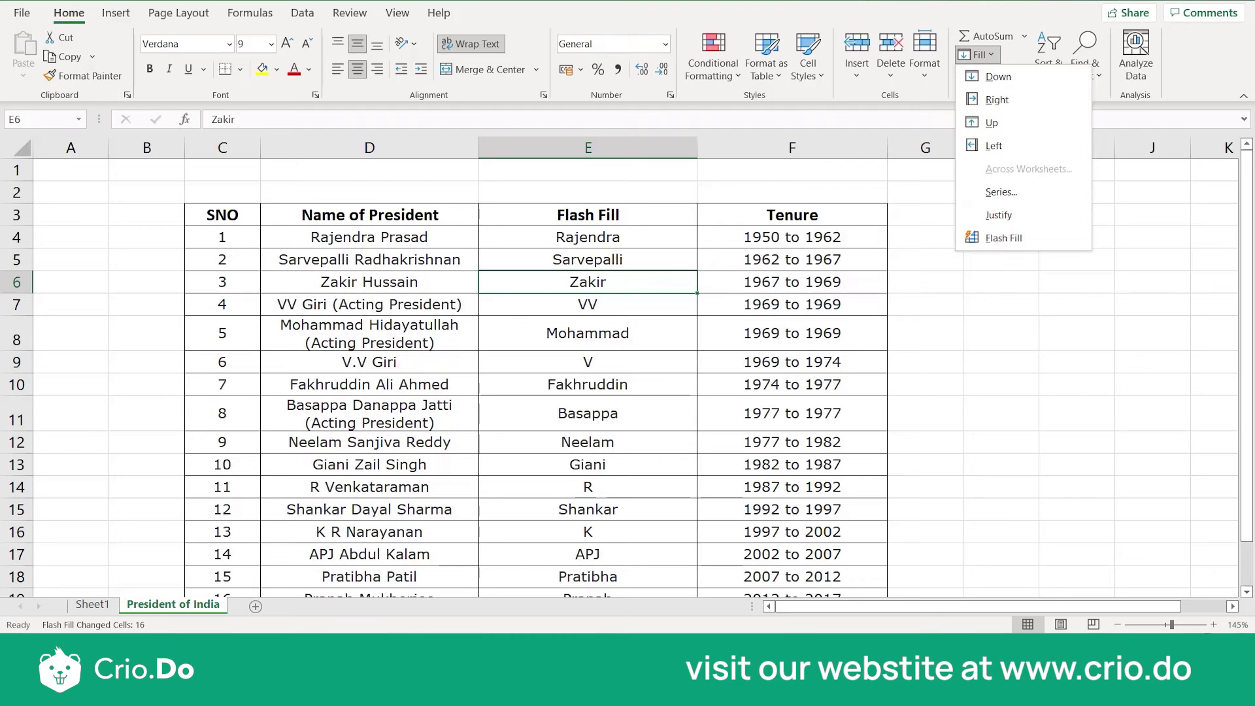
Step: Return to Sheet1 and review the AutoSum functions in the Function Library and the earlier number examples
click(252, 14)
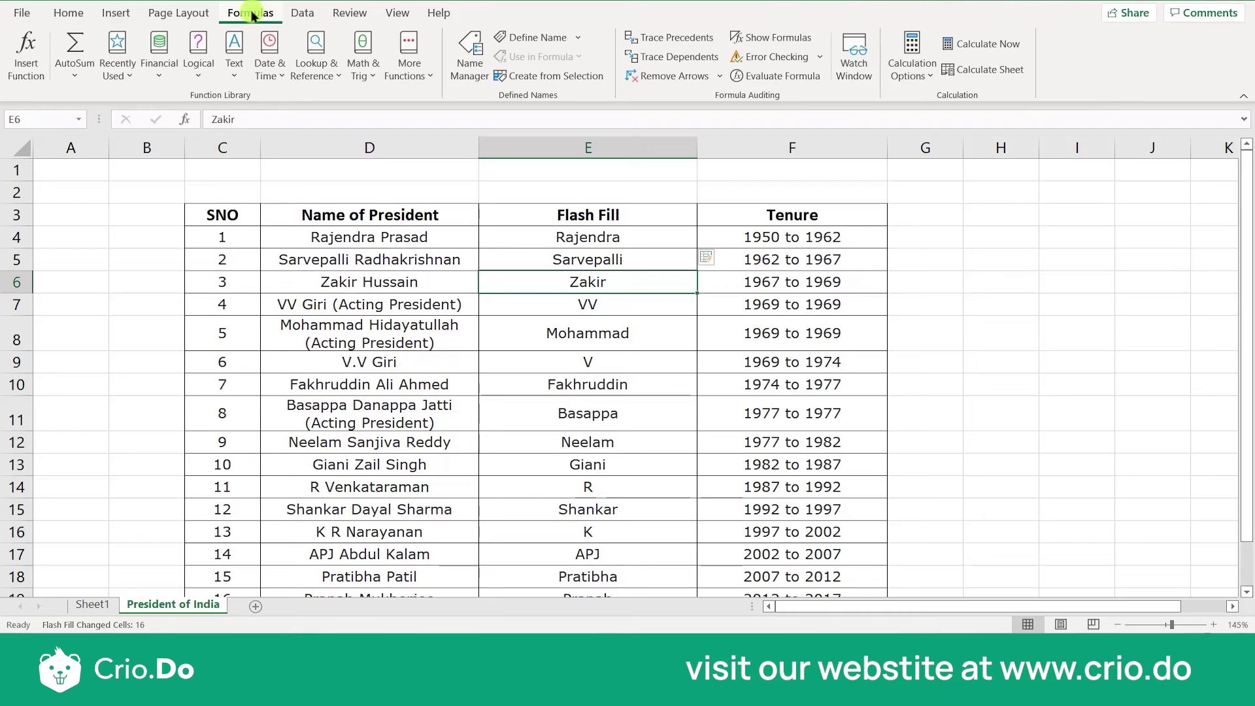
click(91, 605)
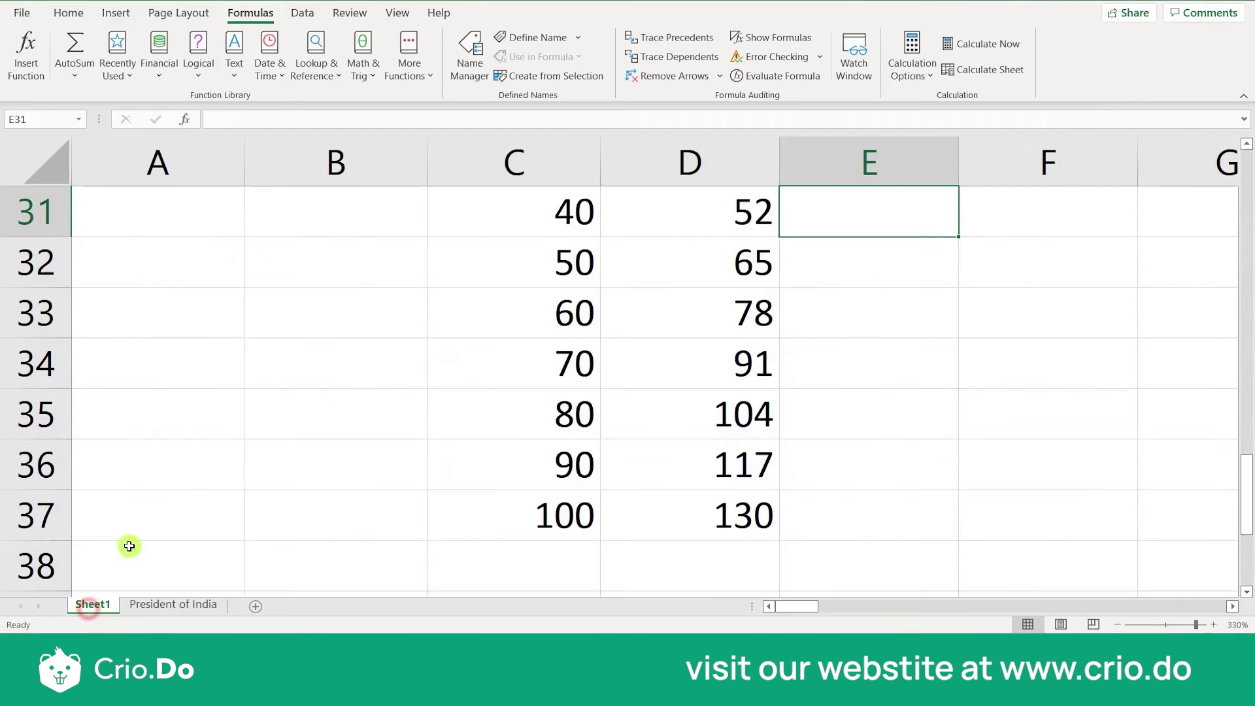
click(85, 73)
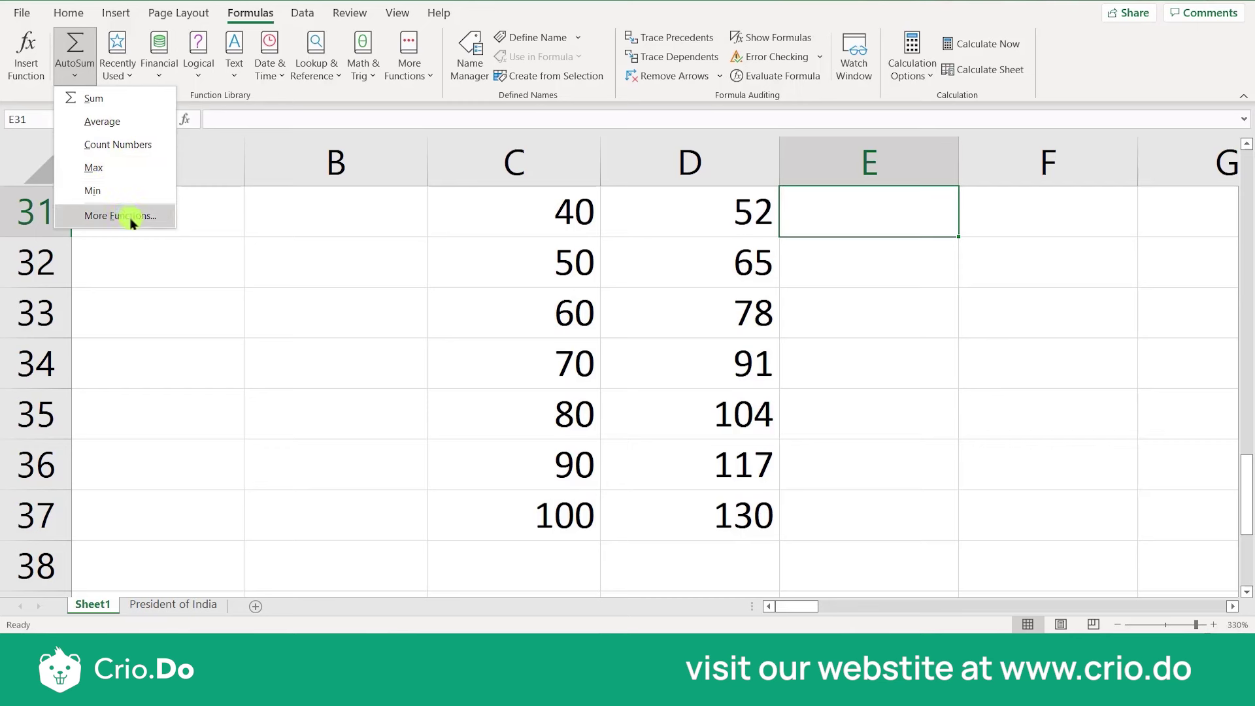
scroll(721, 504, up, 4)
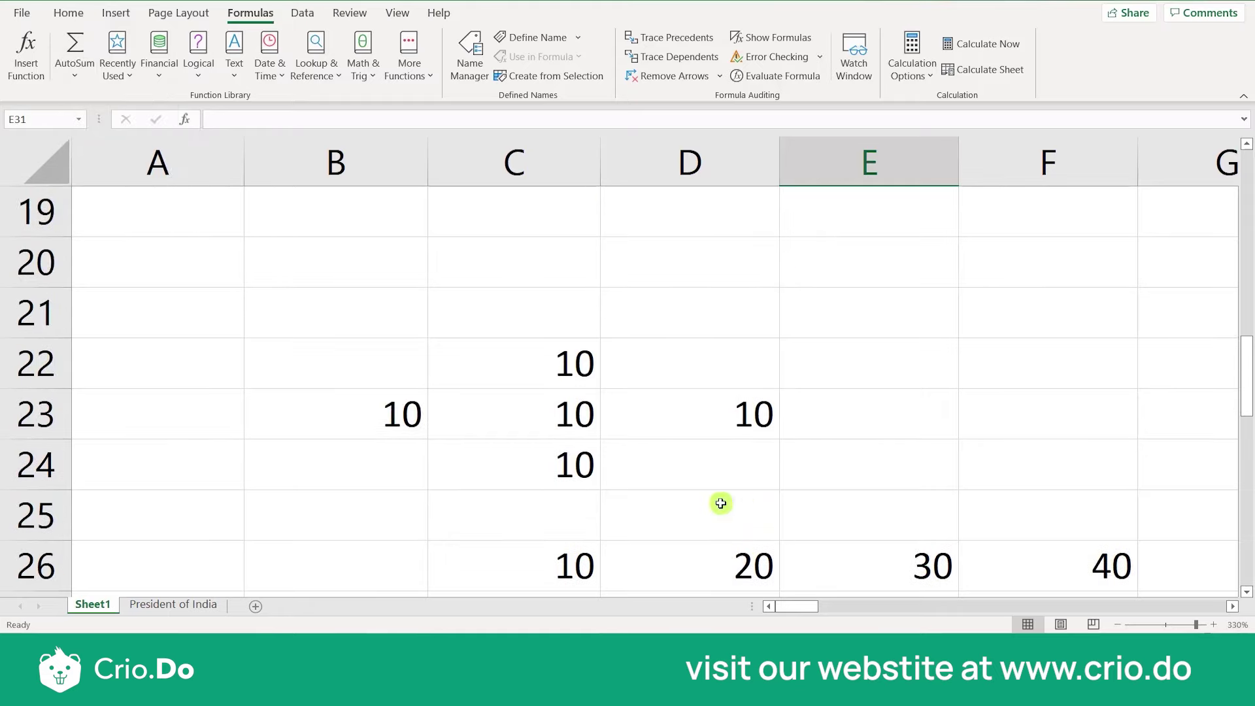
scroll(641, 451, up, 5)
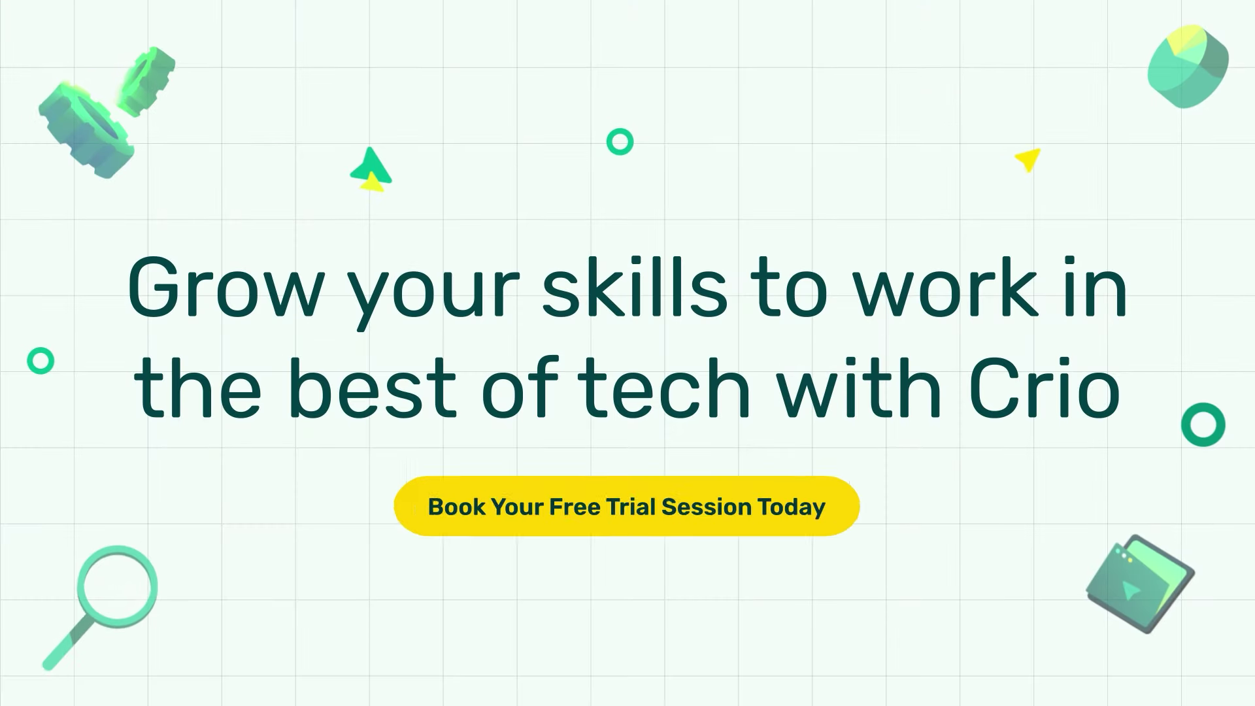